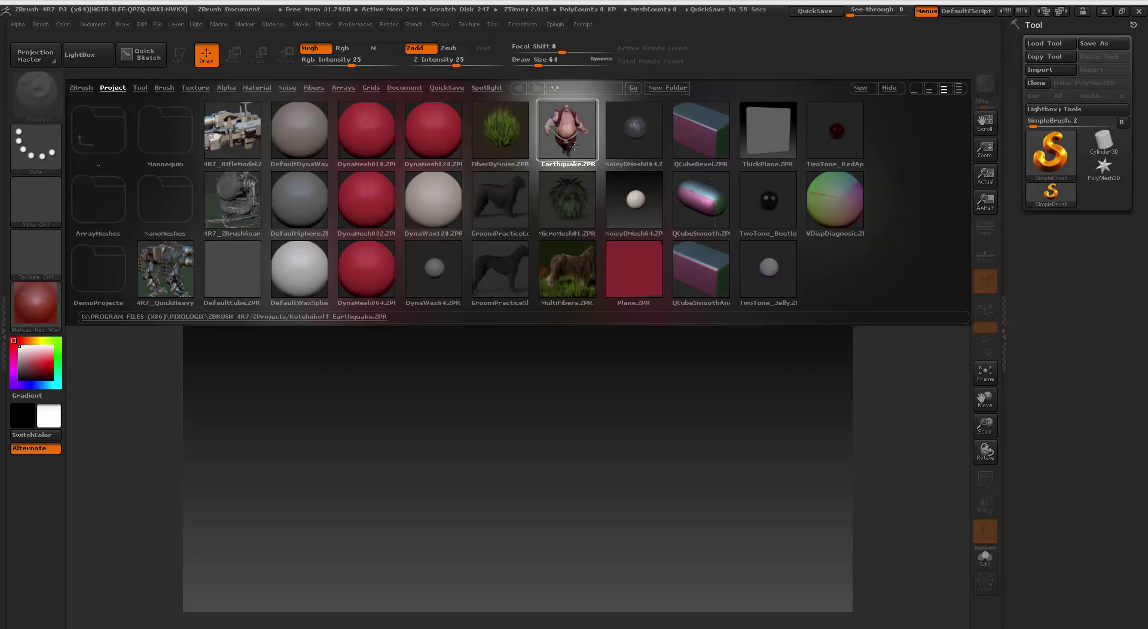
Step: Load the Earthquake.ZPR project from LightBox's Project tab
double_click(573, 148)
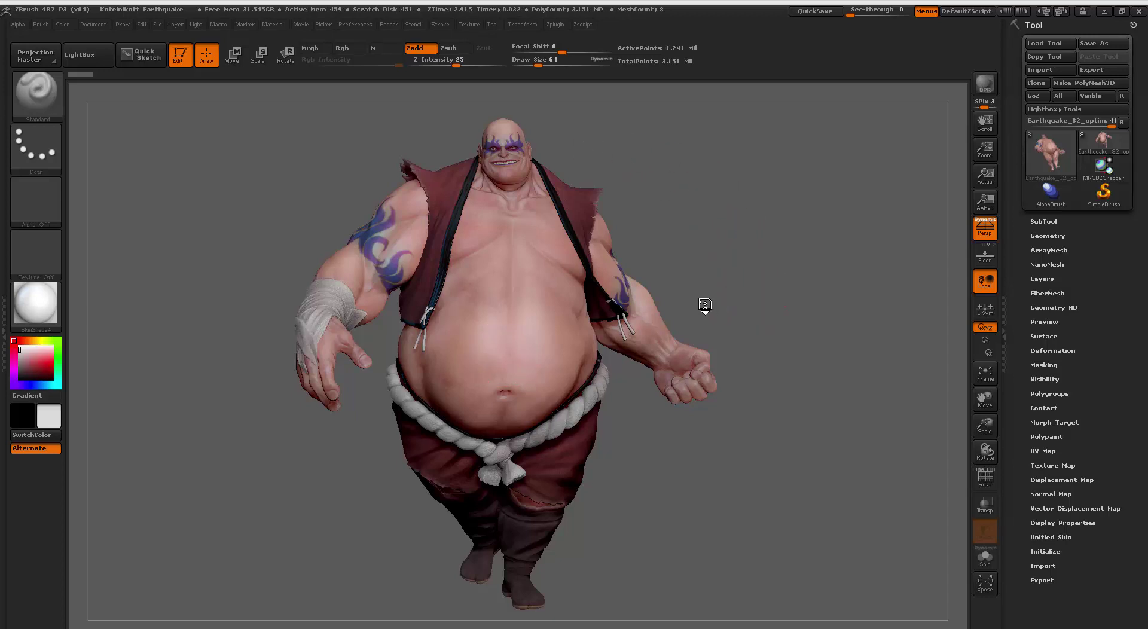
Step: Orbit the character through three-quarter, back and side-profile views
left_click_drag(702, 308, 725, 275)
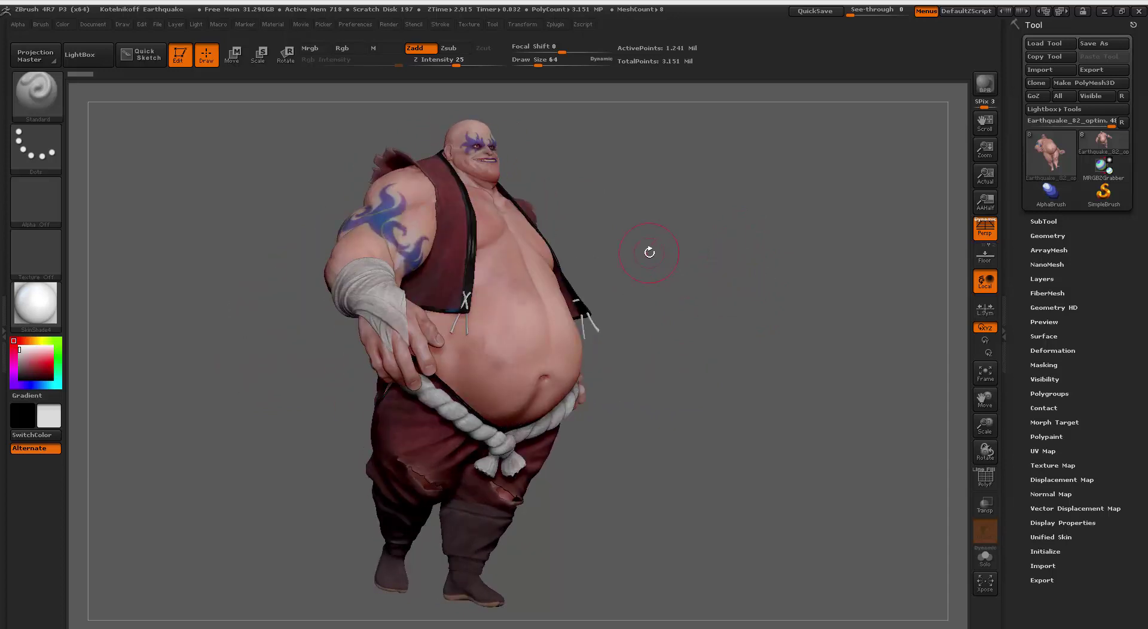
mouse_move(648, 249)
left_mouse_down()
mouse_move(695, 278)
mouse_move(709, 197)
mouse_move(744, 280)
mouse_move(738, 263)
mouse_move(722, 264)
mouse_move(789, 231)
mouse_move(774, 228)
left_mouse_up()
mouse_move(654, 165)
left_mouse_down()
mouse_move(542, 177)
mouse_move(772, 288)
mouse_move(691, 334)
mouse_move(681, 317)
mouse_move(738, 177)
left_mouse_up()
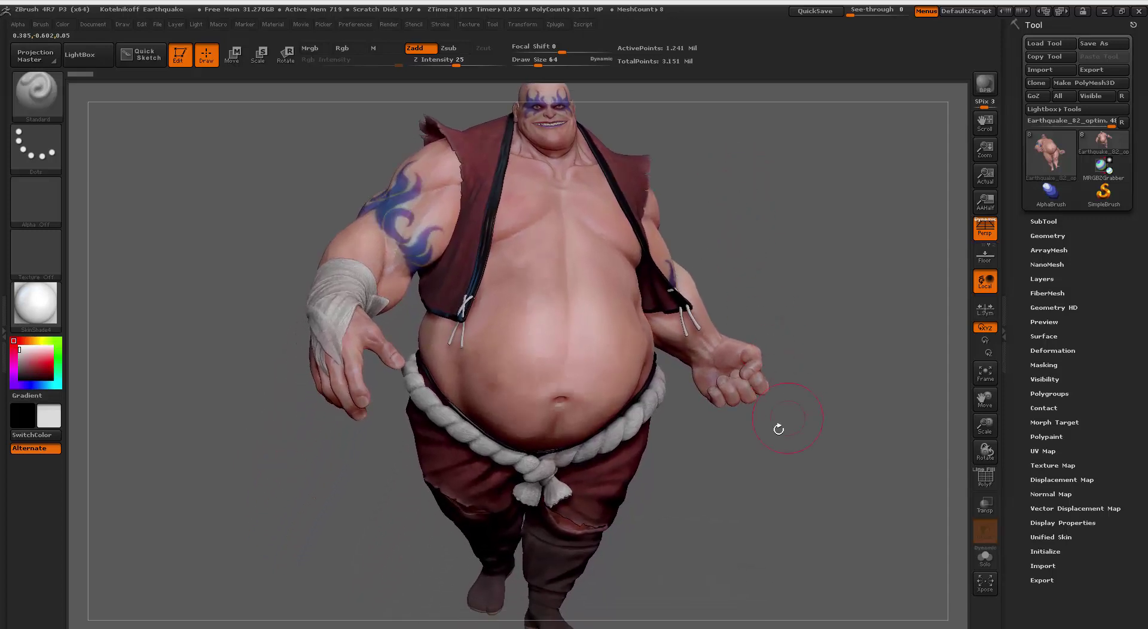
left_click_drag(776, 428, 708, 287)
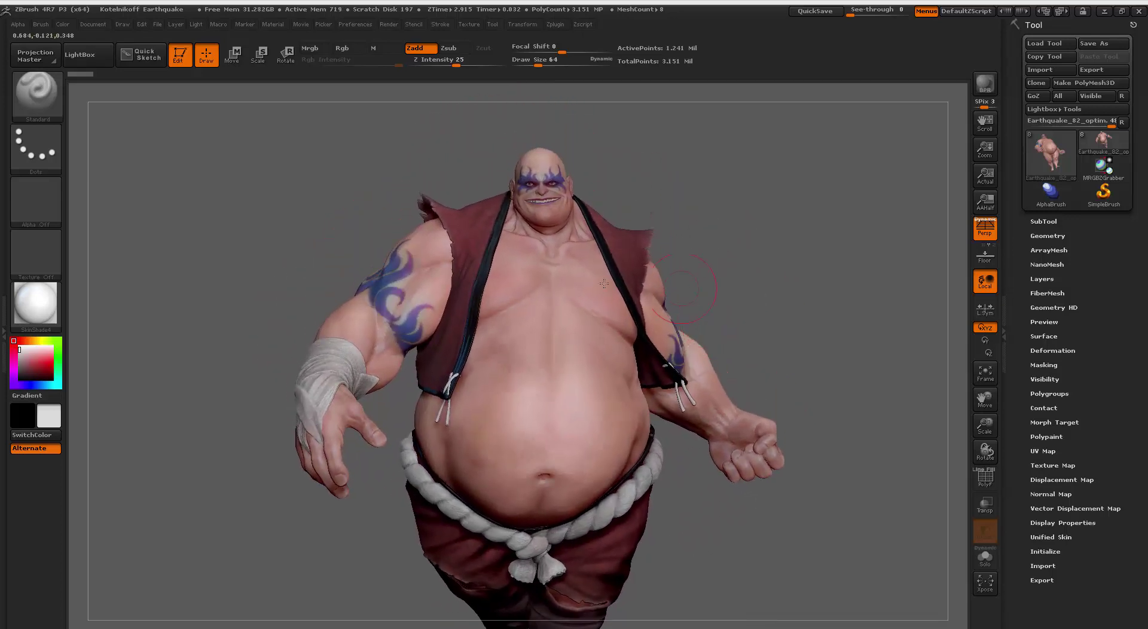
left_click_drag(218, 290, 232, 313)
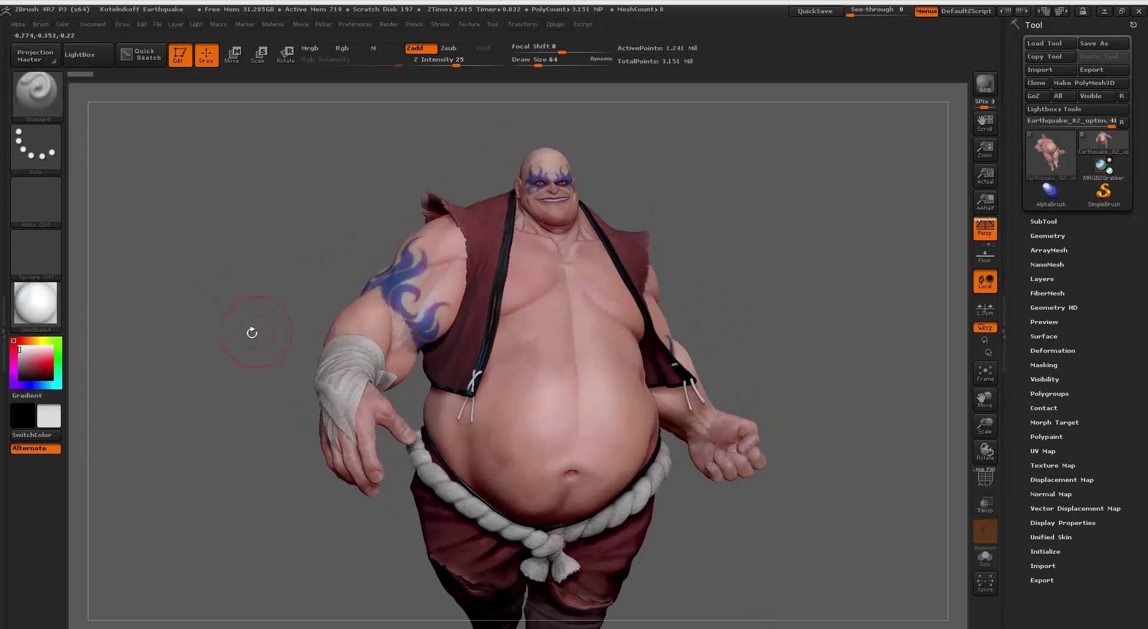
left_click_drag(238, 353, 443, 374)
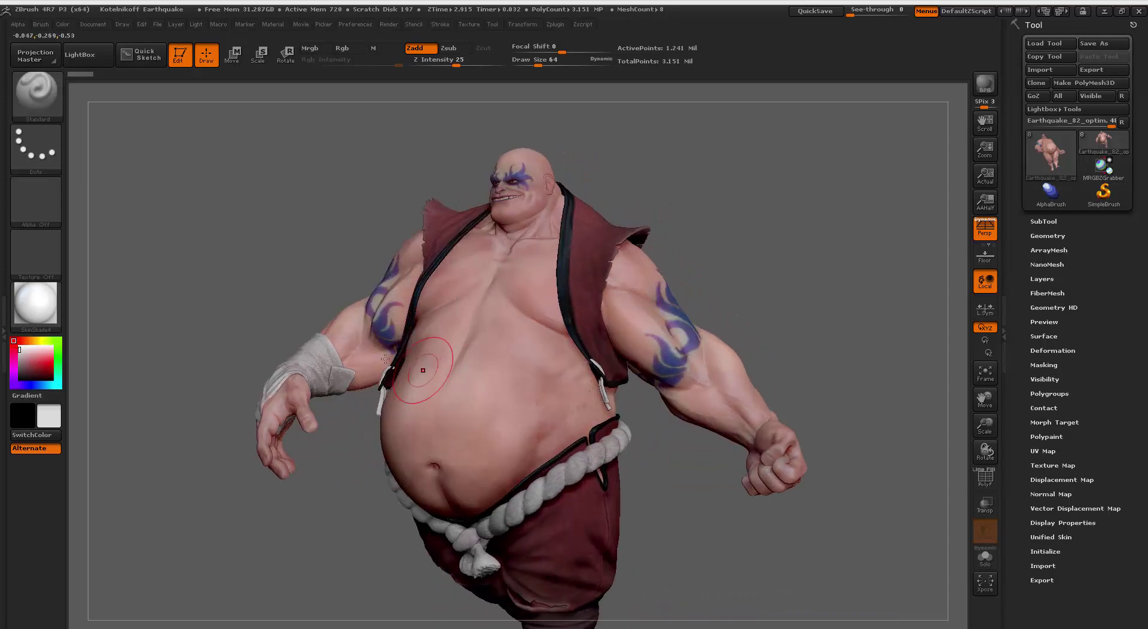
Step: Rotate to show the arm tattoo and near-front view, then list the eight subtools
mouse_move(230, 274)
left_mouse_down()
mouse_move(231, 315)
mouse_move(249, 342)
mouse_move(231, 347)
left_mouse_up()
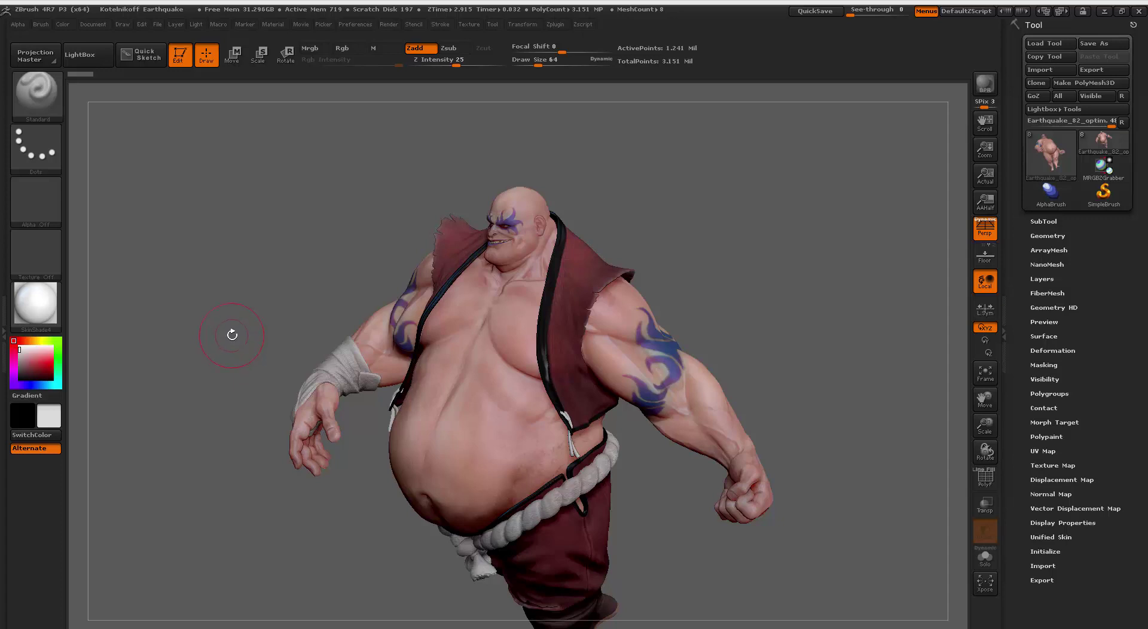
left_click_drag(277, 326, 286, 294)
left_click_drag(295, 235, 297, 242)
left_click_drag(235, 389, 254, 349)
mouse_move(229, 257)
left_mouse_down()
mouse_move(205, 289)
mouse_move(254, 251)
left_mouse_up()
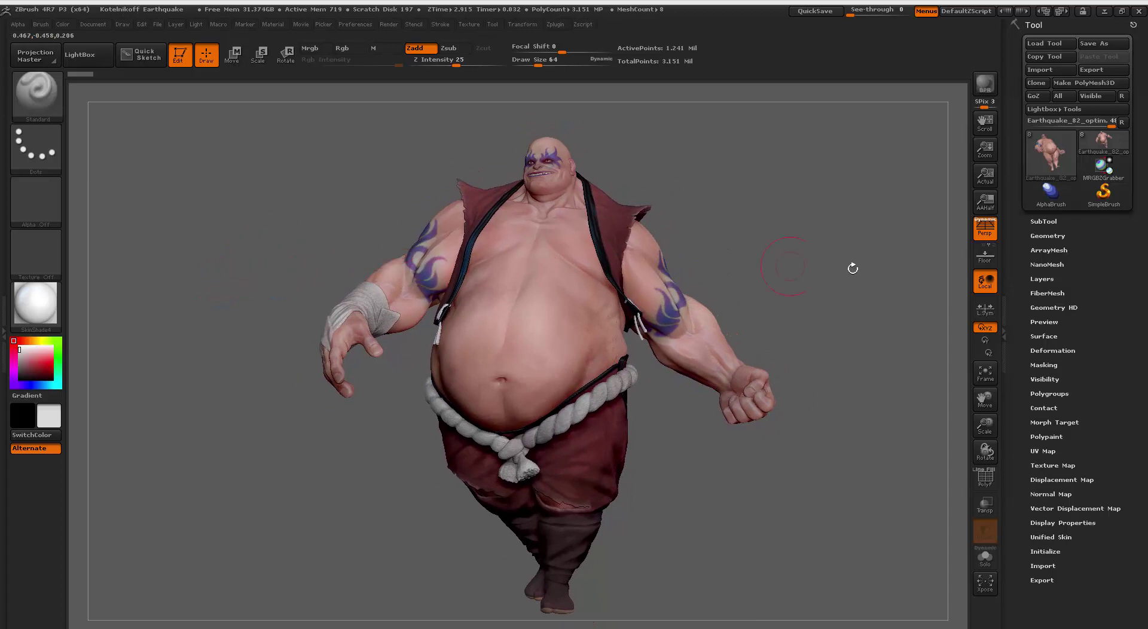
left_click(1043, 222)
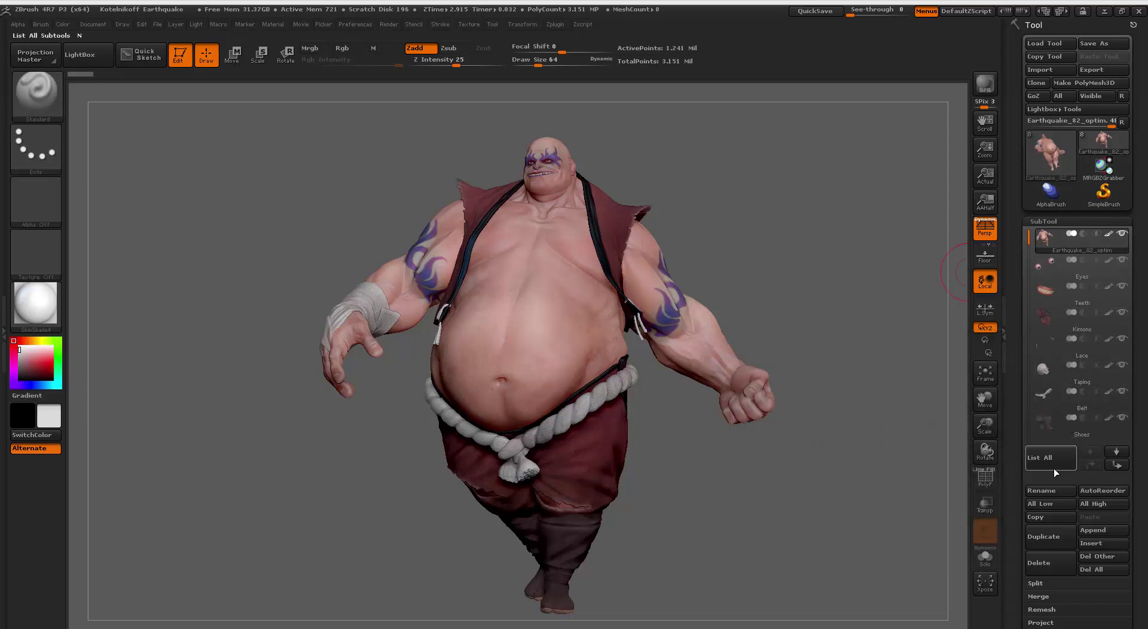
Step: Drop all eight subtools to lowest subdivision with All Low and check the low-poly model
scroll(1052, 431, "down", 3)
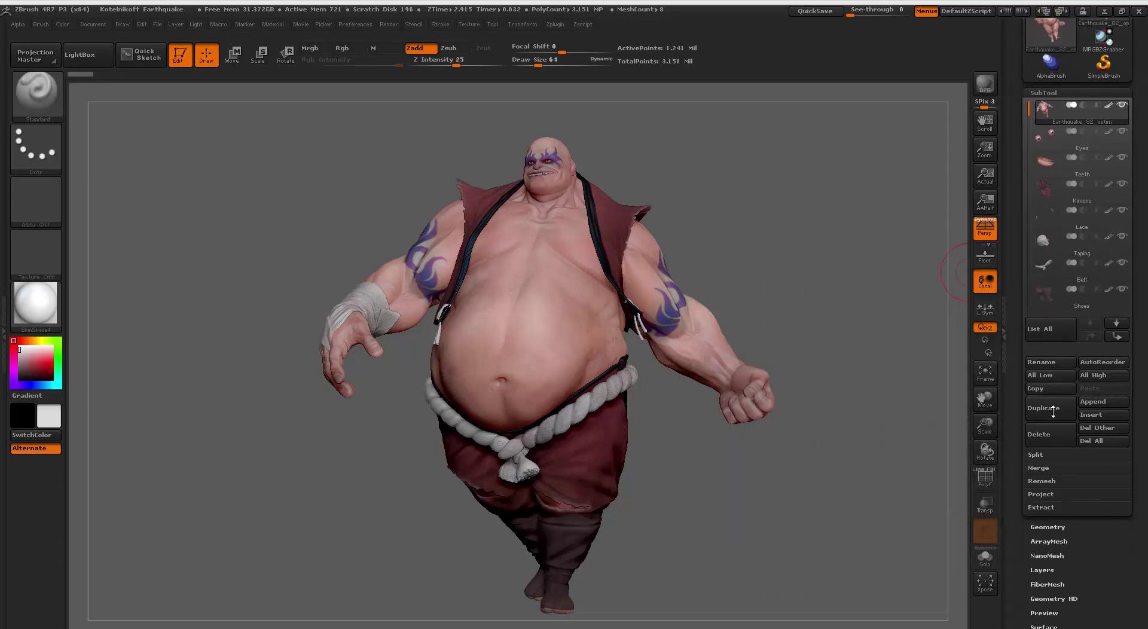
left_click(1052, 368)
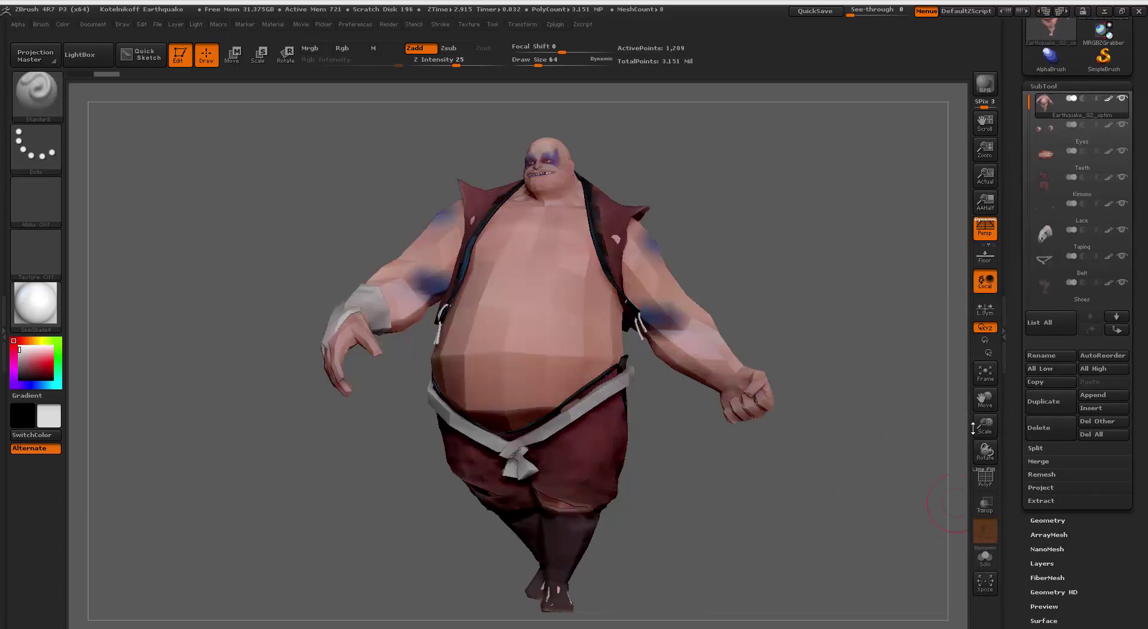
left_click_drag(684, 538, 642, 533)
left_click_drag(707, 331, 995, 331)
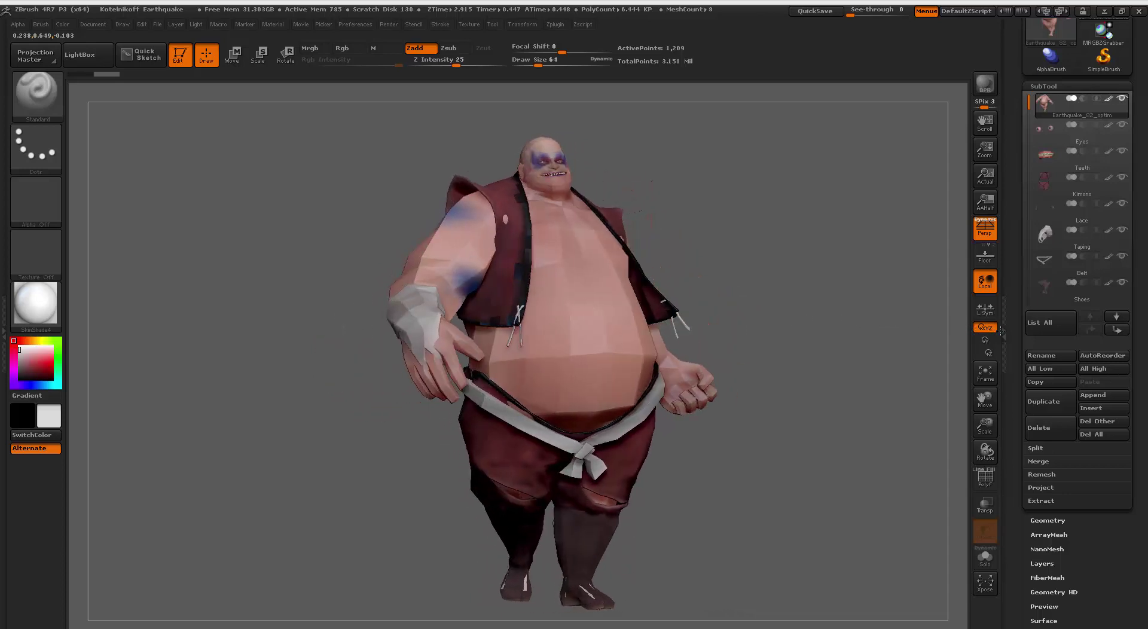
left_click_drag(755, 266, 693, 297)
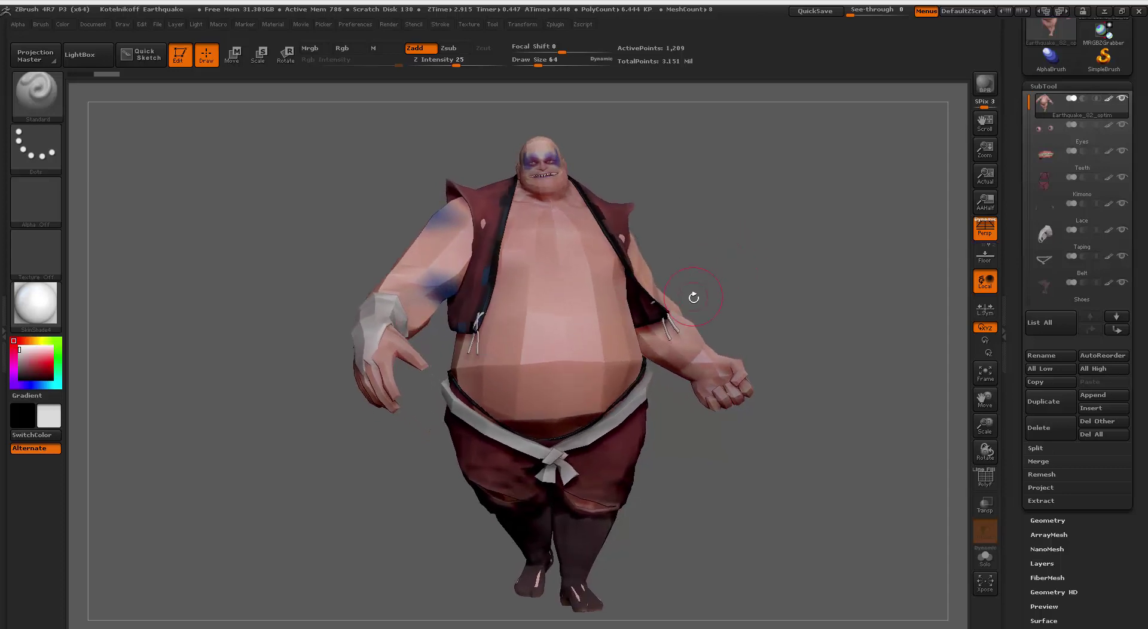
Step: Run UV Master's Unwrap All on every subtool with Polygroups enabled
left_click(560, 26)
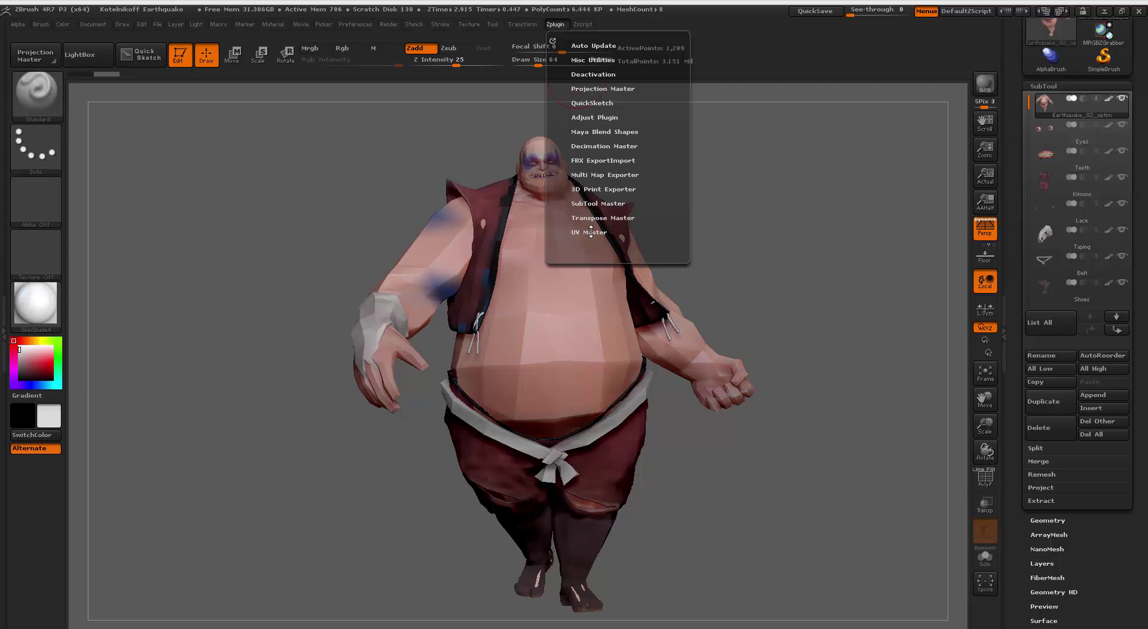
left_click(590, 232)
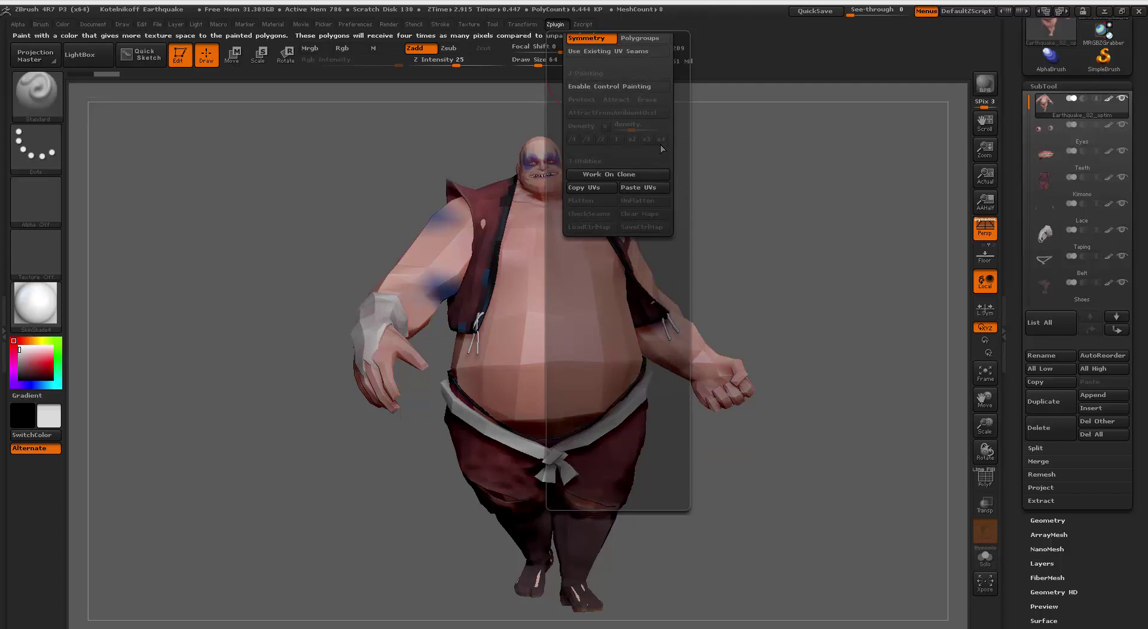
left_click_drag(666, 153, 652, 238)
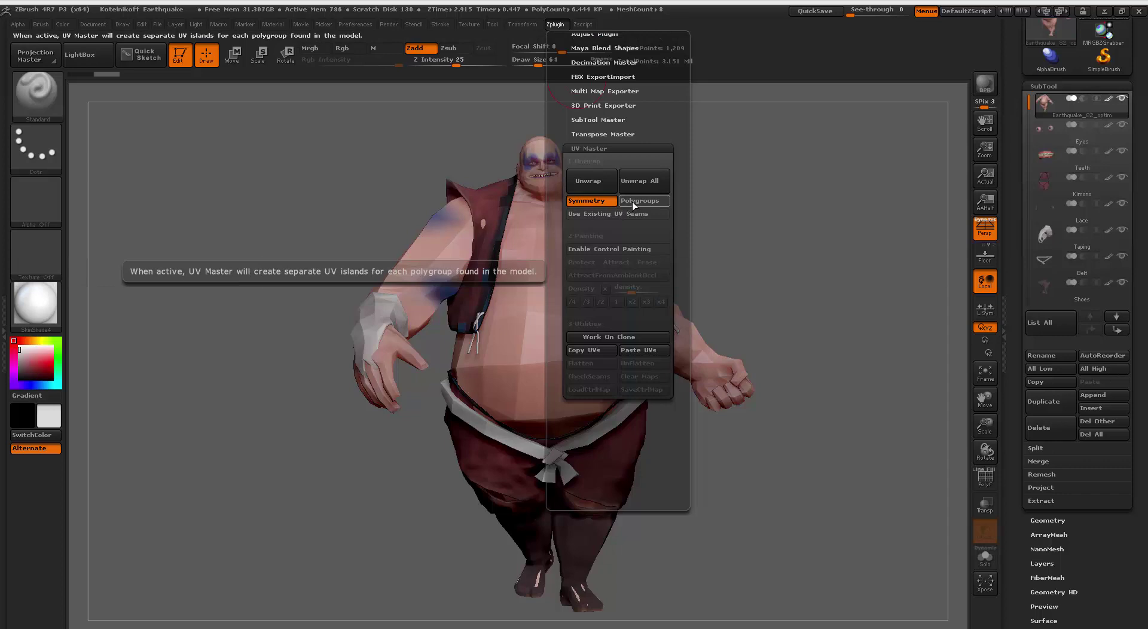
left_click(632, 202)
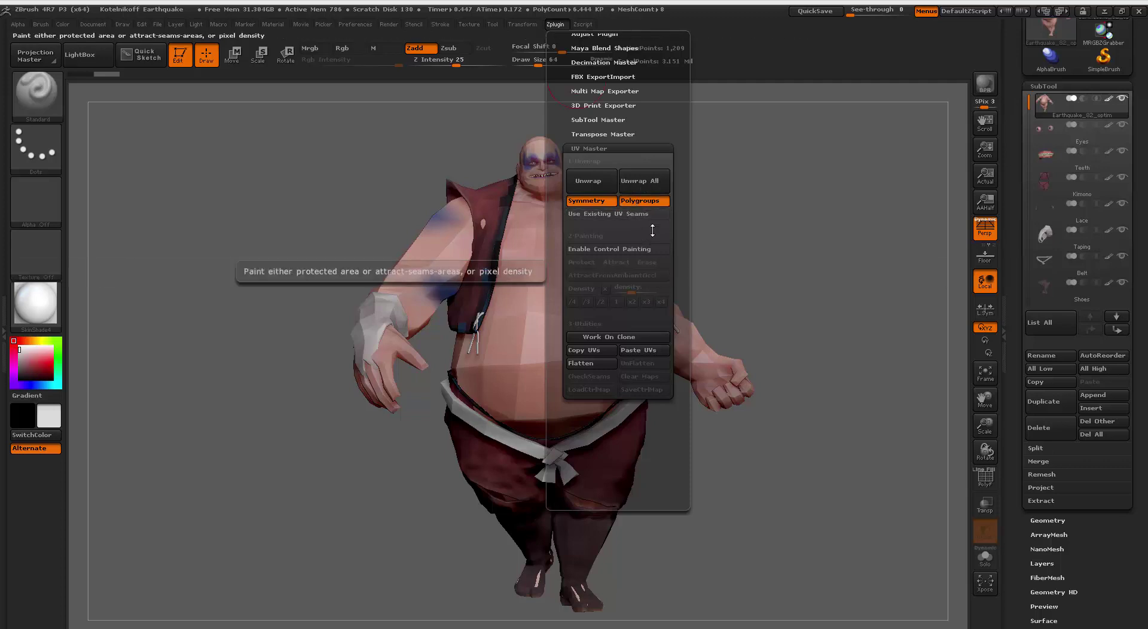
left_click(643, 179)
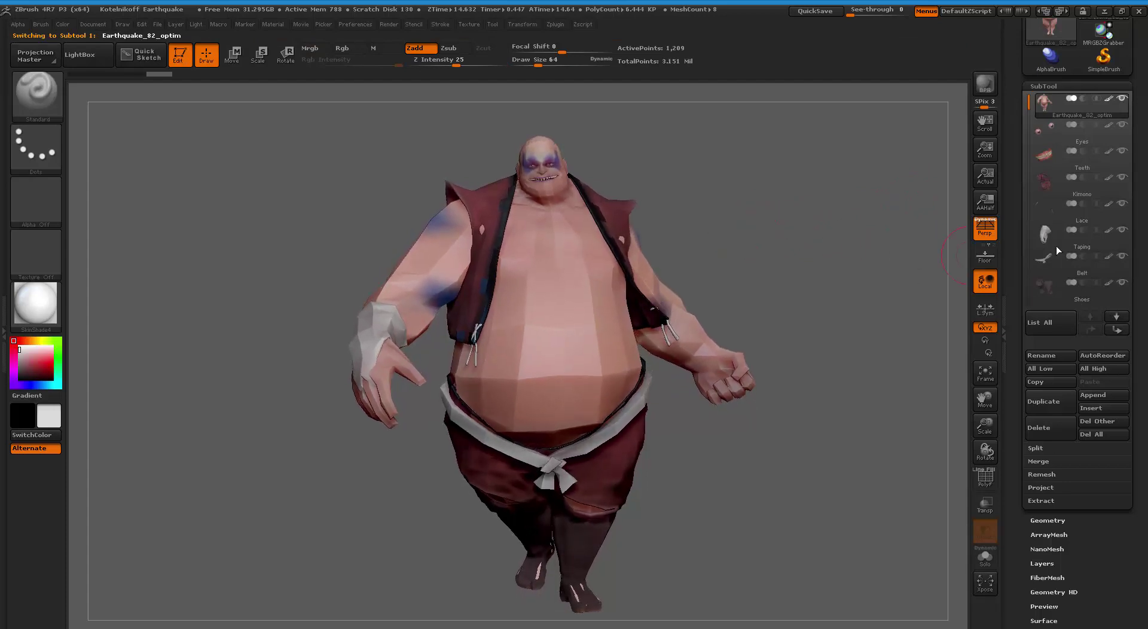
Step: Raise all subtools to highest subdivision with All High and review the detailed character
scroll(1139, 321, "down", 1)
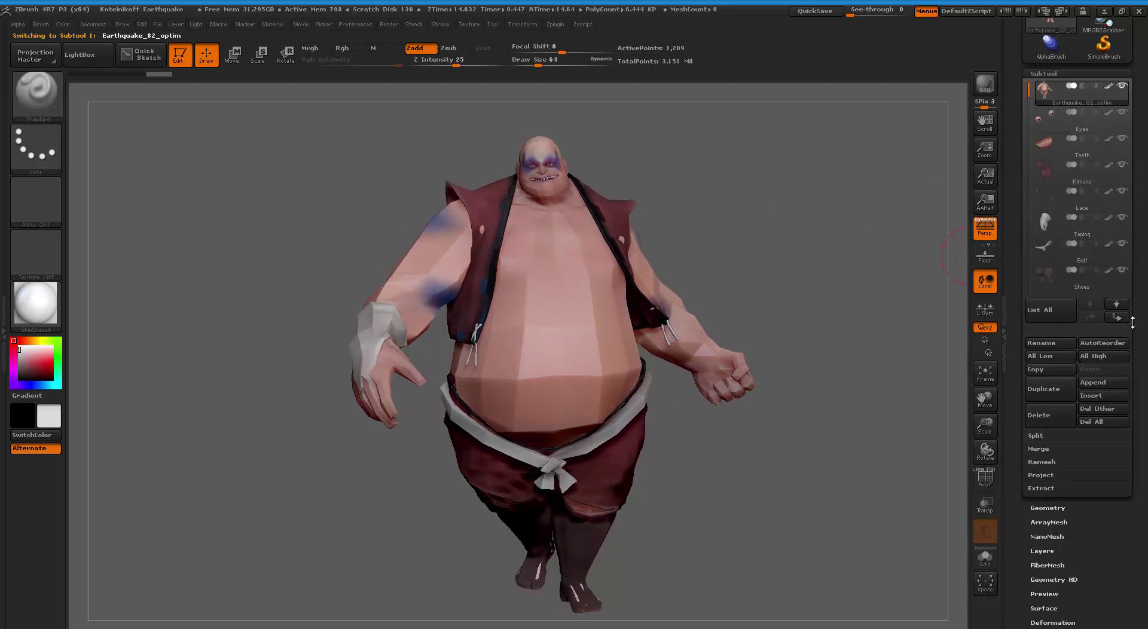
left_click(1100, 356)
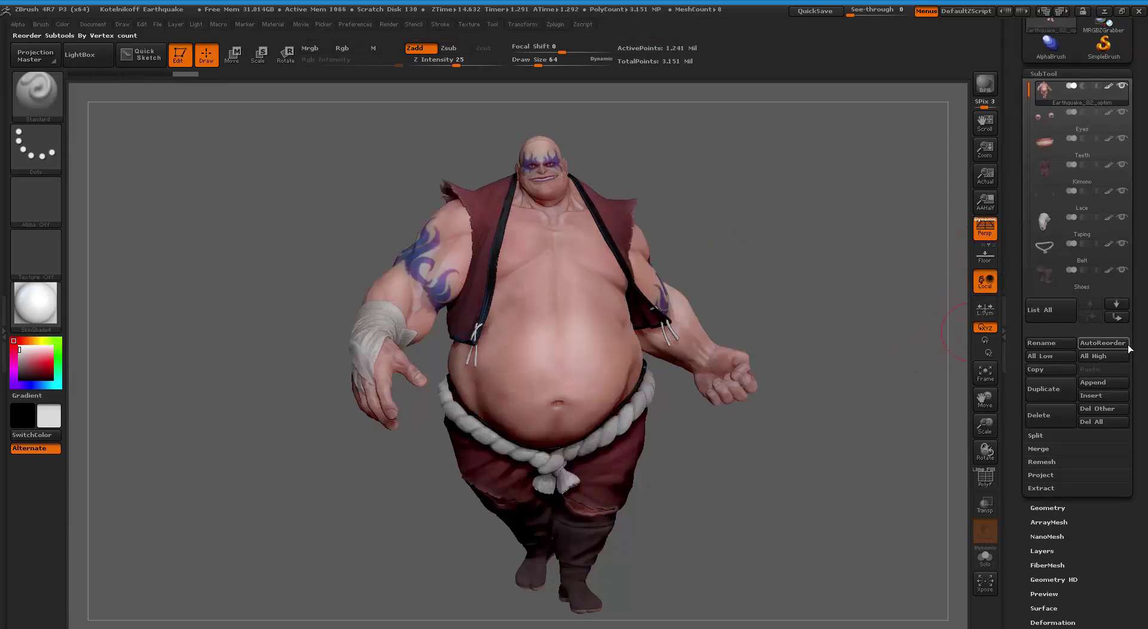
left_click_drag(1128, 348, 1129, 323)
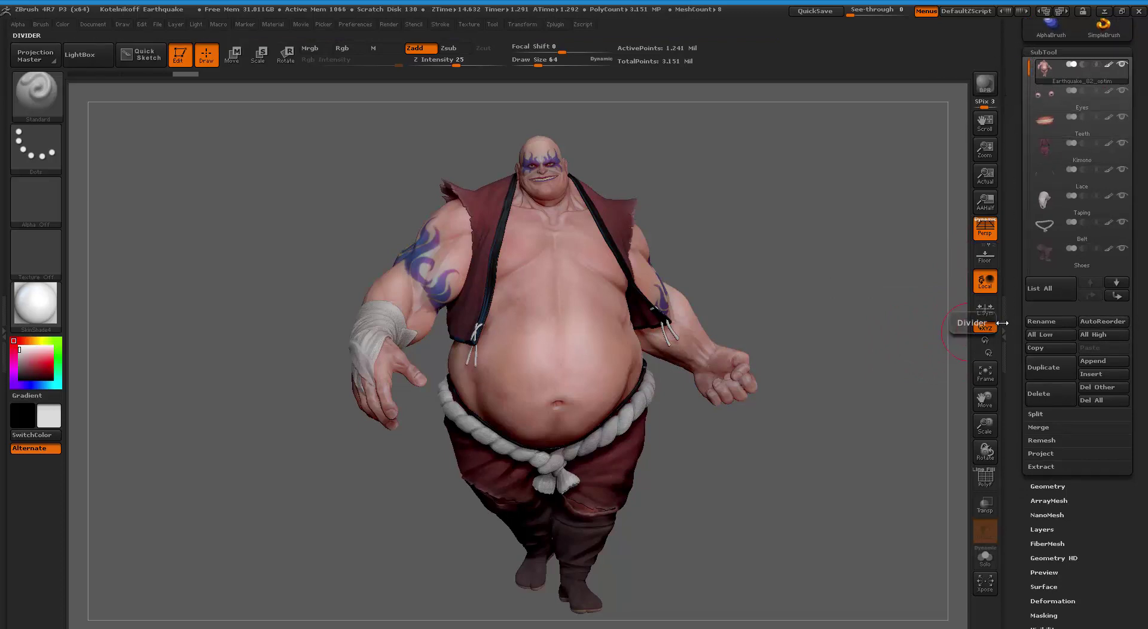
left_click(875, 317)
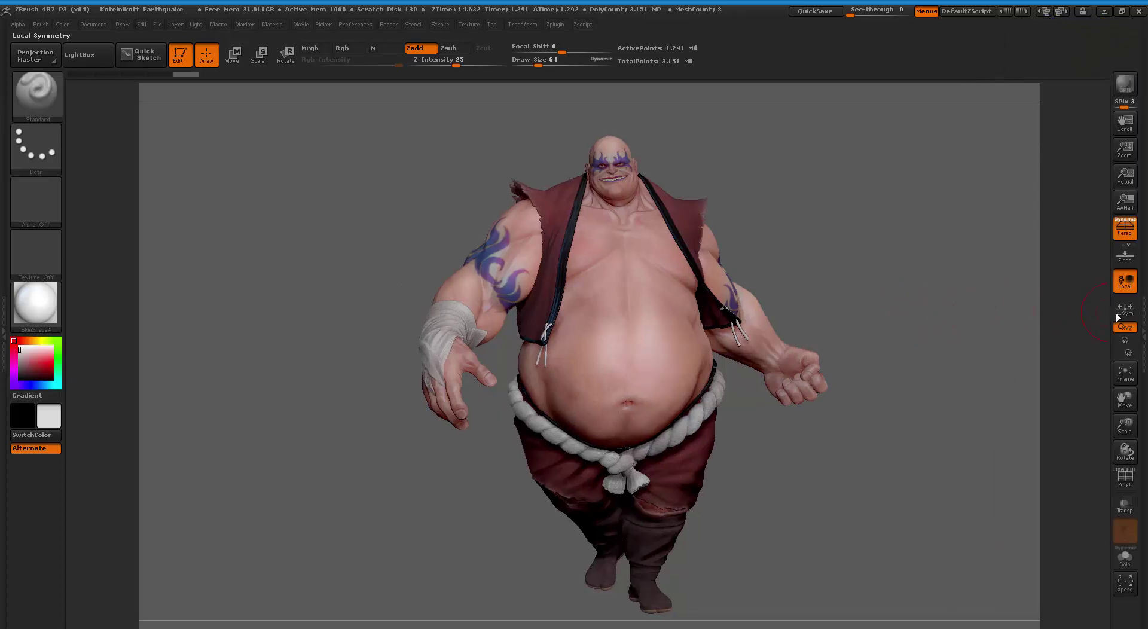
left_click(1142, 313)
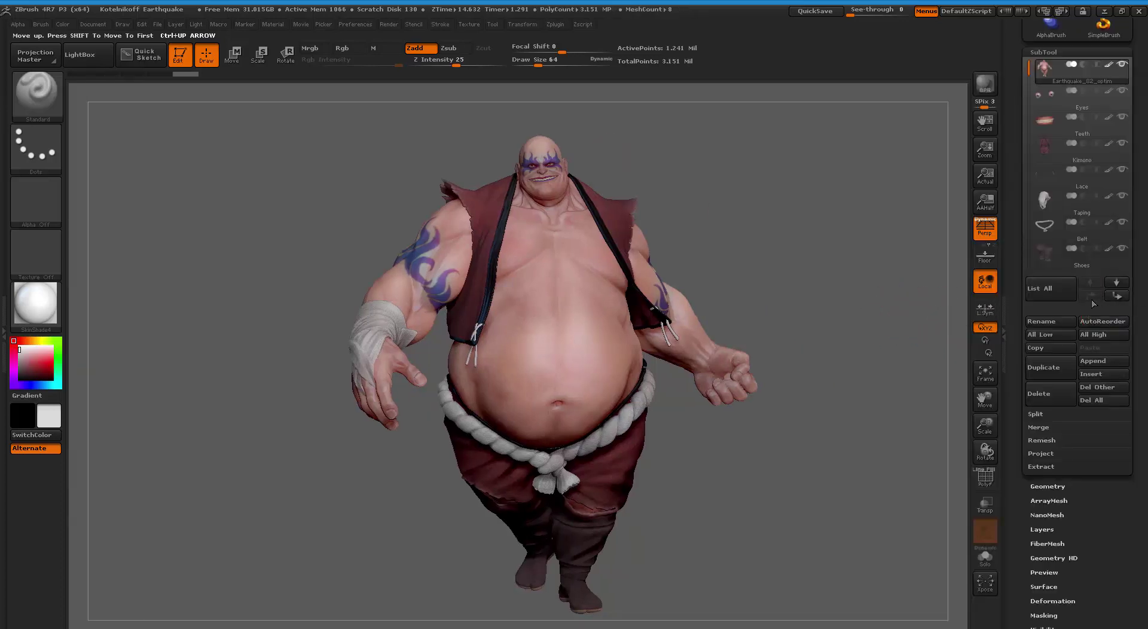
mouse_move(1037, 169)
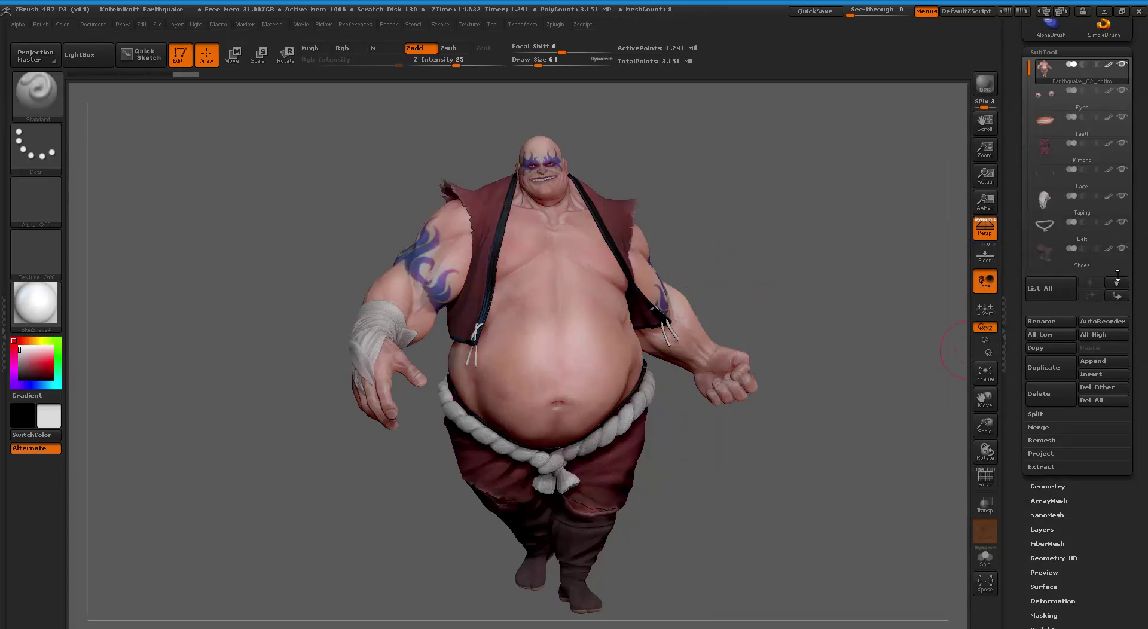
left_click_drag(1137, 279, 1133, 329)
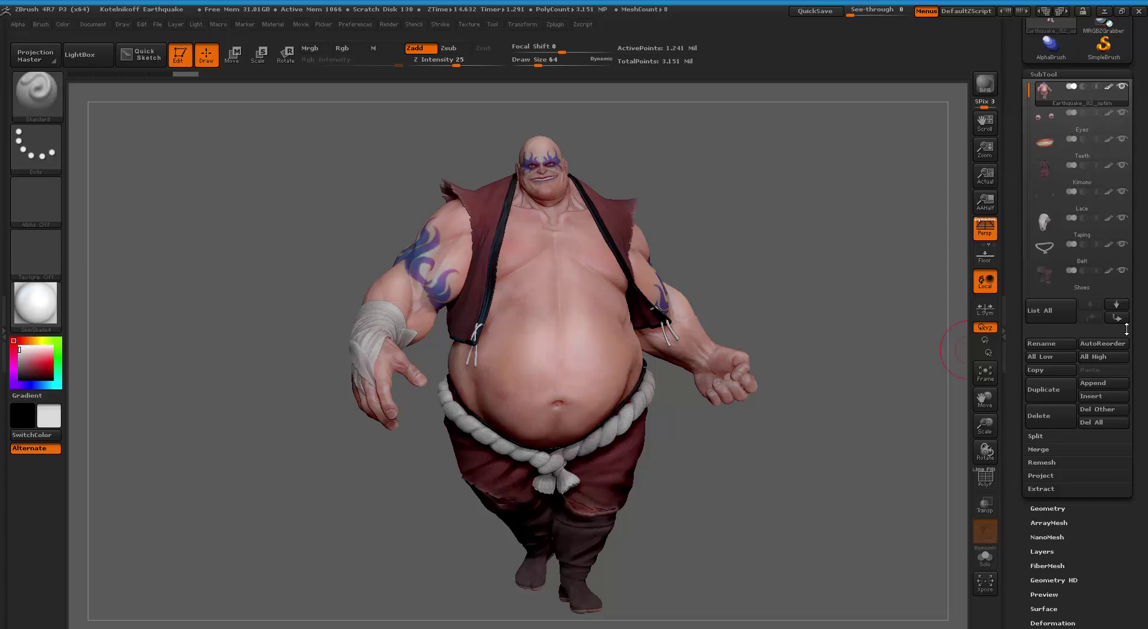
left_click_drag(1126, 328, 1126, 293)
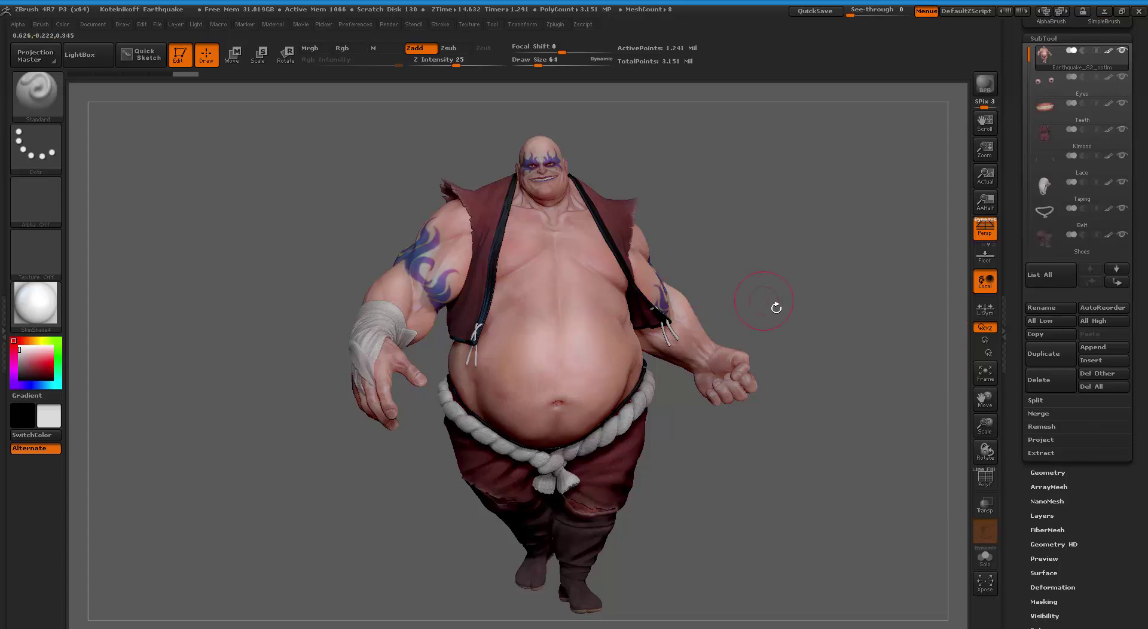
left_click_drag(774, 305, 802, 313)
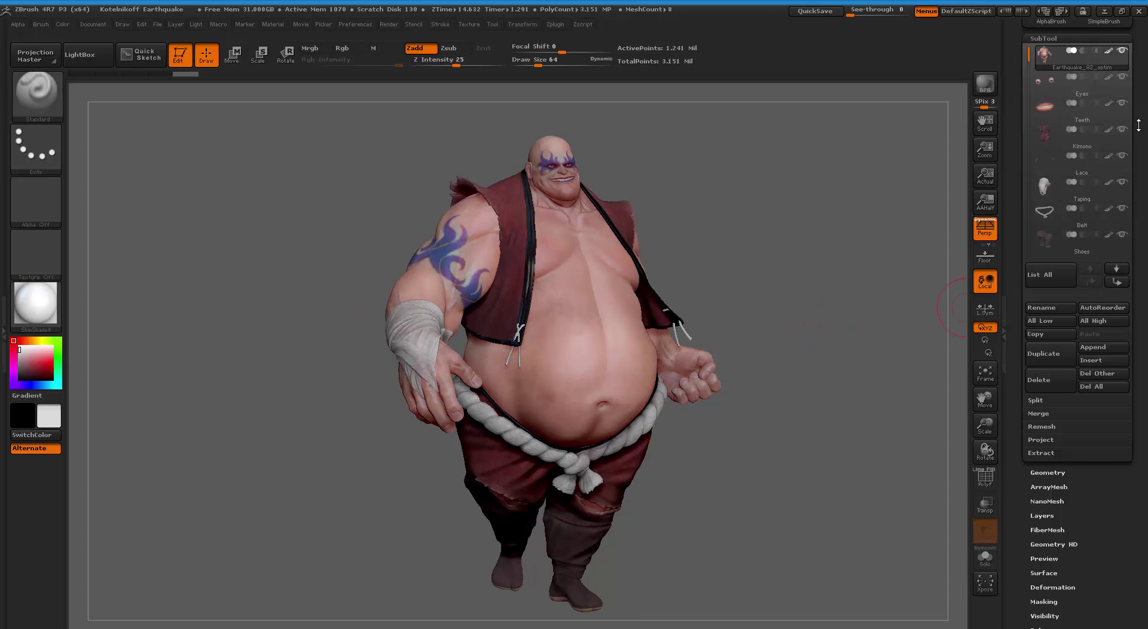
left_click_drag(1142, 243, 1141, 137)
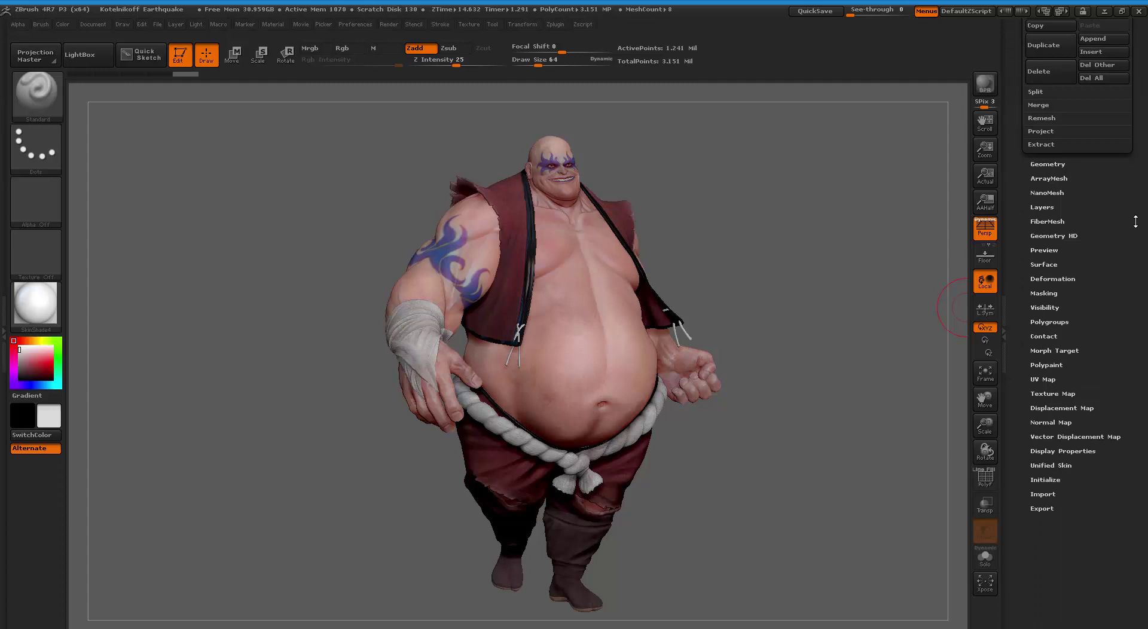
left_click_drag(1140, 185, 1129, 207)
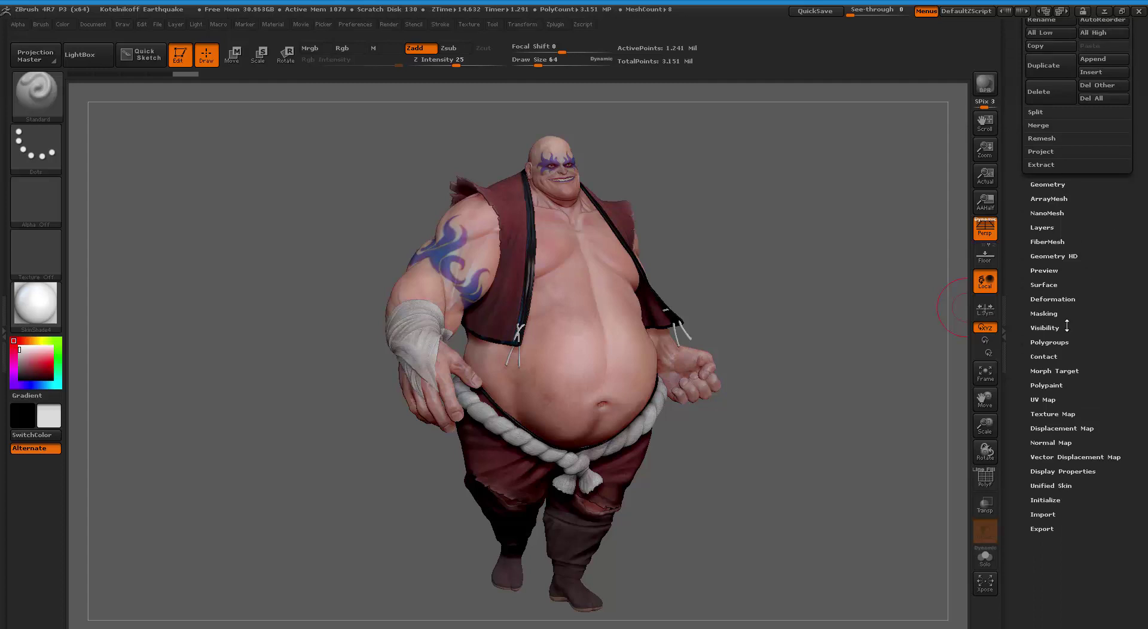
Step: Create the body's 4096×4096 texture map from polypaint and clone it as the current texture
left_click(1056, 414)
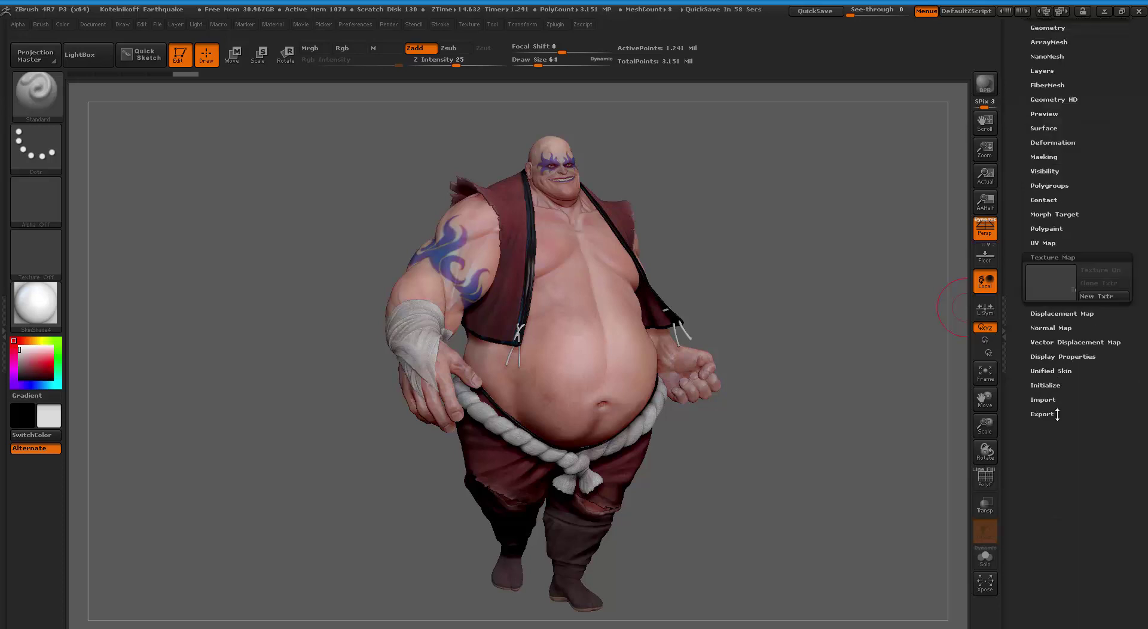
left_click_drag(1107, 274, 1096, 349)
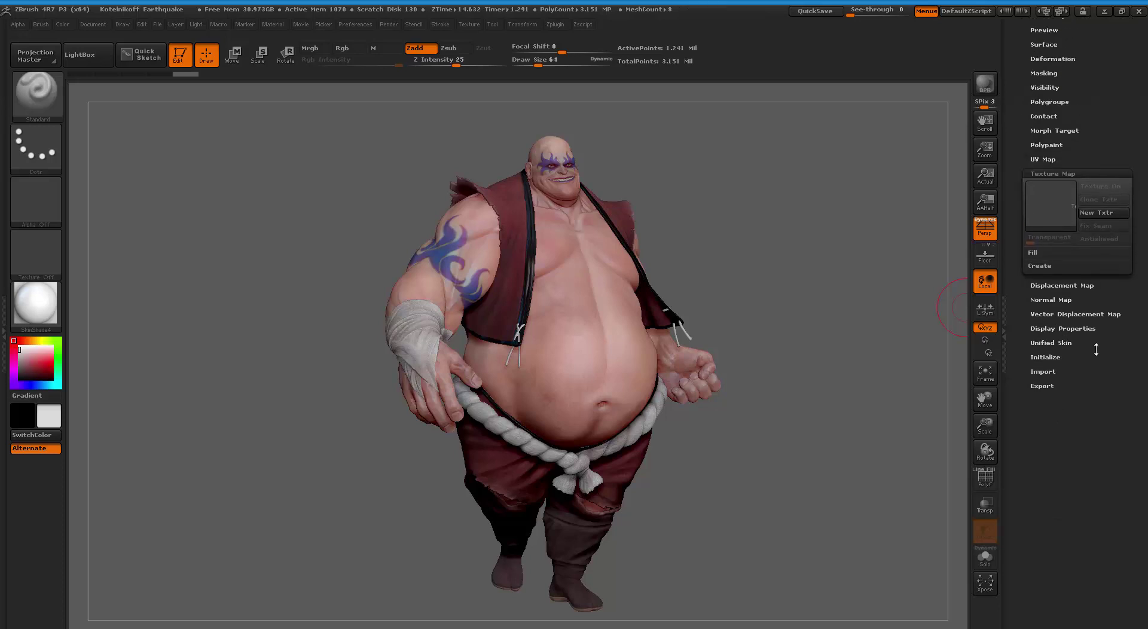
left_click(1040, 267)
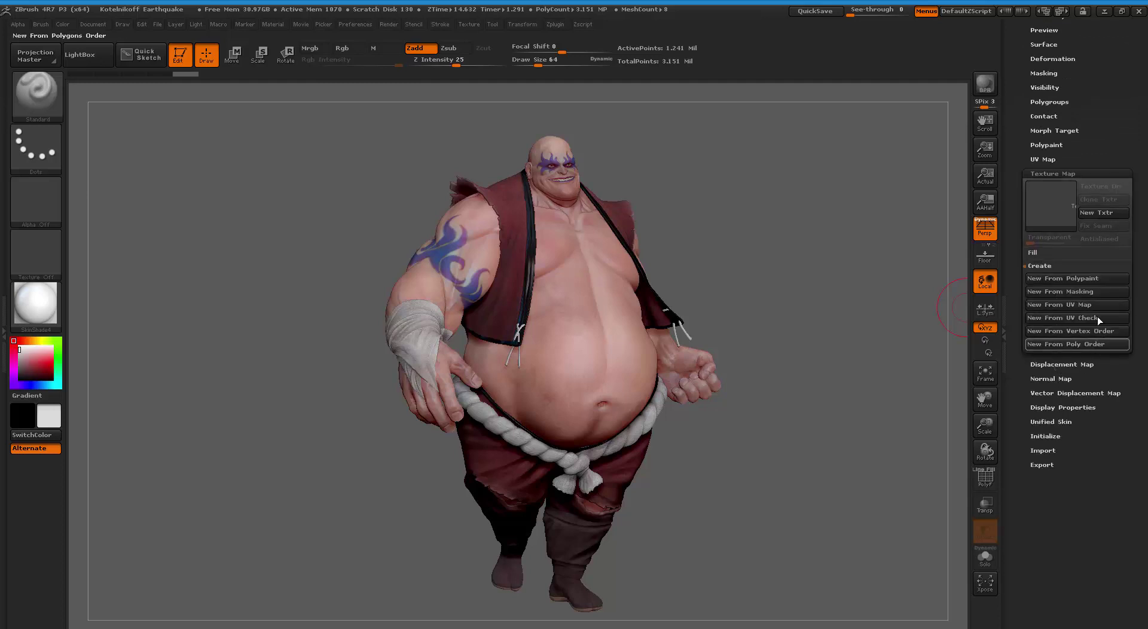
left_click(1070, 282)
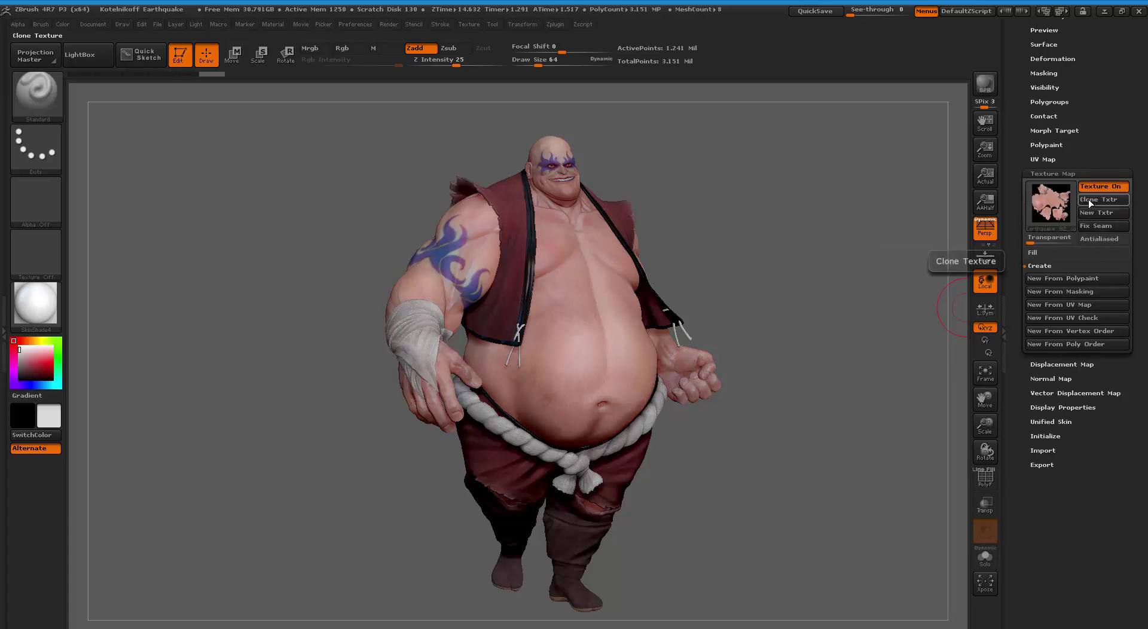
left_click(1088, 199)
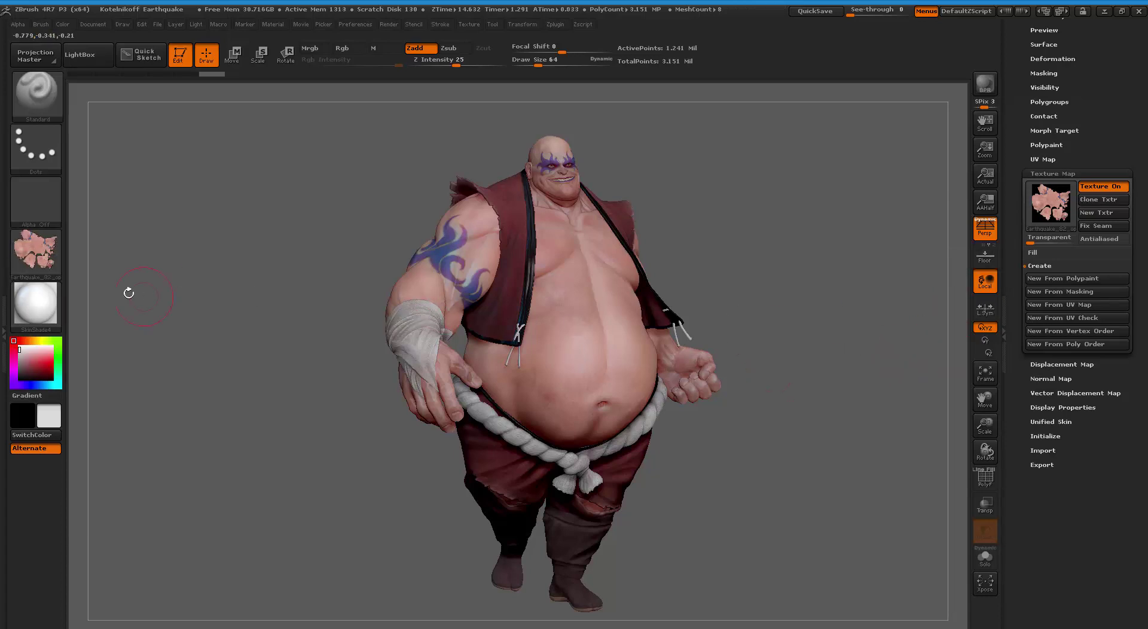
mouse_move(39, 250)
scroll(1095, 247, "up", 5)
Step: Select the Eyes subtool and create its texture map from polypaint
left_click(1055, 225)
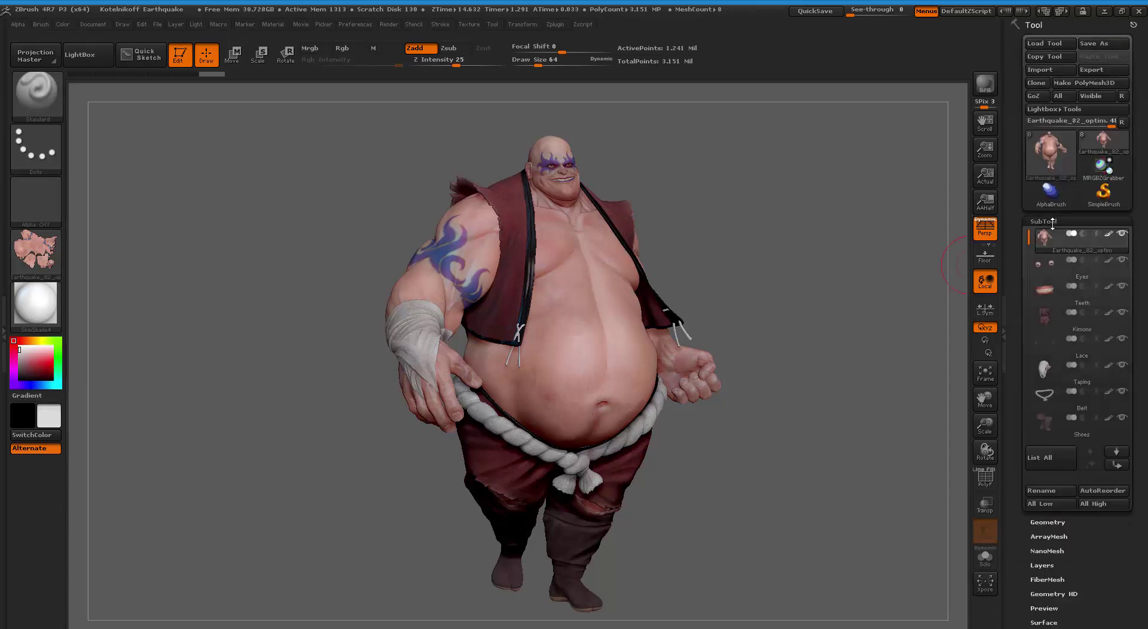
left_click(1053, 269)
scroll(1091, 216, "down", 5)
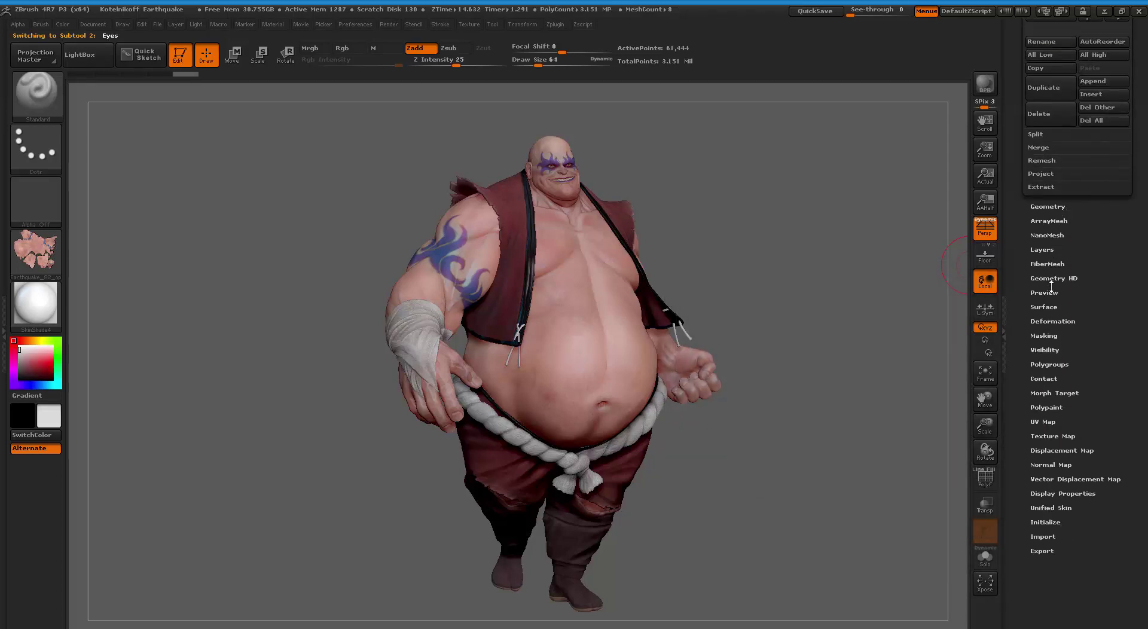
left_click(1044, 432)
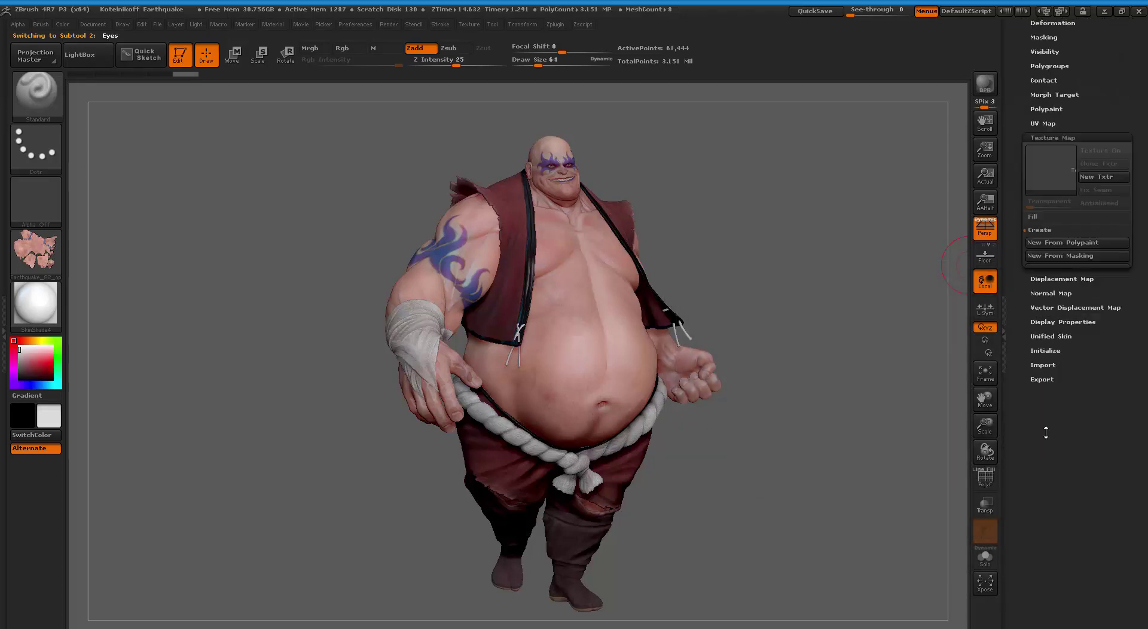
left_click(1076, 121)
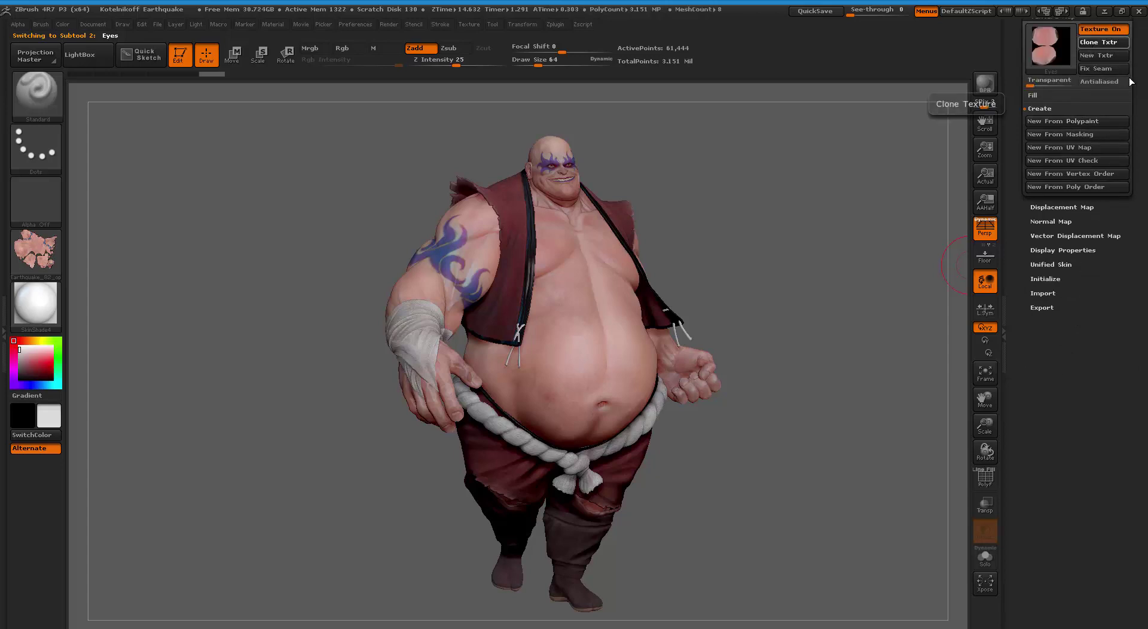
scroll(1117, 216, "up", 5)
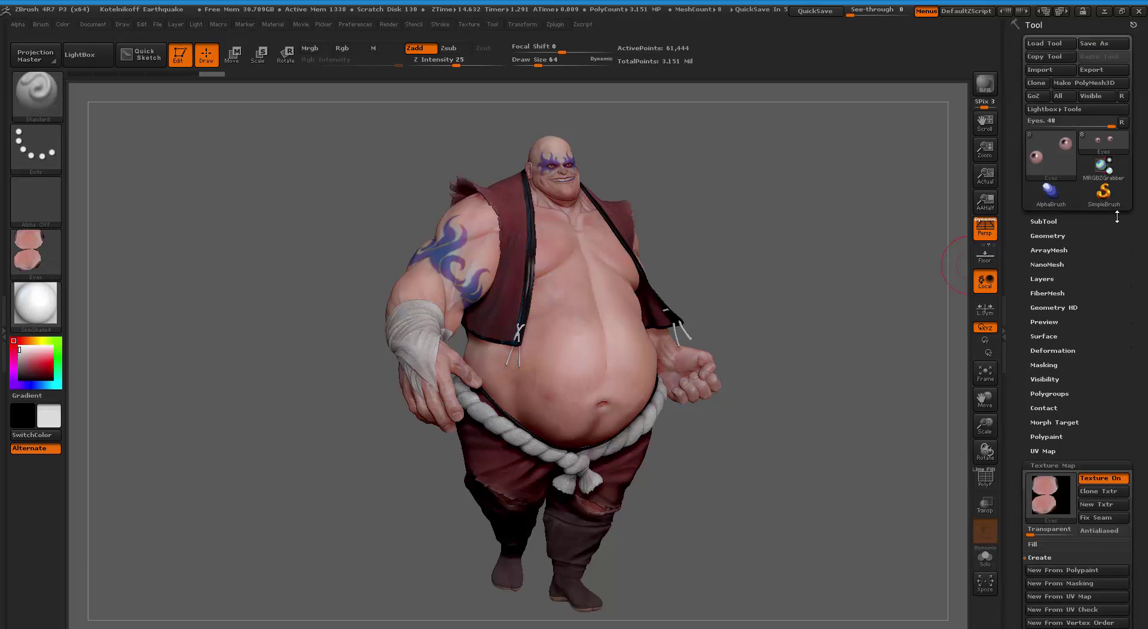
Step: Select the Teeth subtool, bake its polypaint texture and clone it as current
left_click(1044, 222)
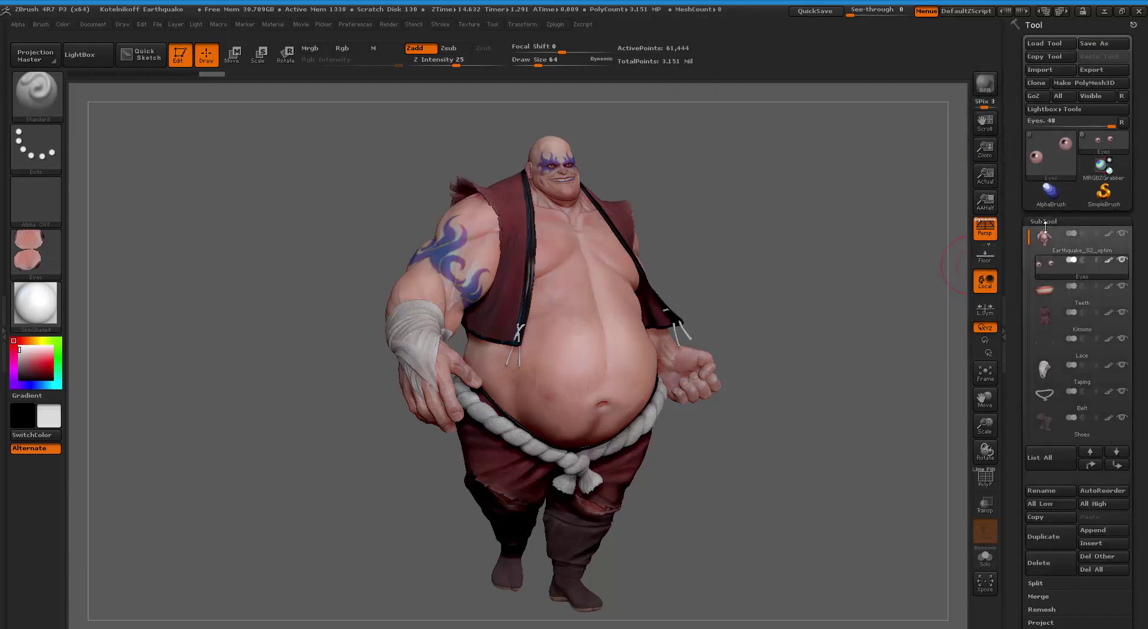
left_click(1055, 298)
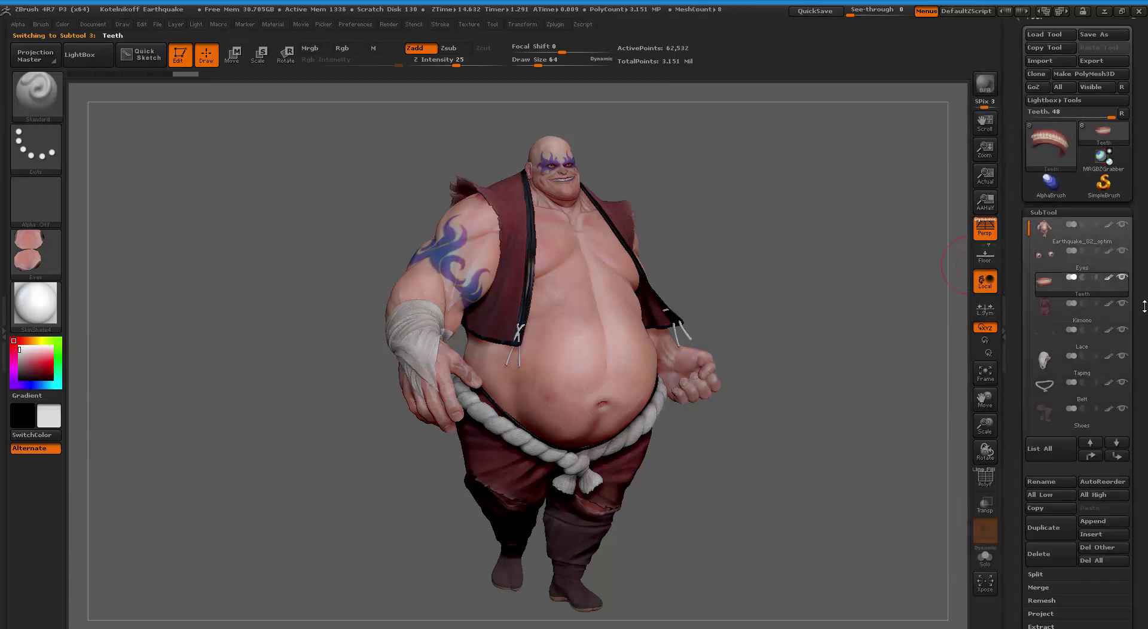
scroll(1144, 306, "down", 5)
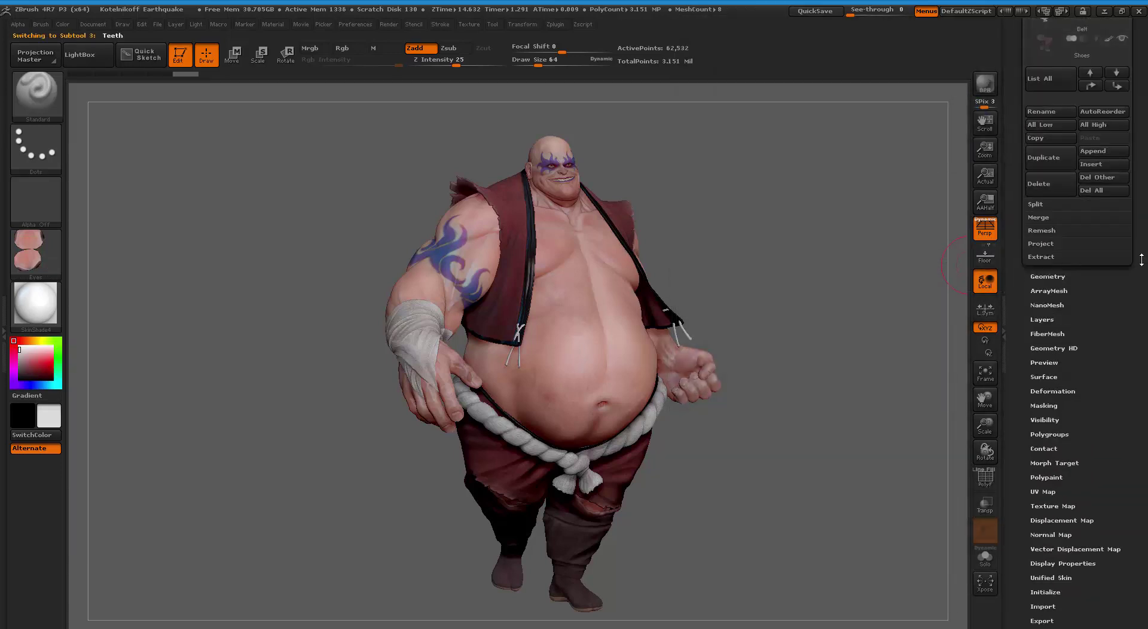
left_click(1055, 506)
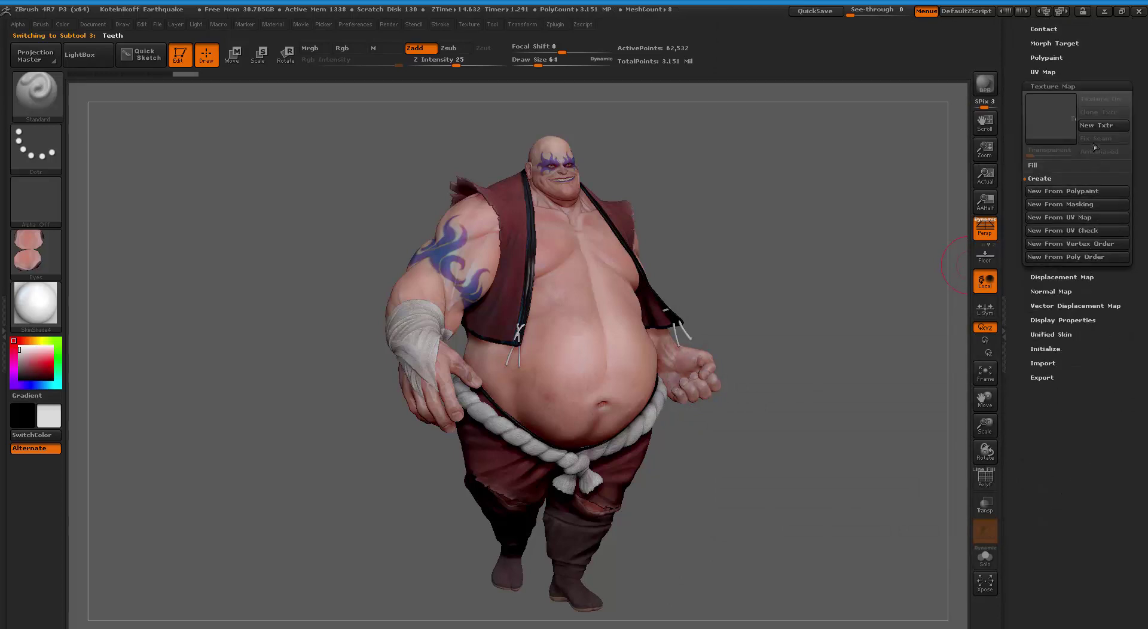
left_click(1068, 191)
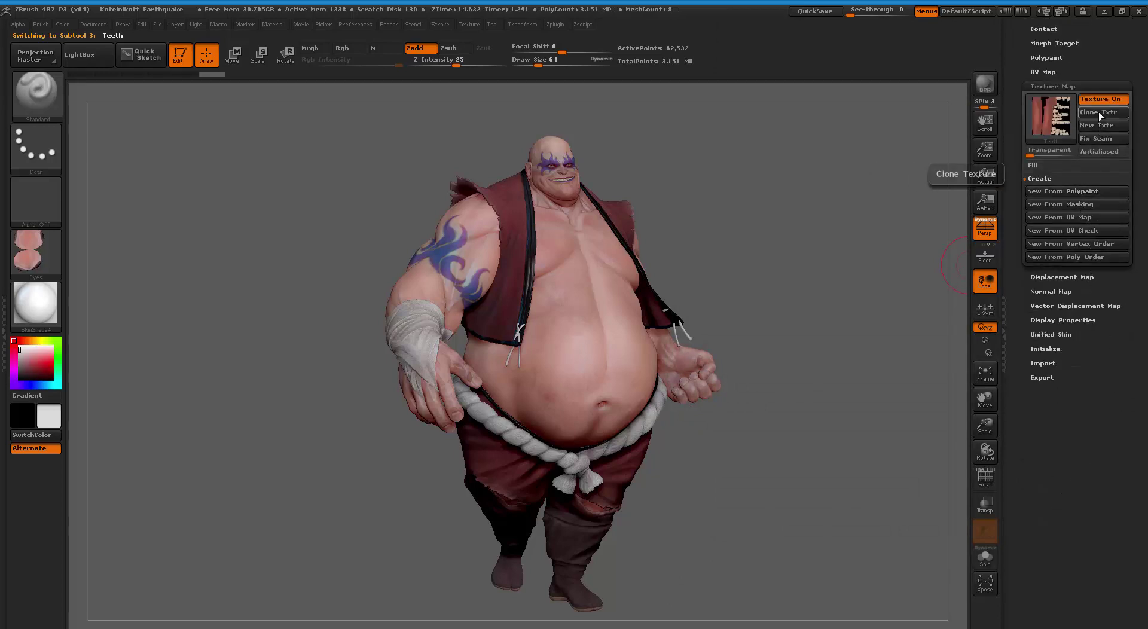
left_click(1099, 112)
scroll(1121, 236, "up", 10)
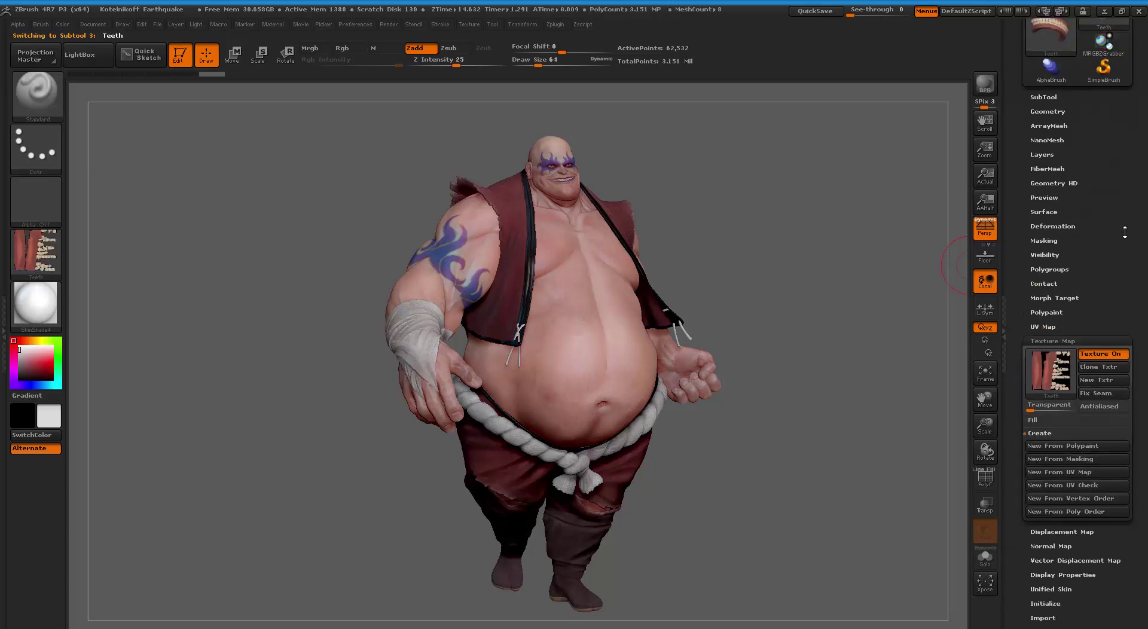
left_click(1043, 221)
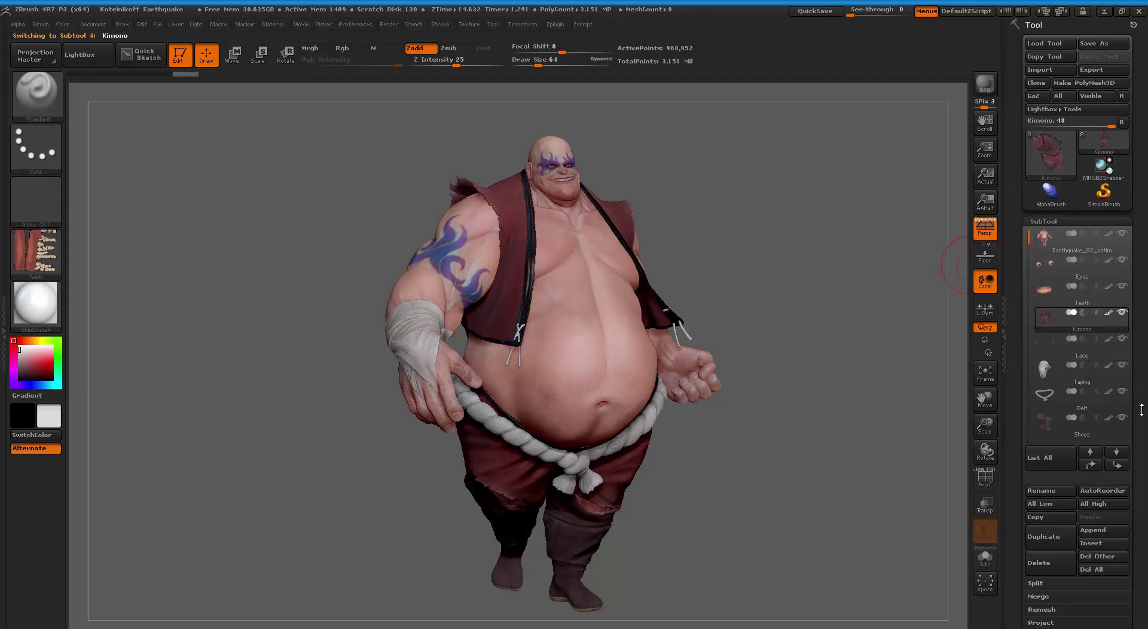
Step: Bake the Kimono polypaint into a texture map and clone it as current
left_click_drag(1139, 407, 1132, 294)
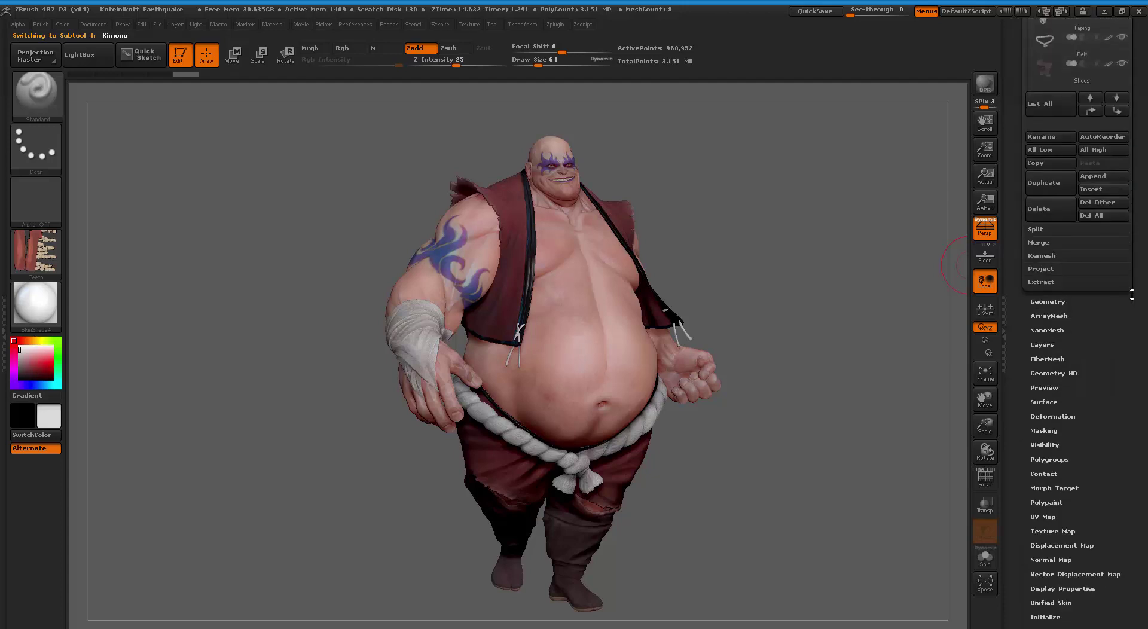
left_click(1064, 531)
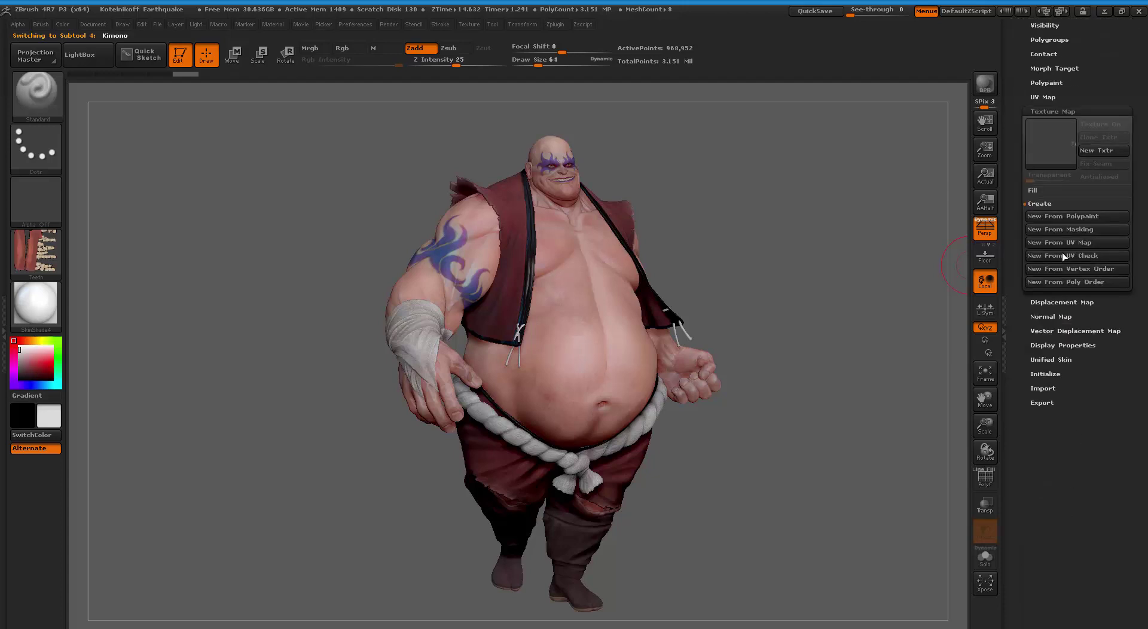
left_click(1080, 216)
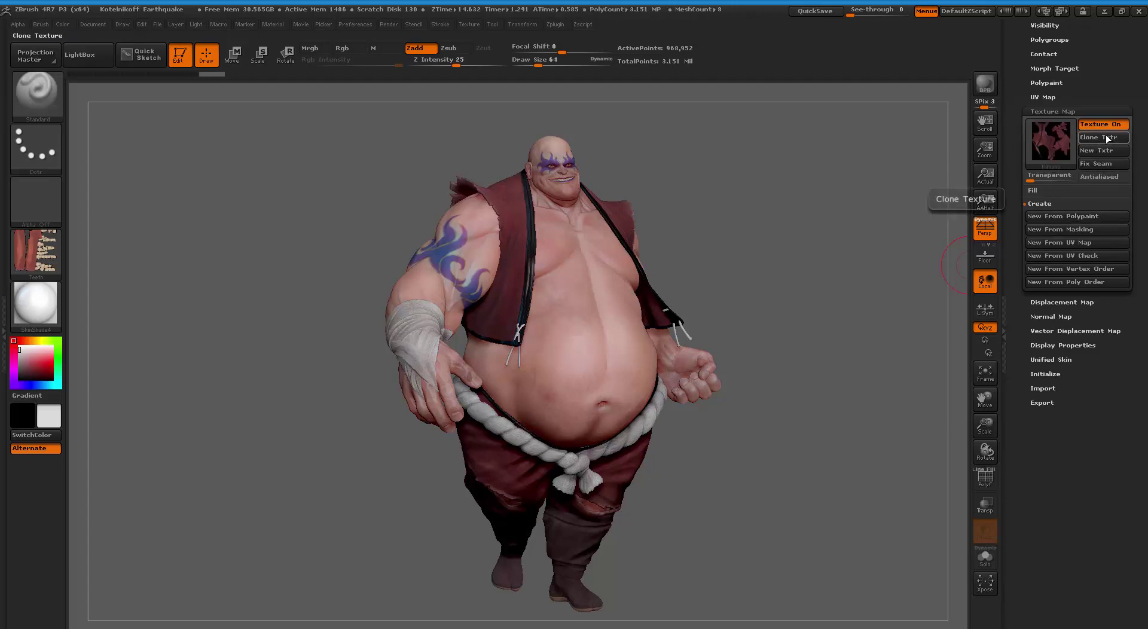
mouse_move(1038, 134)
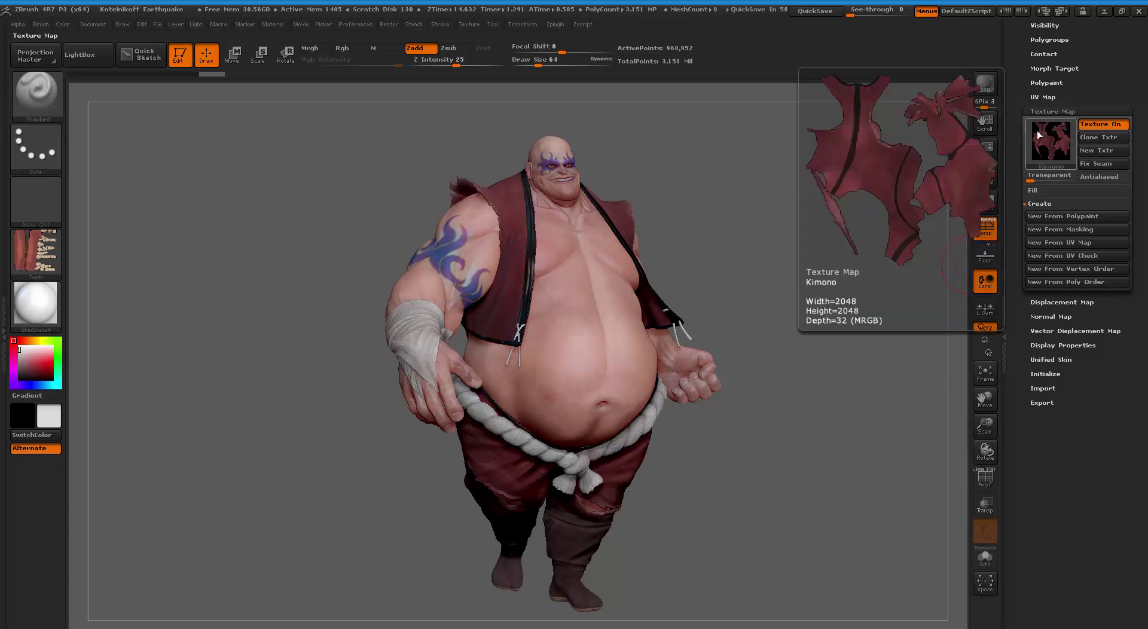
left_click(1095, 141)
scroll(1123, 142, "up", 2)
scroll(1124, 142, "up", 5)
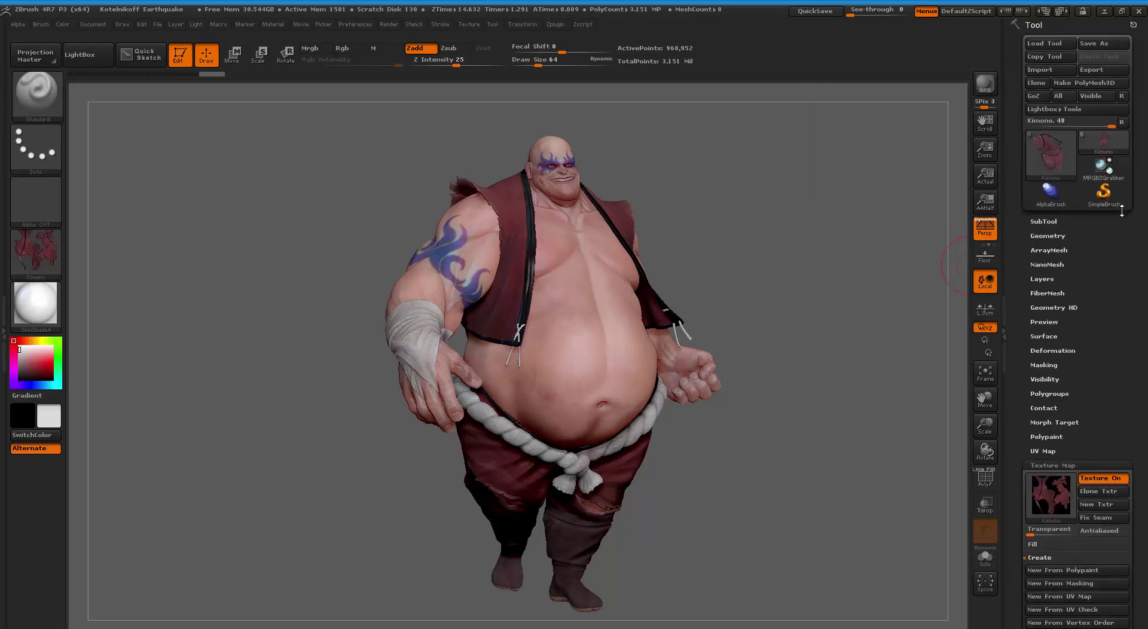
Step: Select the Lace subtool, bake its polypaint texture and clone it as current
left_click(1075, 224)
left_click(1052, 347)
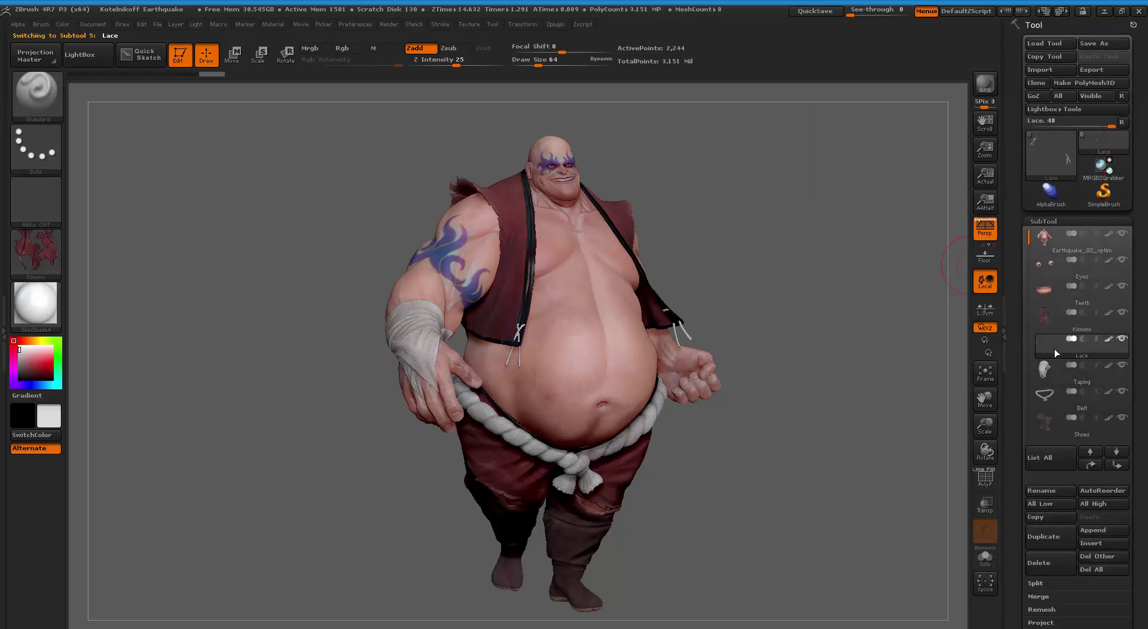
scroll(1083, 251, "down", 8)
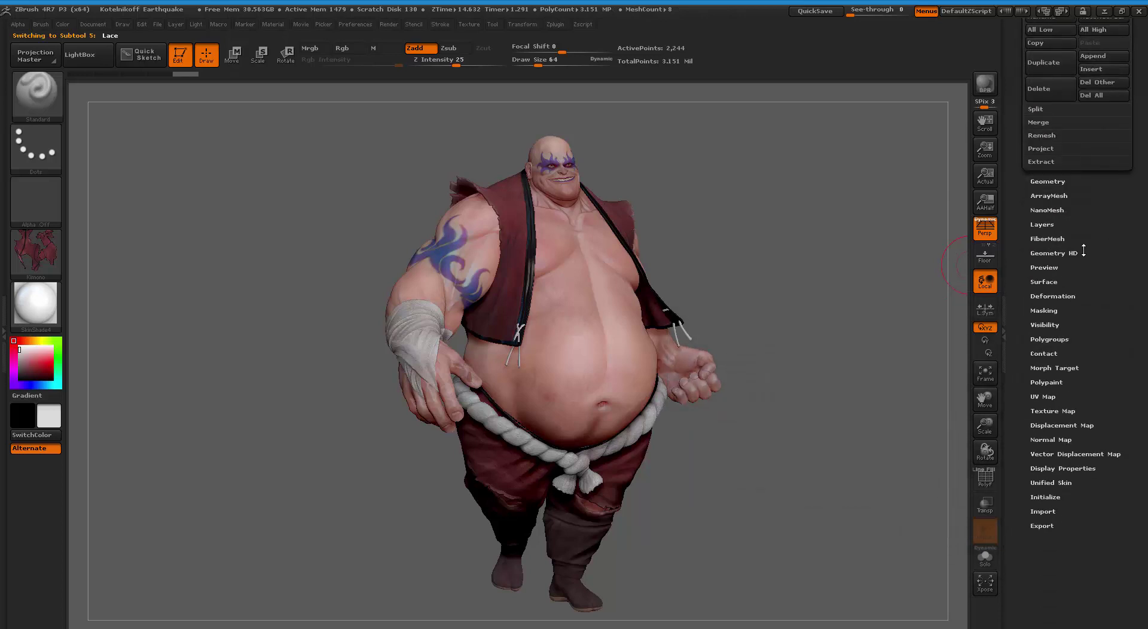
left_click(1064, 412)
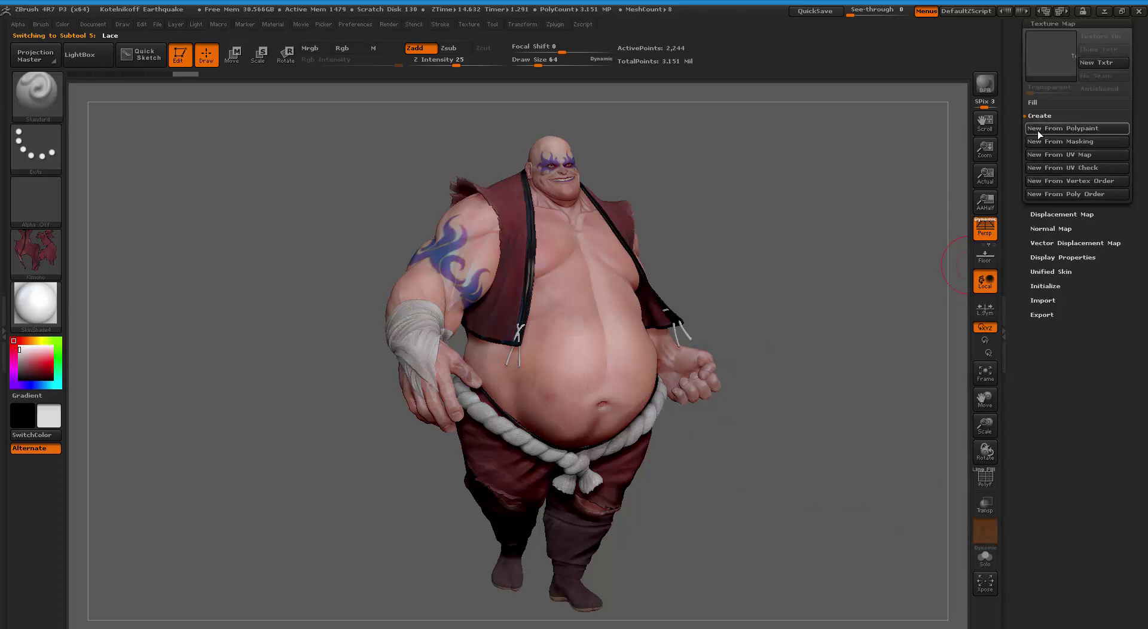
left_click(1124, 130)
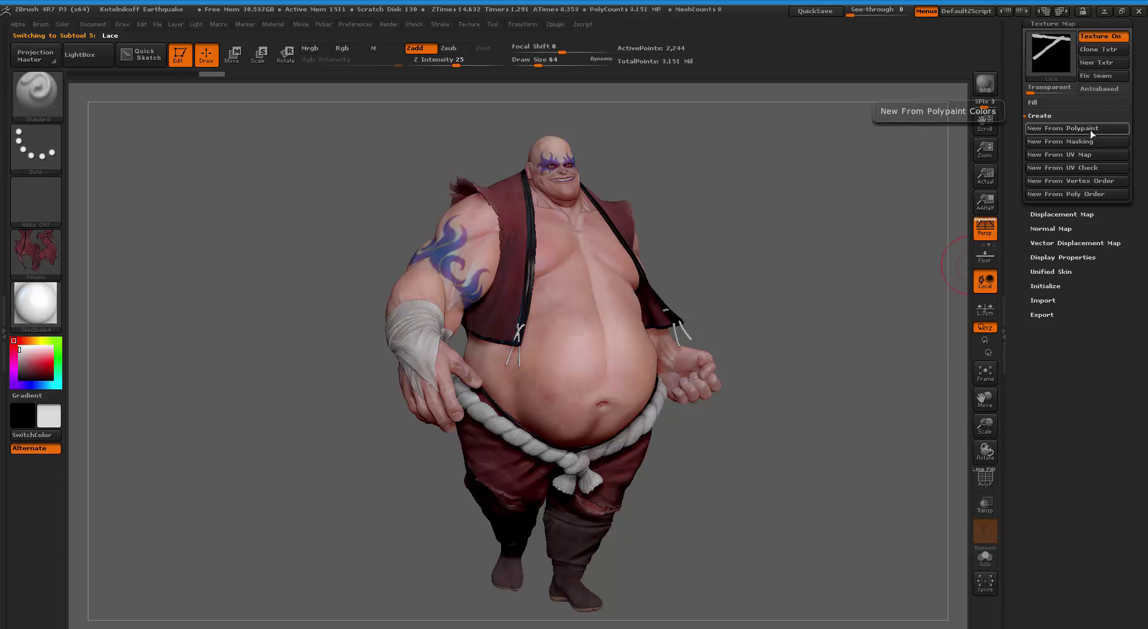
left_click(1107, 49)
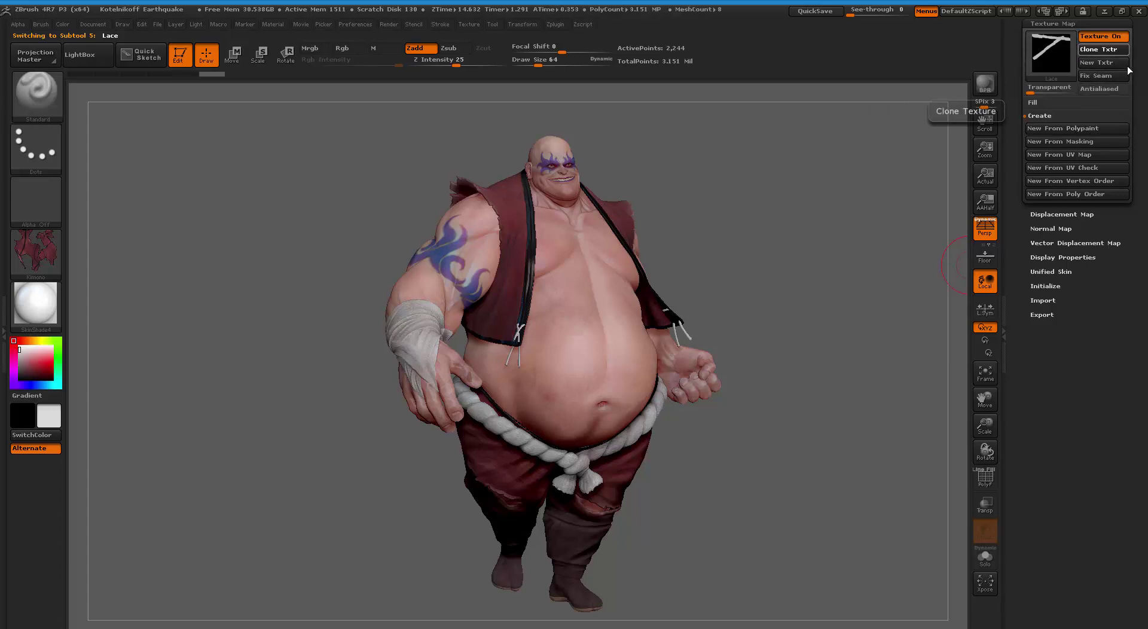
mouse_move(1130, 71)
left_mouse_down()
mouse_move(1127, 190)
mouse_move(1078, 217)
left_mouse_up()
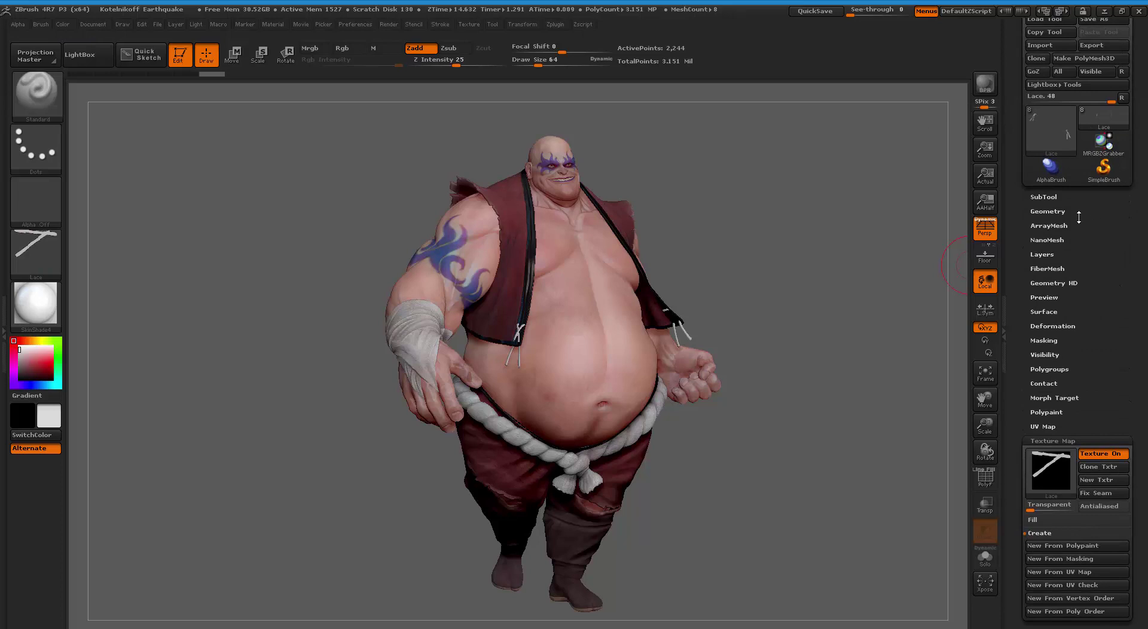
left_click(1046, 199)
Step: Create a texture for the Taping subtool and clone it into the texture slot
left_click(1060, 350)
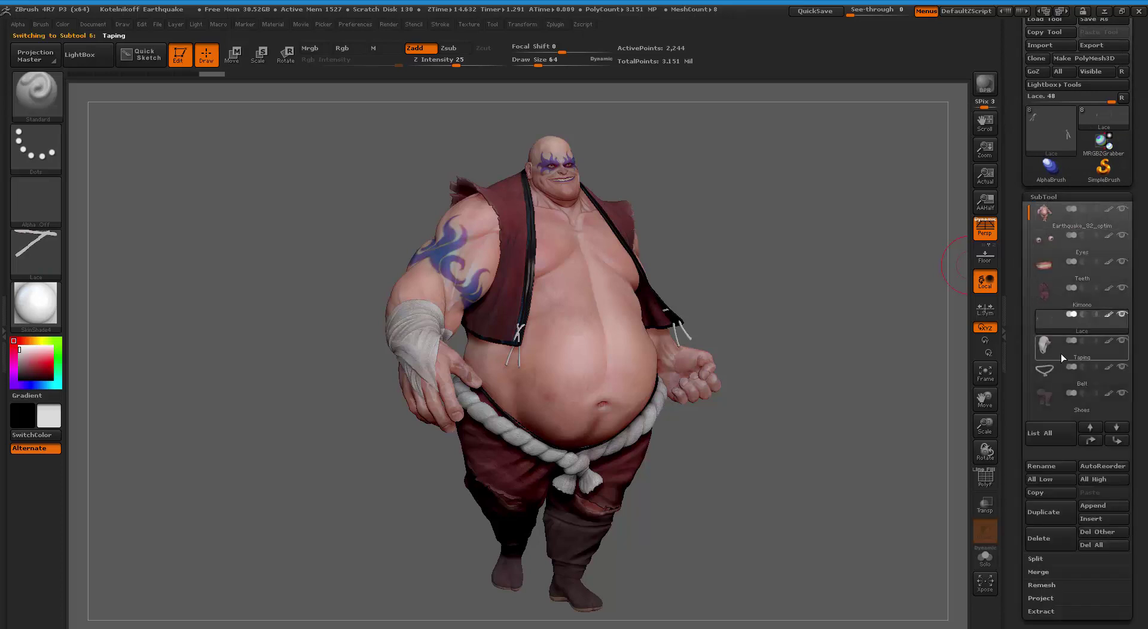
left_click_drag(1137, 414, 1067, 240)
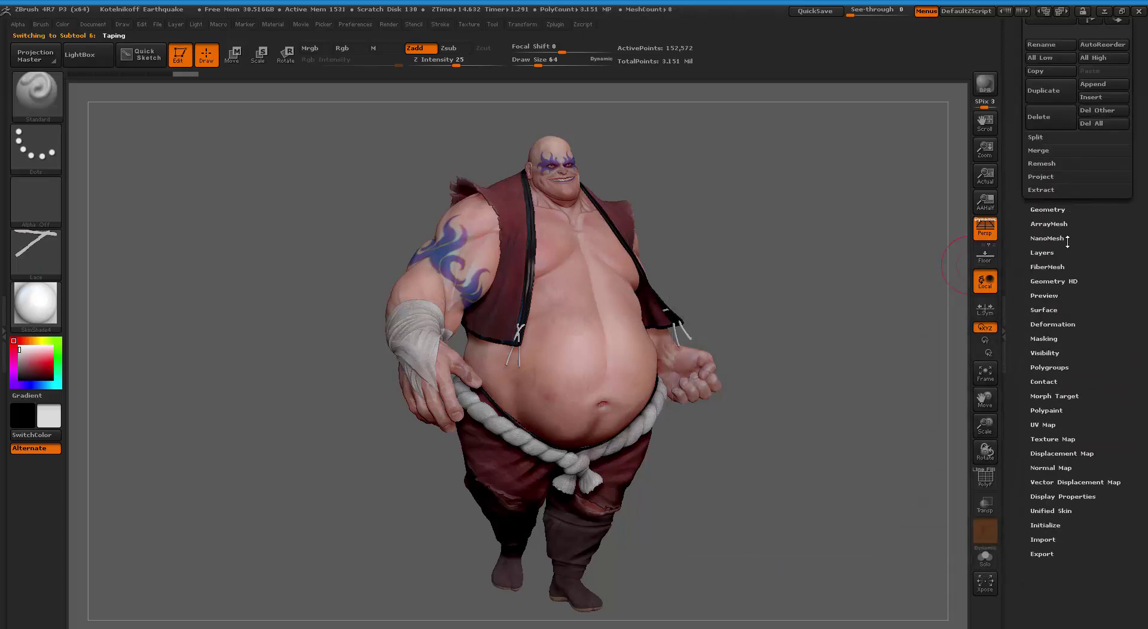
left_click(1052, 438)
left_click(1105, 62)
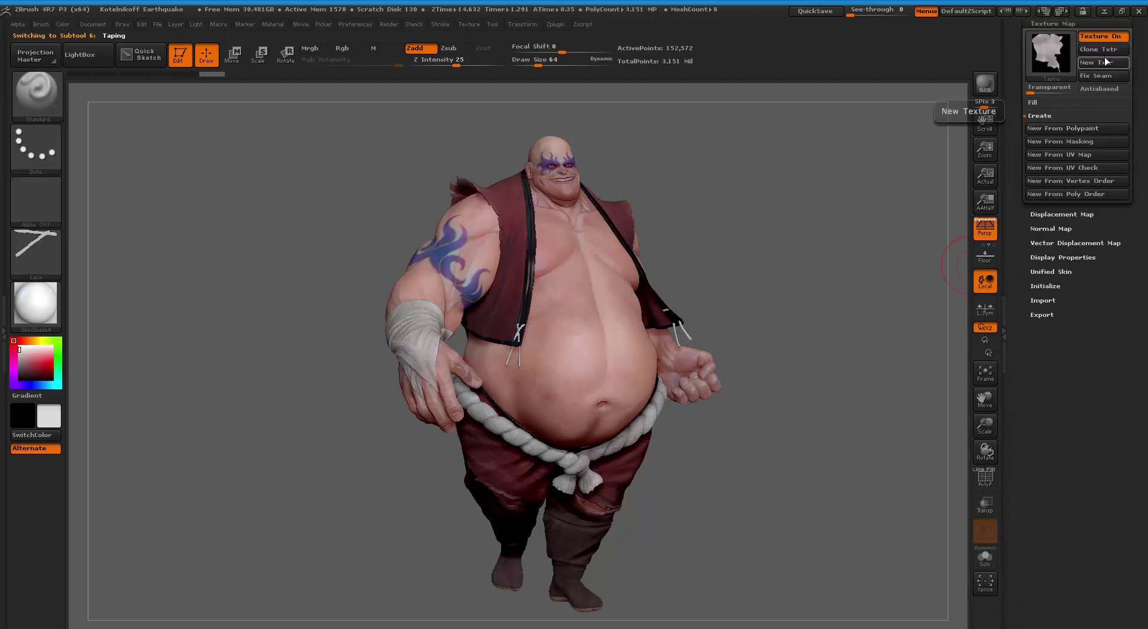
left_click(1102, 49)
mouse_move(1138, 65)
left_mouse_down()
mouse_move(1141, 173)
mouse_move(1096, 233)
left_mouse_up()
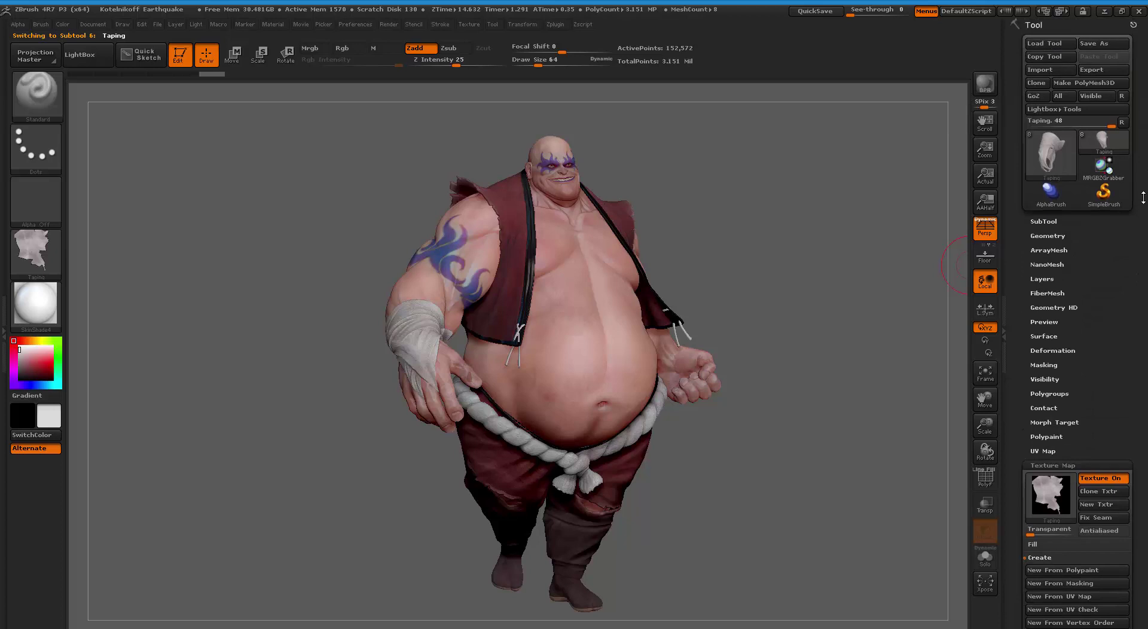
Step: Select the Belt subtool and create its texture from polypaint
left_click(1045, 222)
left_click(1063, 409)
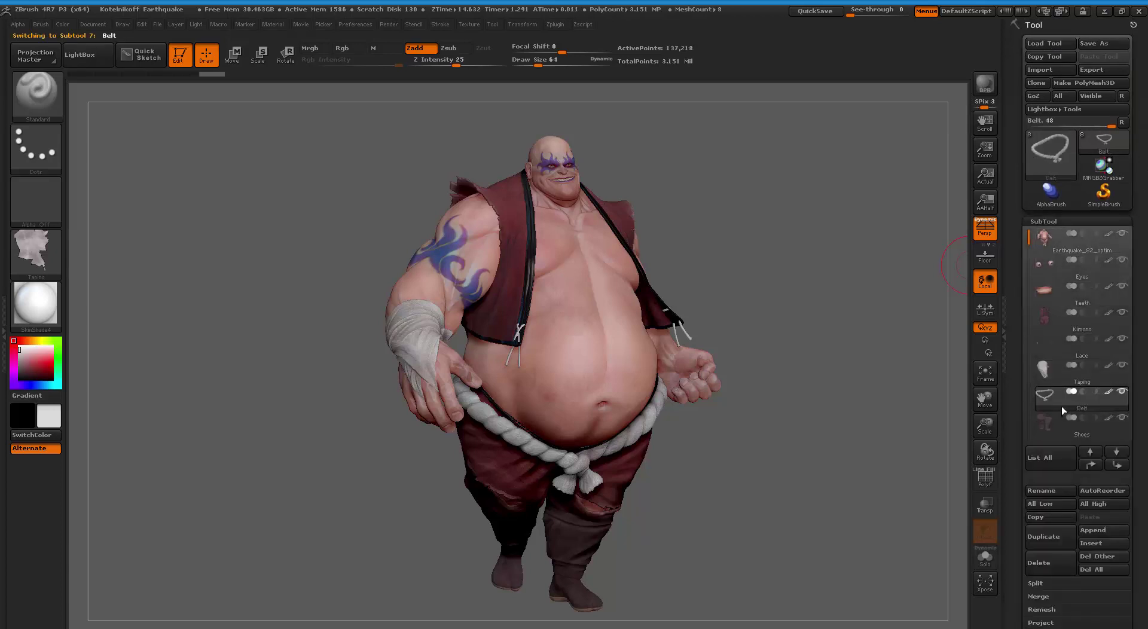
left_click_drag(1130, 425, 1130, 309)
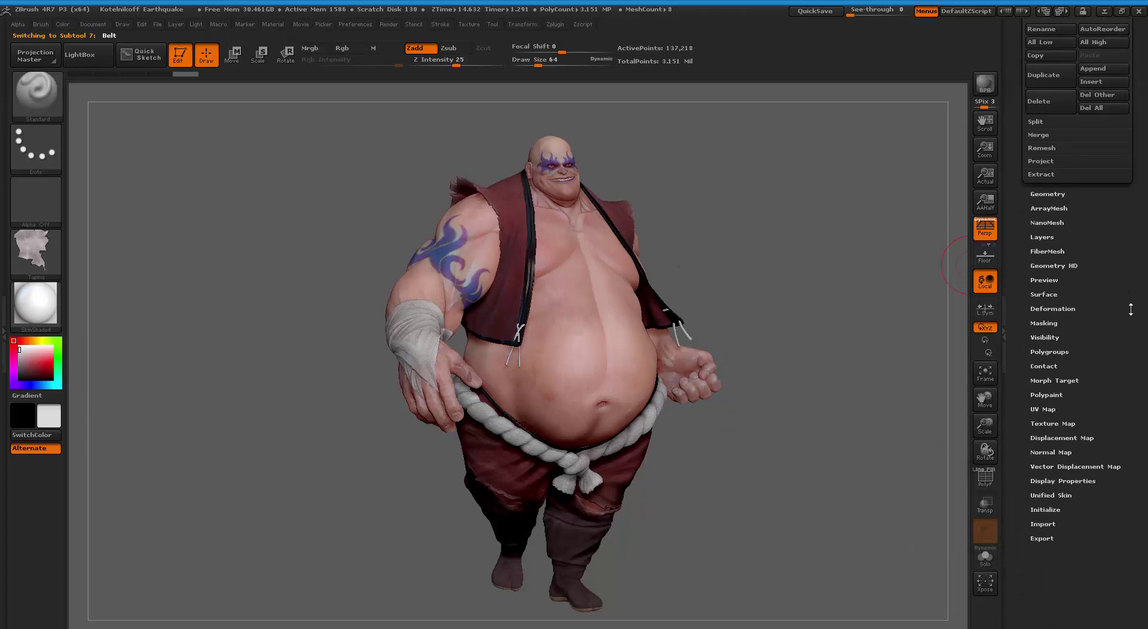
left_click(1053, 423)
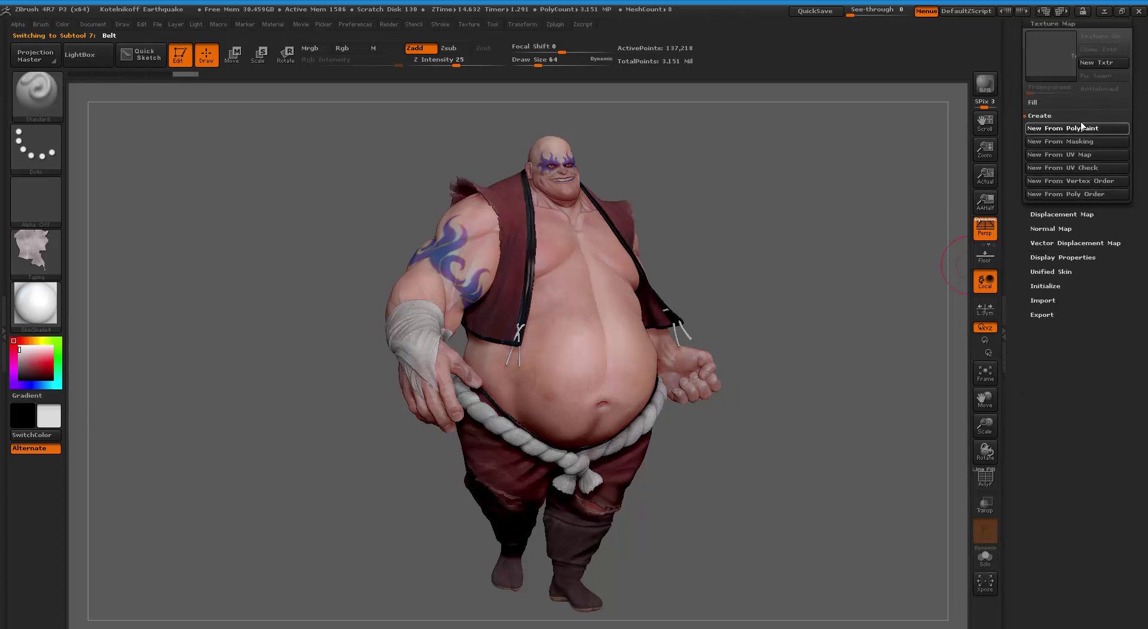
left_click(1079, 127)
left_click_drag(1135, 67, 1128, 199)
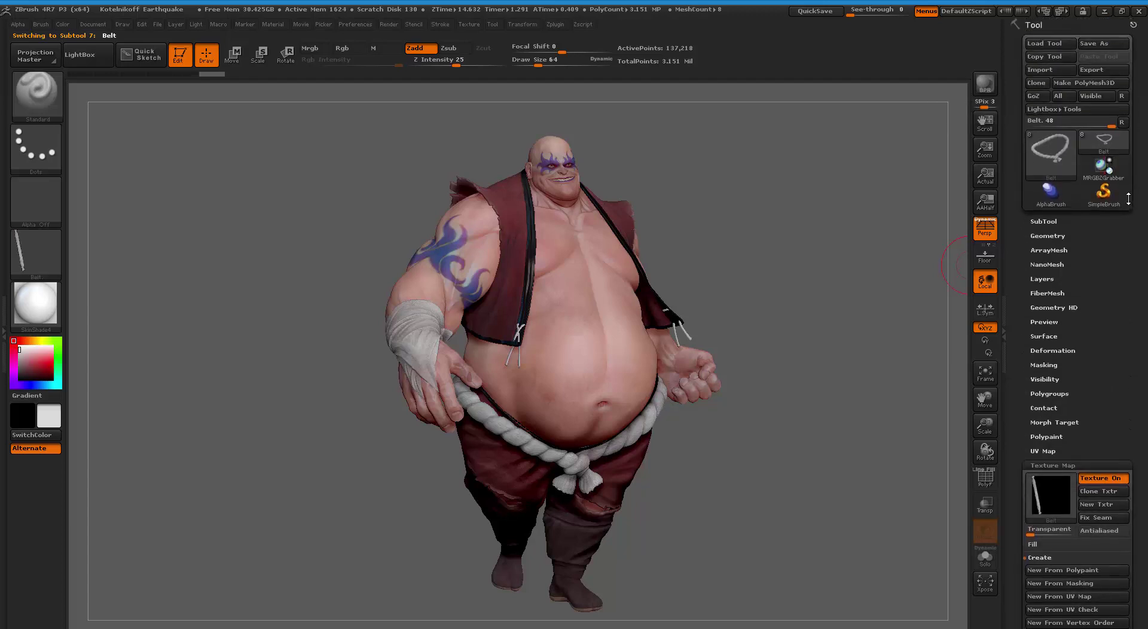
Step: Select Shoes, bake its polypaint texture, clone it, and review the texture picker
left_click(1057, 222)
left_click(1055, 432)
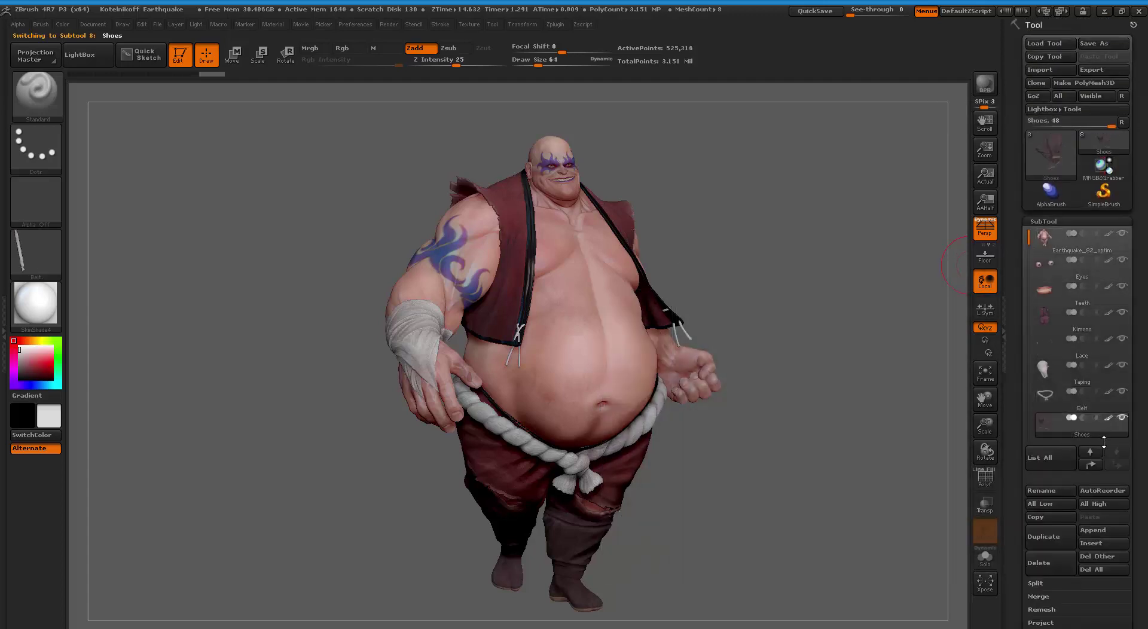
left_click_drag(1136, 460, 1059, 313)
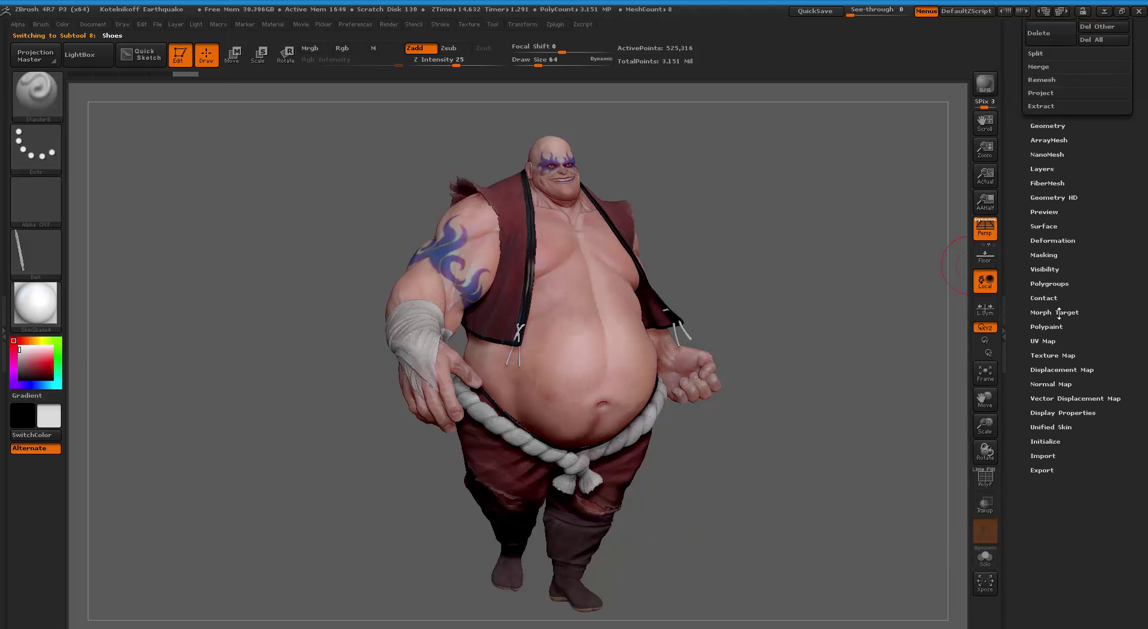
left_click(1049, 356)
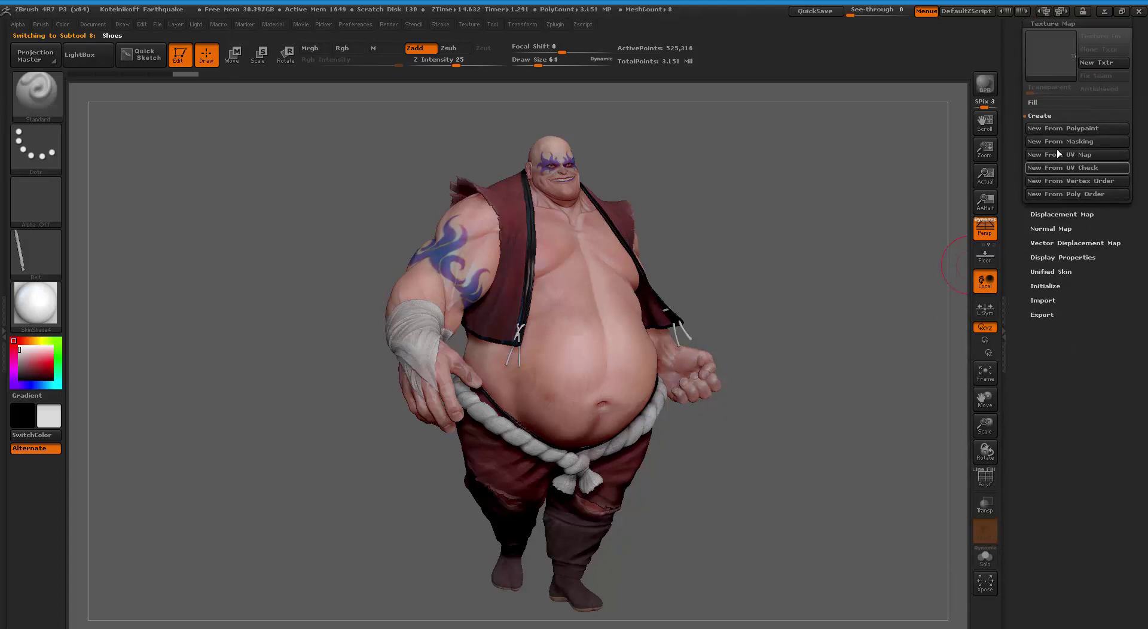
left_click(1052, 131)
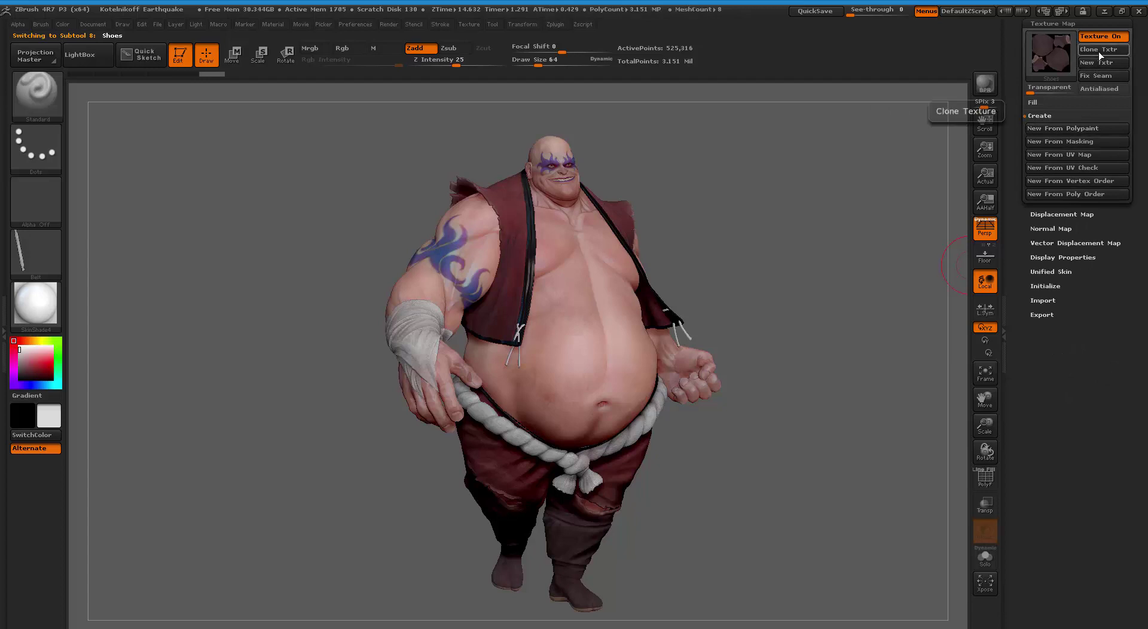
left_click(1099, 52)
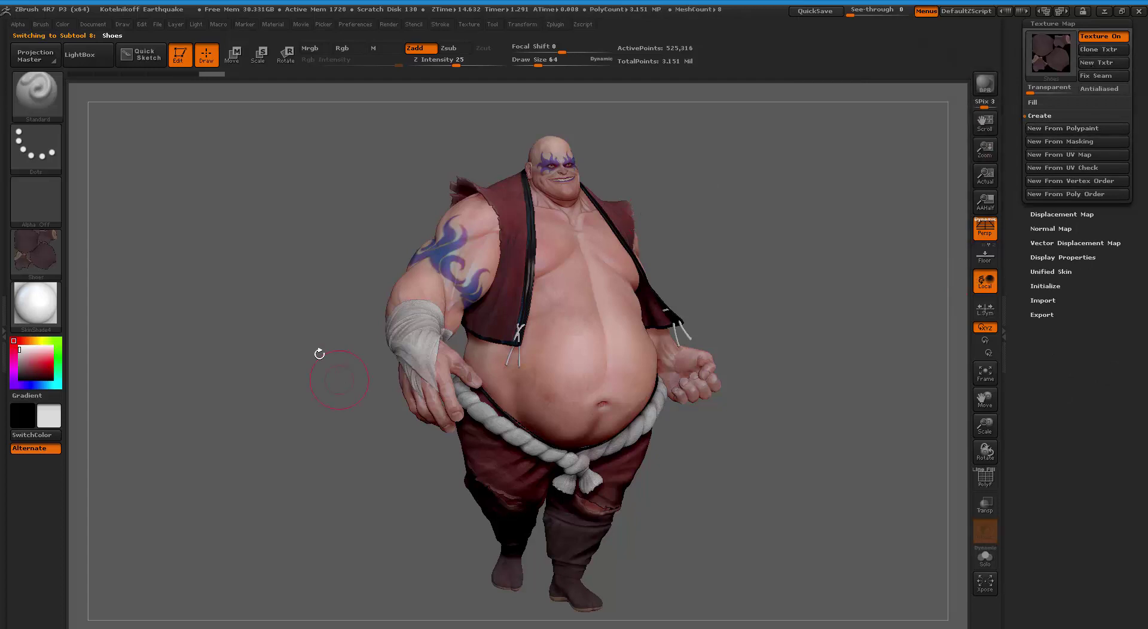
left_click(53, 262)
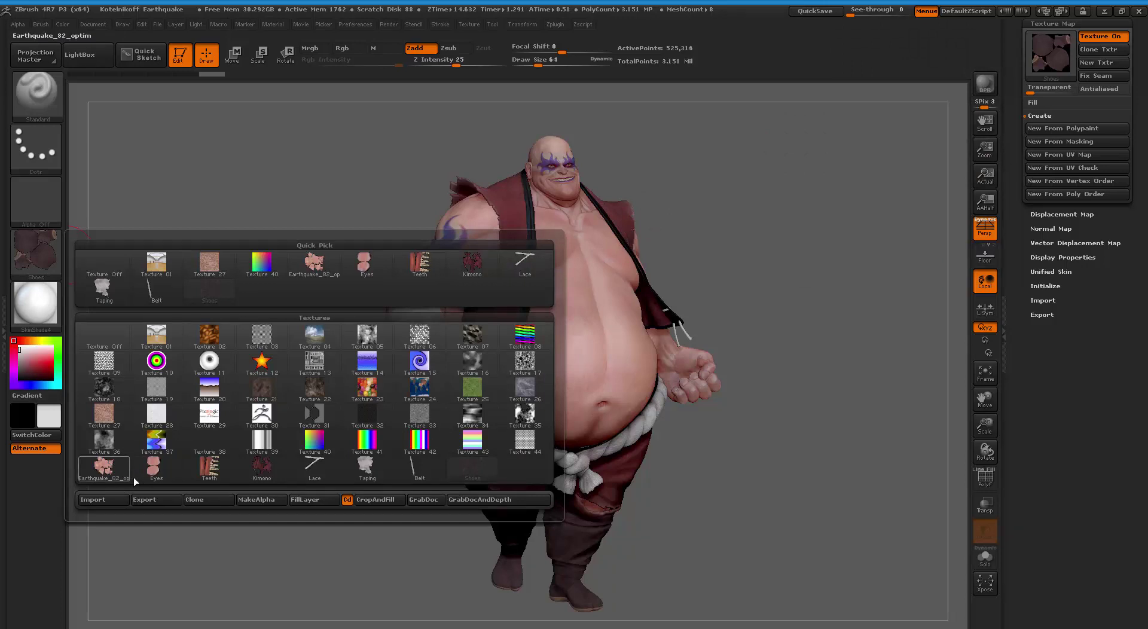
Step: Dismiss the texture picker and scroll the Tool tray to the Shoes Texture Map settings
mouse_move(117, 479)
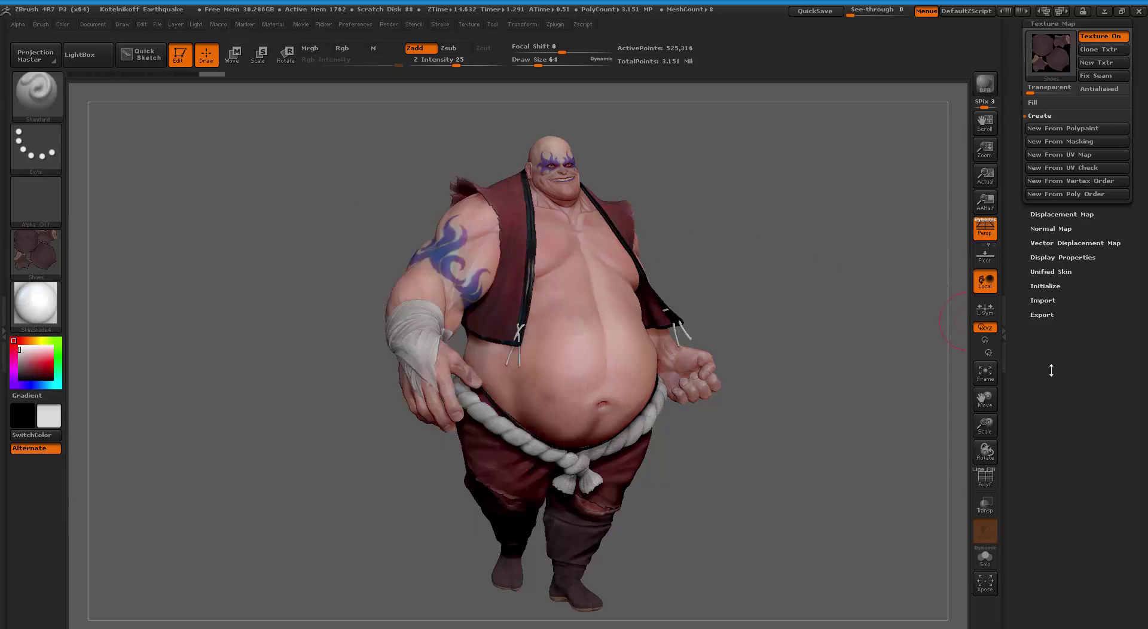
left_click_drag(1050, 369, 1057, 440)
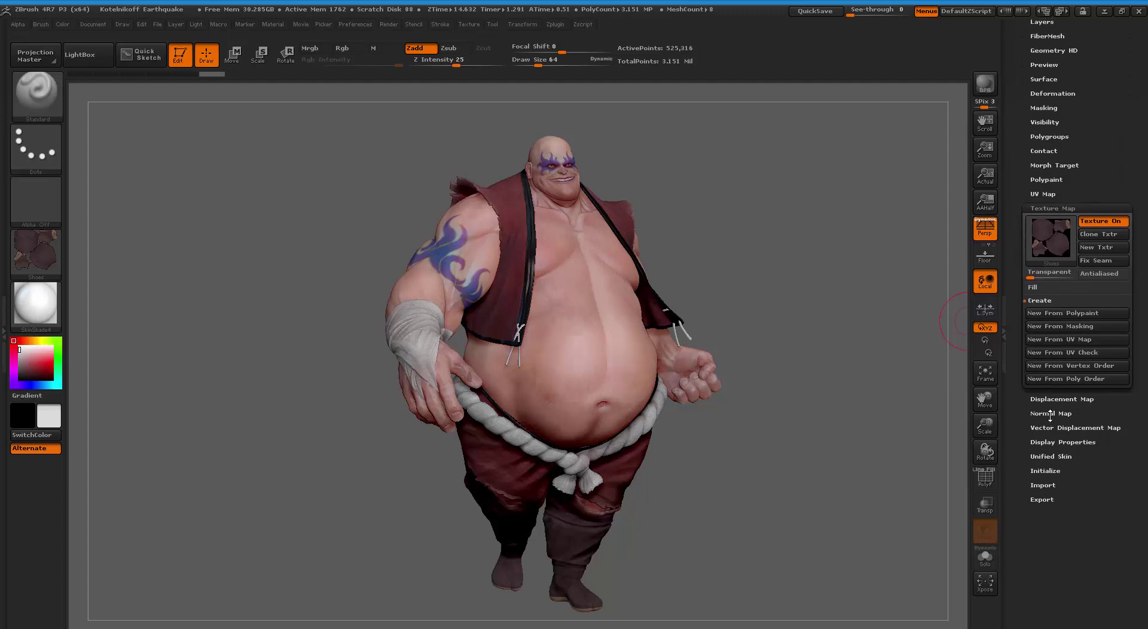
Step: Try baking a Shoes normal map, dismiss the highest-subdivision warning, and reopen the subtool list
left_click(1050, 413)
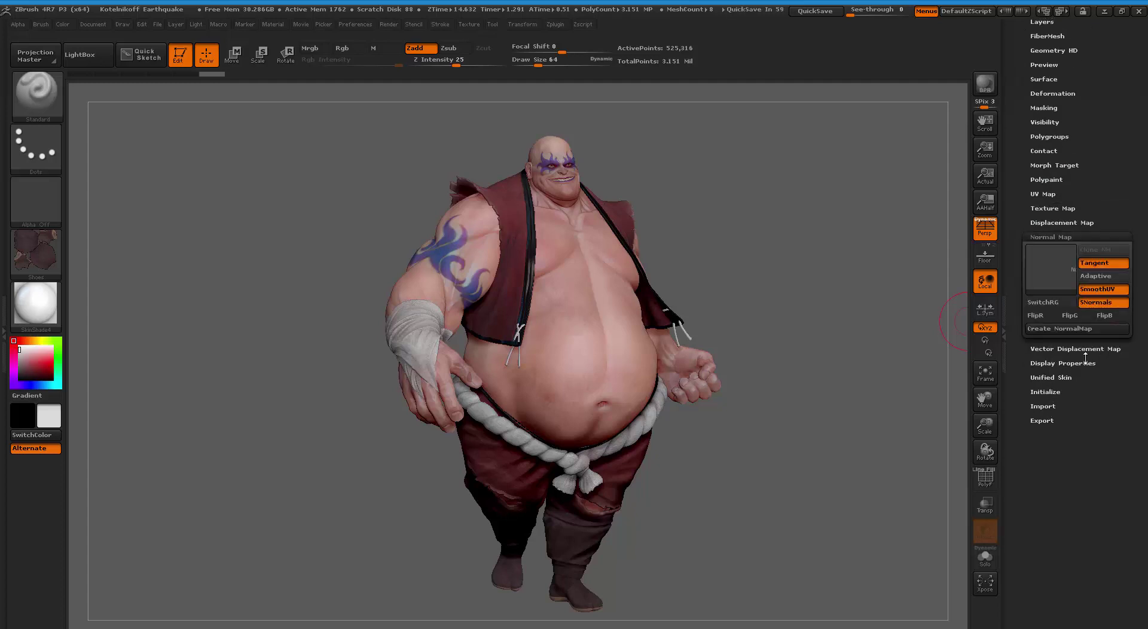
left_click(1056, 328)
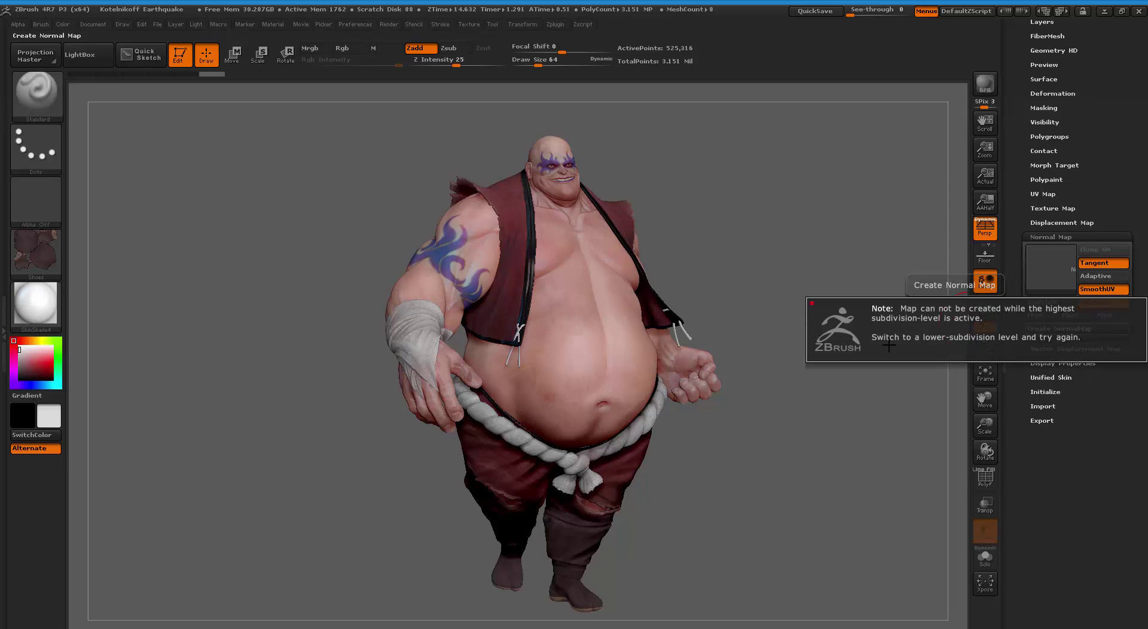
left_click(1055, 457)
scroll(1115, 317, "up", 5)
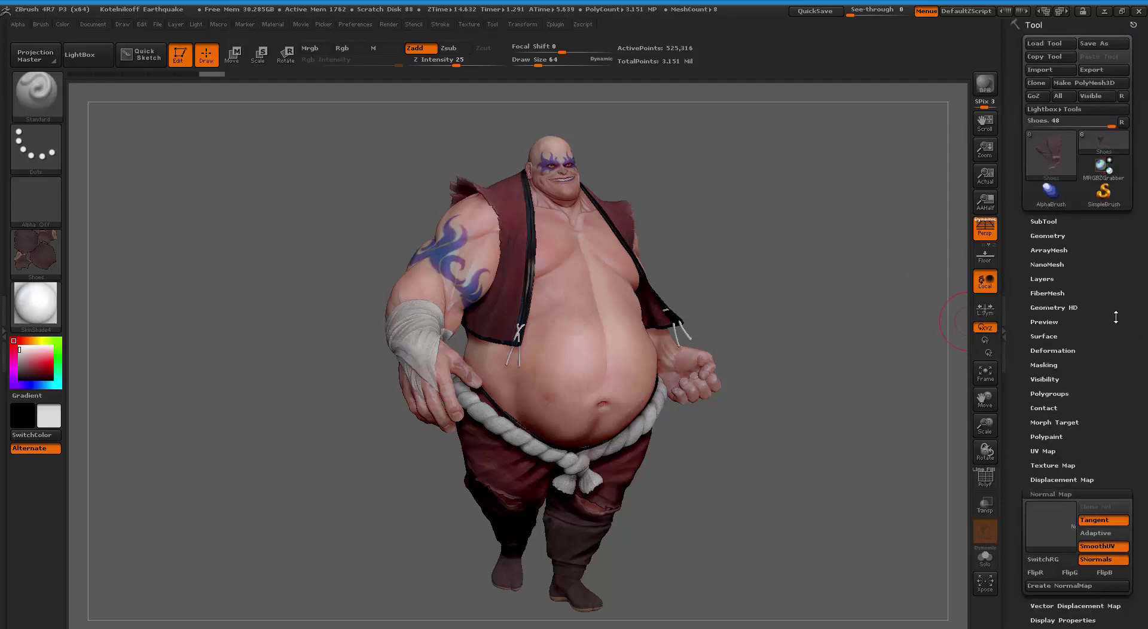
left_click(1055, 222)
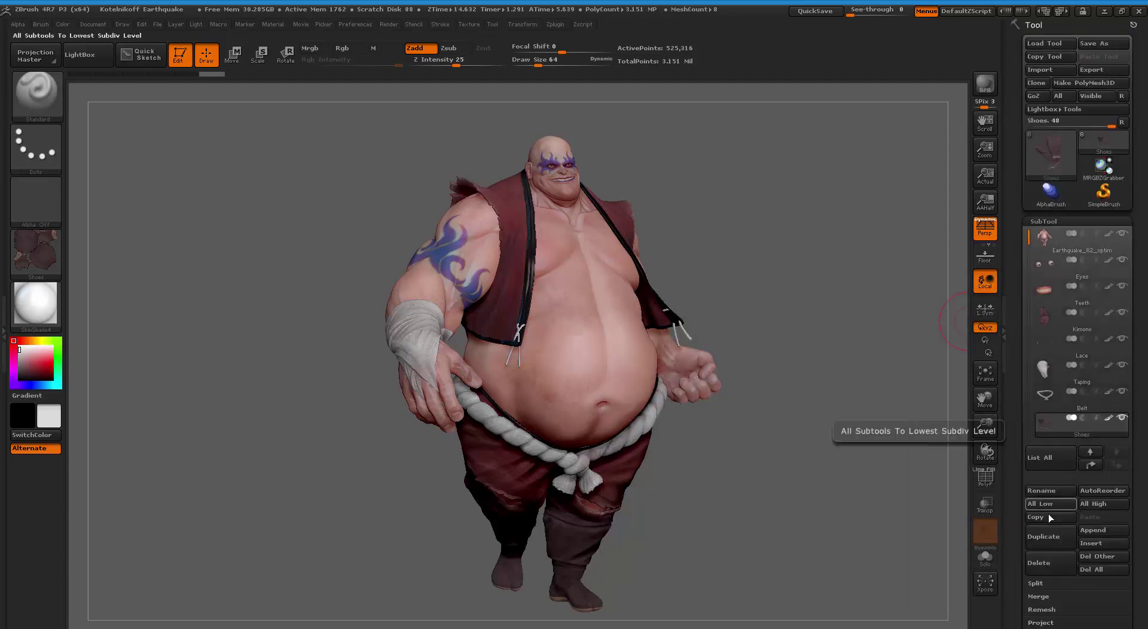
Step: Drop all subtools to their lowest subdivision level and bake the Shoes normal map
left_click(1040, 504)
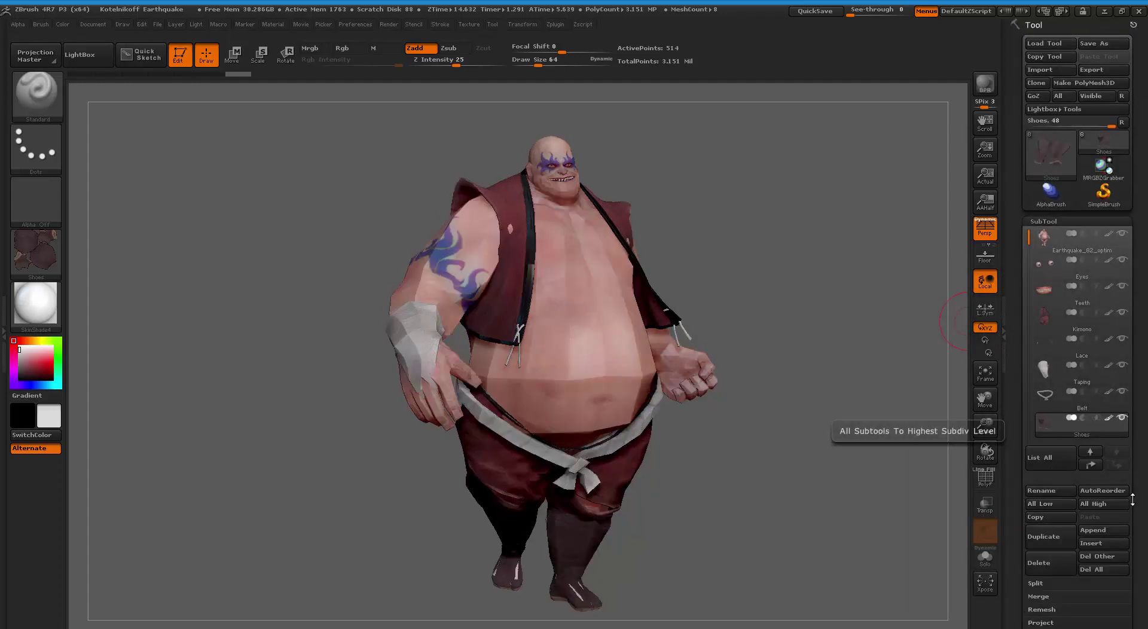
scroll(1138, 386, "down", 3)
scroll(1139, 386, "down", 10)
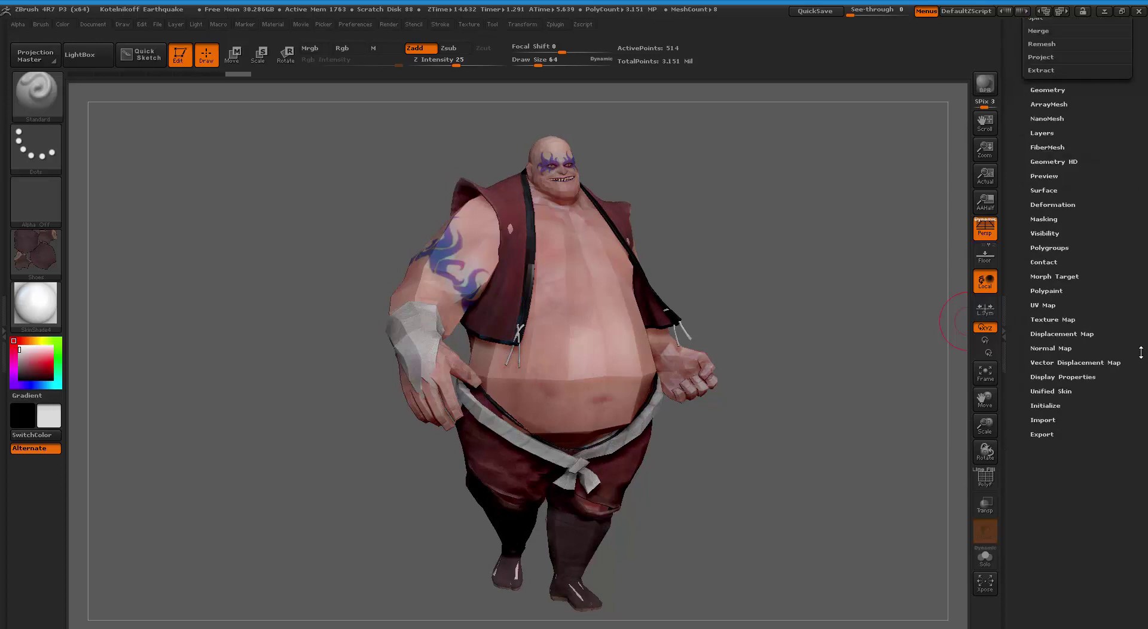
left_click(1042, 348)
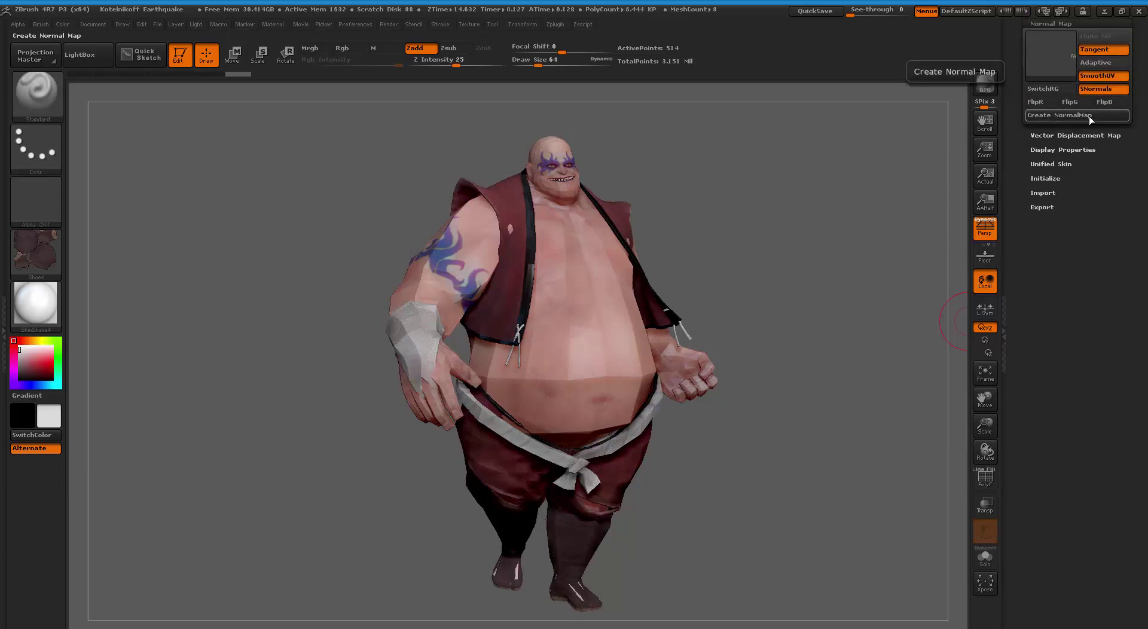
left_click(1088, 116)
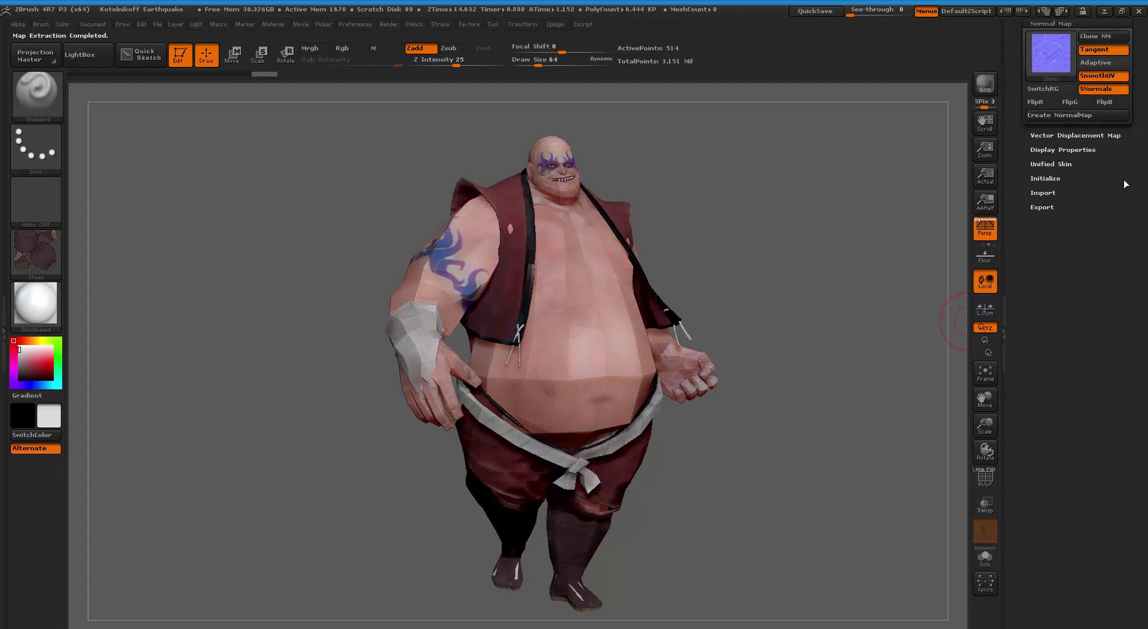
scroll(1123, 180, "up", 2)
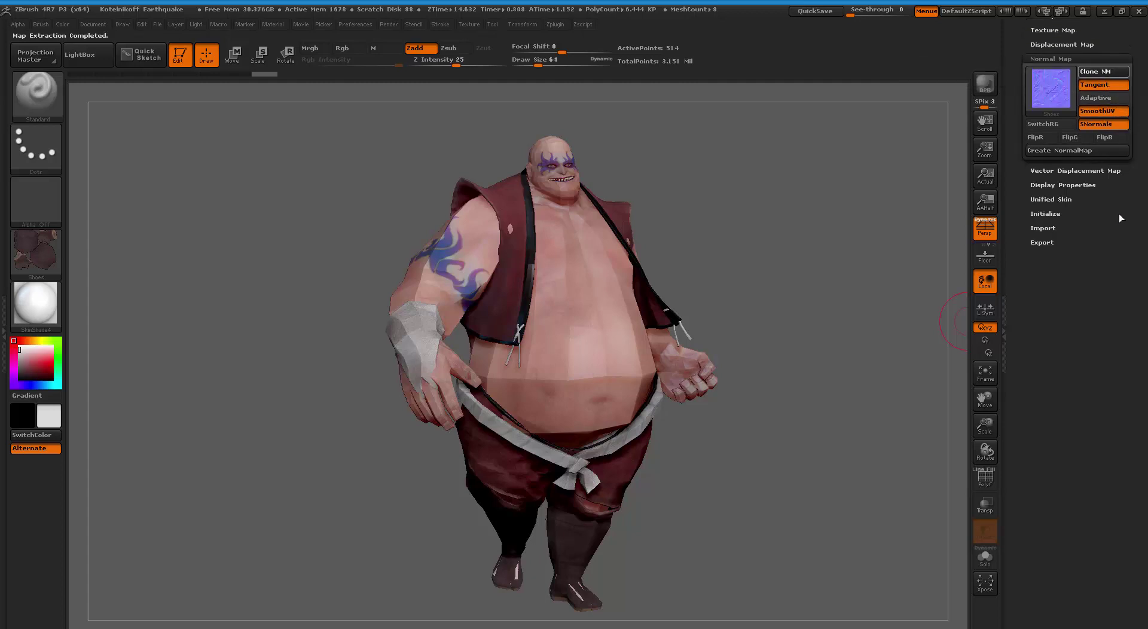
left_click_drag(1121, 239, 1121, 339)
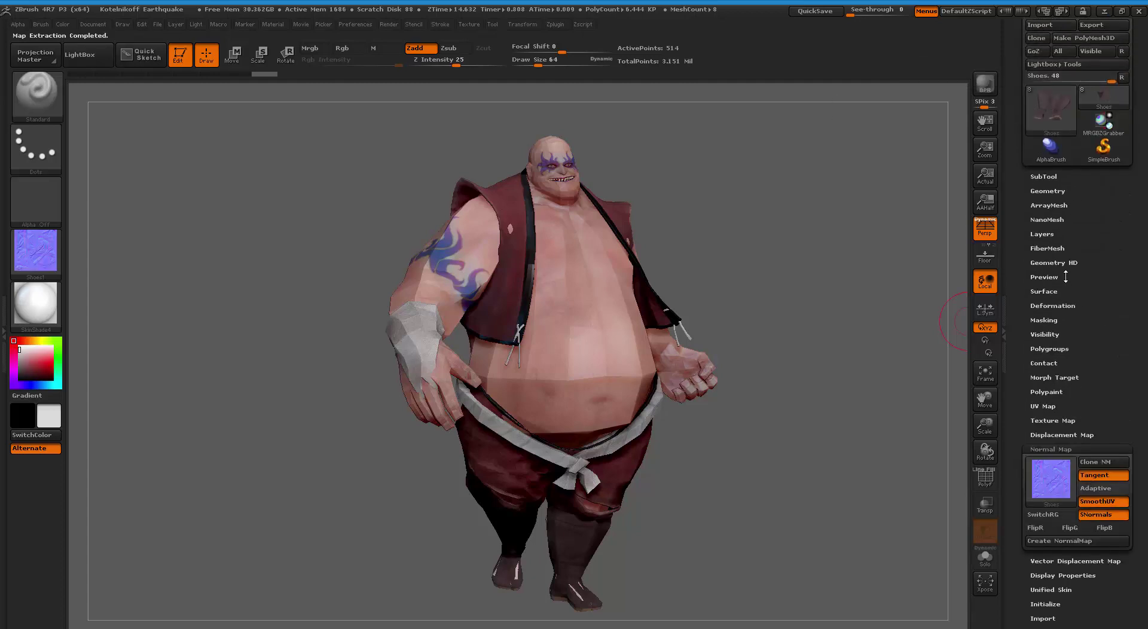
left_click_drag(1119, 235, 1118, 242)
Step: Select the Belt subtool and bake its normal map
left_click(1067, 185)
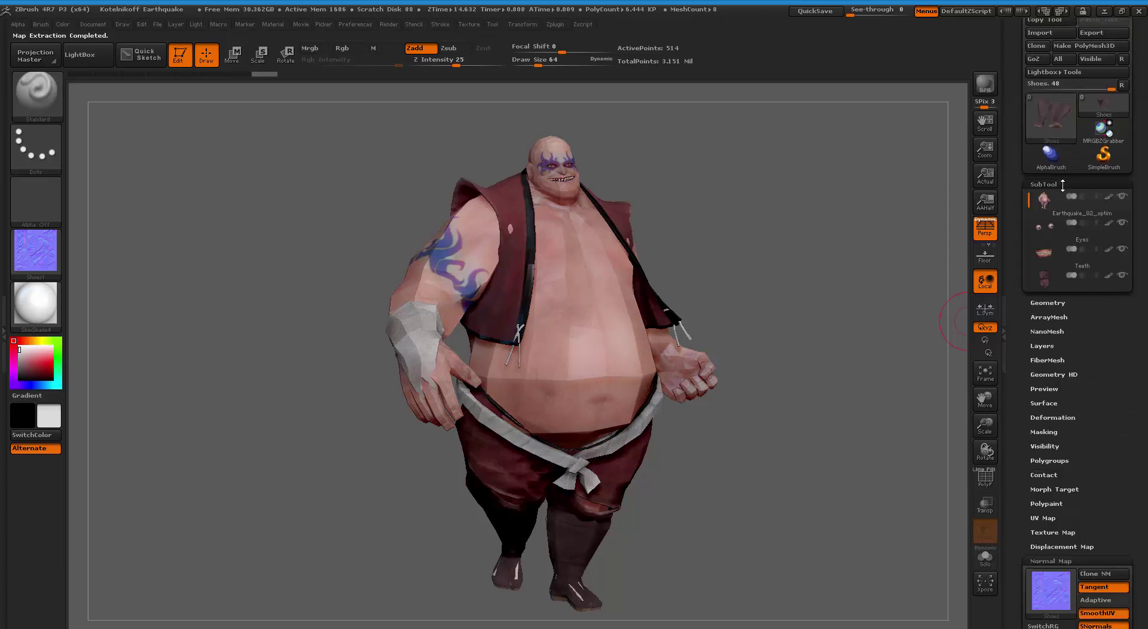
left_click(1057, 366)
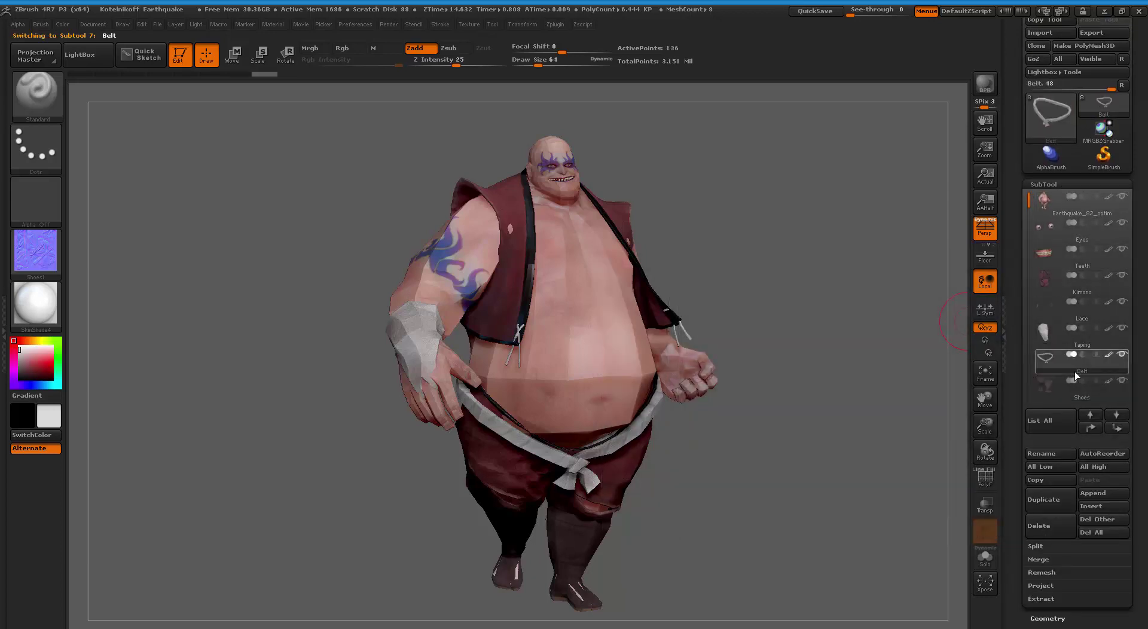
left_click_drag(1142, 412, 1137, 270)
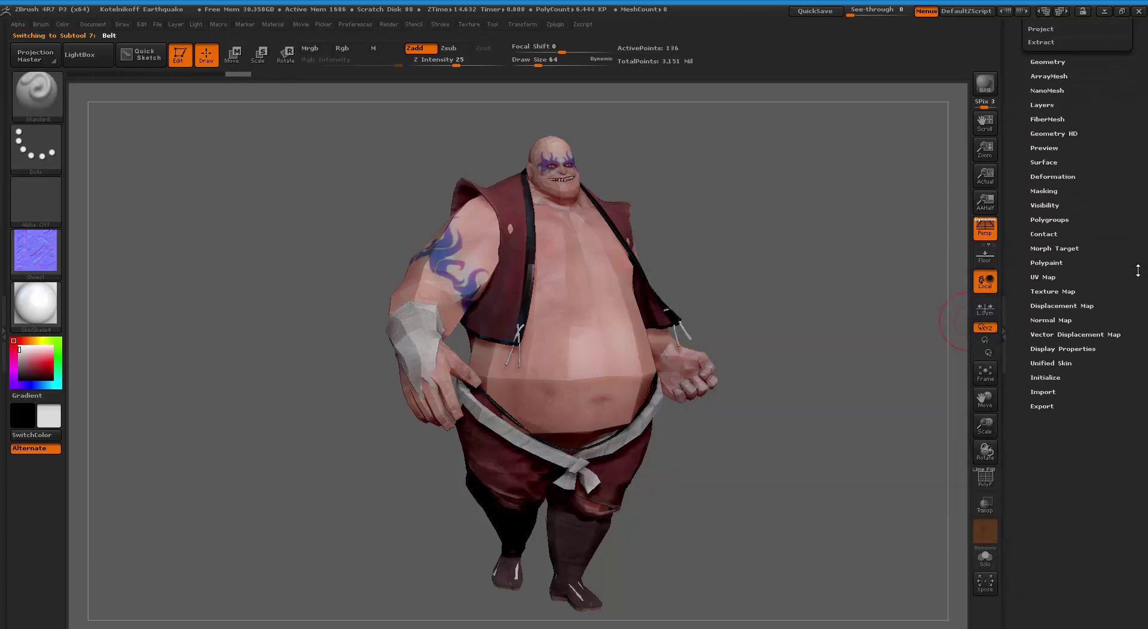
left_click(1064, 321)
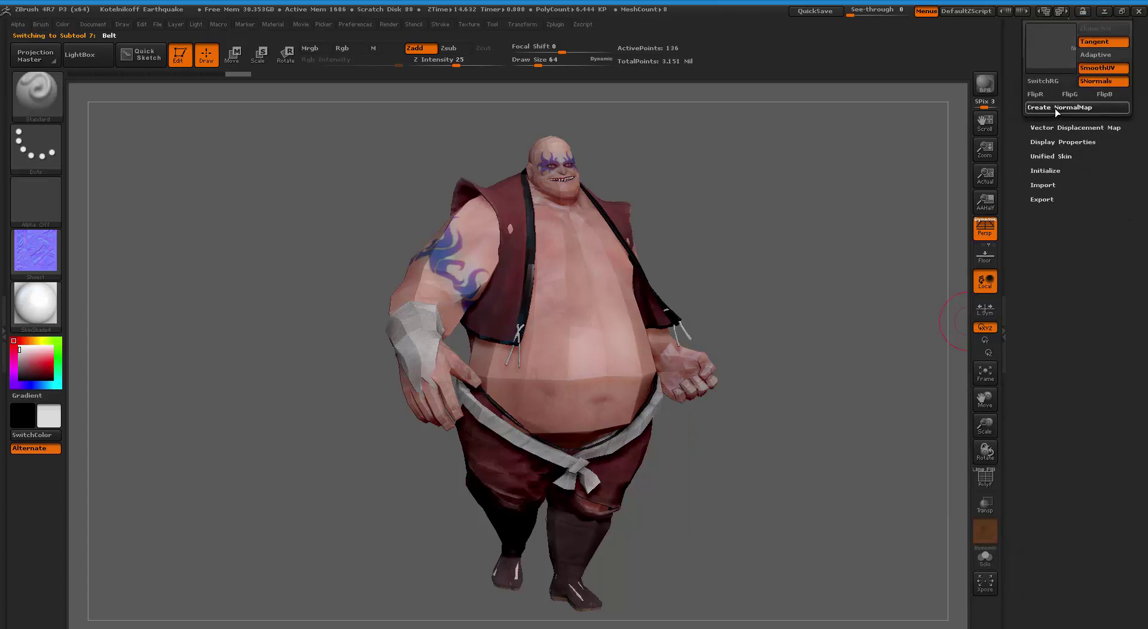
left_click(1054, 109)
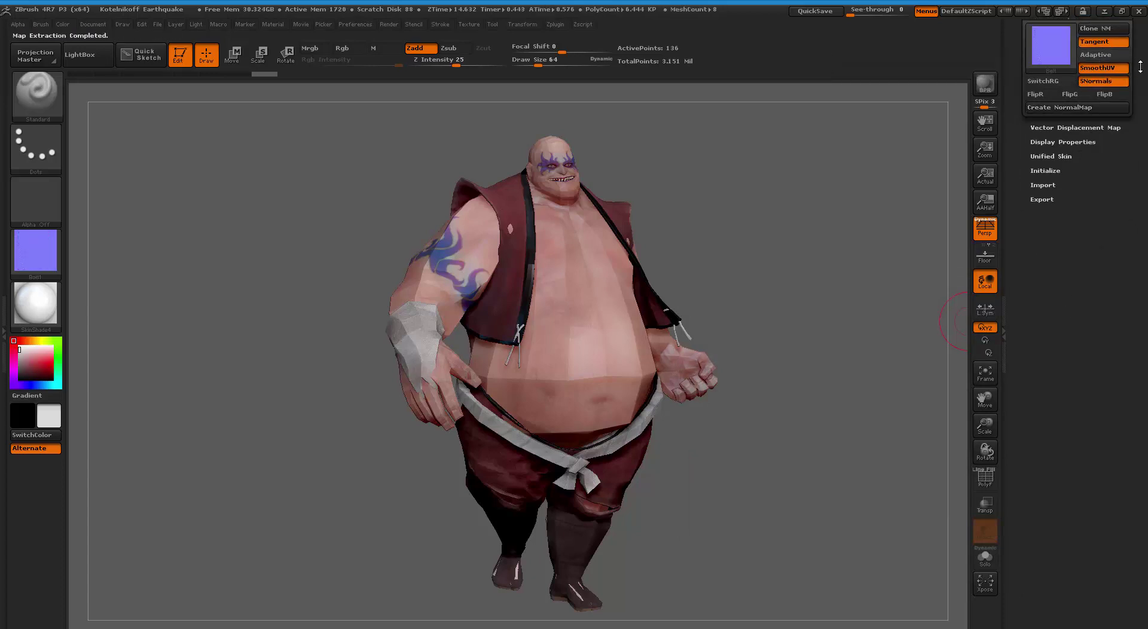
left_click_drag(1143, 60, 1131, 200)
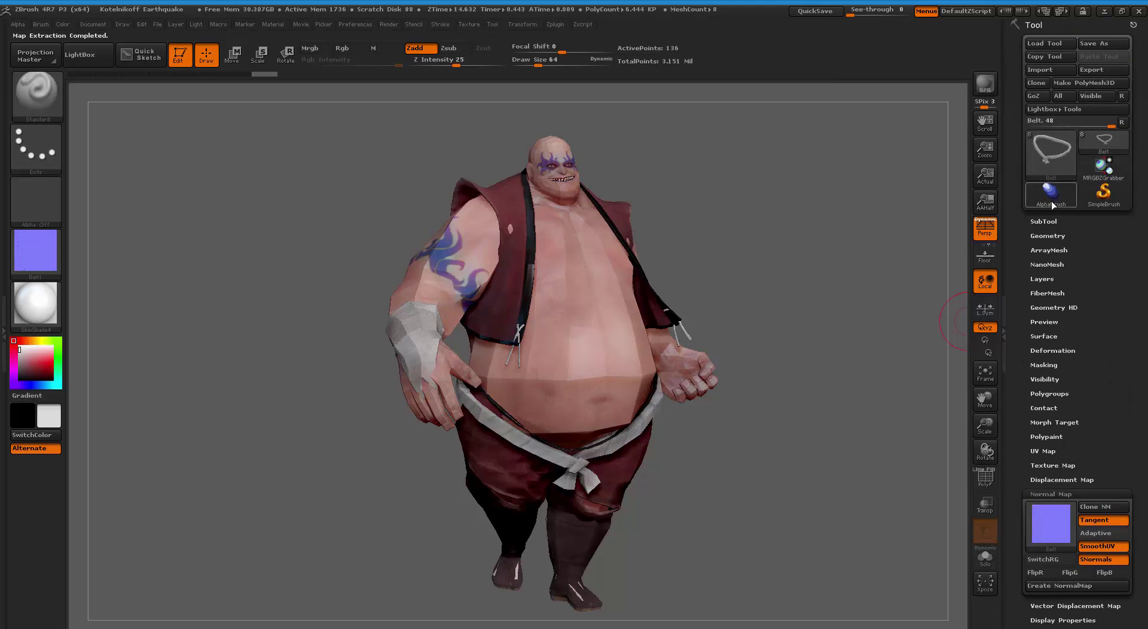
Step: Select the Taping subtool and bake its normal map
left_click(1045, 221)
left_click(1057, 376)
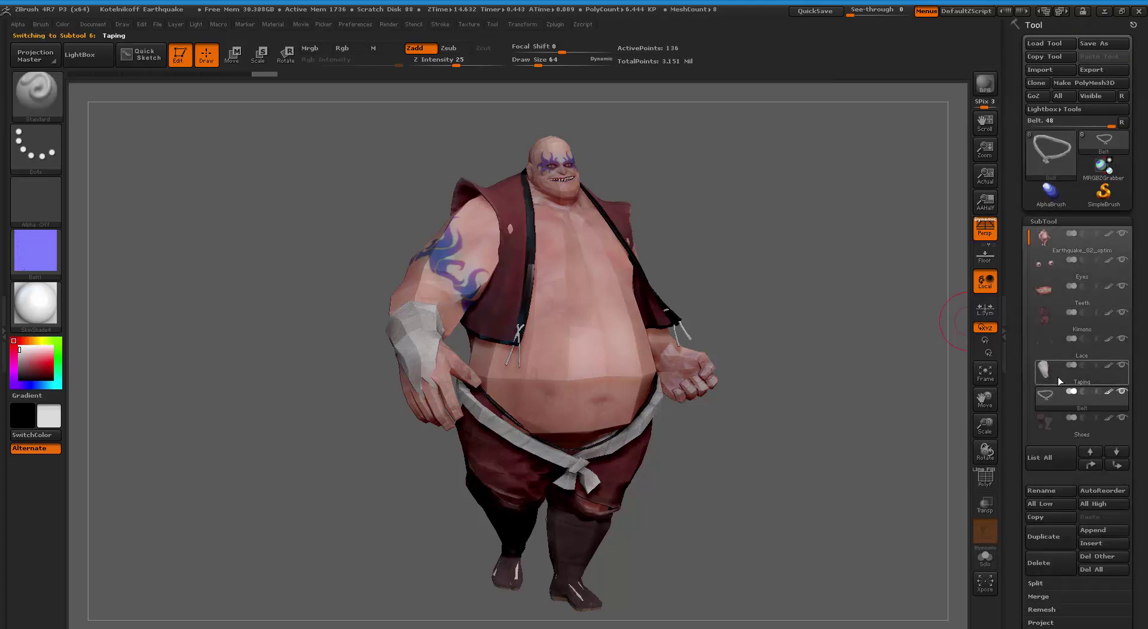
left_click_drag(1138, 365, 1138, 231)
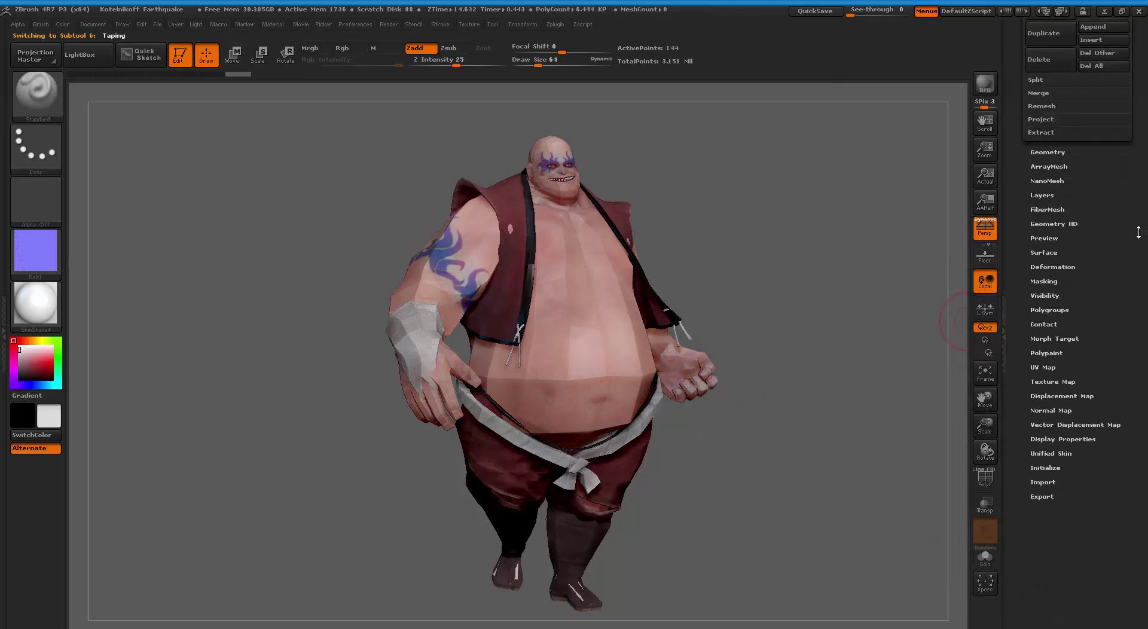
left_click(1050, 410)
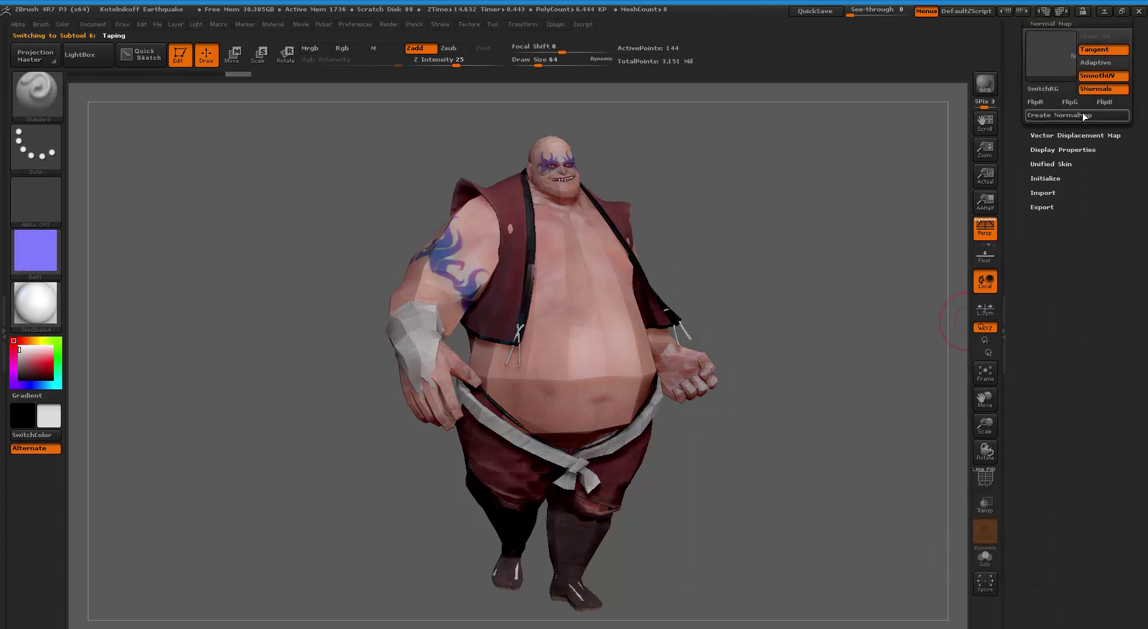
left_click(1082, 114)
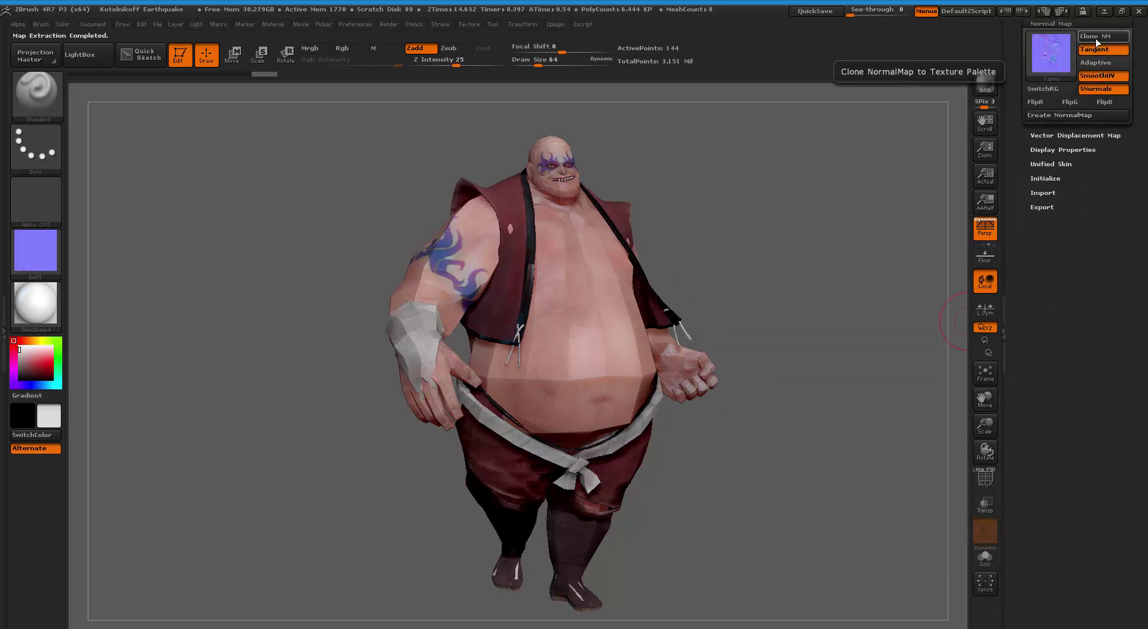
left_click_drag(1138, 102, 1135, 219)
Step: Select the Lace subtool and bake its normal map
left_click(1056, 220)
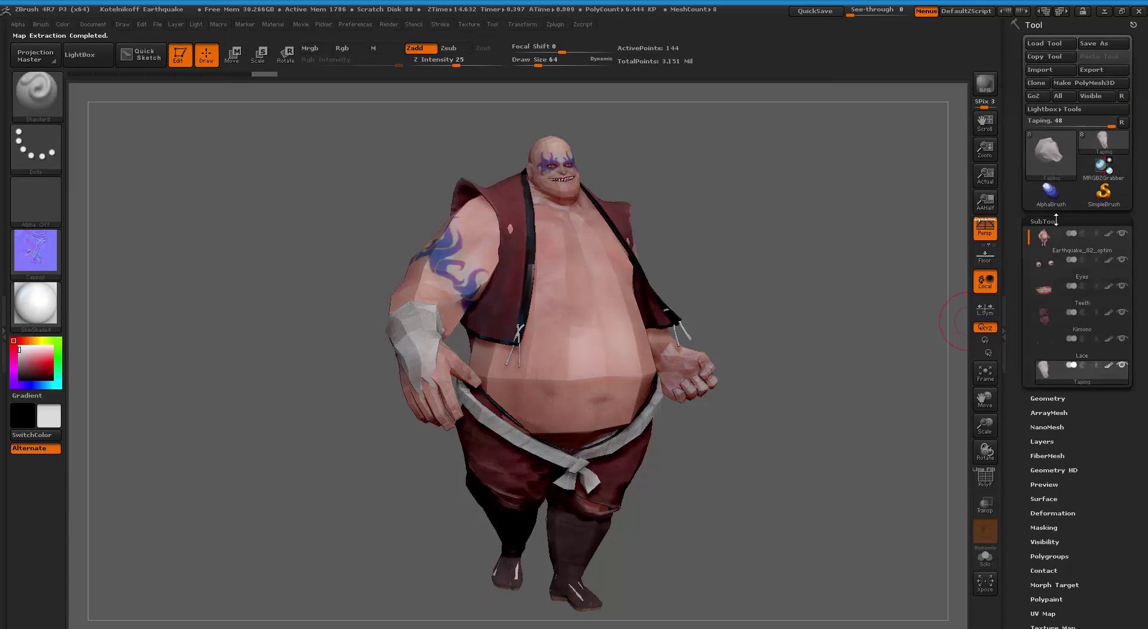
left_click(1059, 352)
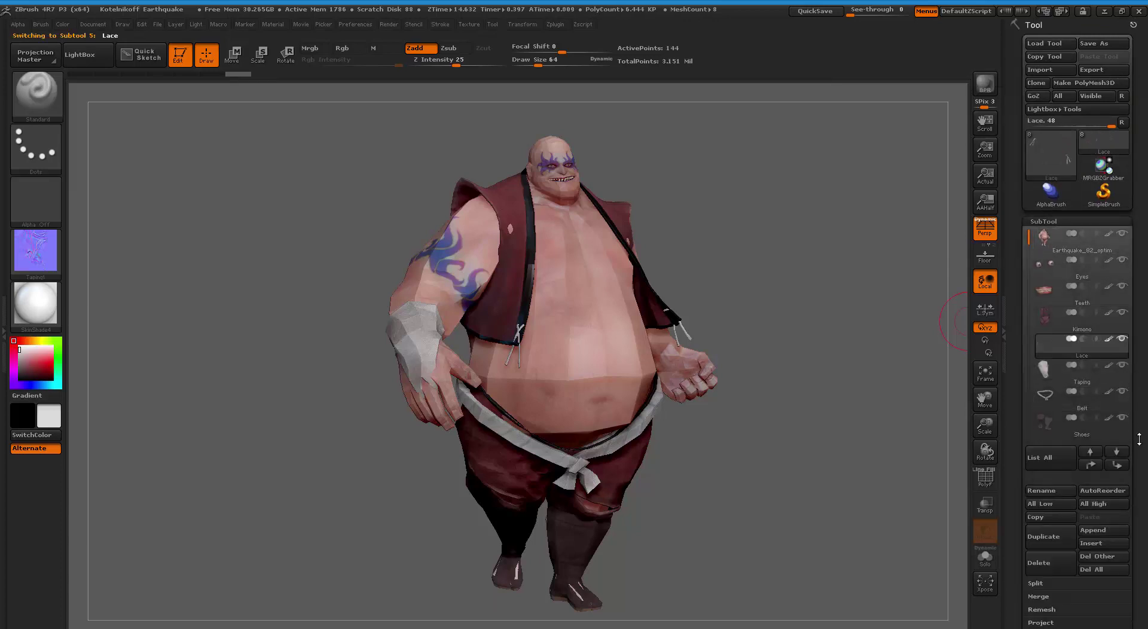
left_click_drag(1138, 434, 1129, 296)
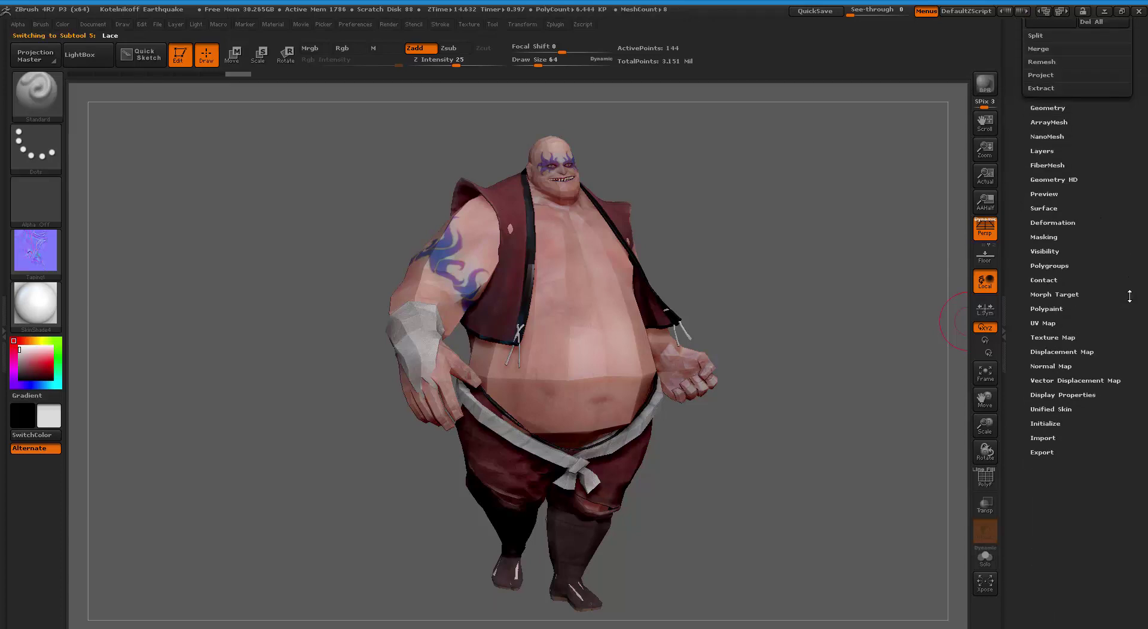
left_click(1055, 337)
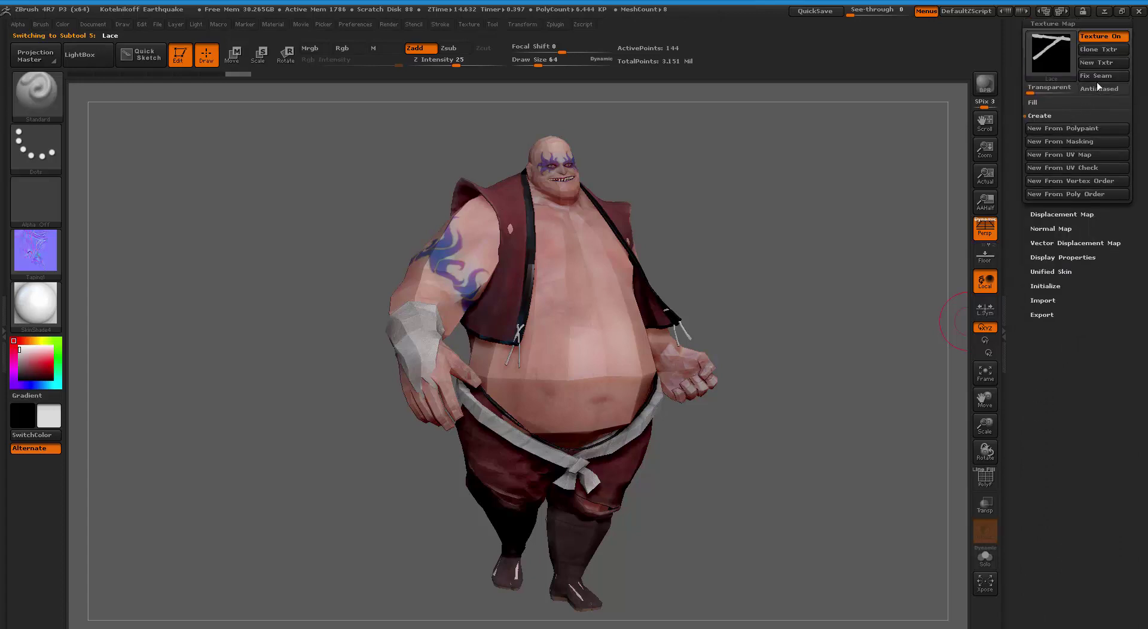
left_click(1055, 228)
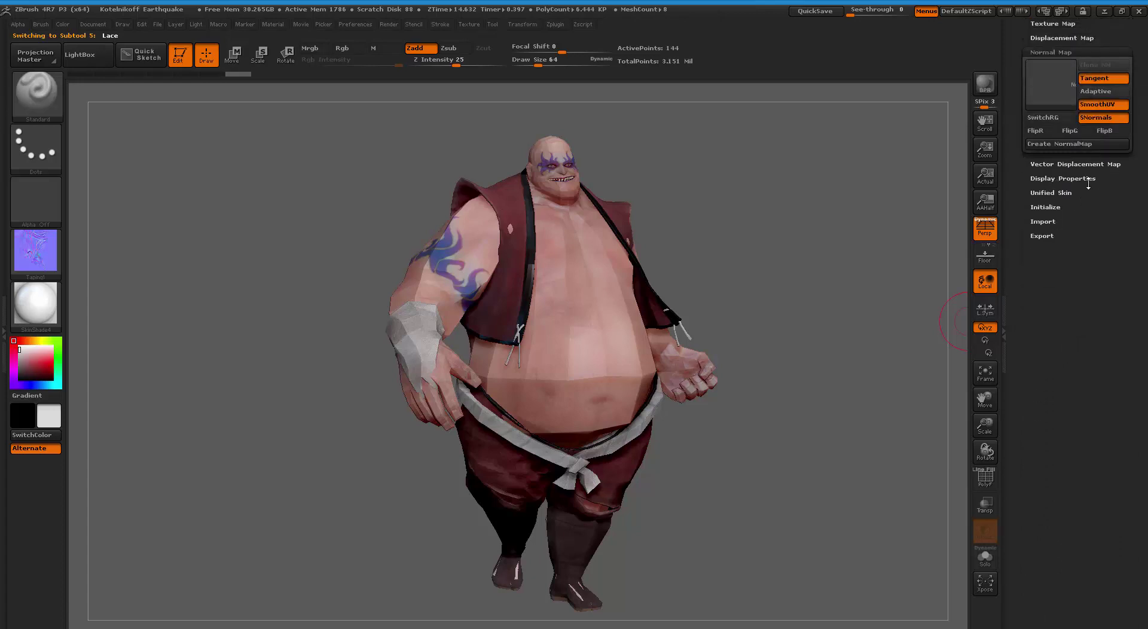
left_click(1066, 142)
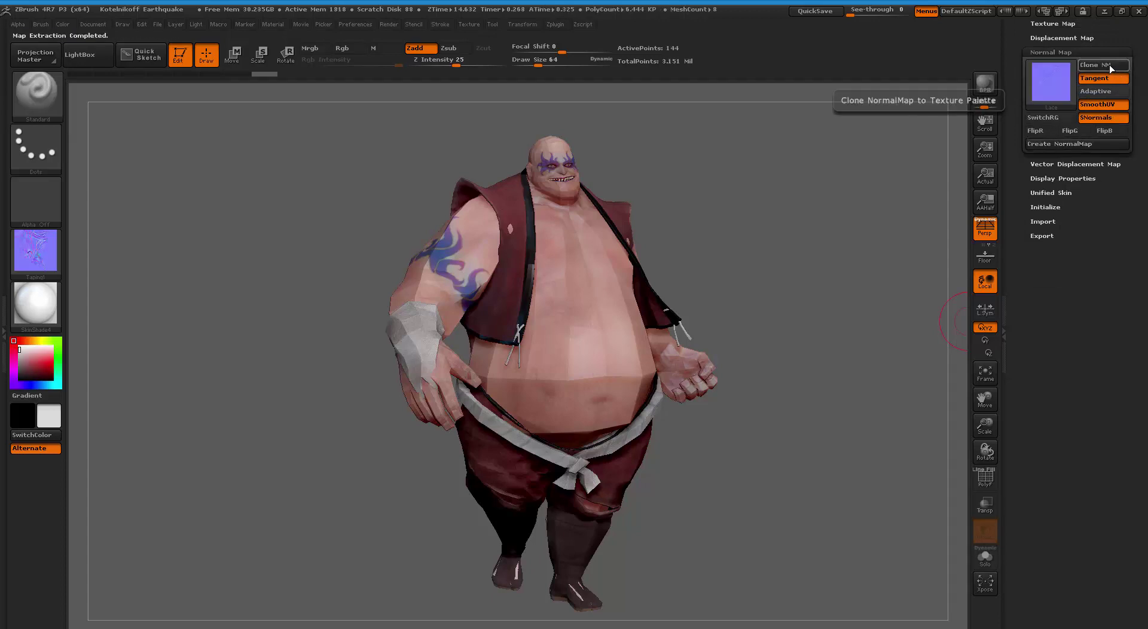
left_click_drag(1135, 89, 1132, 231)
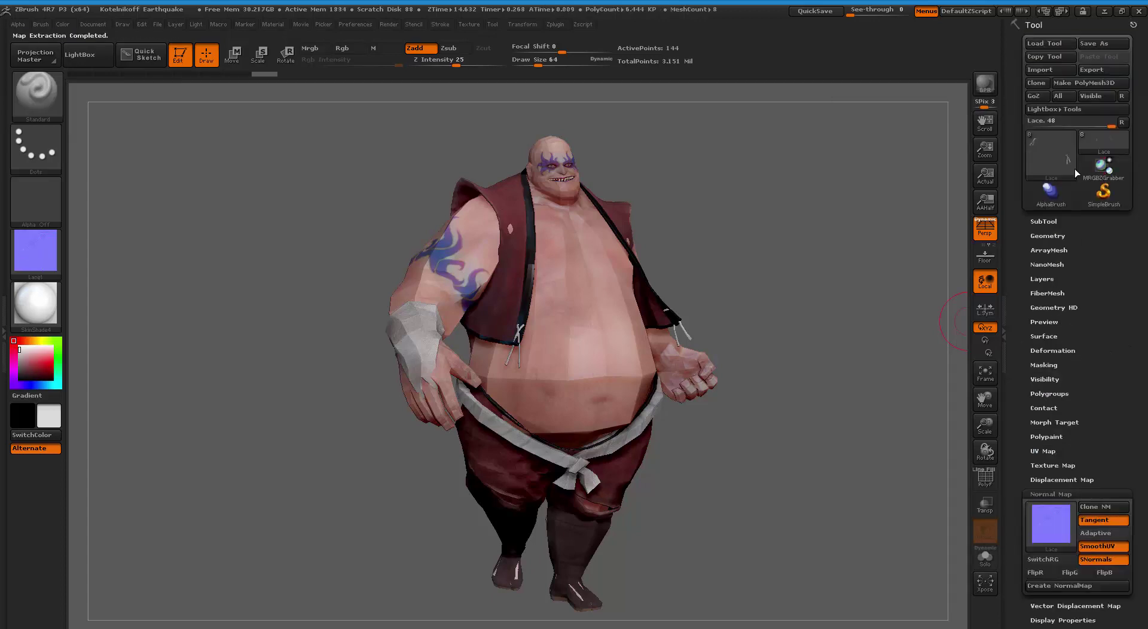
Step: Select the Kimono subtool and bake its normal map
left_click(1043, 221)
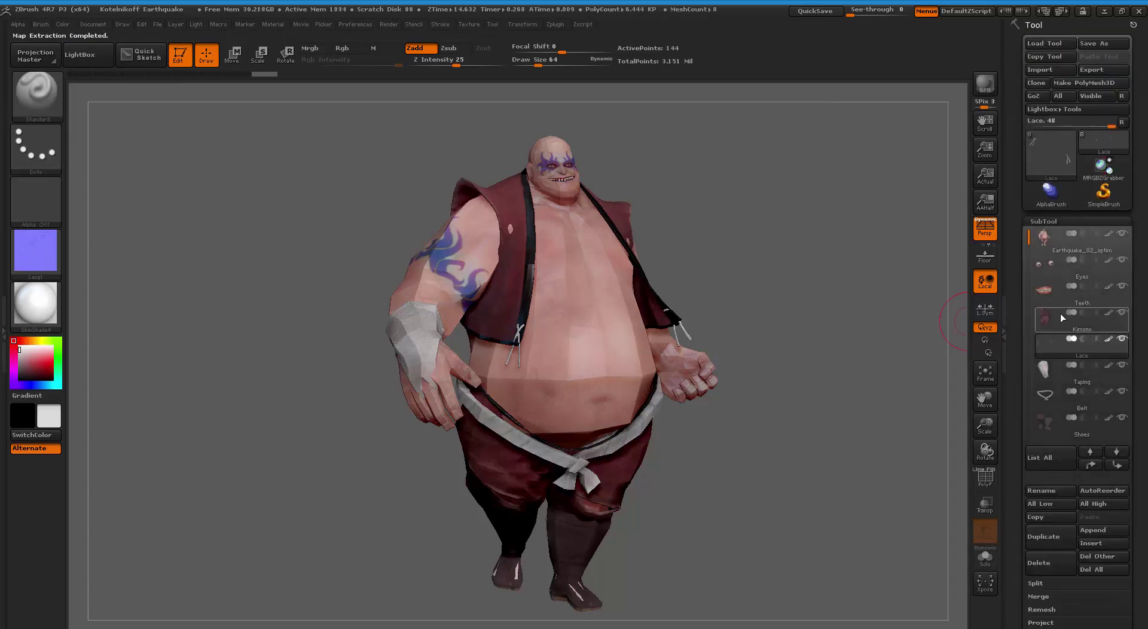
left_click(1059, 319)
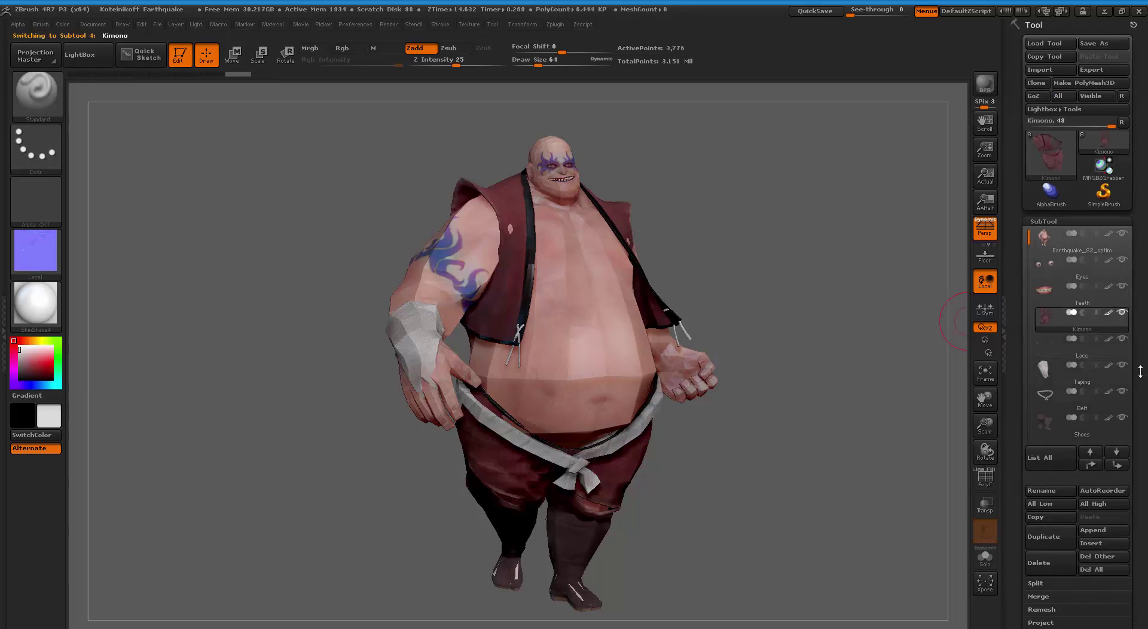
left_click_drag(1139, 371, 1138, 237)
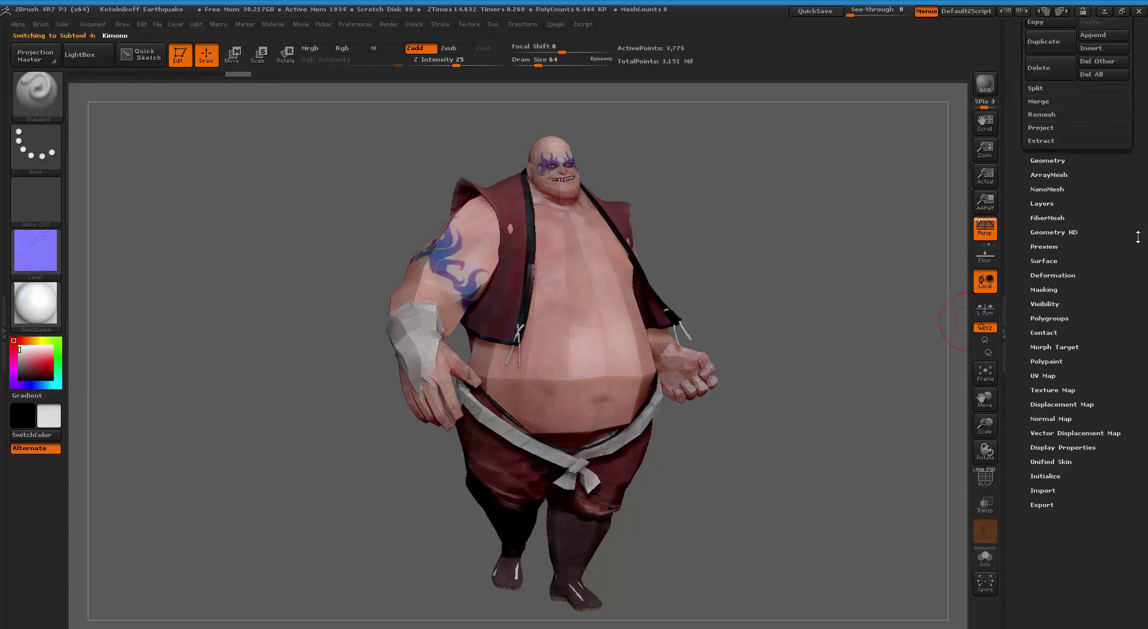
left_click(1050, 418)
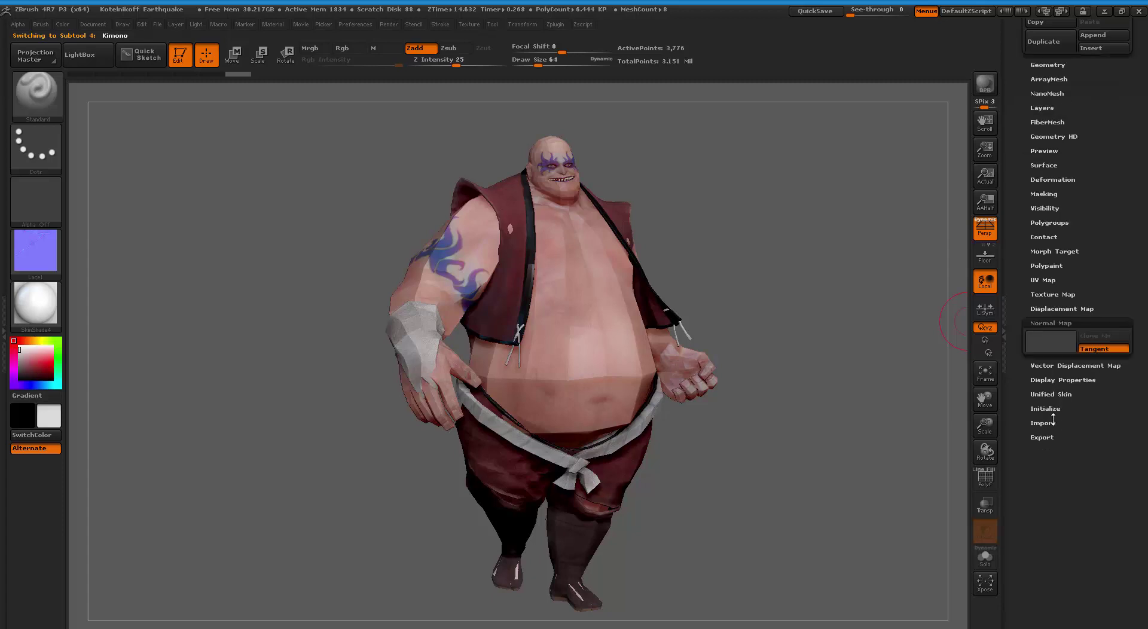
left_click(1091, 115)
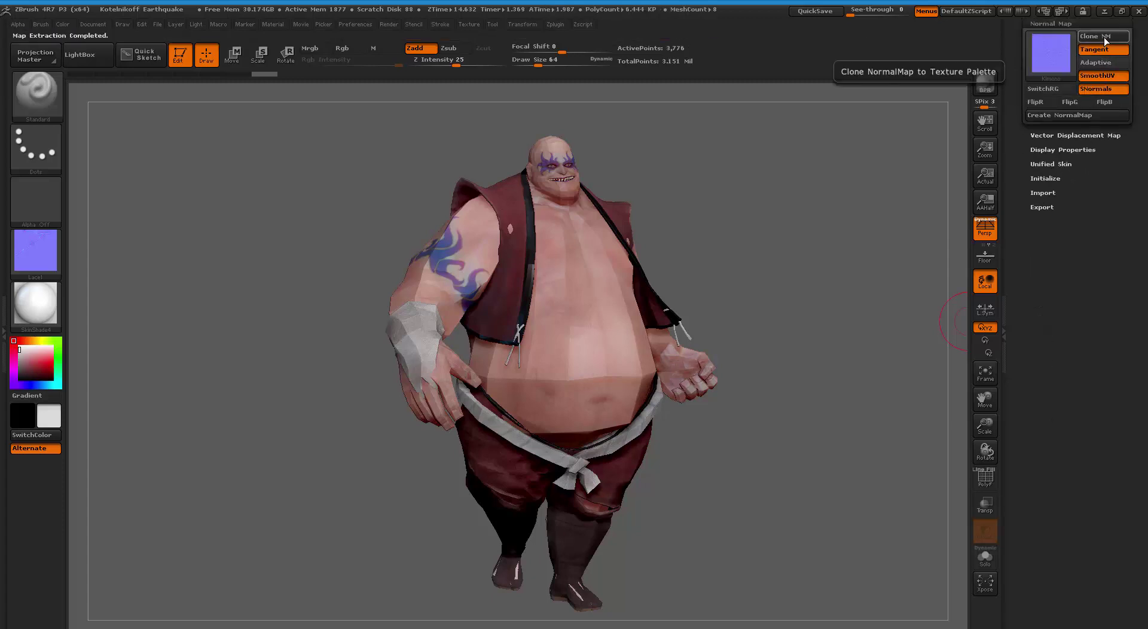
scroll(1056, 143, "up", 8)
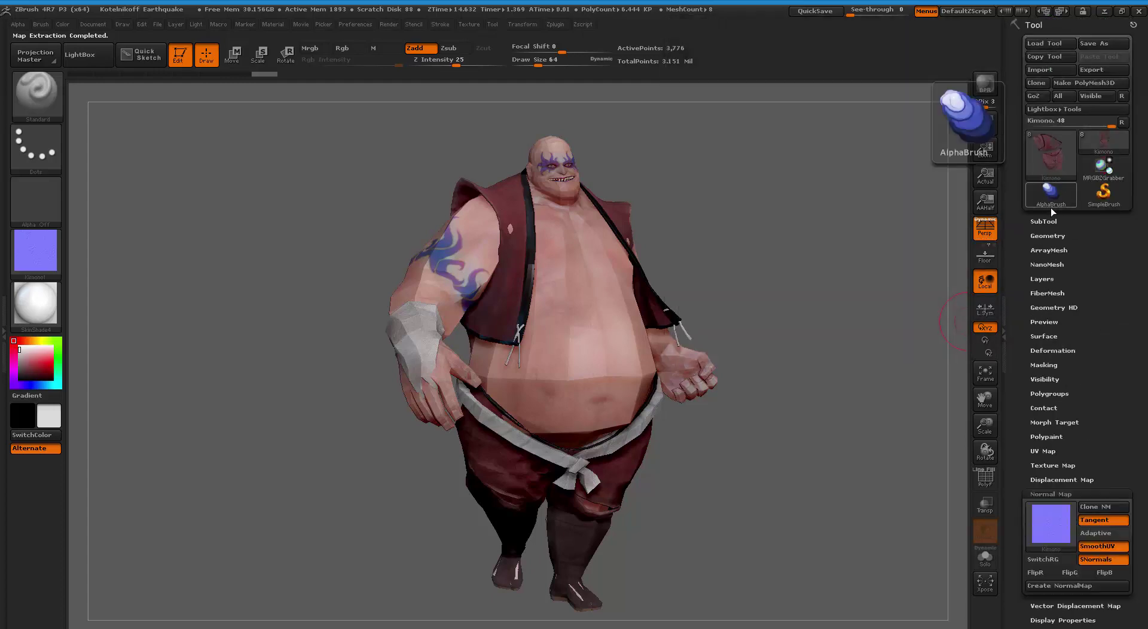
left_click(1046, 220)
Step: Bake the Teeth subtool's normal map and clone it into the texture library
left_click(1049, 295)
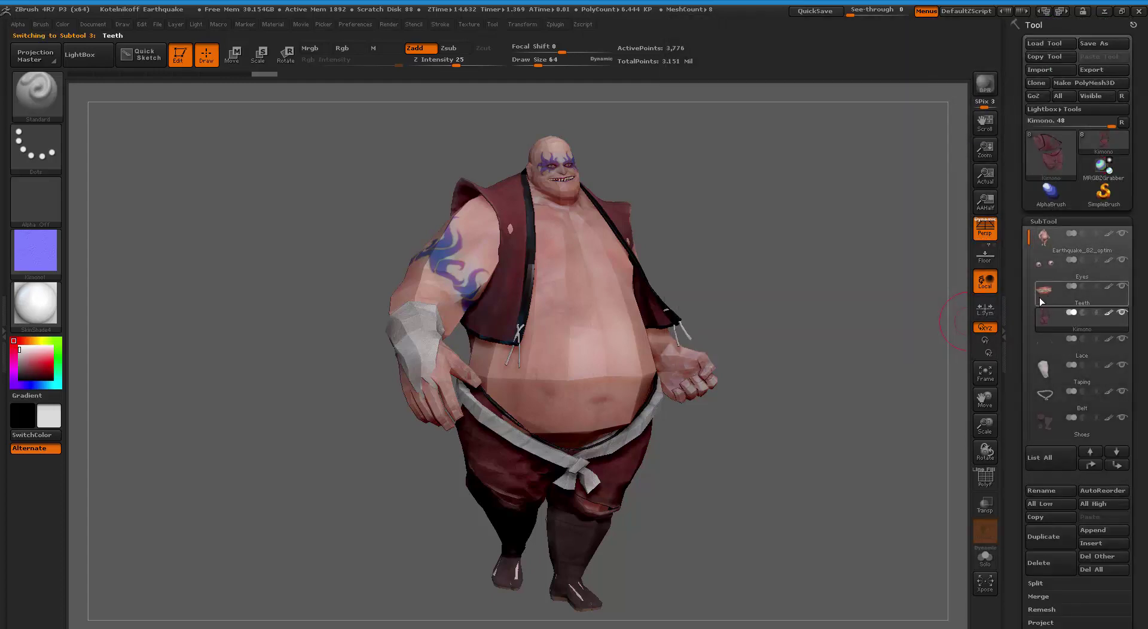
left_click_drag(1144, 366, 1128, 243)
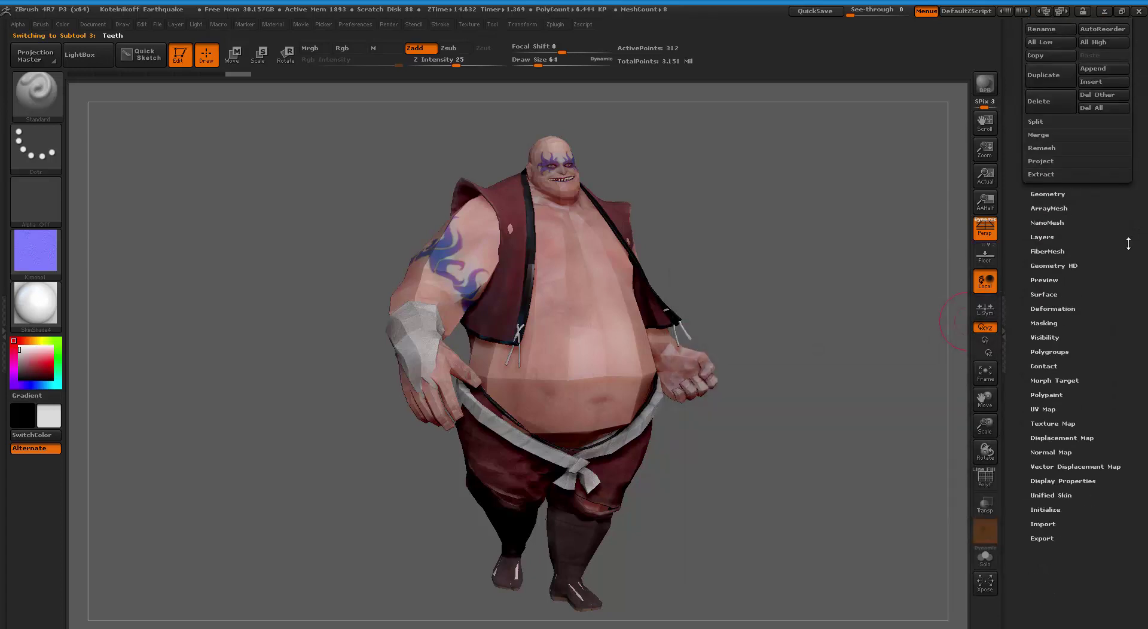
left_click(1060, 452)
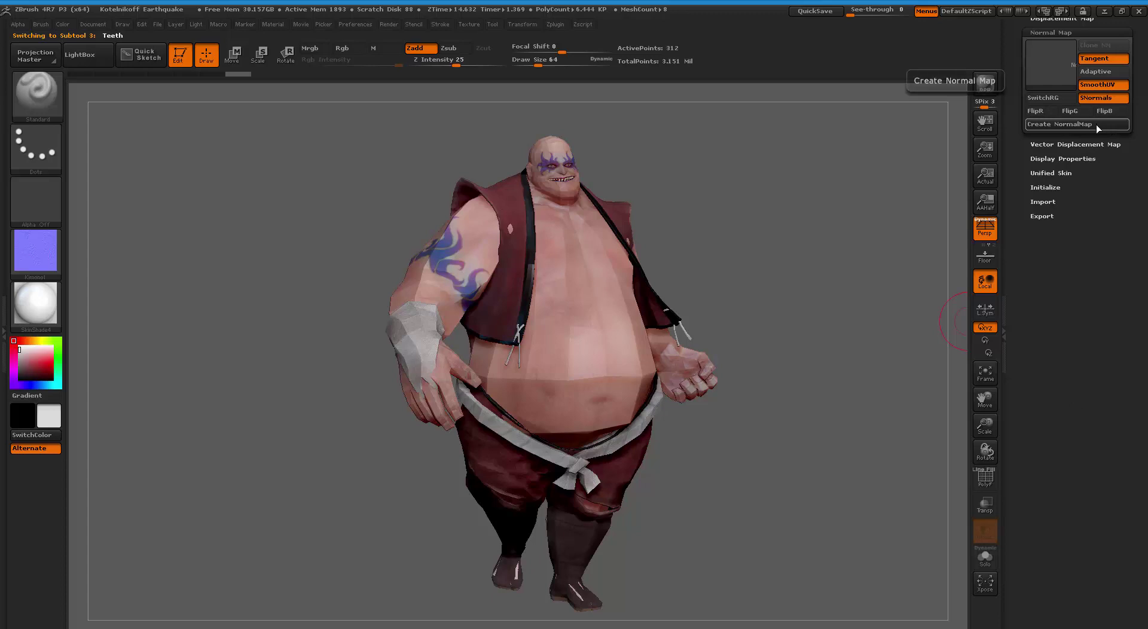
left_click(1096, 125)
left_click(1099, 45)
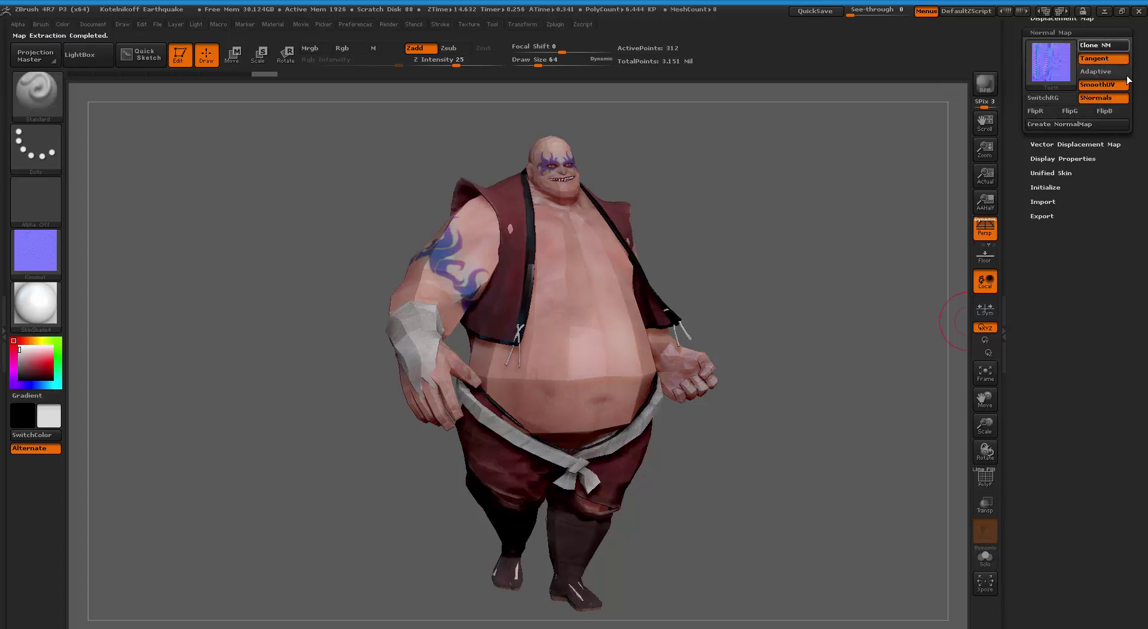
Step: Select the Eyes subtool and bake its normal map
scroll(1124, 149, "up", 15)
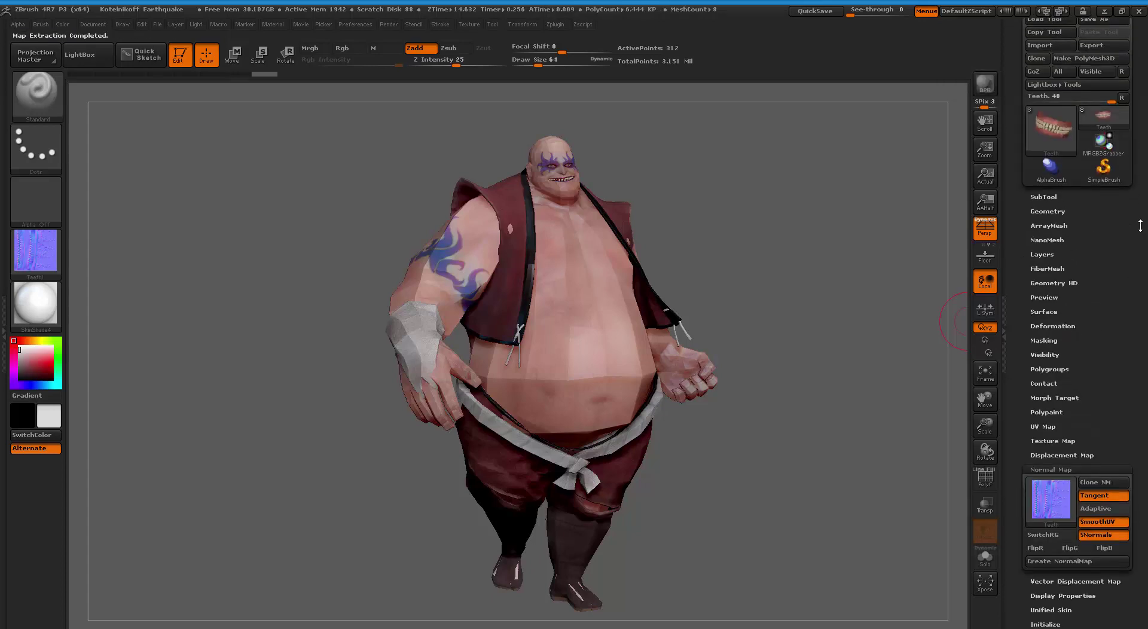
left_click(1043, 221)
left_click(1061, 273)
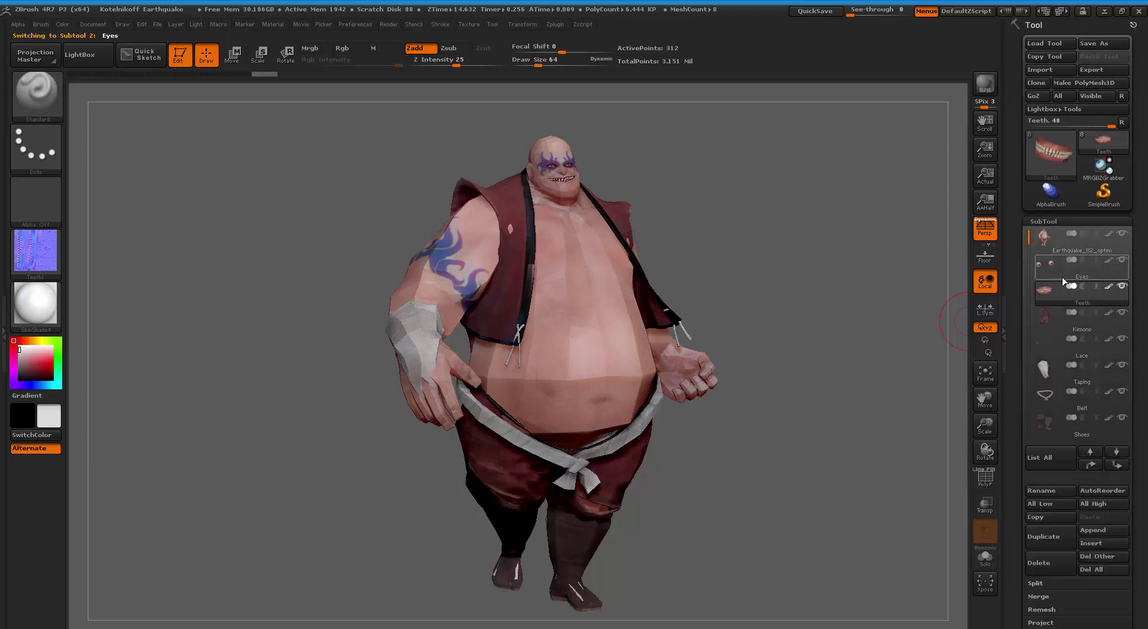
scroll(1141, 332, "down", 10)
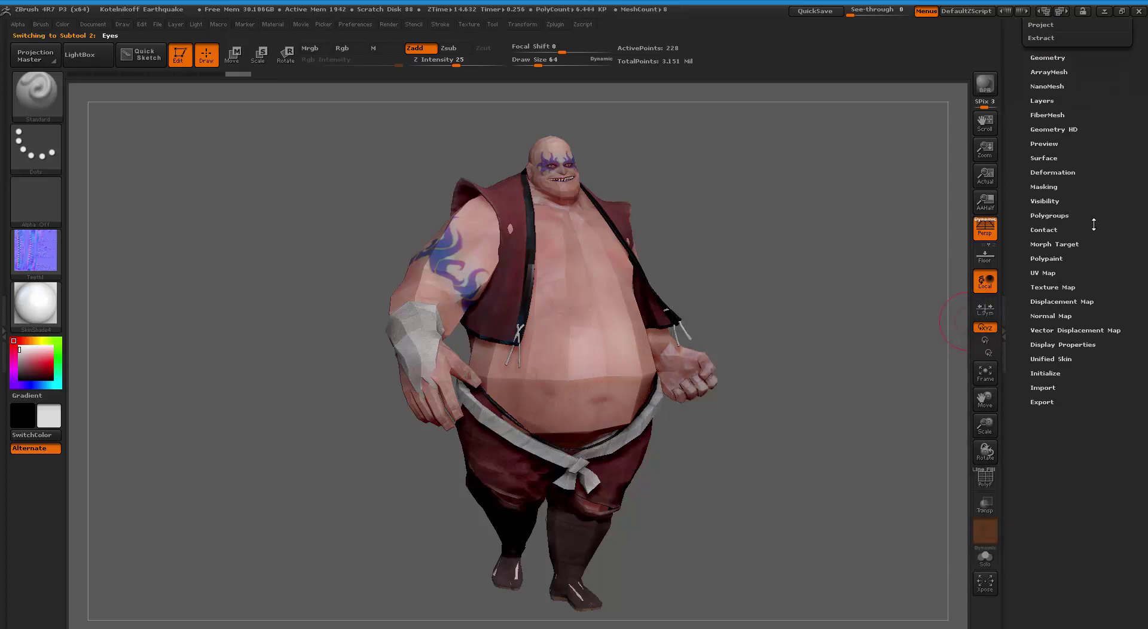
left_click(1051, 316)
scroll(1093, 179, "down", 5)
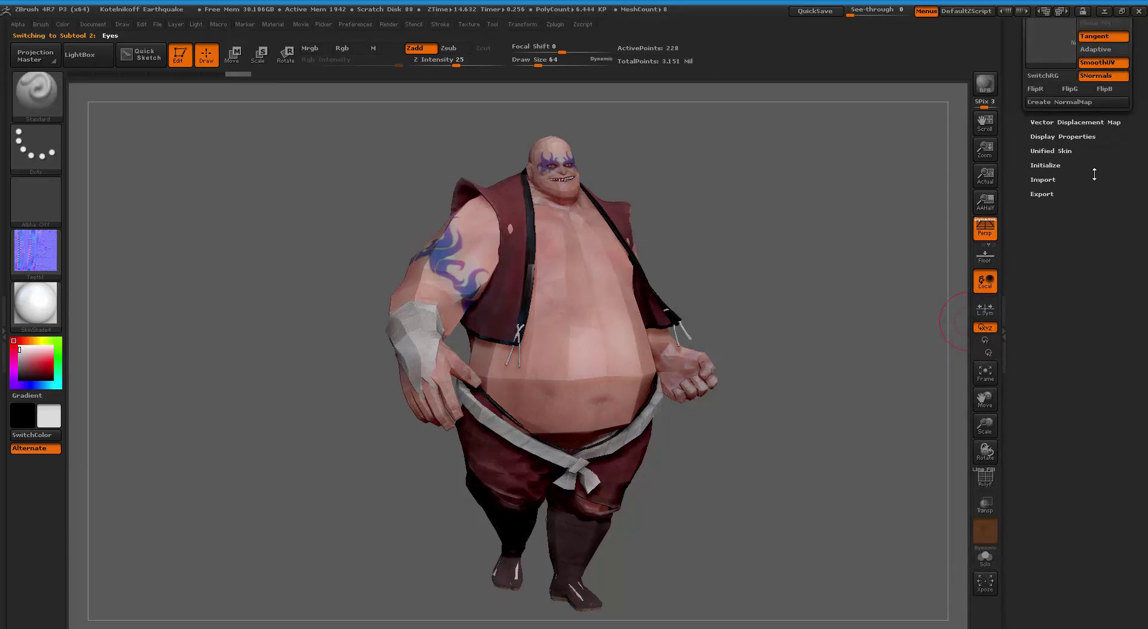
left_click(1096, 102)
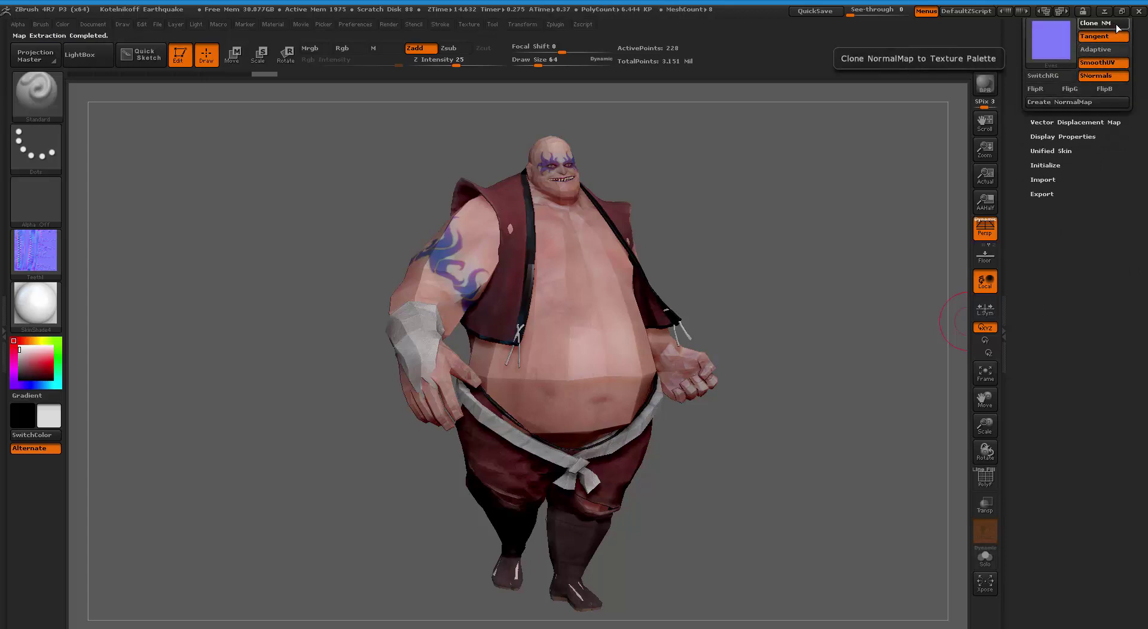
Step: Select the Earthquake body, bake its normal map and clone it into the textures
scroll(1134, 220, "up", 5)
scroll(1135, 221, "up", 3)
left_click(1052, 221)
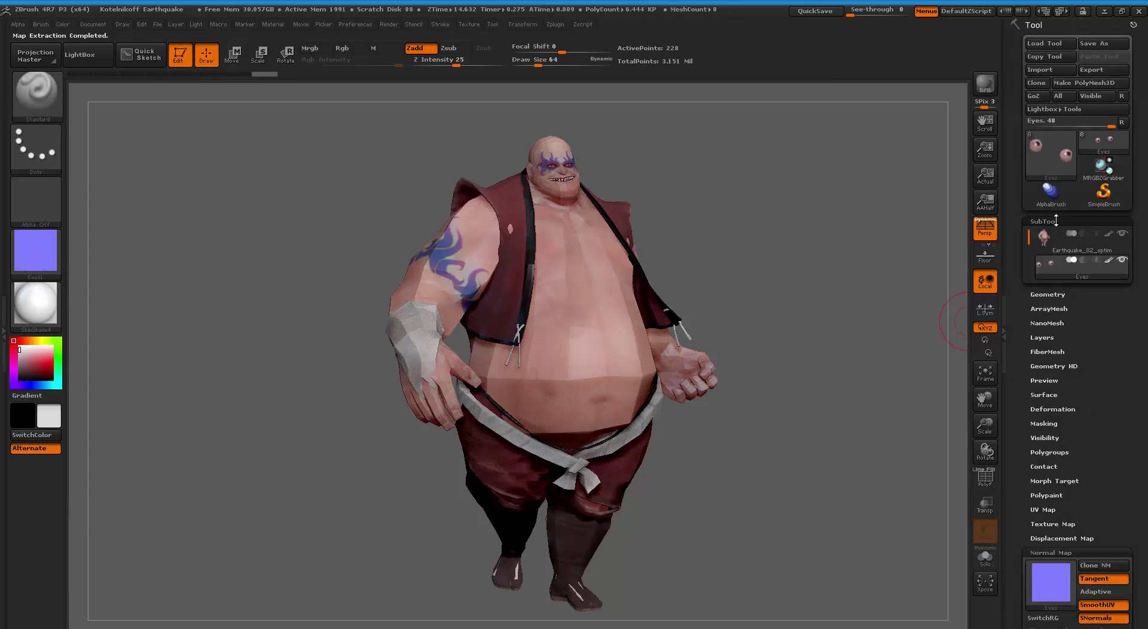
left_click(1055, 247)
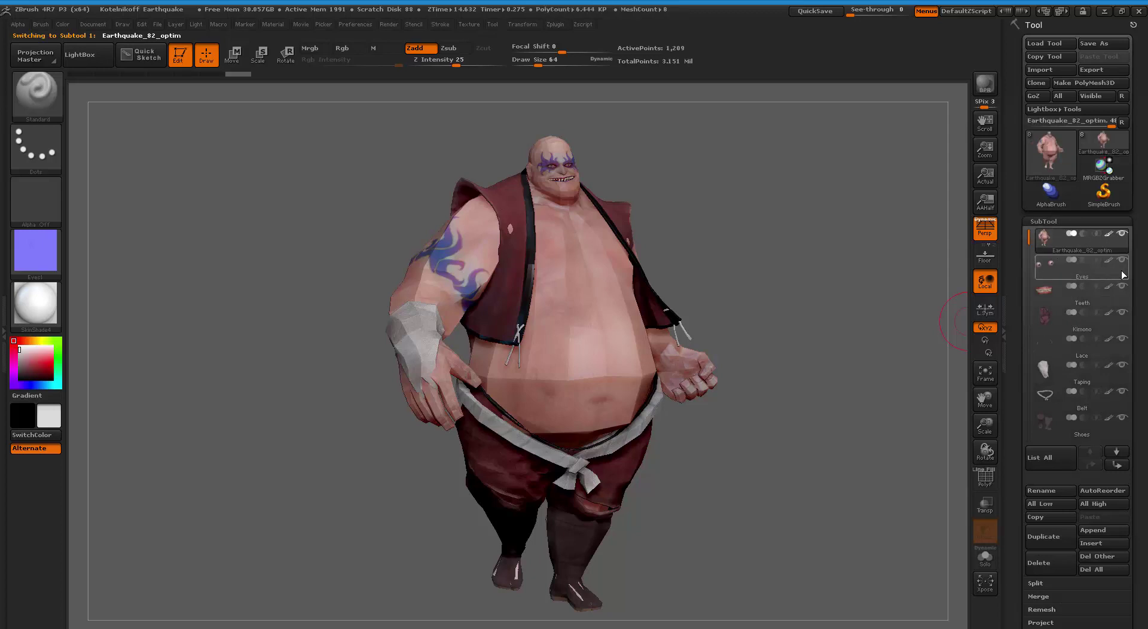
scroll(1129, 240, "down", 5)
scroll(1129, 240, "down", 4)
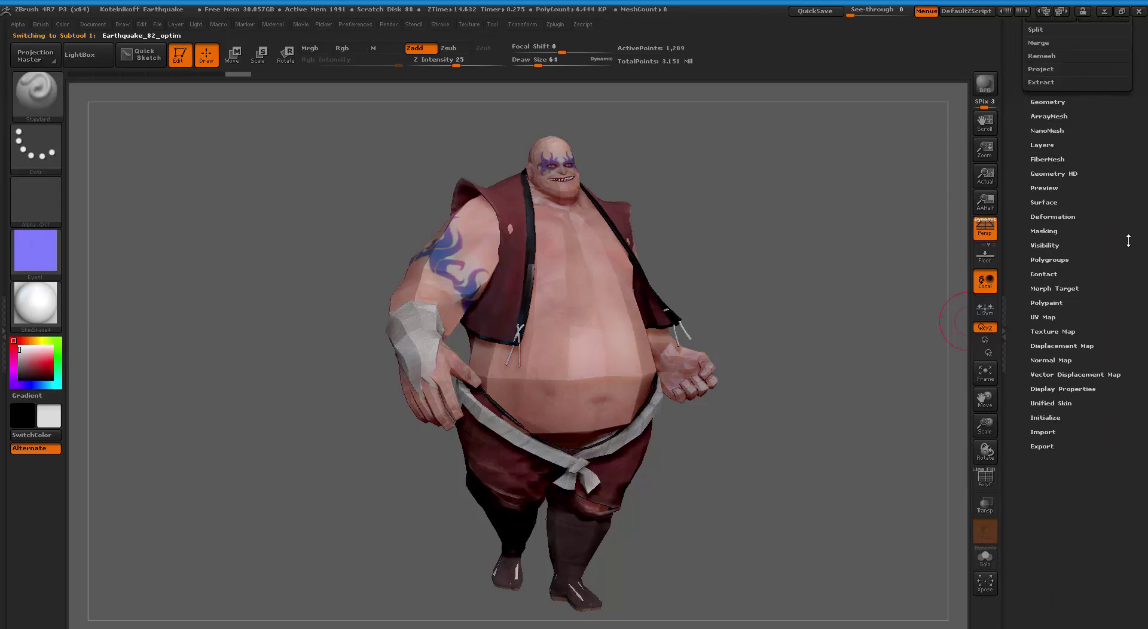
left_click(1056, 360)
left_click(1083, 107)
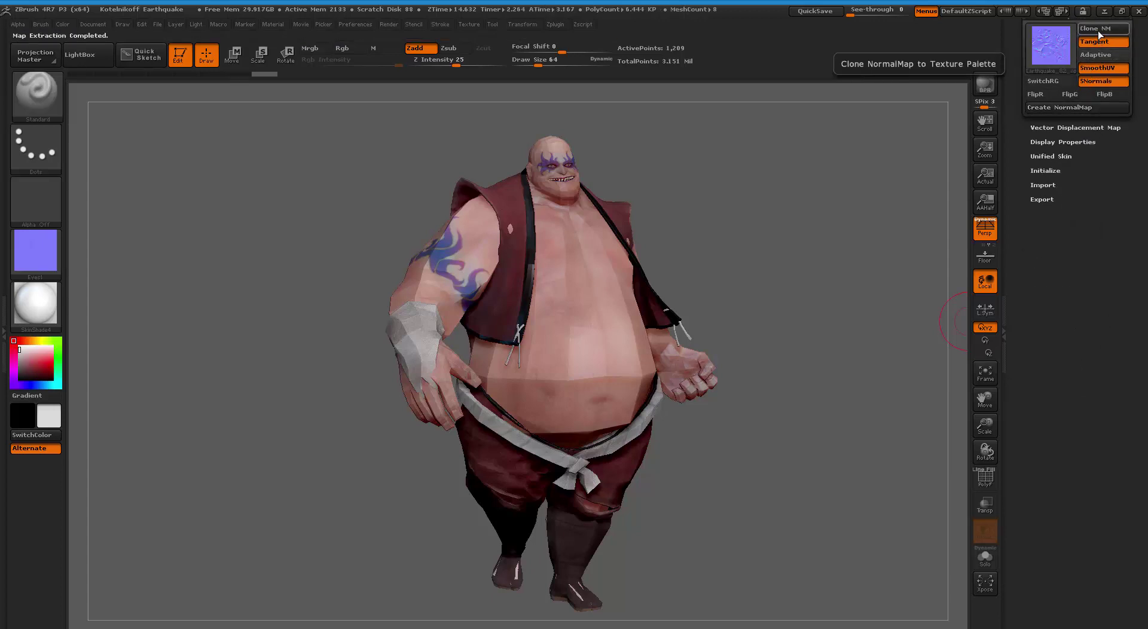
left_click(1099, 36)
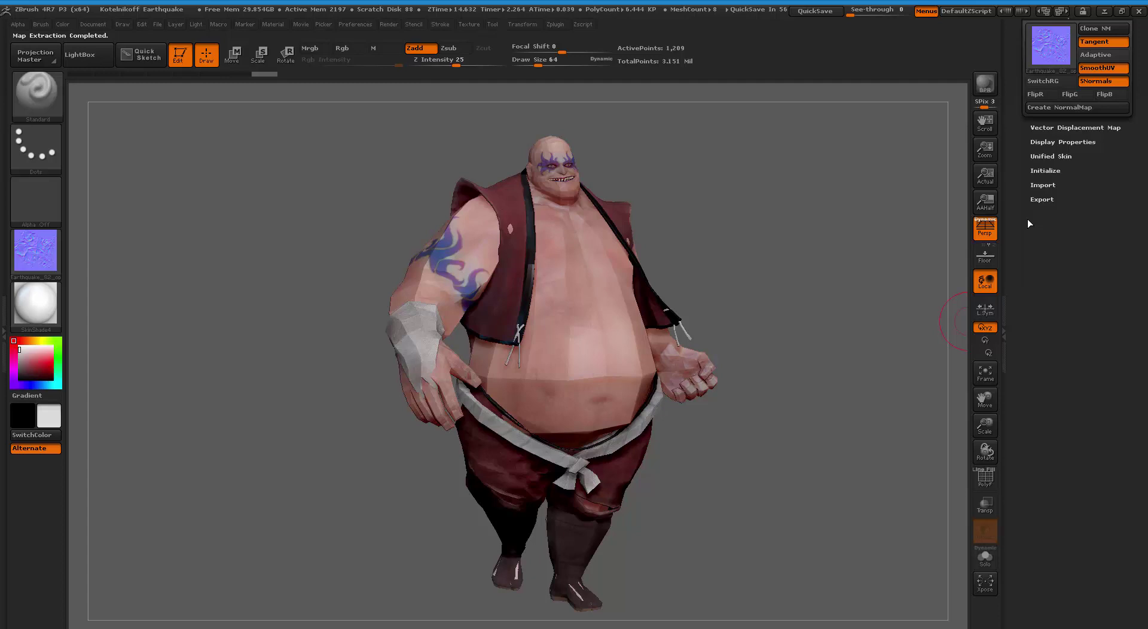
left_click(555, 24)
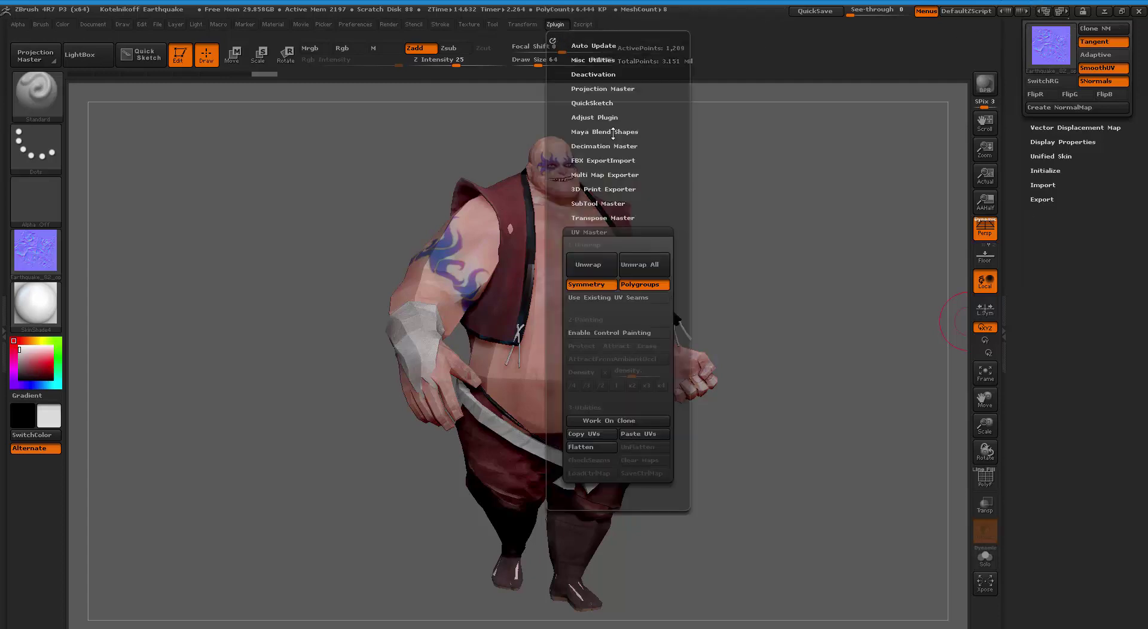
Step: Expand FBX ExportImport, showing FBX 2014, TGA maps and smoothed normals
left_click(590, 161)
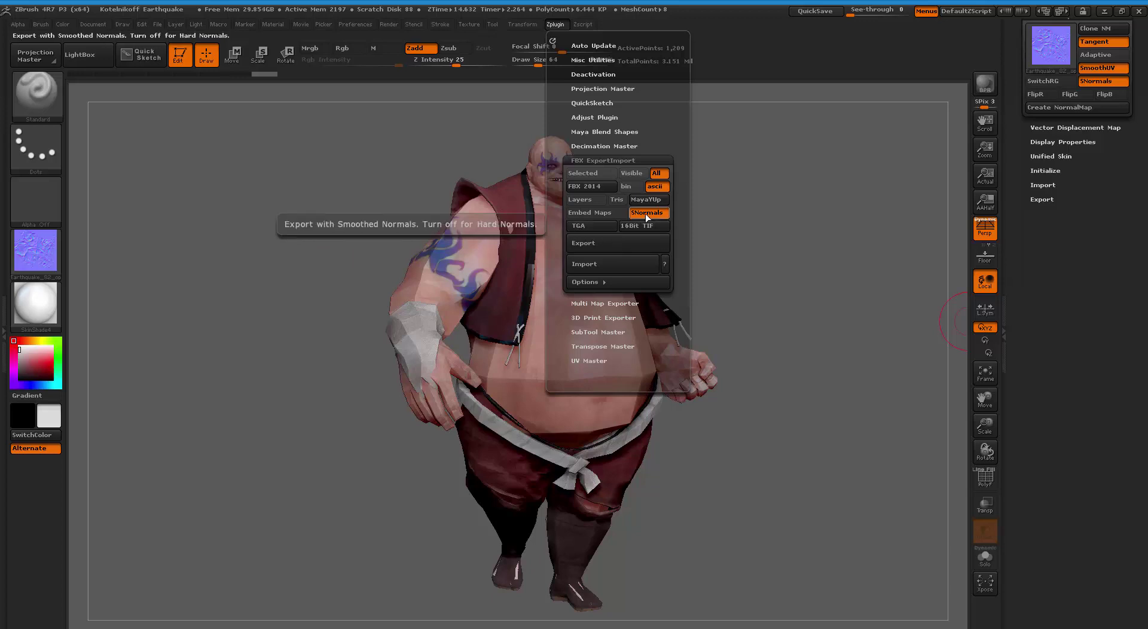
Step: Save the FBX export as Earthquake_82_optim.fbx in Desktop\Earthquake
left_click(622, 244)
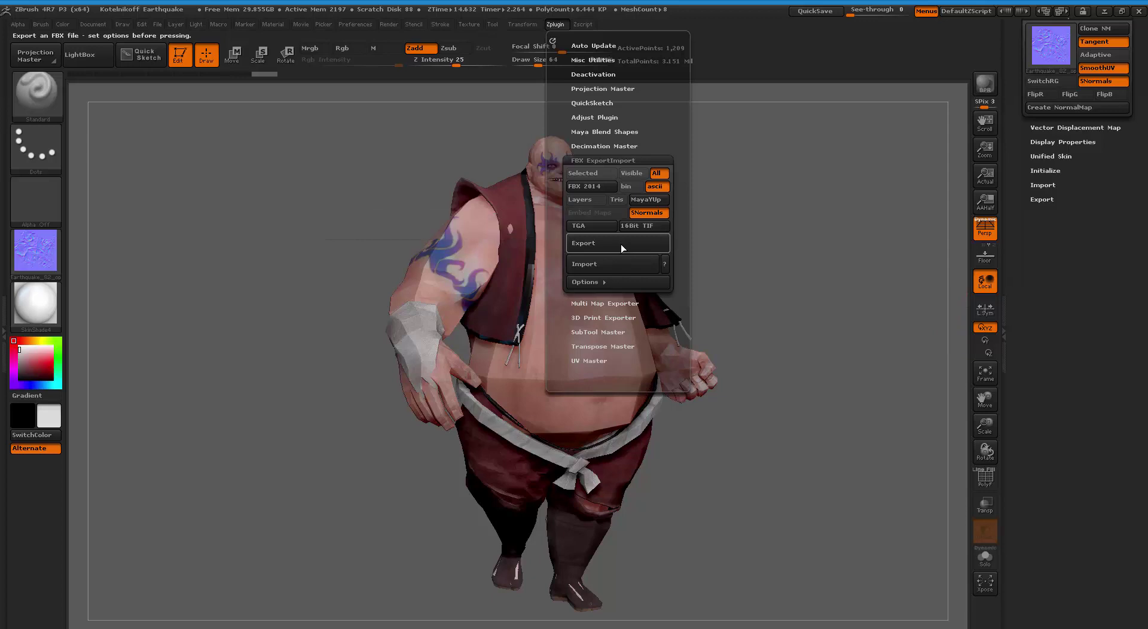
left_click(49, 132)
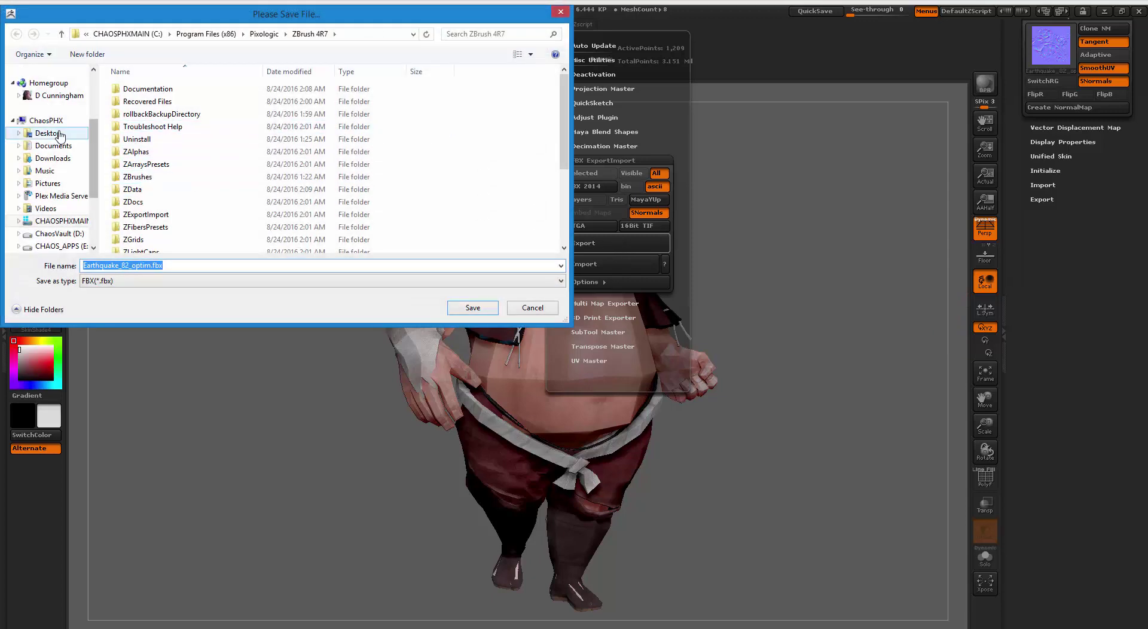
double_click(334, 105)
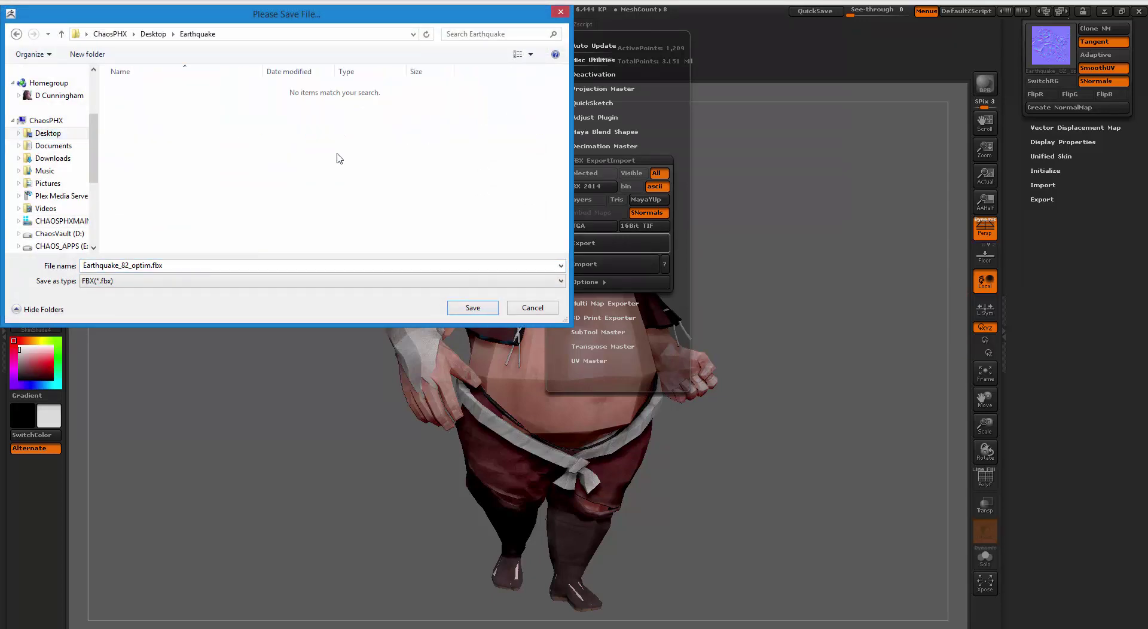
left_click(470, 312)
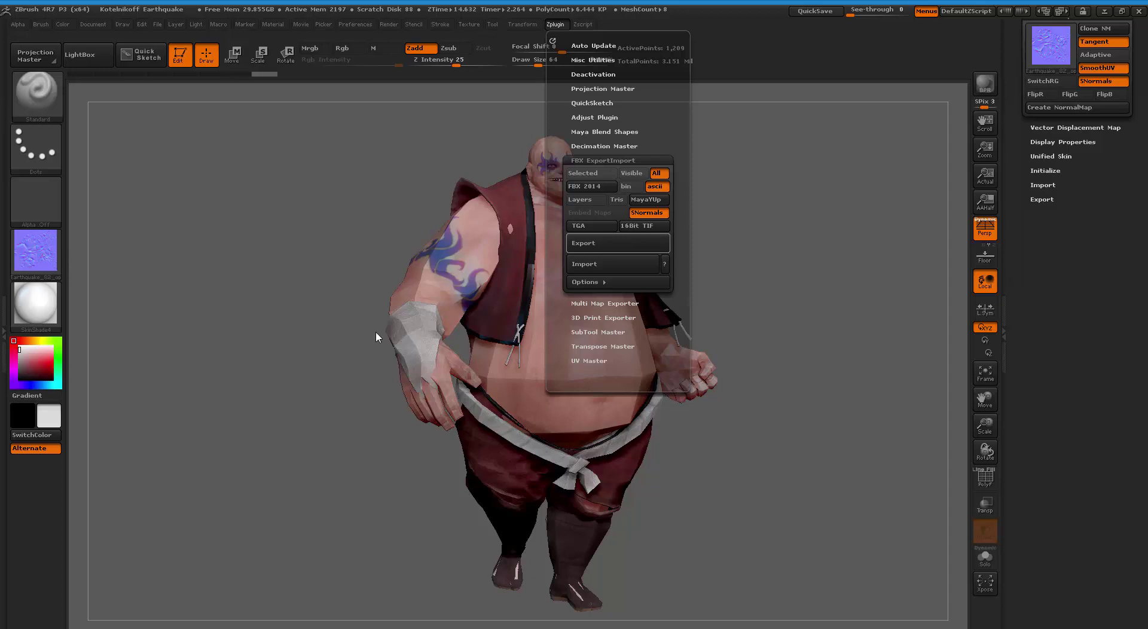
Step: Cycle down through the subtools from Eyes on to Kimono
key("Down")
key("Down")
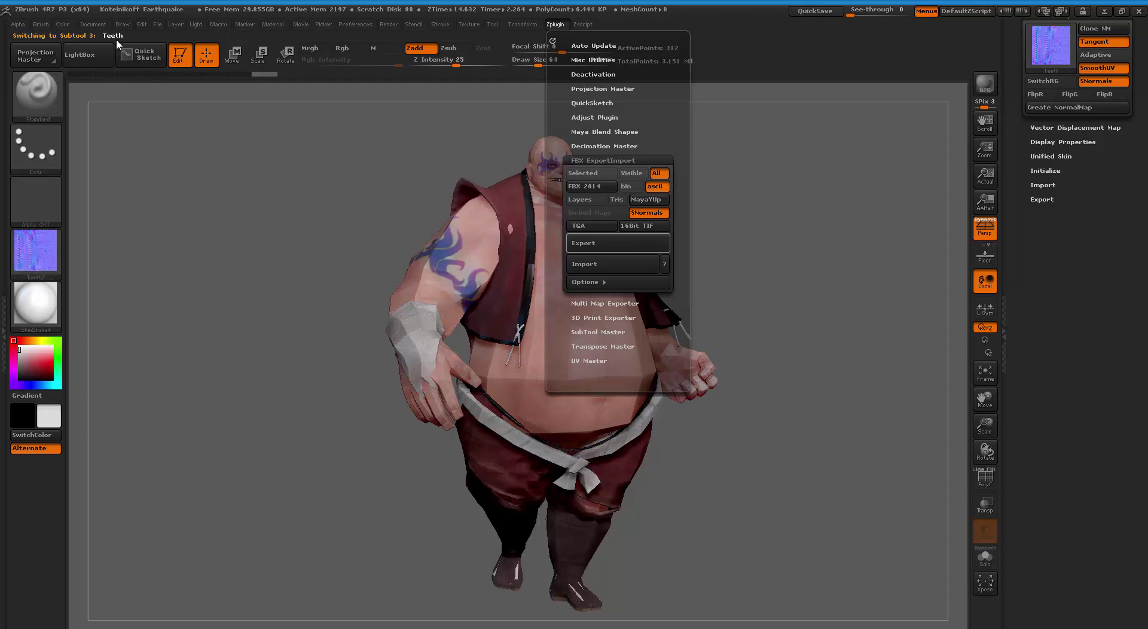
key("Down")
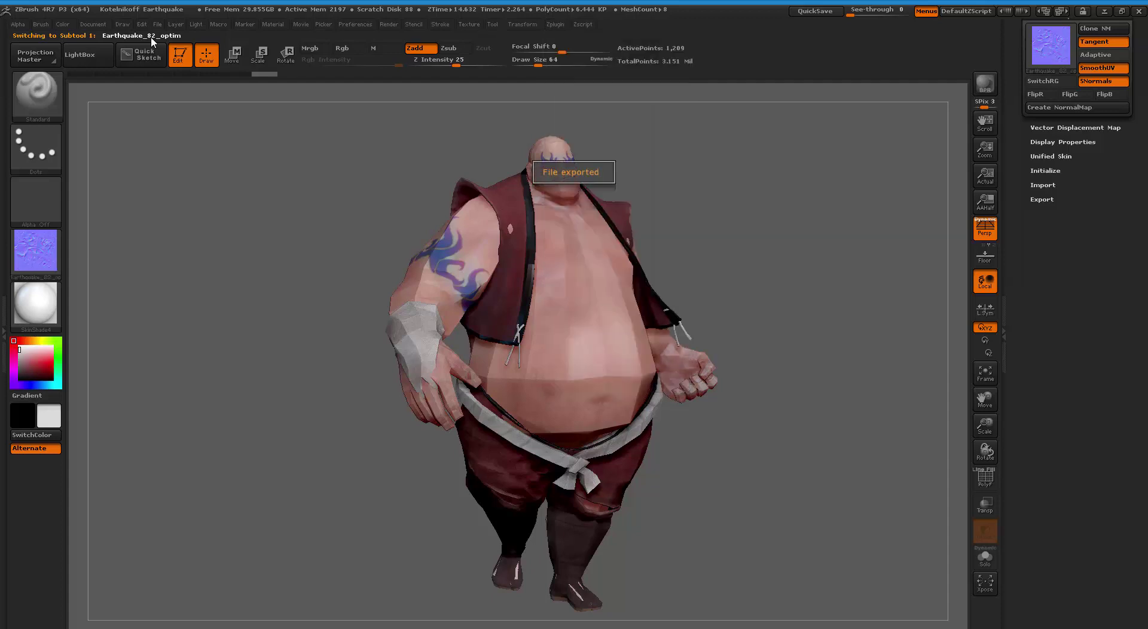
Step: Minimise ZBrush and launch Marmoset Toolbag 2 from the Start screen's All Apps list
left_click(1104, 11)
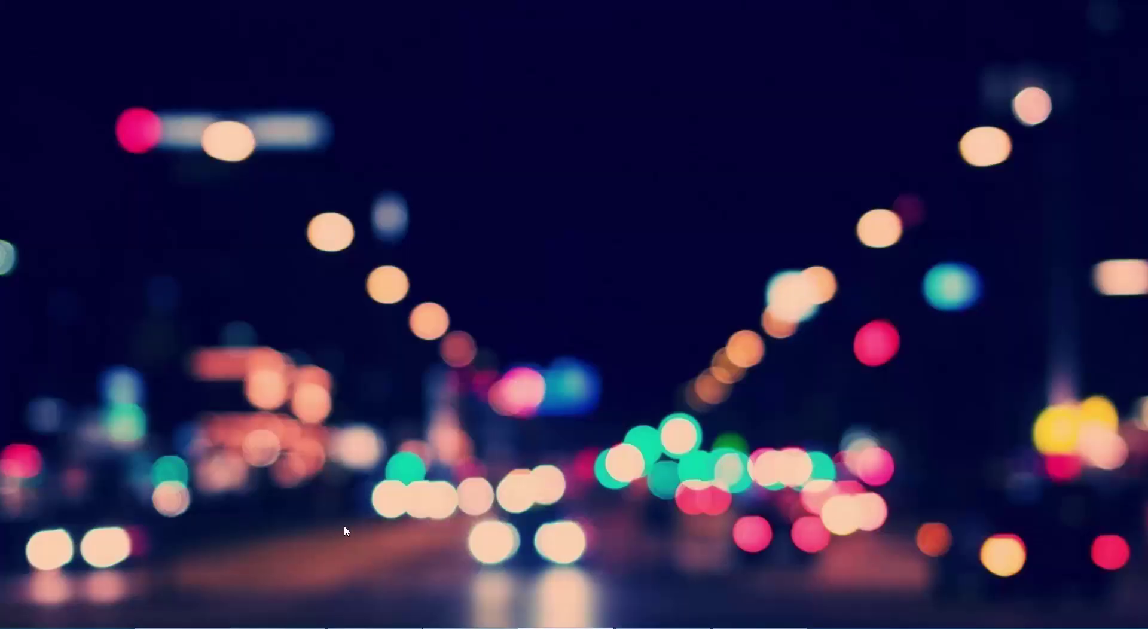
left_click(5, 626)
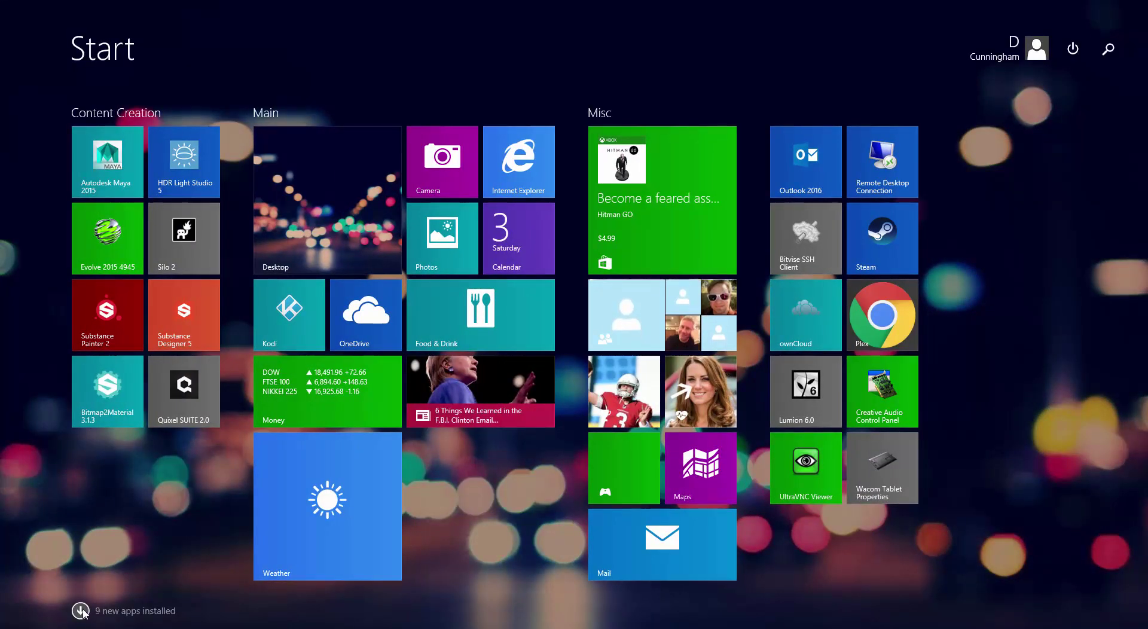
left_click(80, 610)
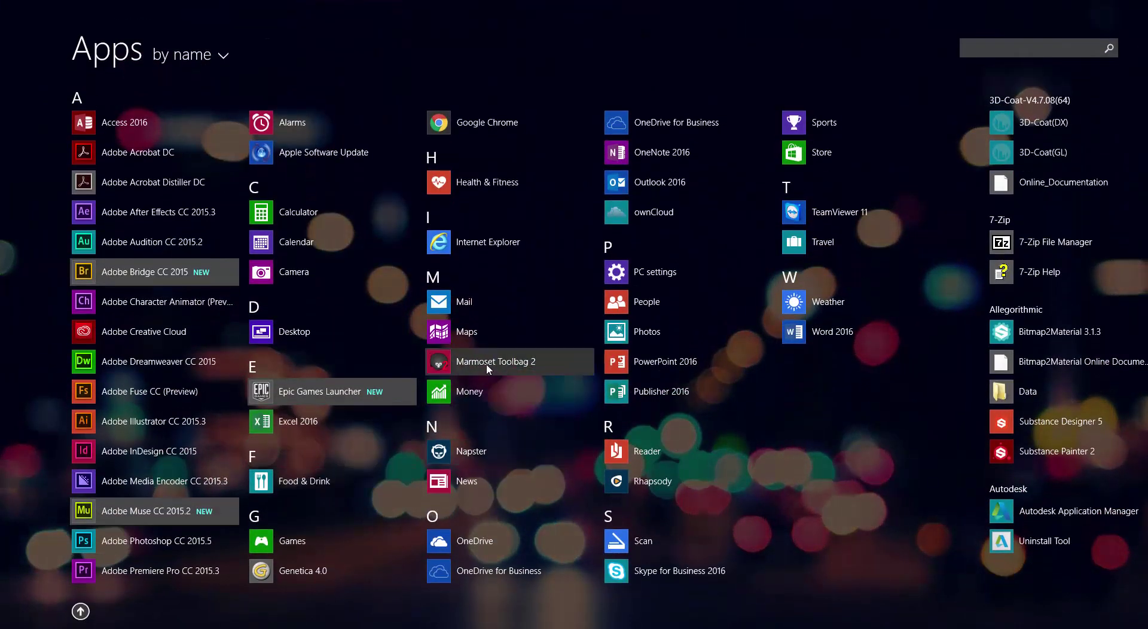
left_click(487, 366)
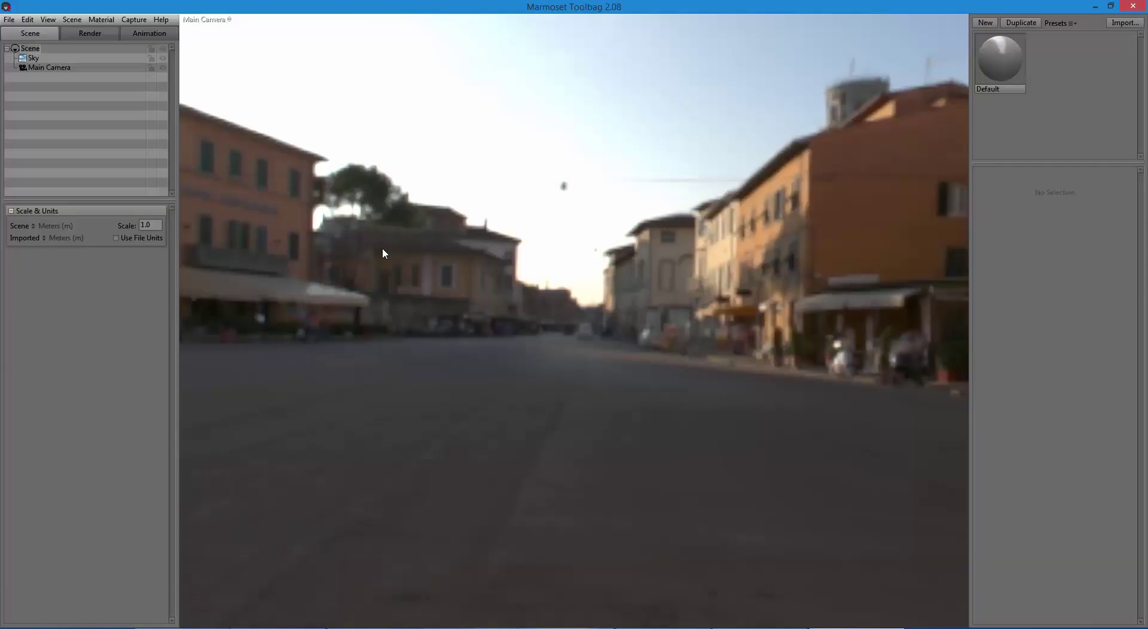
Step: Import Desktop\Earthquake\Earthquake_82_optim.fbx into the scene
left_click(7, 21)
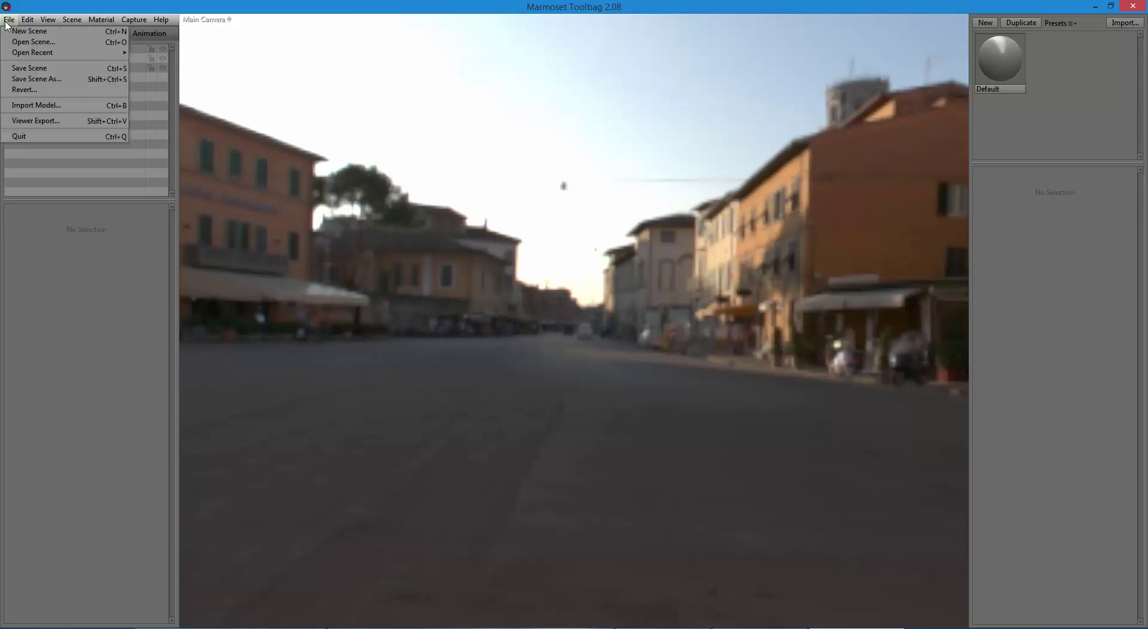
left_click(45, 107)
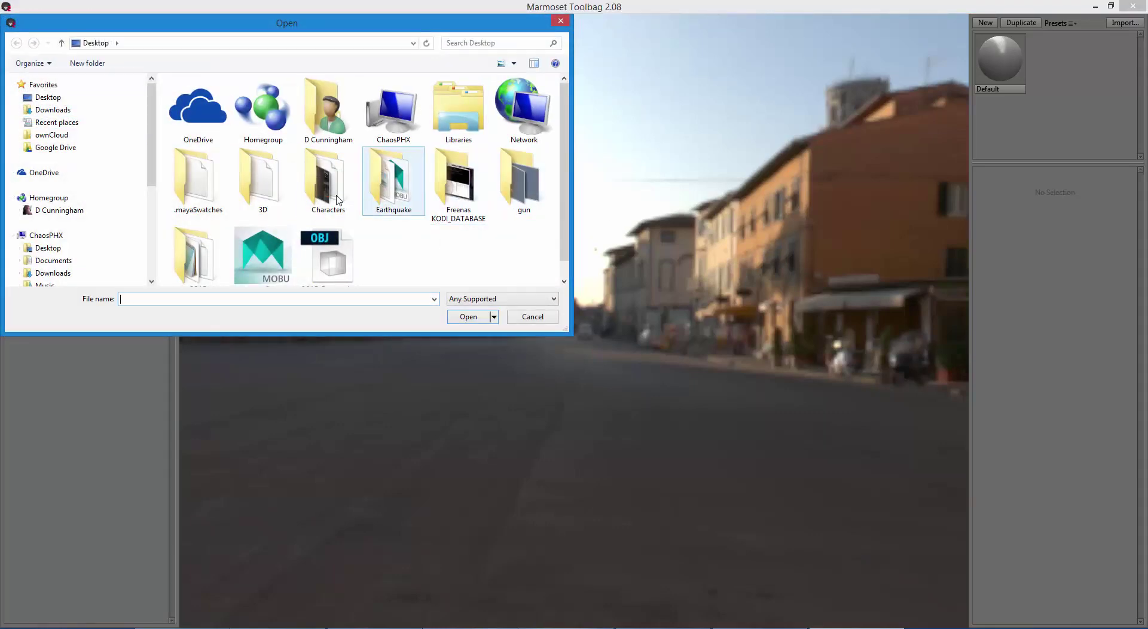
double_click(380, 201)
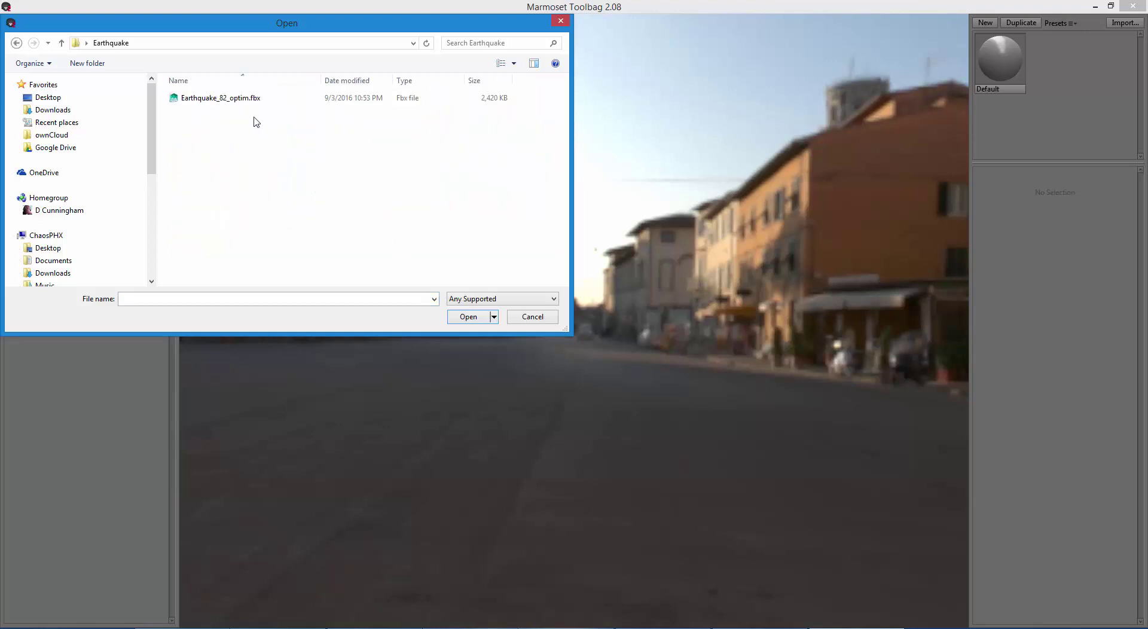
double_click(220, 97)
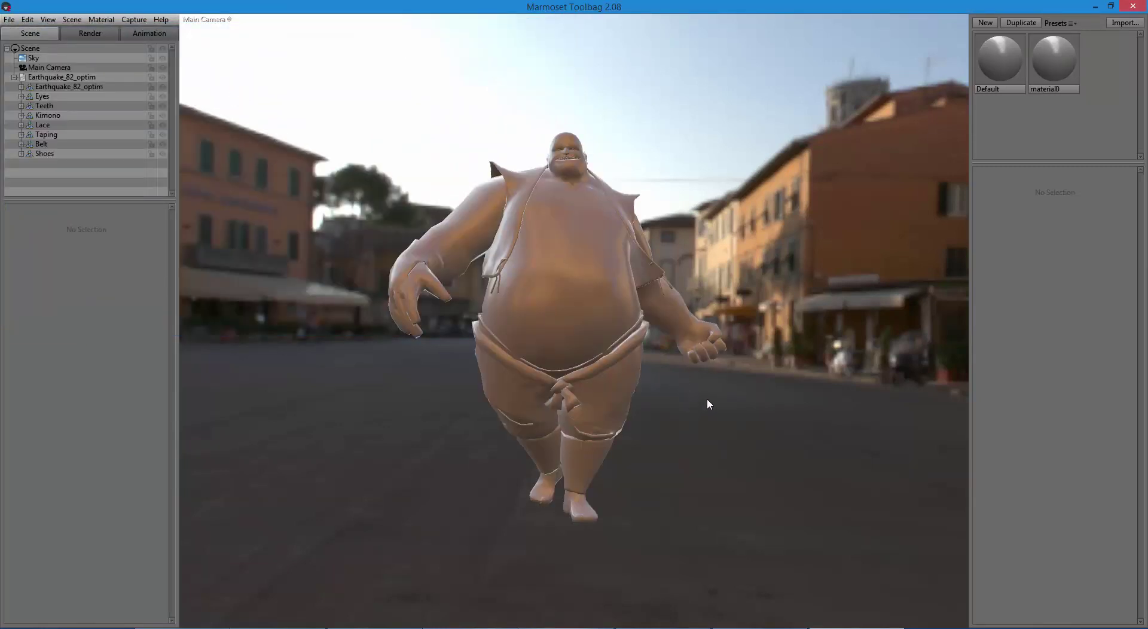
Step: Orbit around the character, select its mesh and bring up material0's settings
left_click_drag(696, 384, 852, 442)
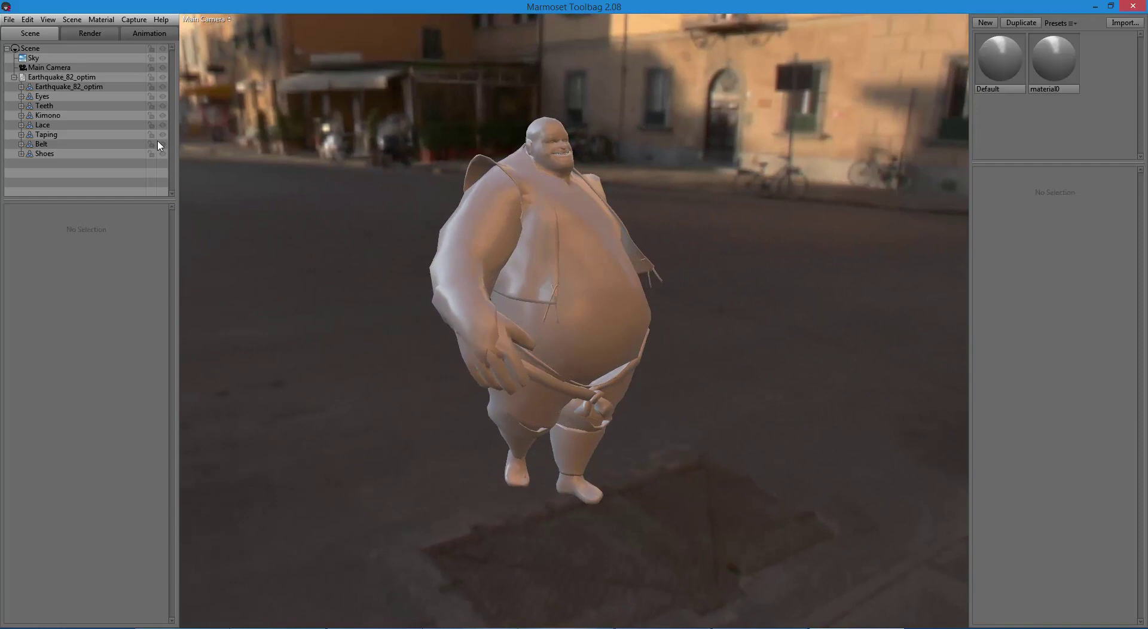
left_click(75, 87)
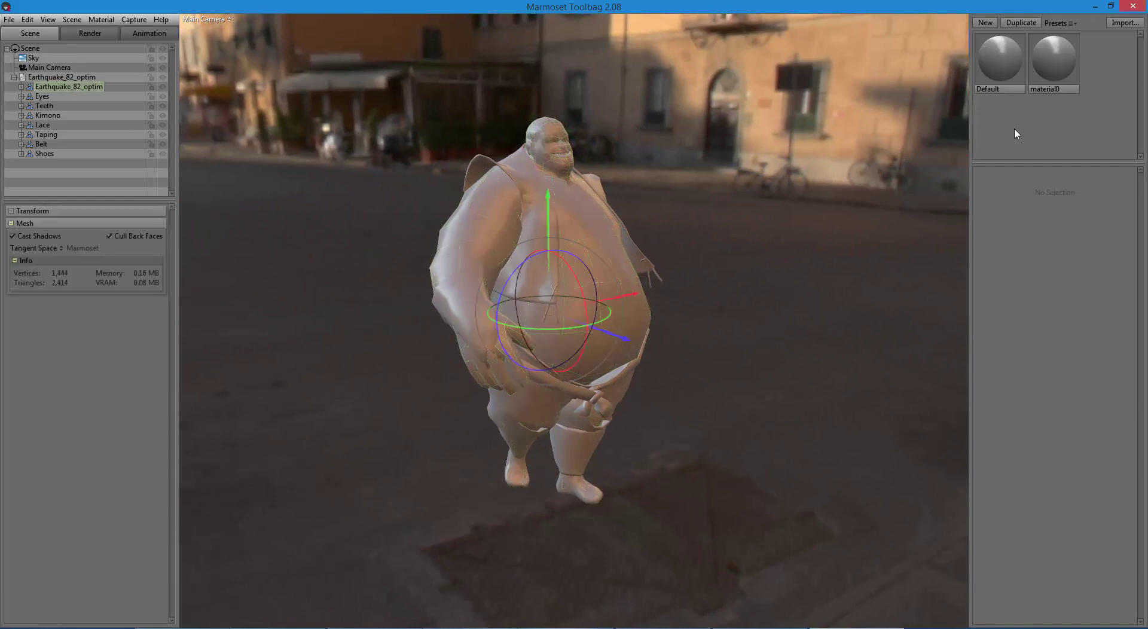
left_click(1061, 55)
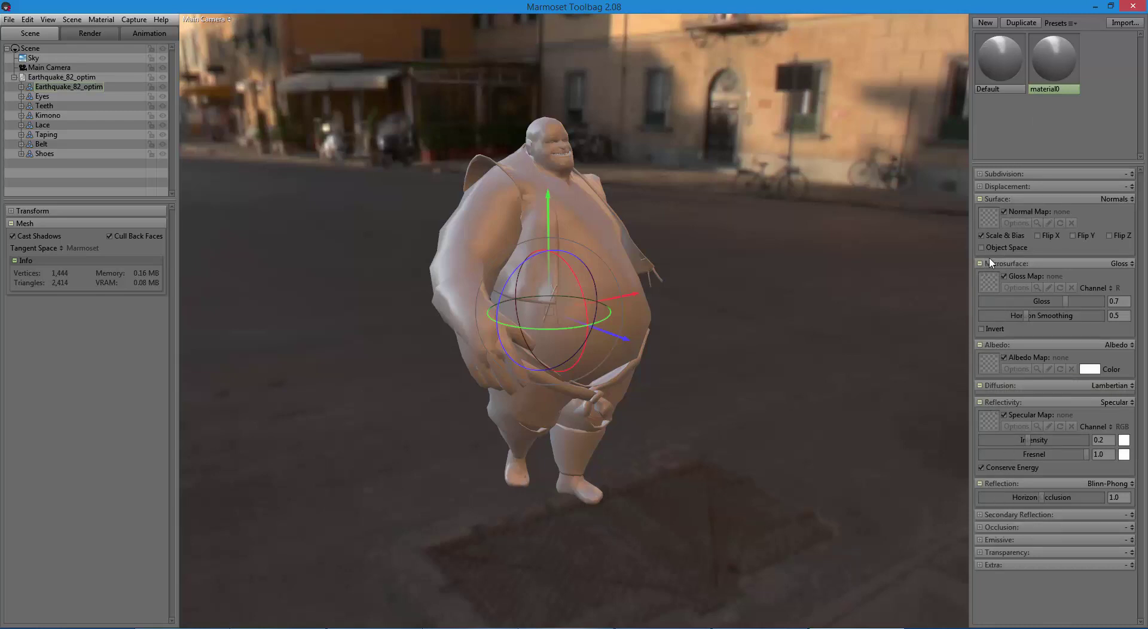
Step: Load Earthquake_82_optim_TXTR.tga as material0's albedo map and orbit to view the textured character
left_click(992, 373)
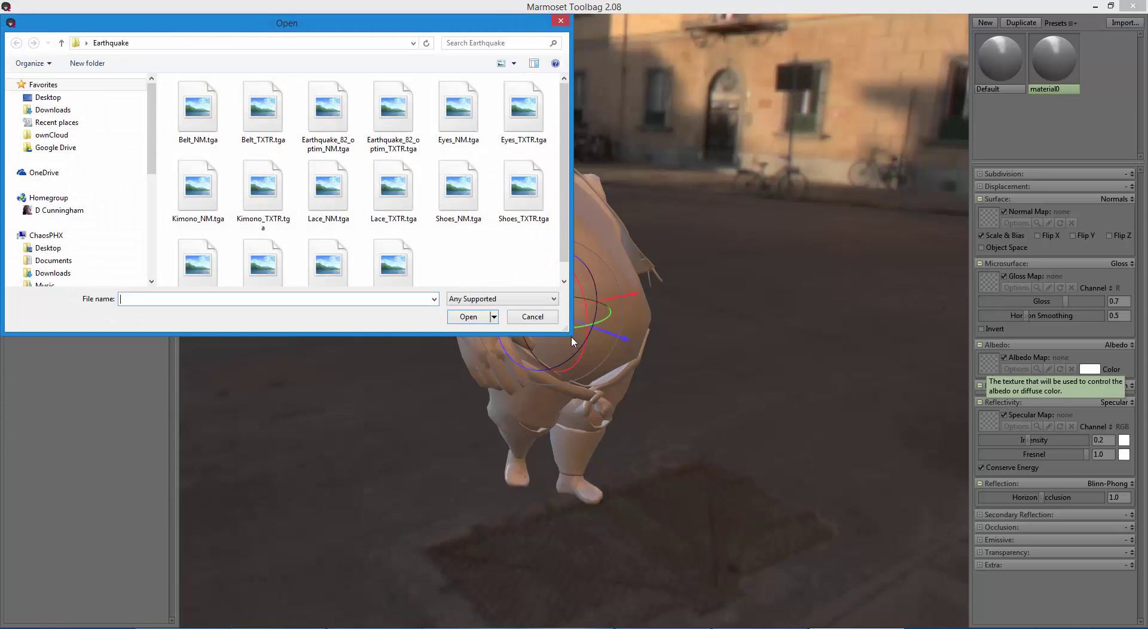
left_click_drag(572, 335, 655, 452)
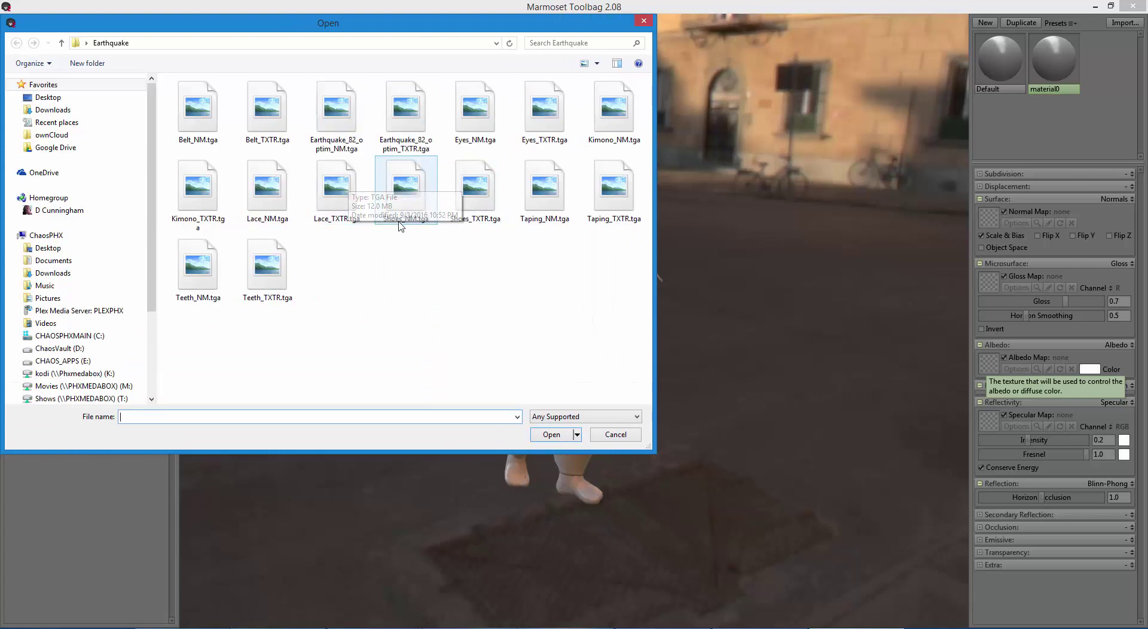
left_click(414, 148)
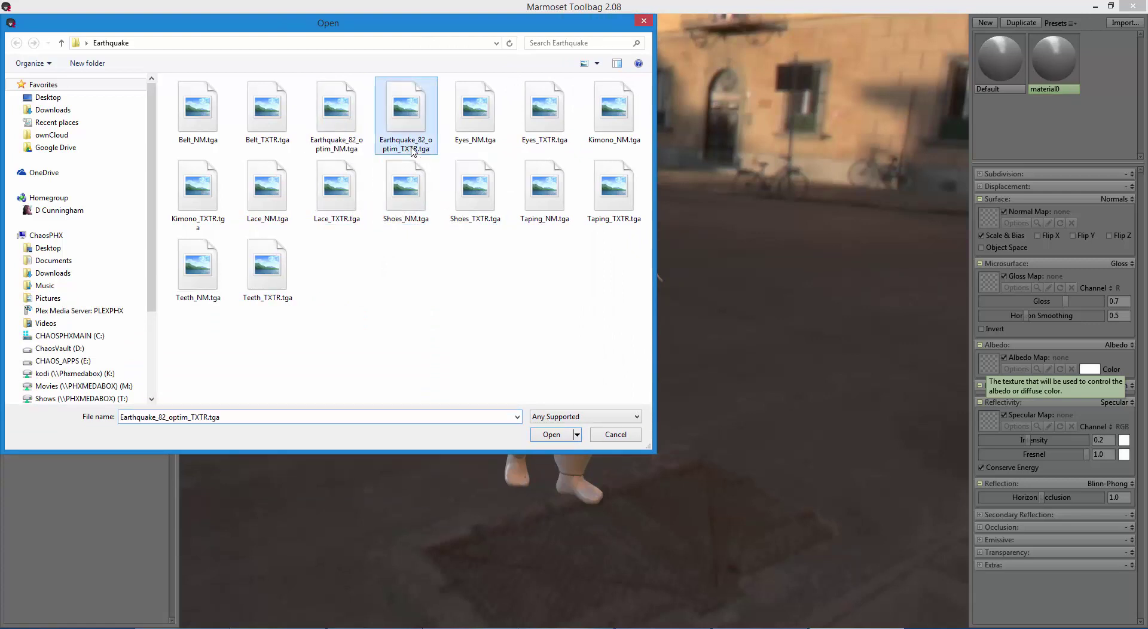
left_click(555, 437)
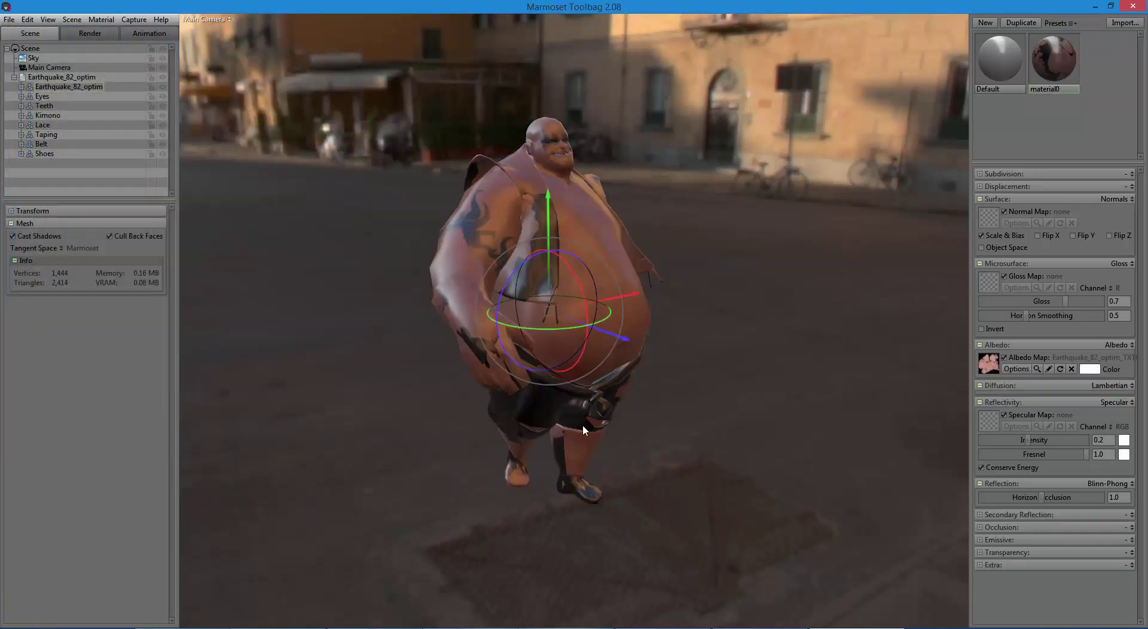
left_click(691, 426)
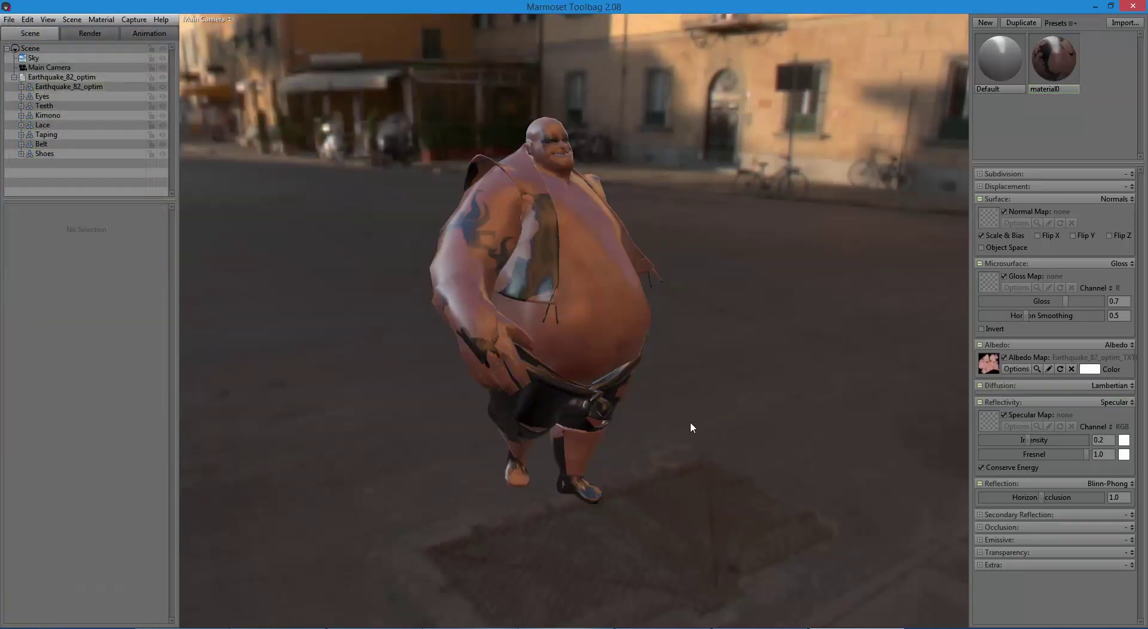
left_click_drag(703, 401, 466, 413)
Step: Rename material0 to 'Earthquake' and create the blank NewMat01 material
double_click(1057, 89)
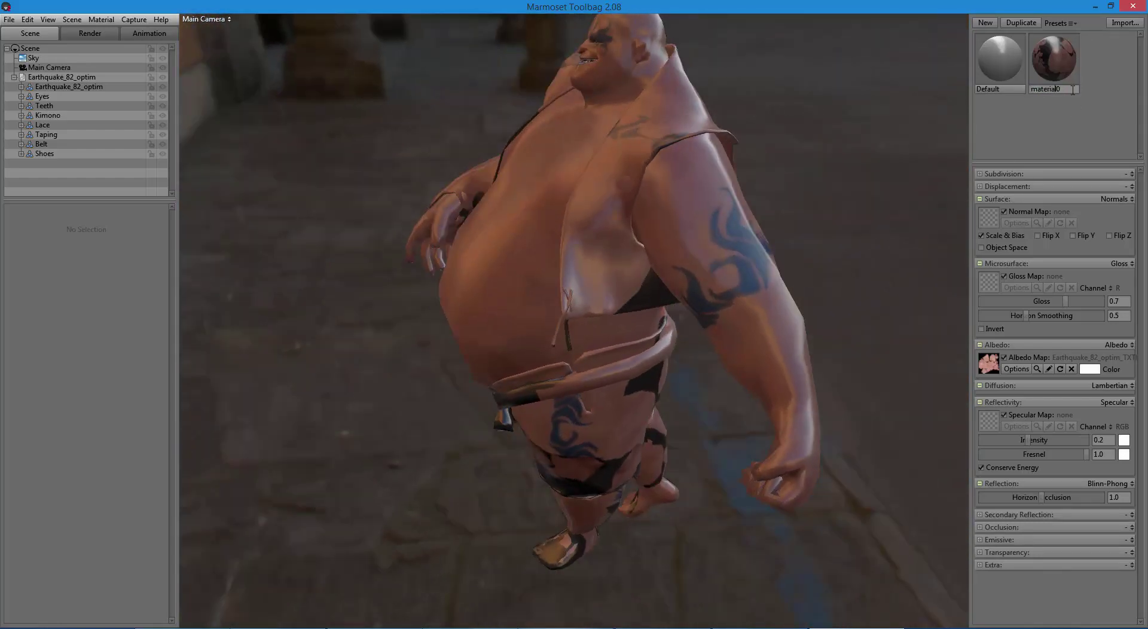
type("Earthquake")
key("Return")
left_click(985, 22)
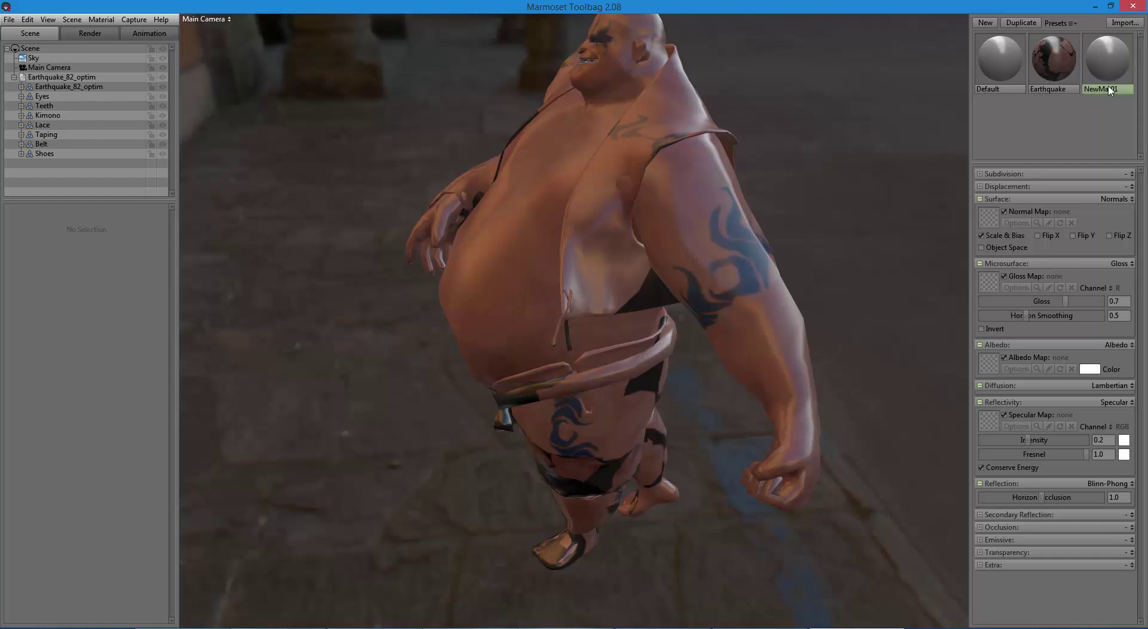
Step: Name the first new material Shoes and add a second one named Kimono
double_click(1127, 91)
type("Shoes")
key("Return")
left_click(983, 23)
double_click(1010, 153)
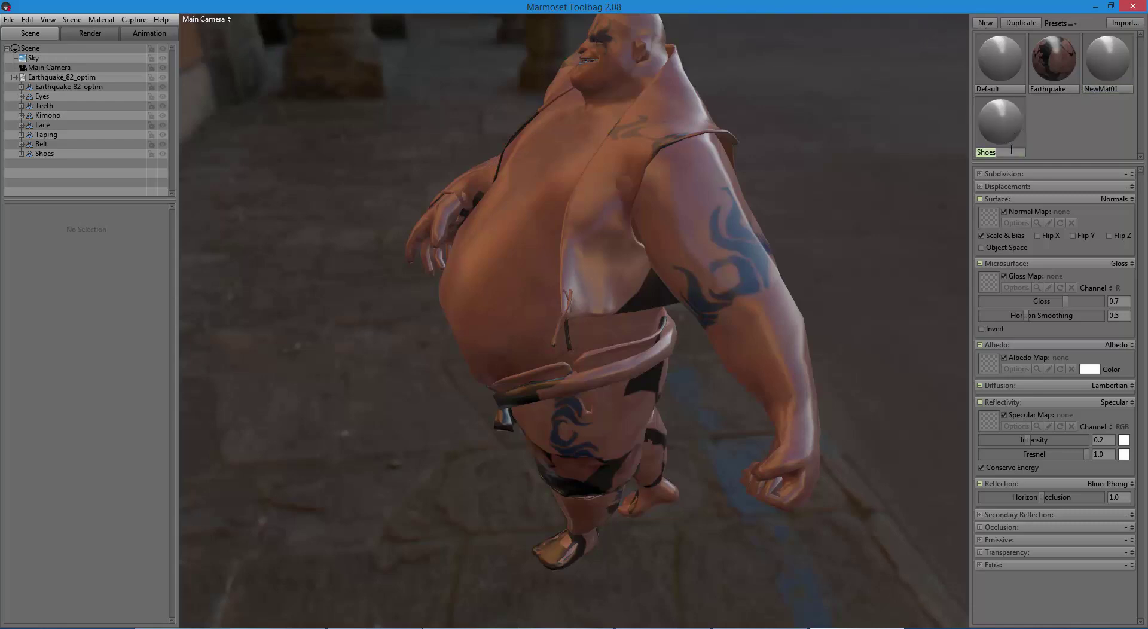
double_click(1111, 90)
type("Kimono")
key("Return")
Step: Add two more blank materials named Lace and Taping
left_click(985, 23)
double_click(1004, 153)
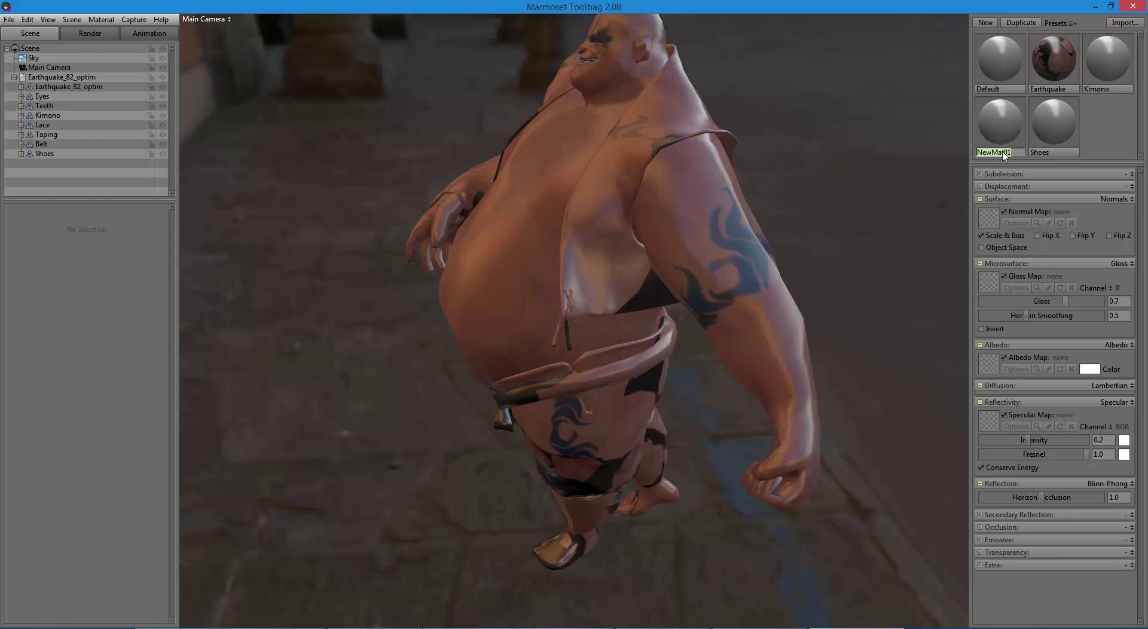
type("LK")
key("Return")
left_click(985, 22)
double_click(1057, 152)
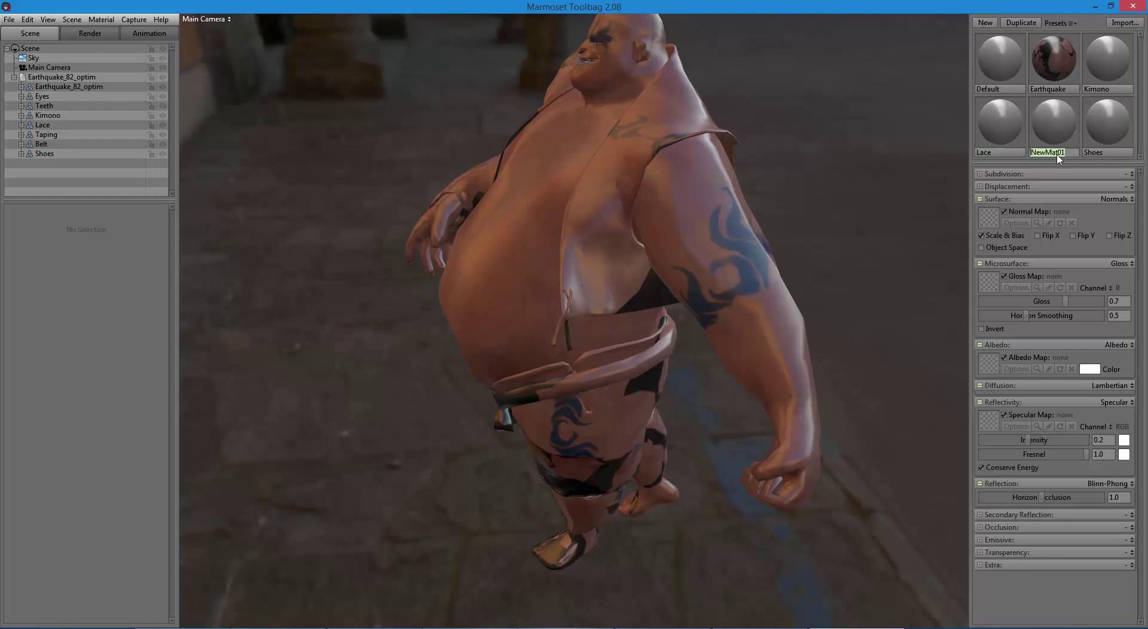
type("Taping")
key("Return")
Step: Add two more blank materials named Eyes and Teeth
left_click(990, 23)
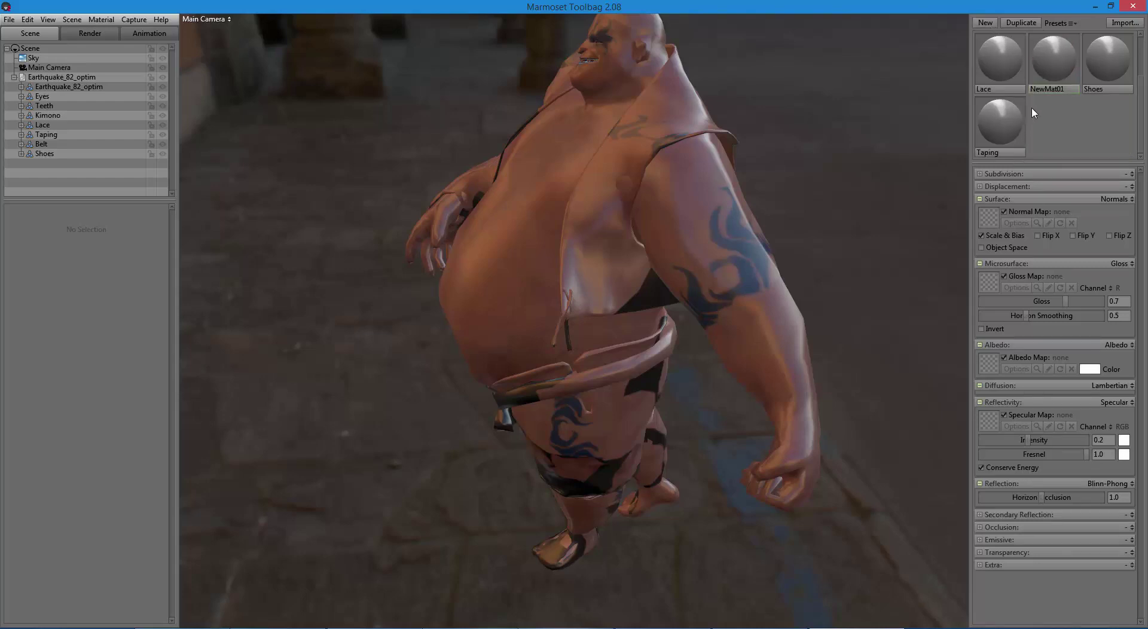
double_click(1050, 89)
type("Eyes")
key("Return")
left_click(986, 23)
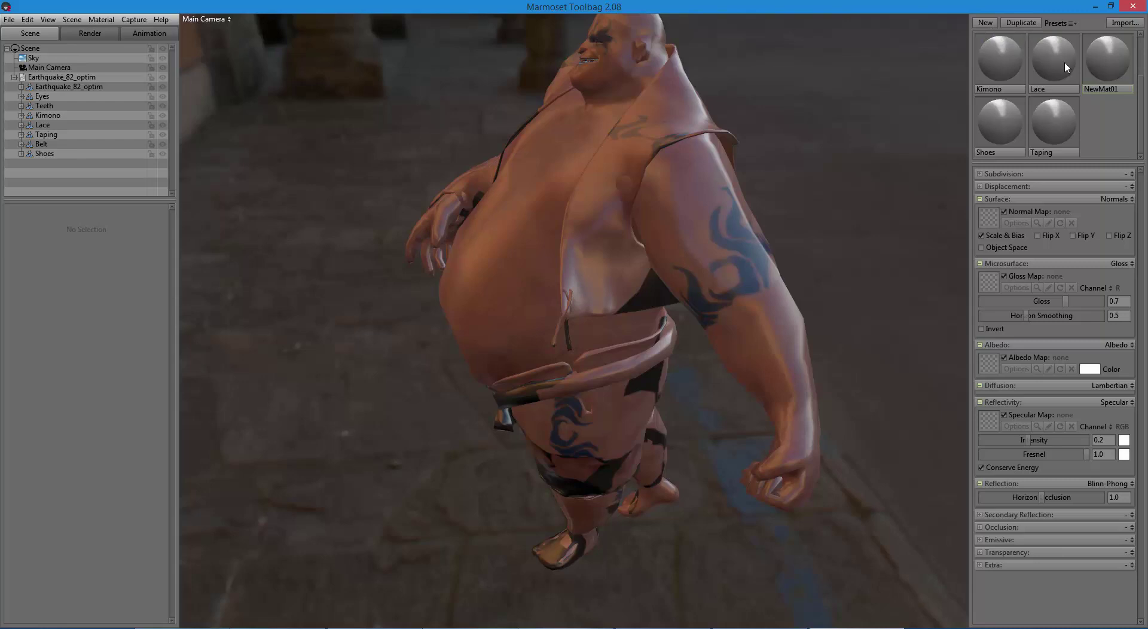
double_click(1120, 89)
type("Teeth")
key("Return")
Step: Add a final material named Belt and enlarge the library to show every material
left_click(985, 22)
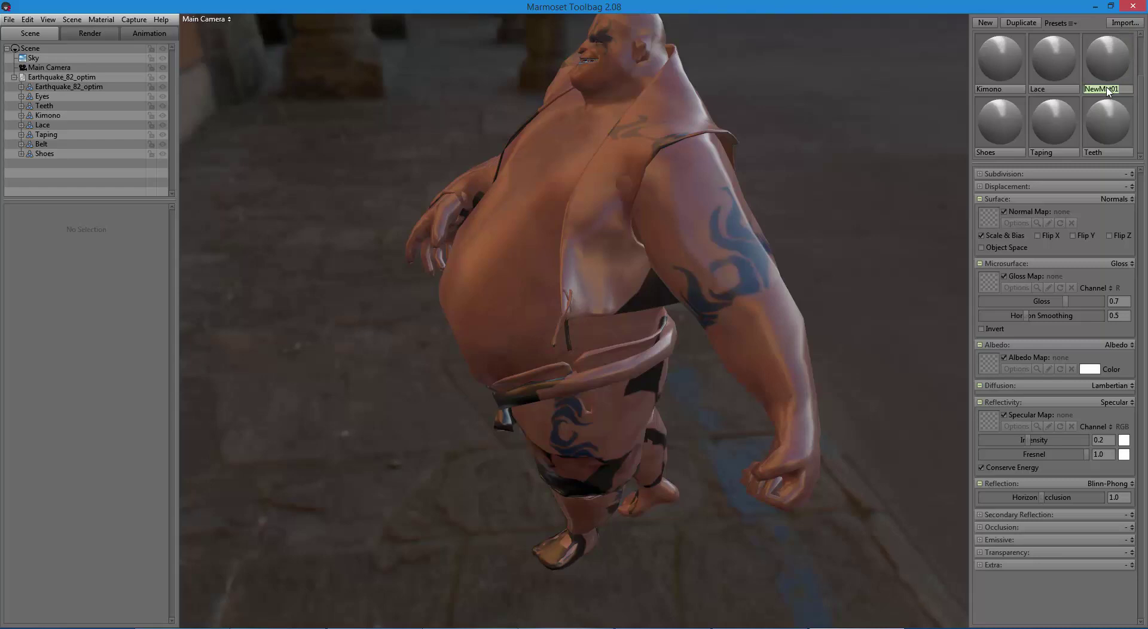
type("Belt")
key("Return")
left_click_drag(1078, 160, 1075, 230)
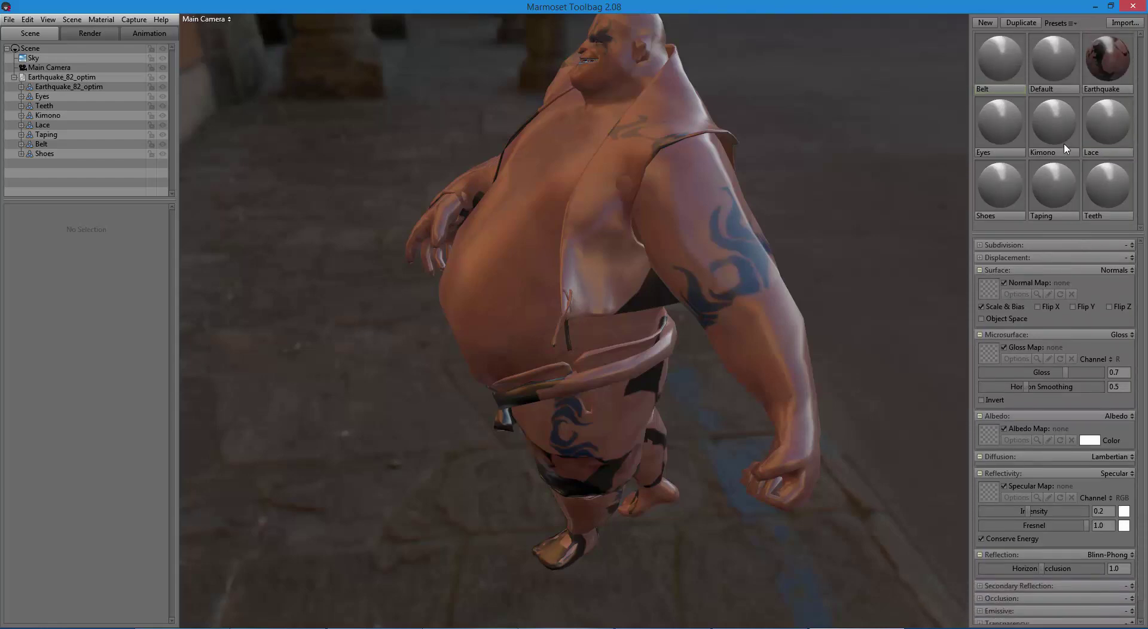
Step: Apply the Eyes, Kimono, Lace, Teeth and Taping materials to their matching meshes
left_click(1018, 130)
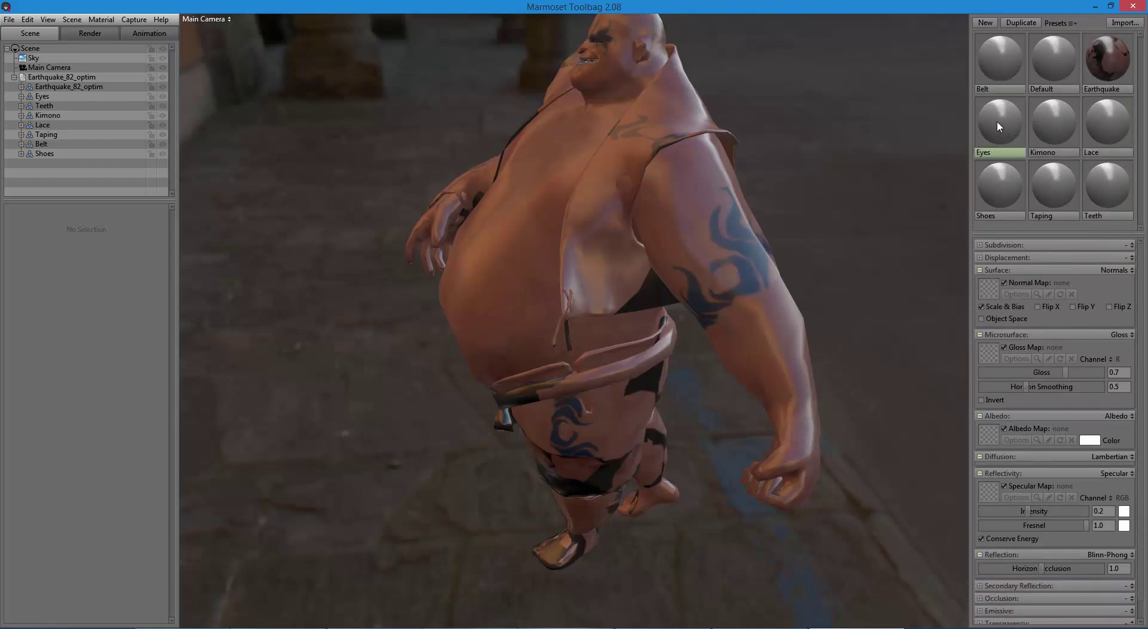
left_click_drag(997, 125, 43, 98)
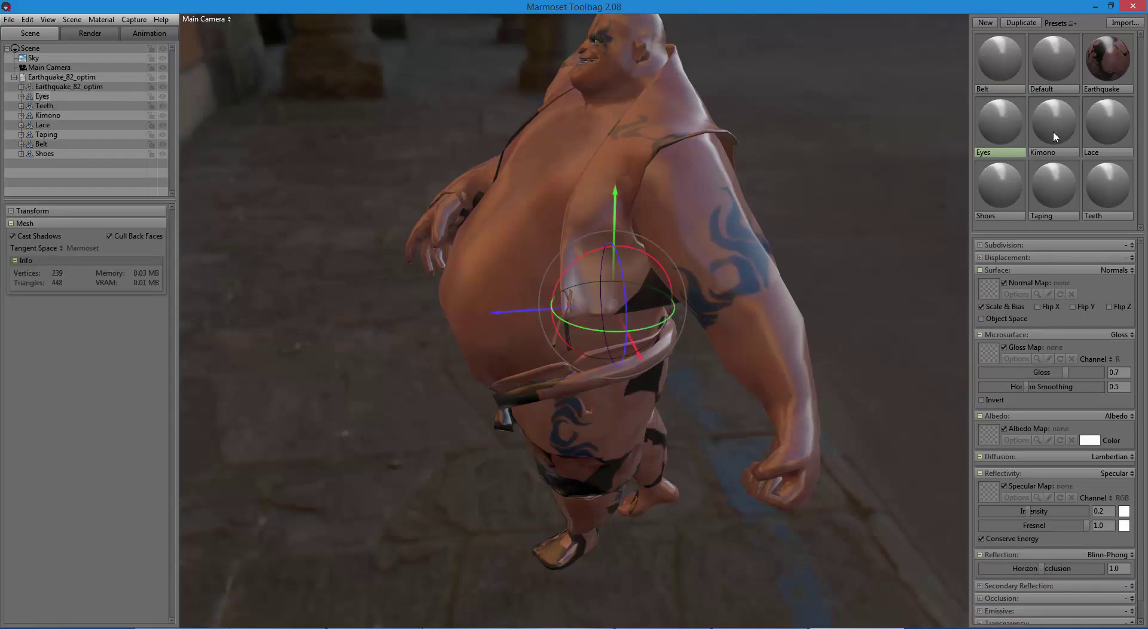
left_click_drag(1053, 128, 52, 120)
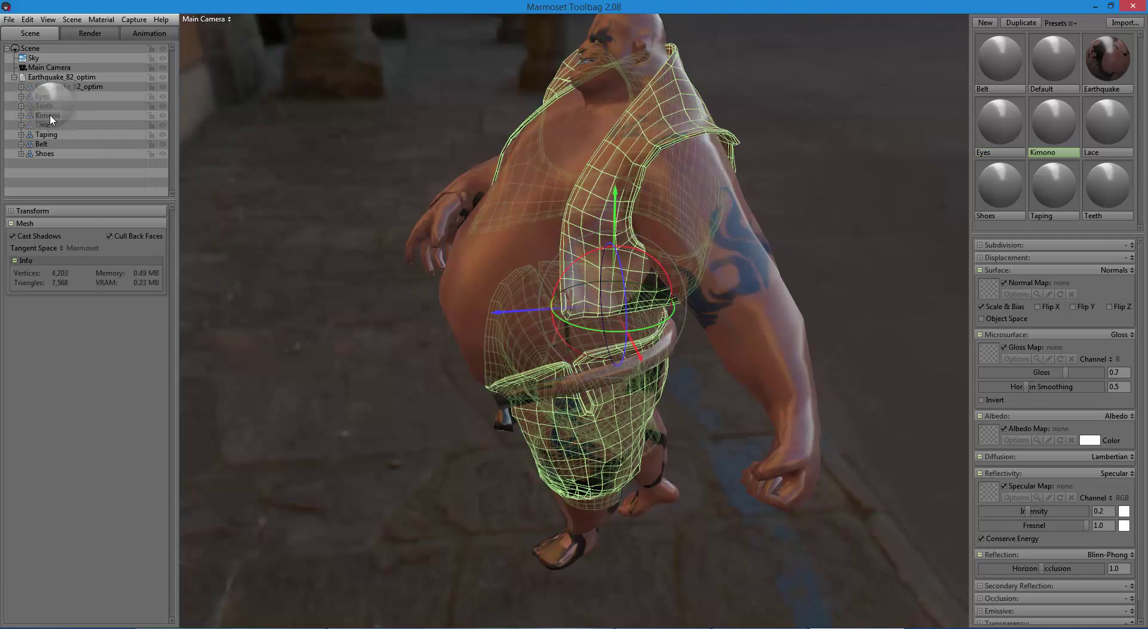
left_click_drag(1116, 129, 43, 126)
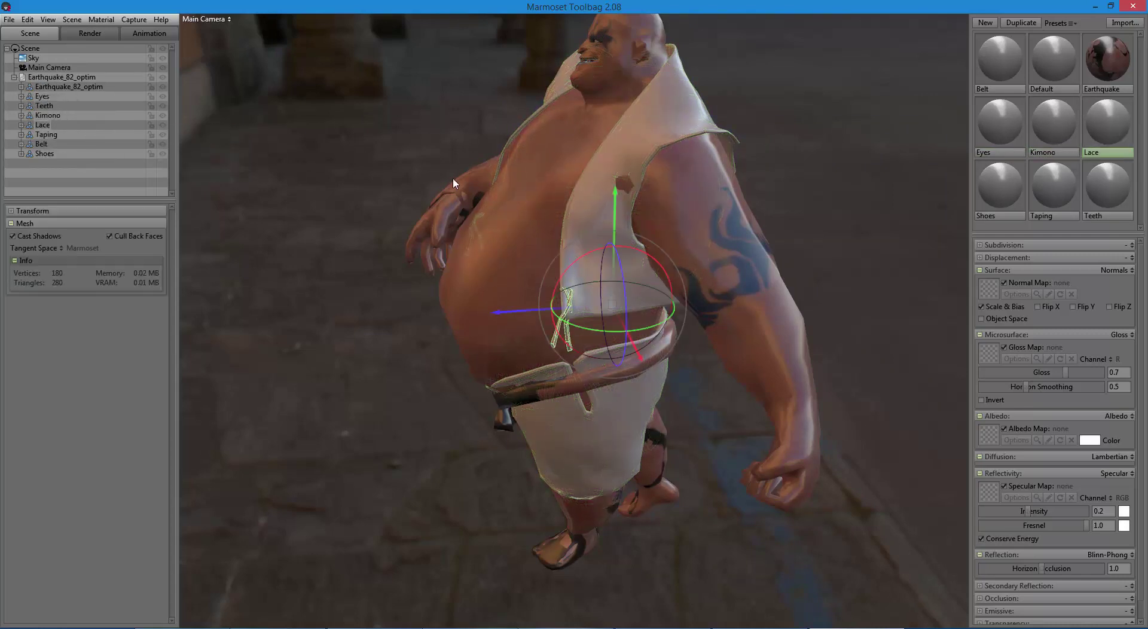
left_click_drag(1108, 194, 45, 108)
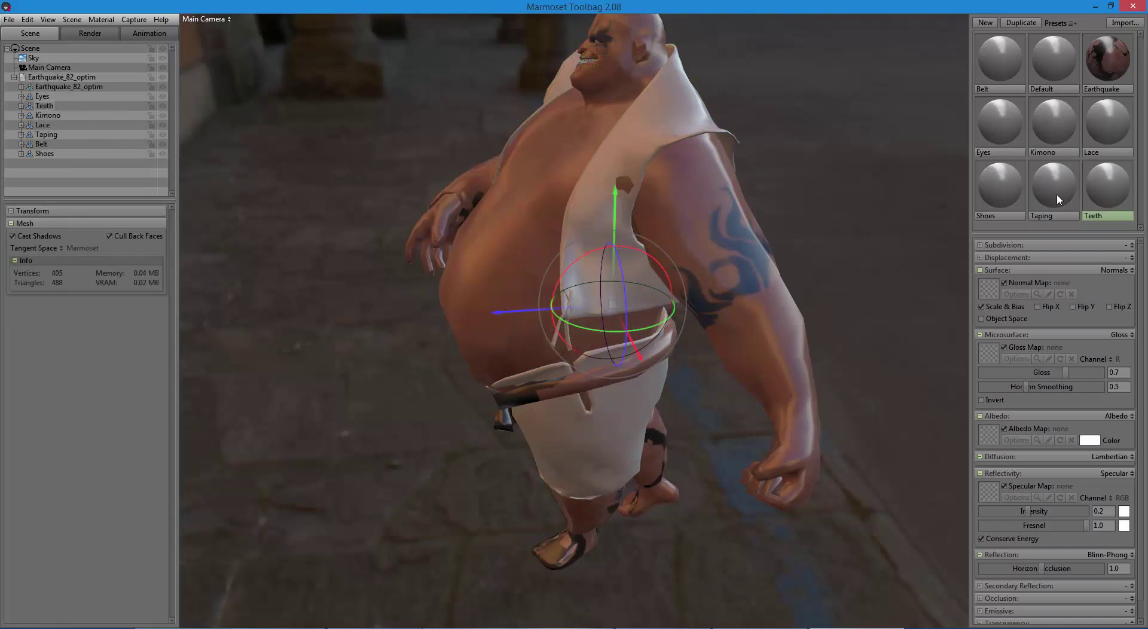
left_click_drag(1058, 199, 46, 135)
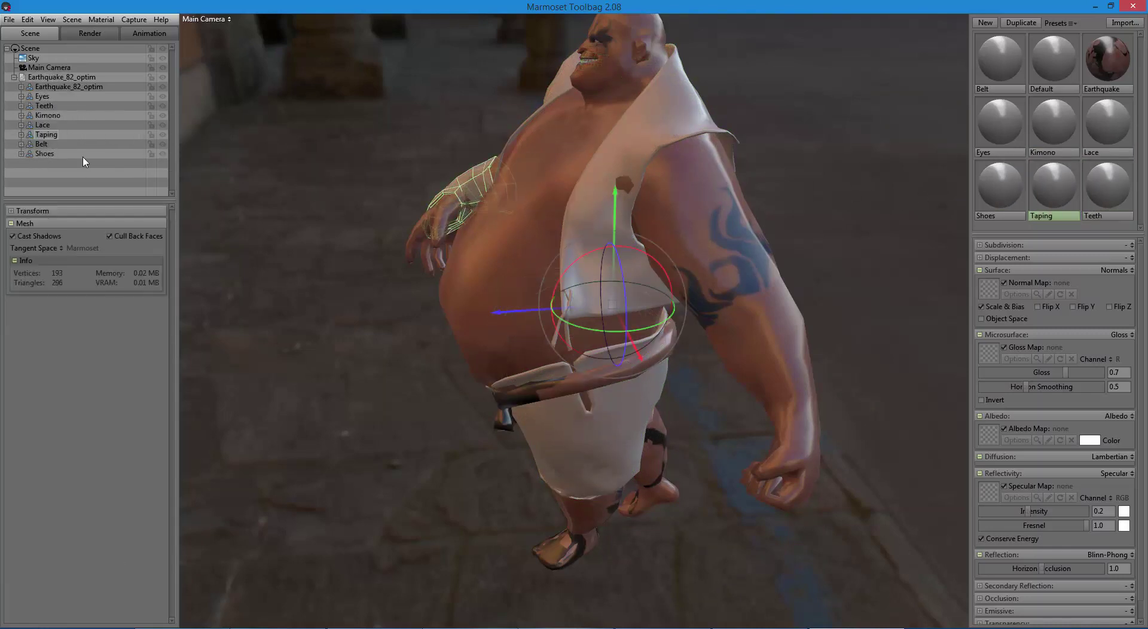
Step: Apply the Shoes and Belt materials to their meshes, then orbit to check the white clothing
left_click(400, 466)
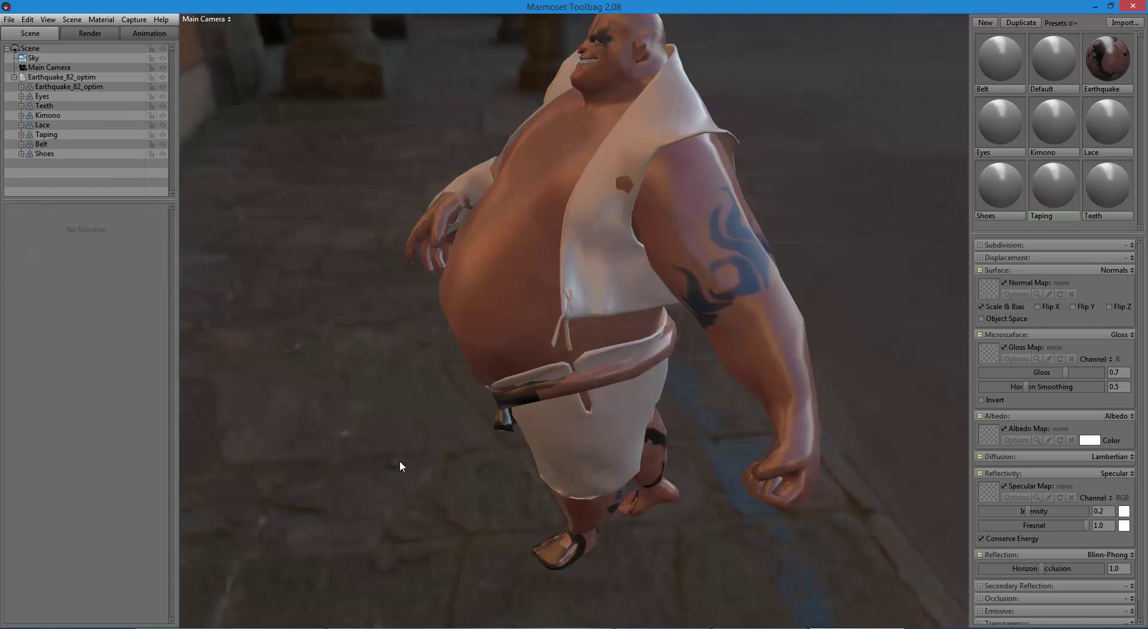
left_click_drag(407, 392, 615, 357)
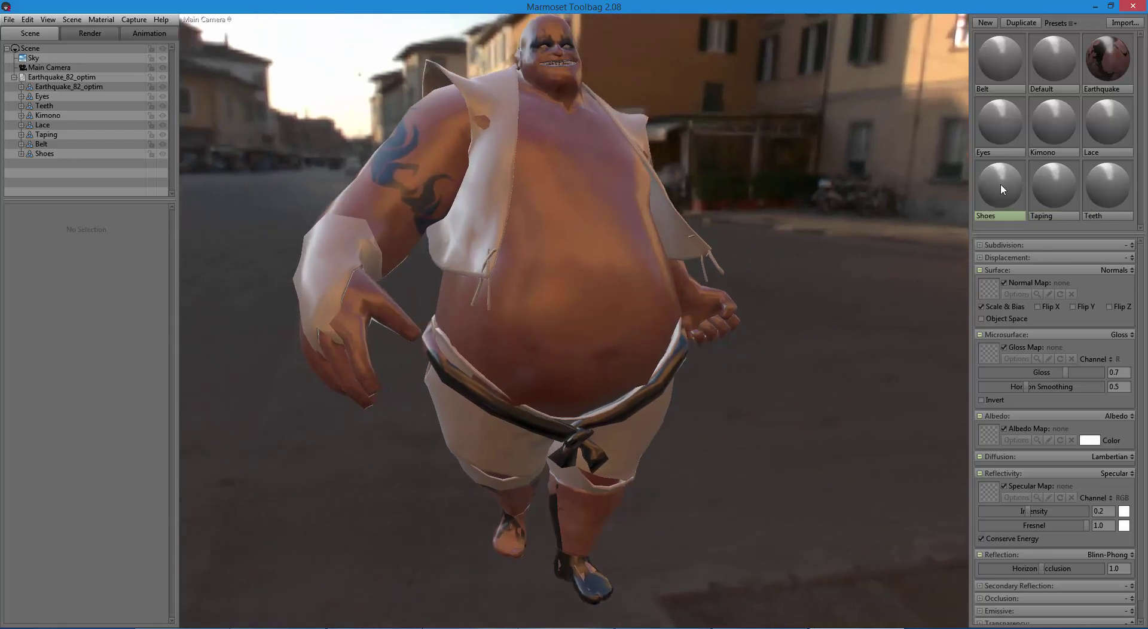
left_click_drag(999, 183, 49, 158)
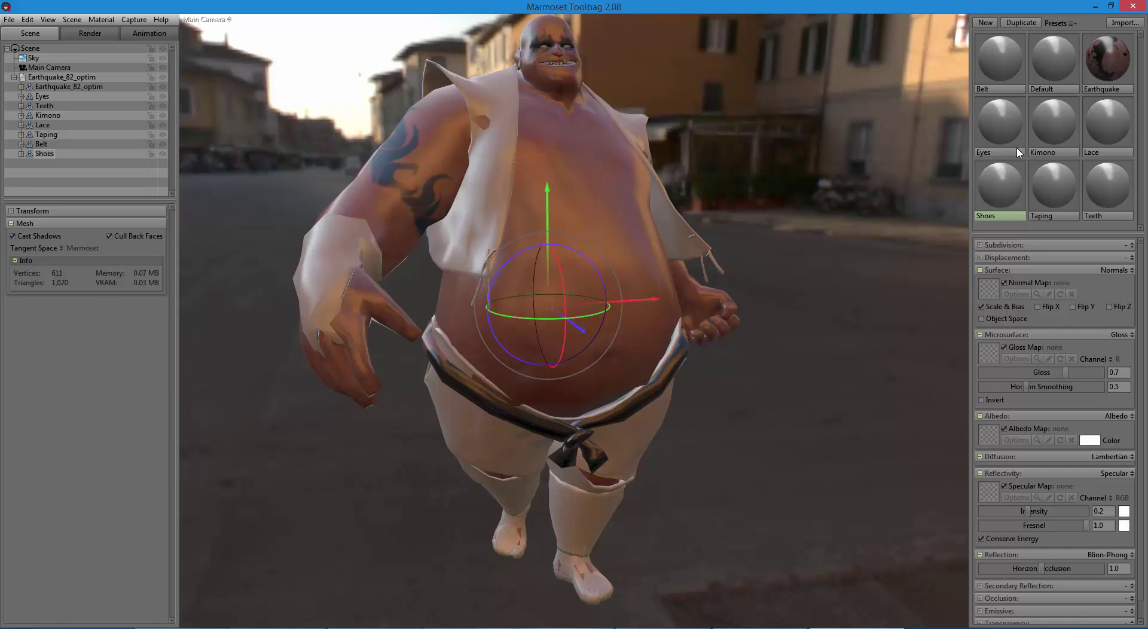
left_click_drag(995, 70, 46, 144)
left_click(750, 461)
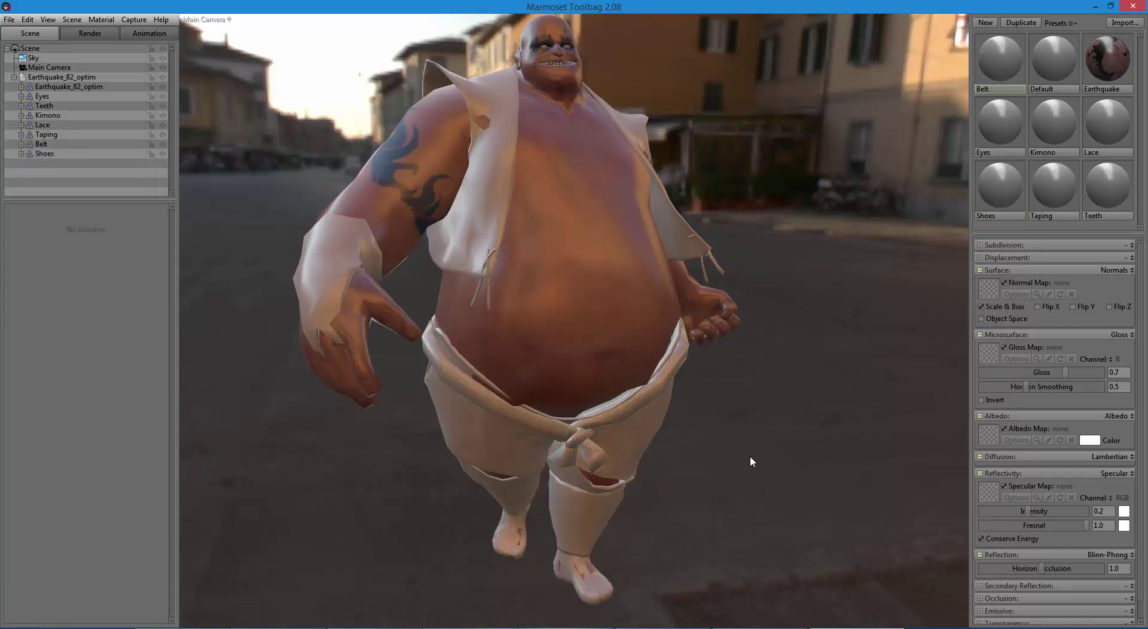
left_click_drag(773, 449, 137, 444)
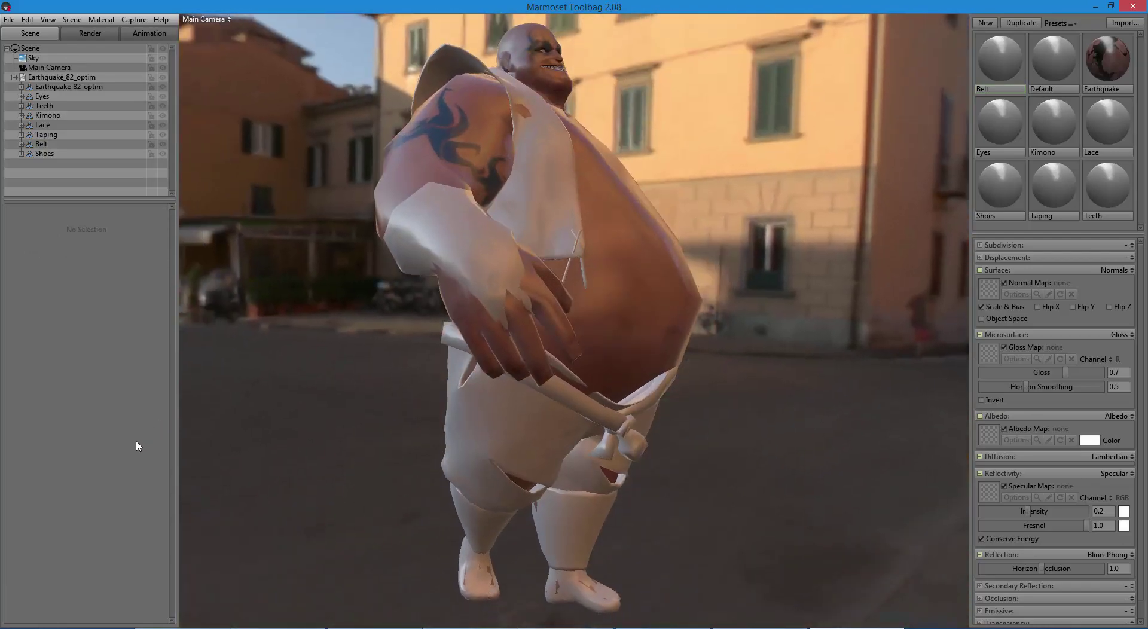
left_click_drag(848, 392, 814, 411)
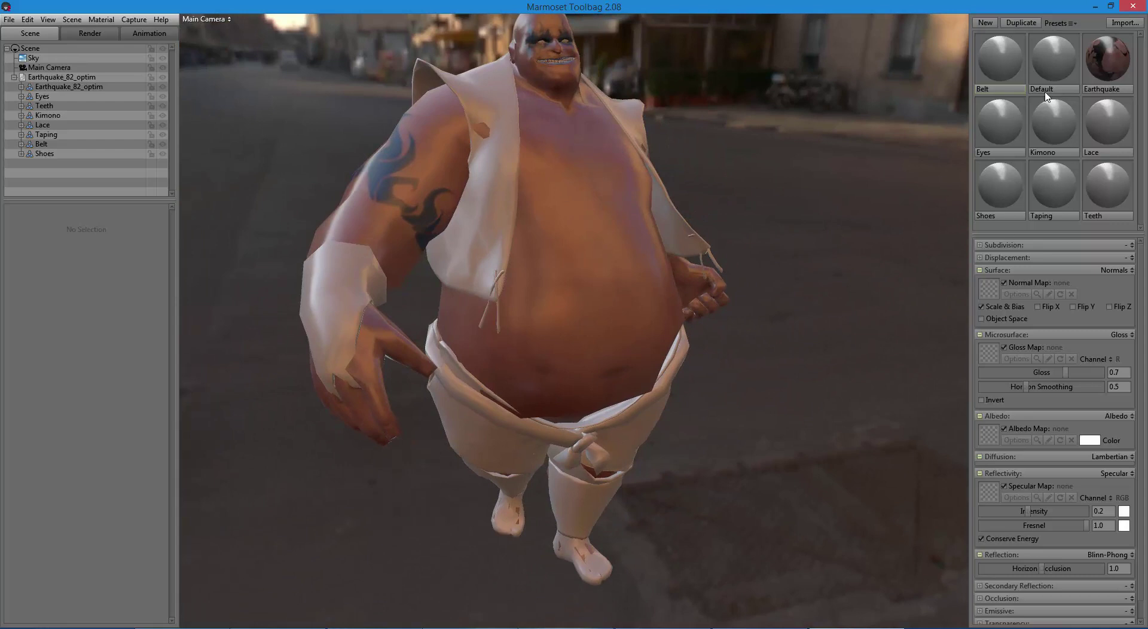
Step: Load Belt_TXTR.tga as the Belt albedo map and Belt_NM.tga as its normal map
left_click(987, 435)
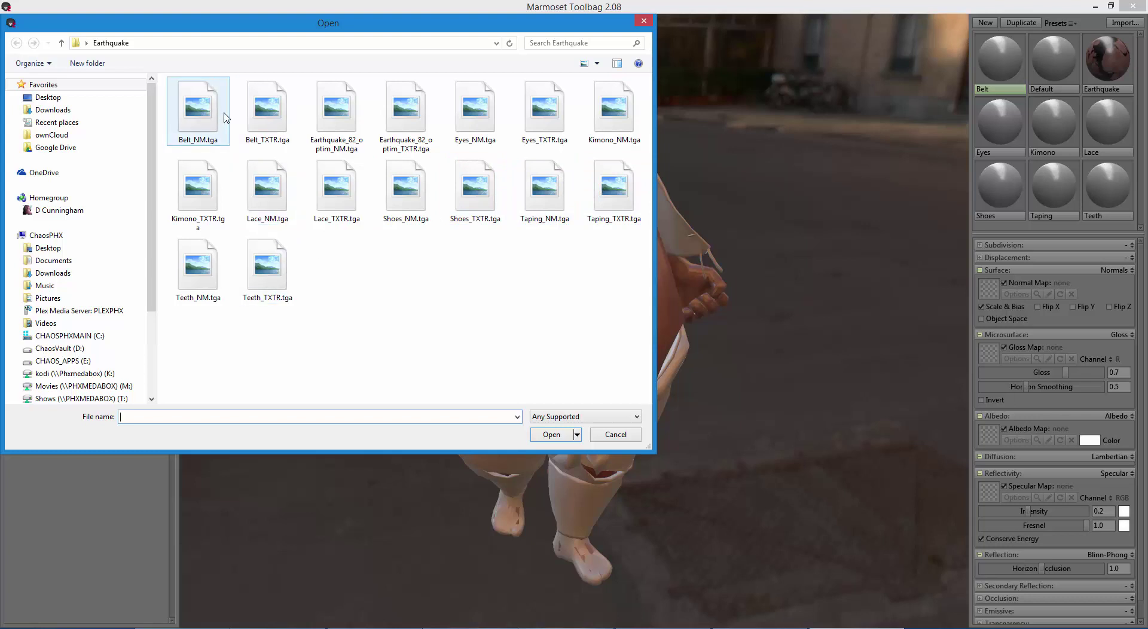
left_click(267, 119)
double_click(268, 119)
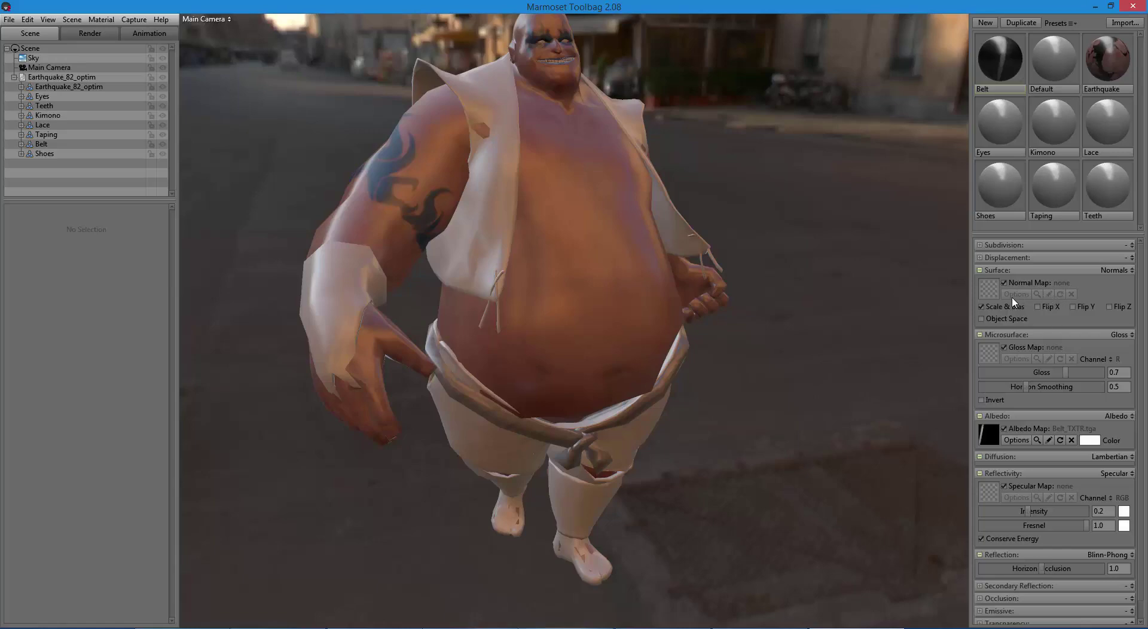
left_click(993, 291)
double_click(211, 119)
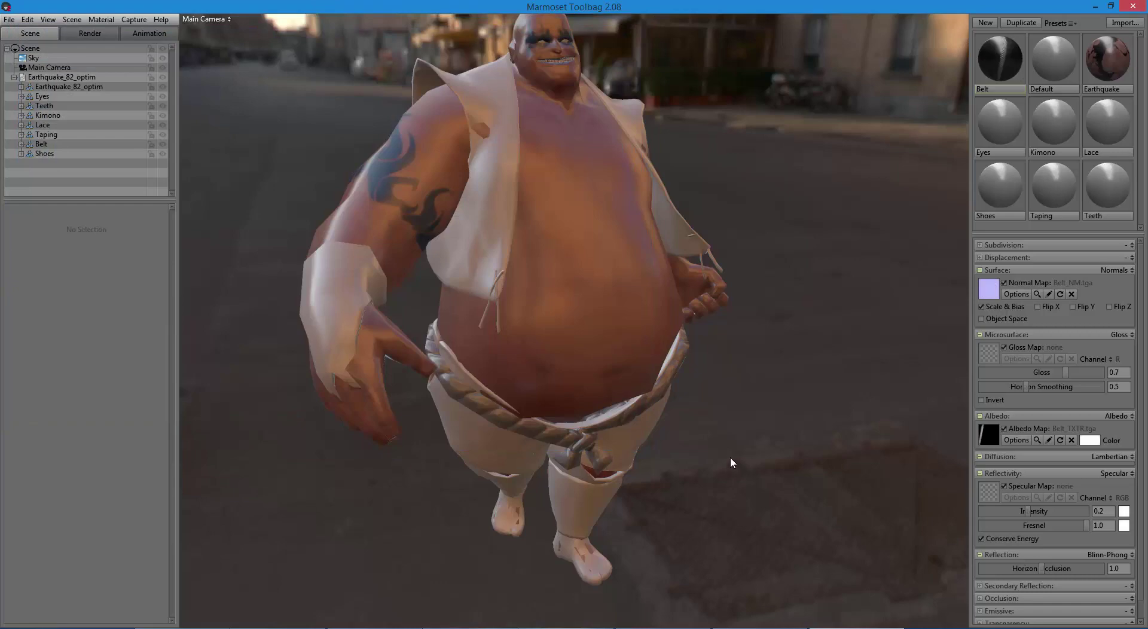
left_click_drag(723, 457, 760, 452)
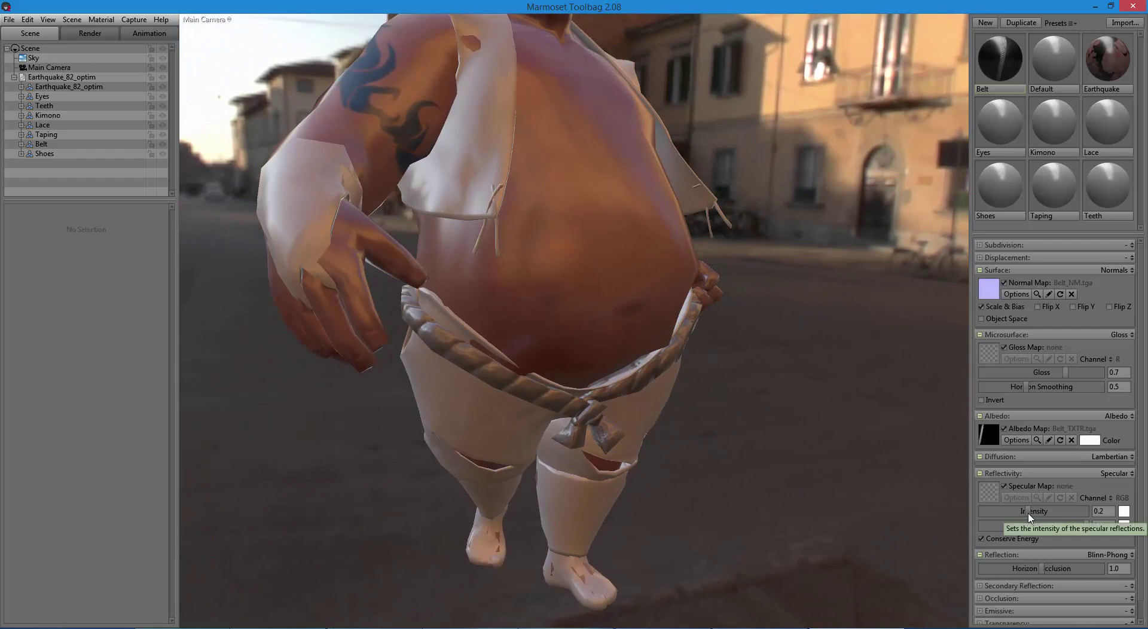
Step: Set the Belt's specular intensity to 0 and its fresnel to 0.027
left_click_drag(1026, 517, 932, 514)
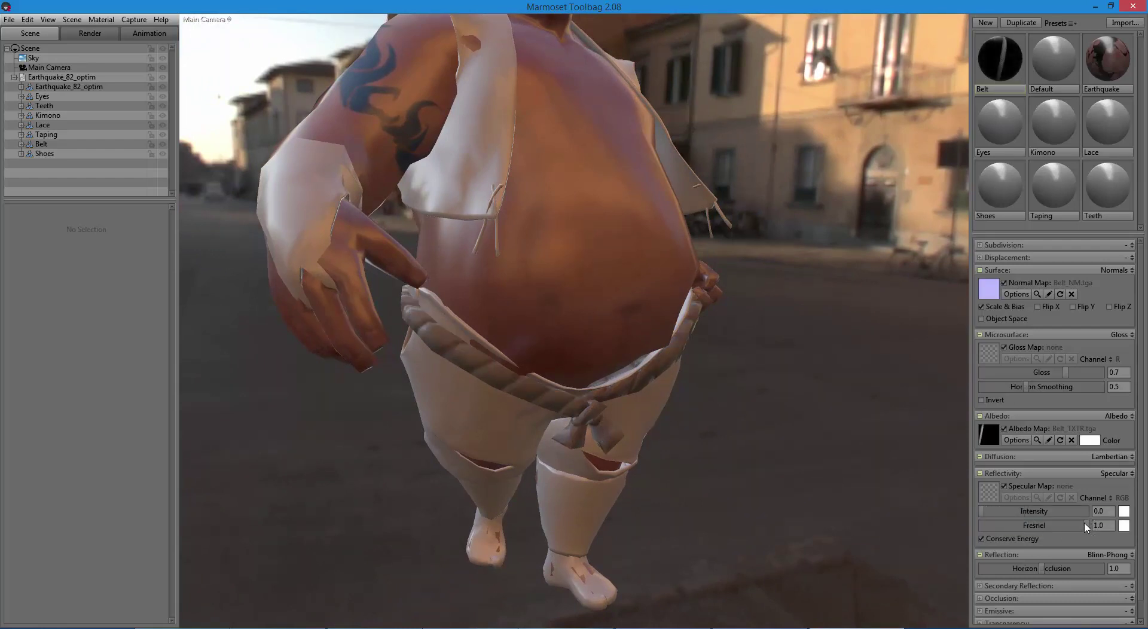
left_click_drag(1086, 527, 992, 526)
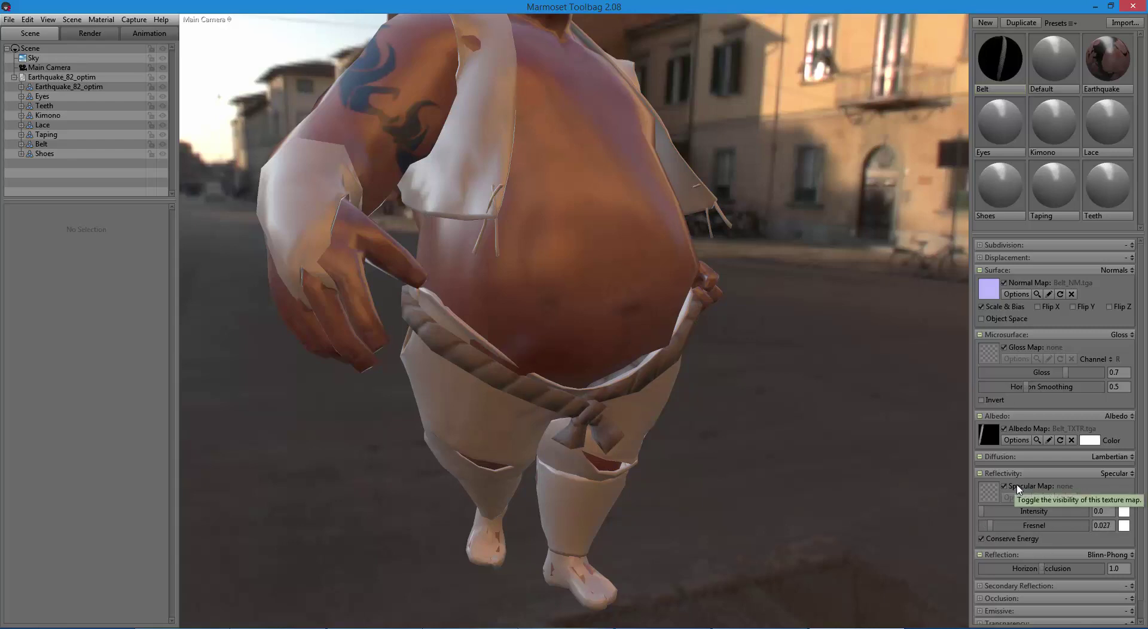
left_click(1113, 59)
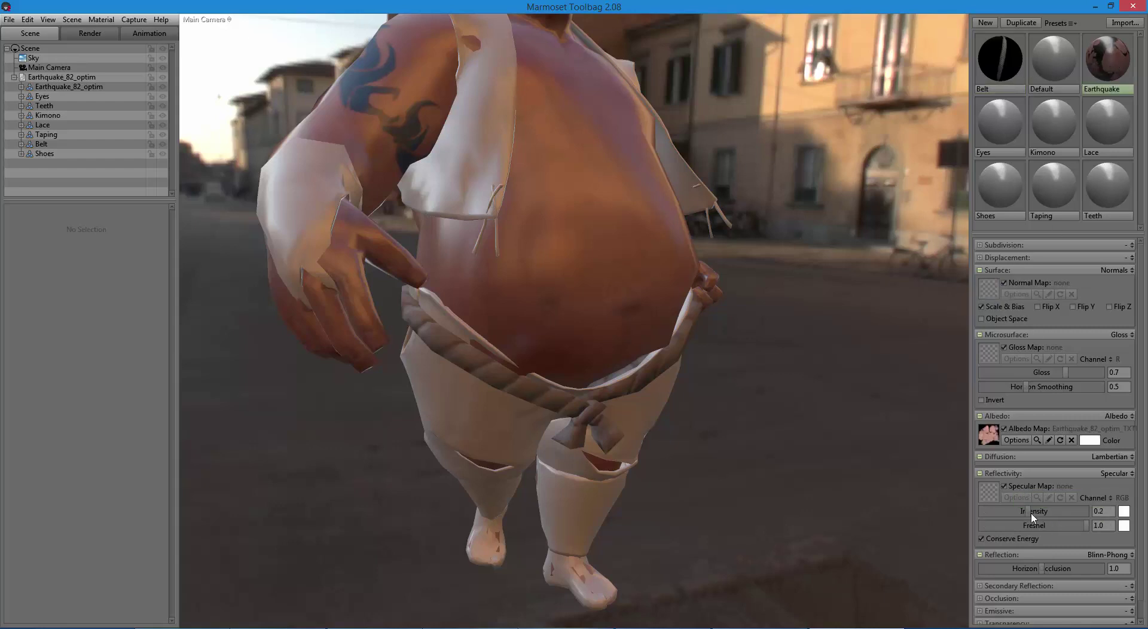
Step: Lower the Earthquake skin's specular intensity and load Earthquake_82_optim_NM.tga as its normal map
mouse_move(1025, 511)
left_mouse_down()
mouse_move(975, 510)
mouse_move(998, 510)
left_mouse_up()
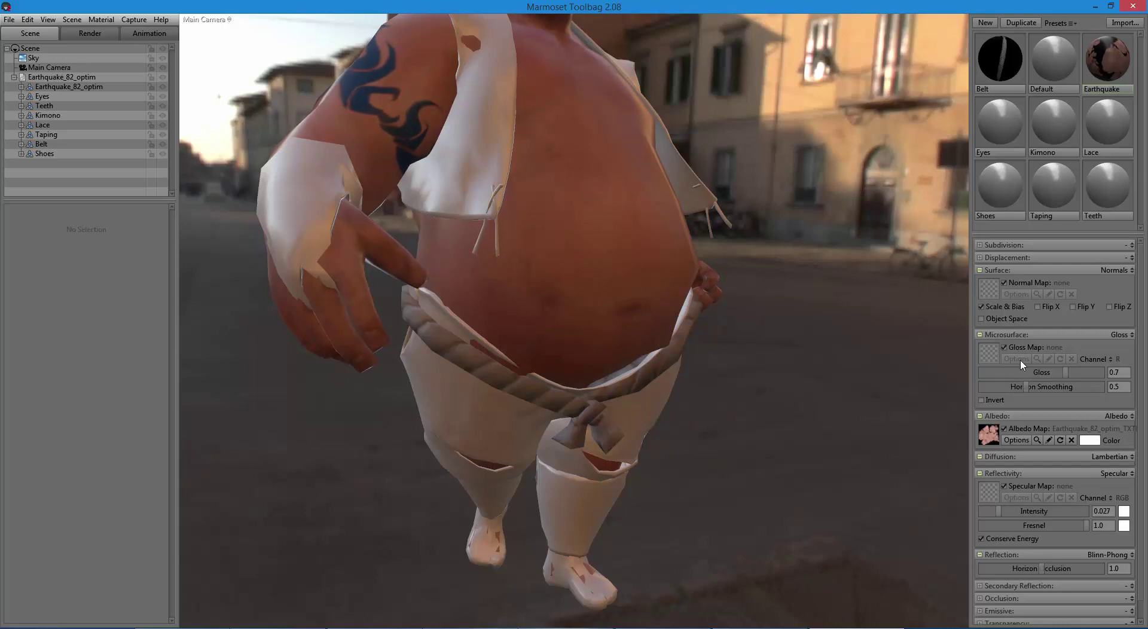
left_click(987, 292)
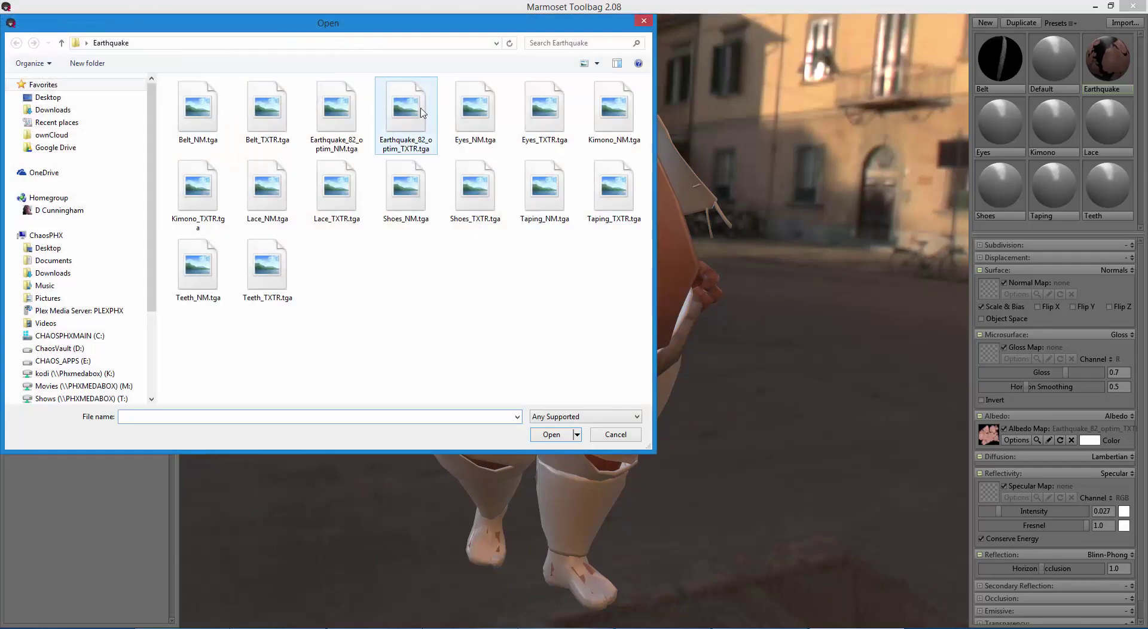
left_click(344, 117)
double_click(344, 117)
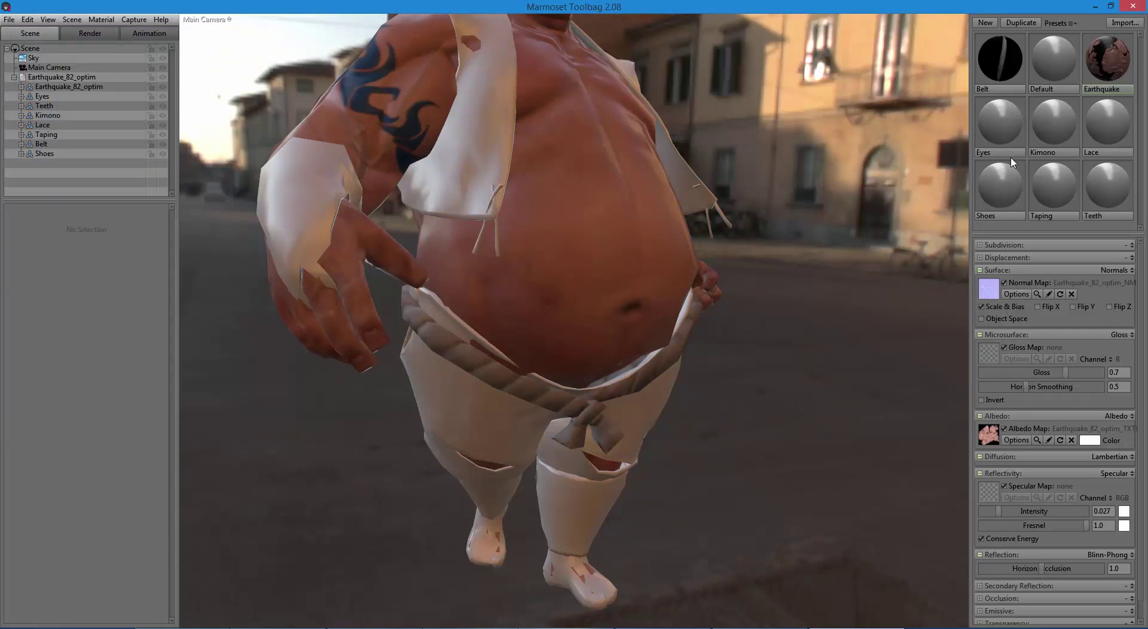
Step: Select the Eyes material and zoom the view in on the character's face
left_click(996, 140)
left_click_drag(863, 202, 802, 277)
scroll(745, 271, "up", 5)
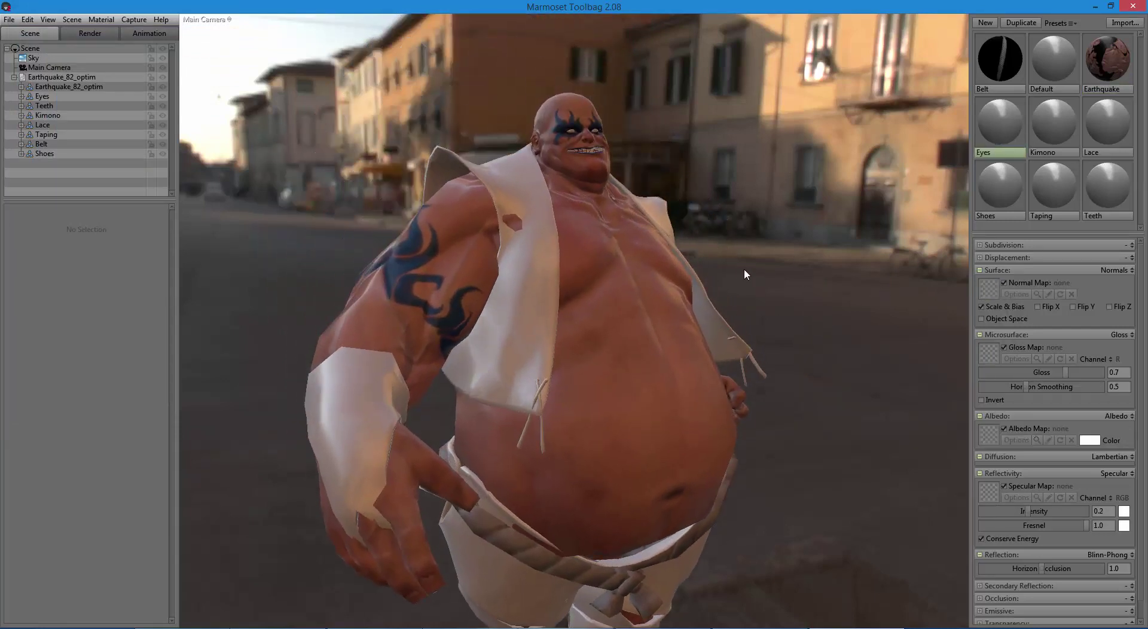
left_click_drag(943, 307, 855, 327)
Step: Give the Eyes material Eyes_TXTR.tga albedo, Eyes_NM.tga normal map and specular intensity 0.021
scroll(879, 320, "up", 3)
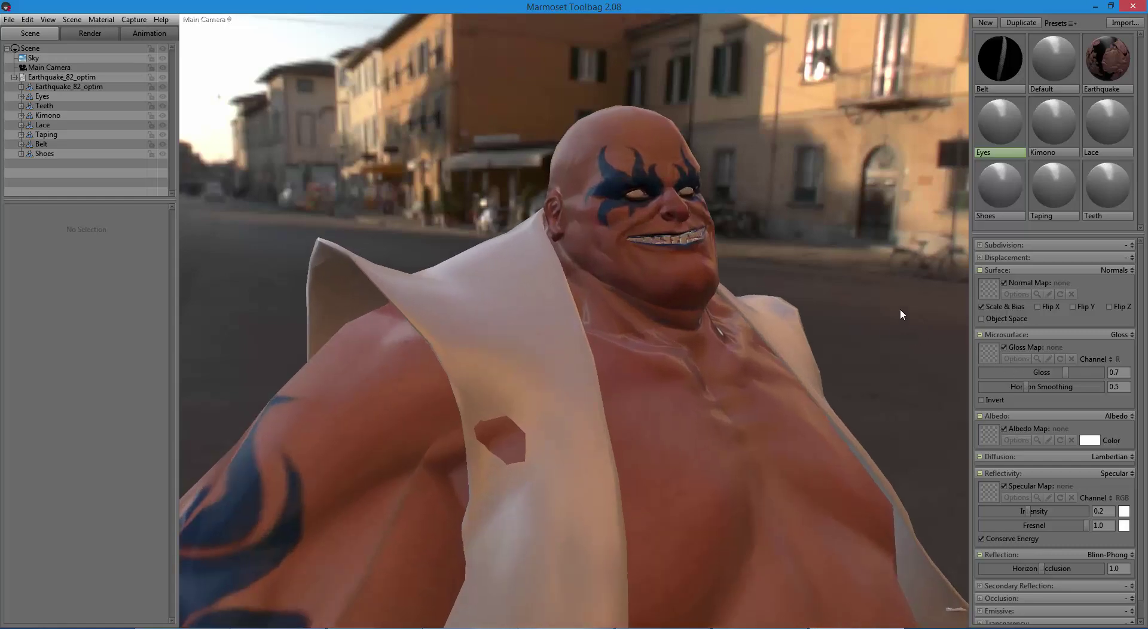
left_click(992, 434)
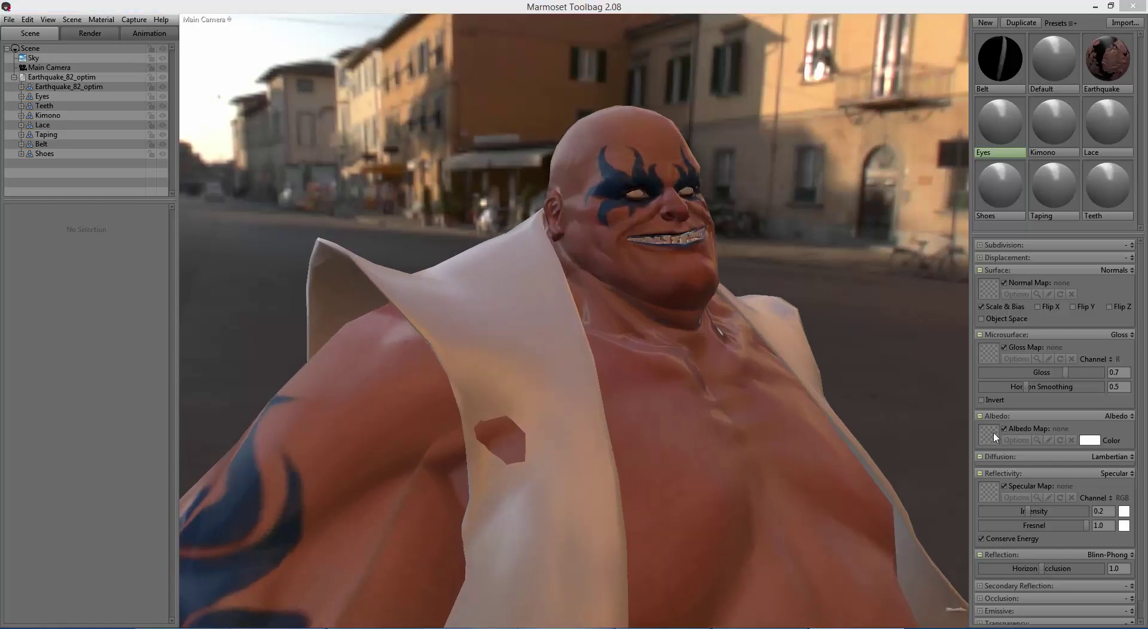
double_click(544, 111)
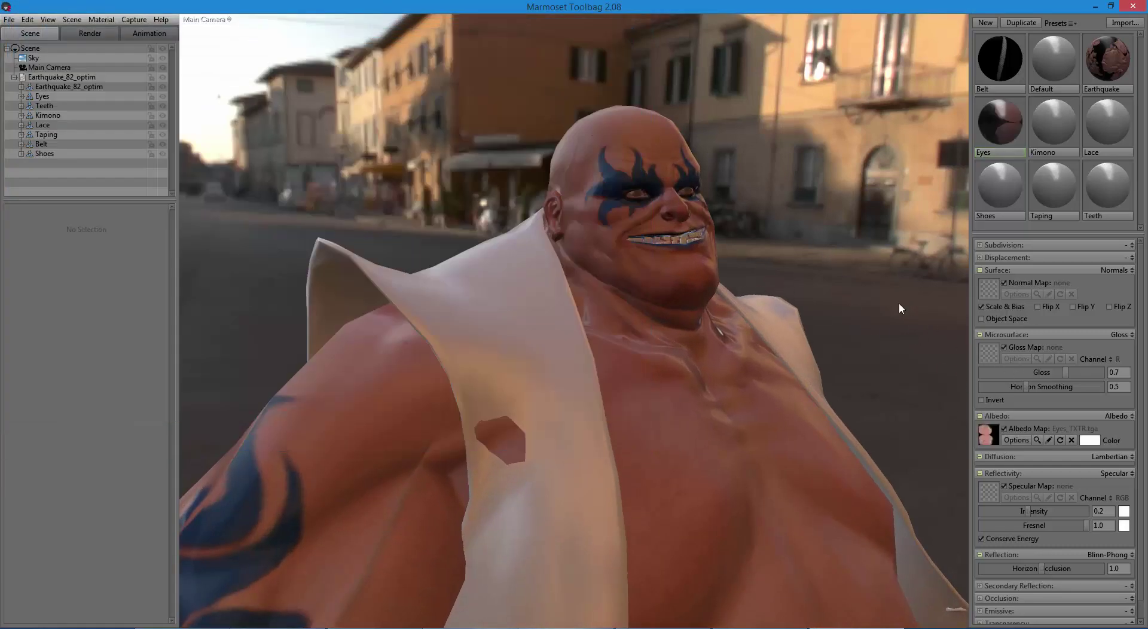
left_click(991, 355)
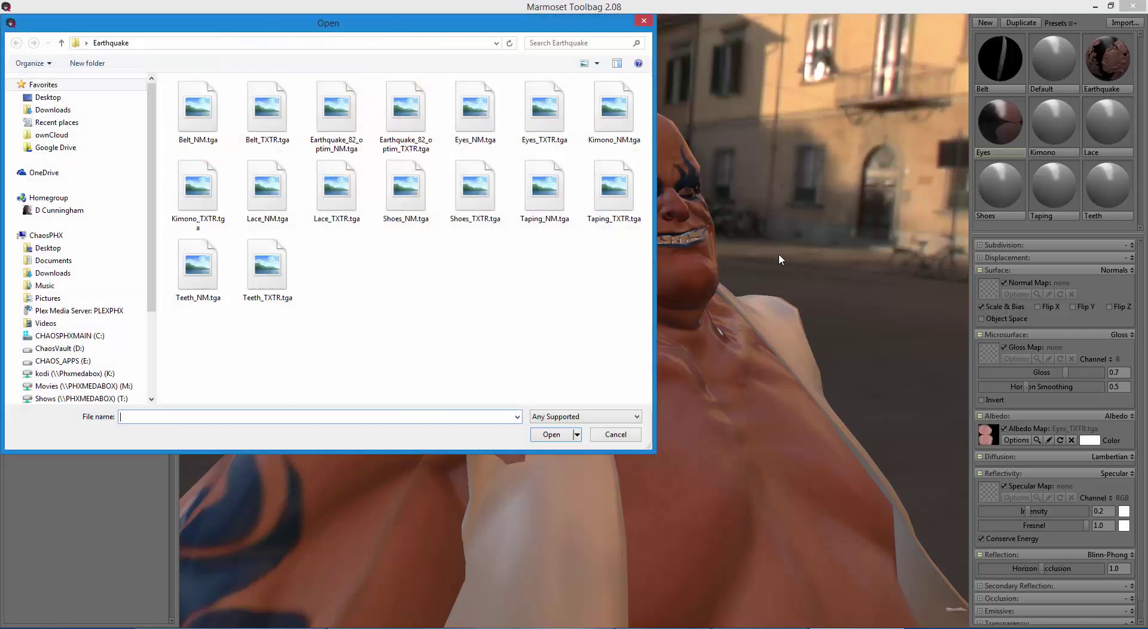
left_click(603, 423)
left_click(981, 293)
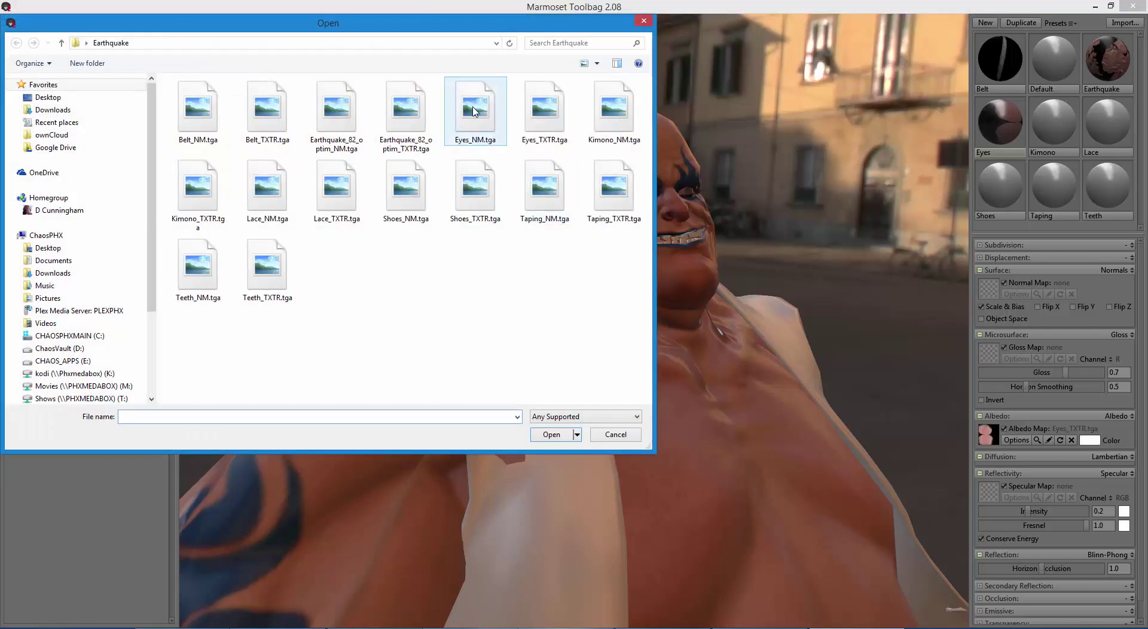
double_click(472, 110)
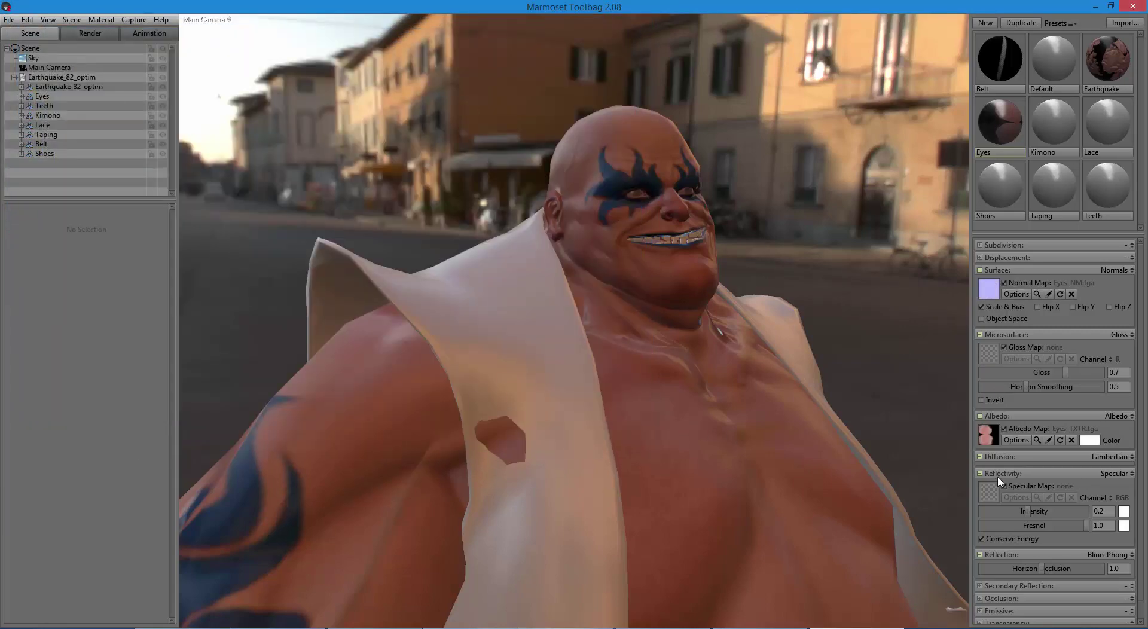
left_click_drag(1034, 513, 996, 510)
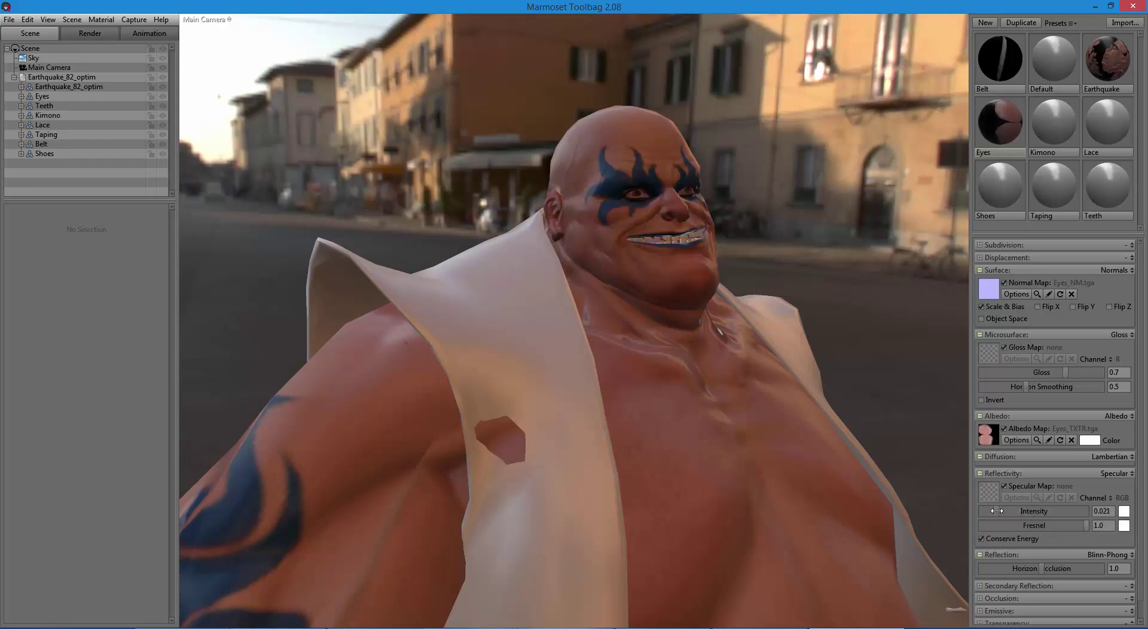
left_click(1038, 124)
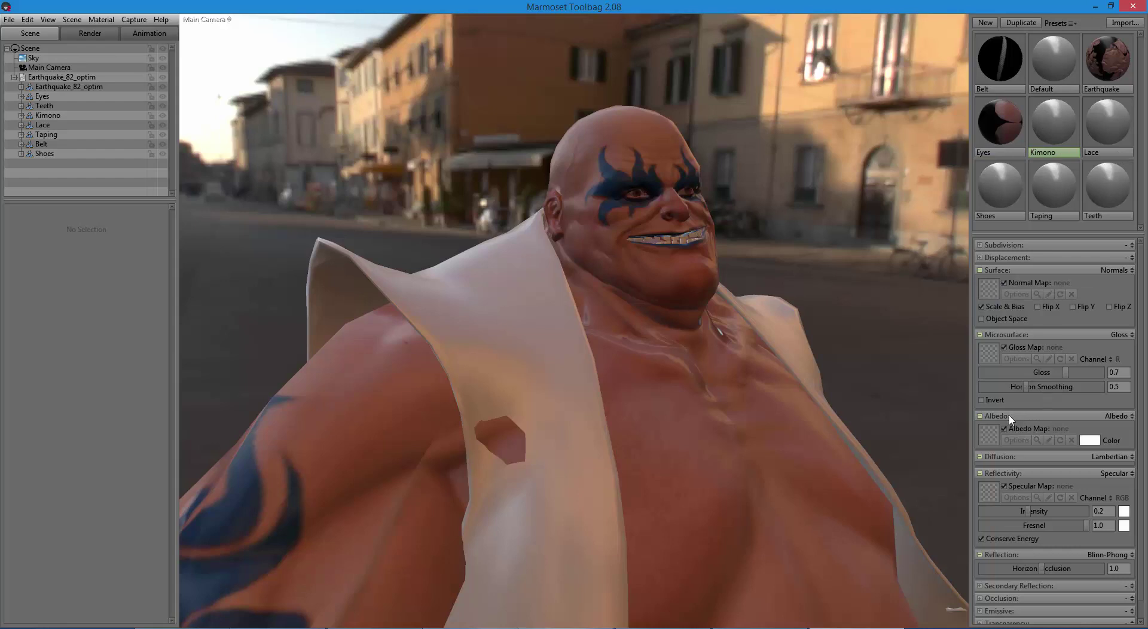
Step: Load Kimono_TXTR.tga as the kimono albedo and drop specular intensity to 0.007
left_click(989, 440)
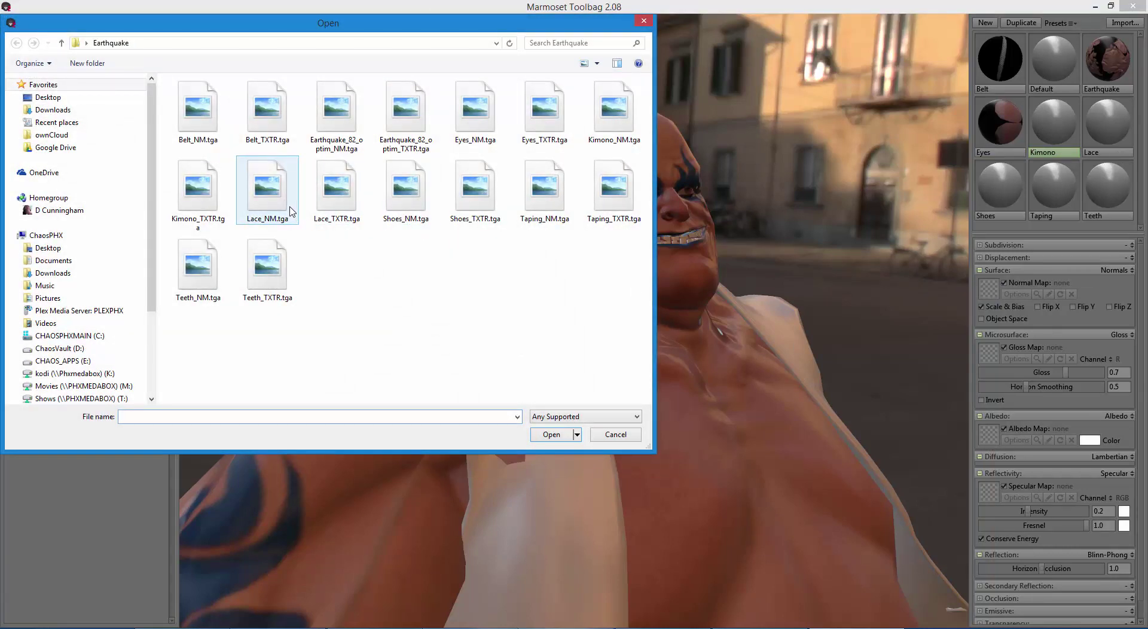
double_click(197, 185)
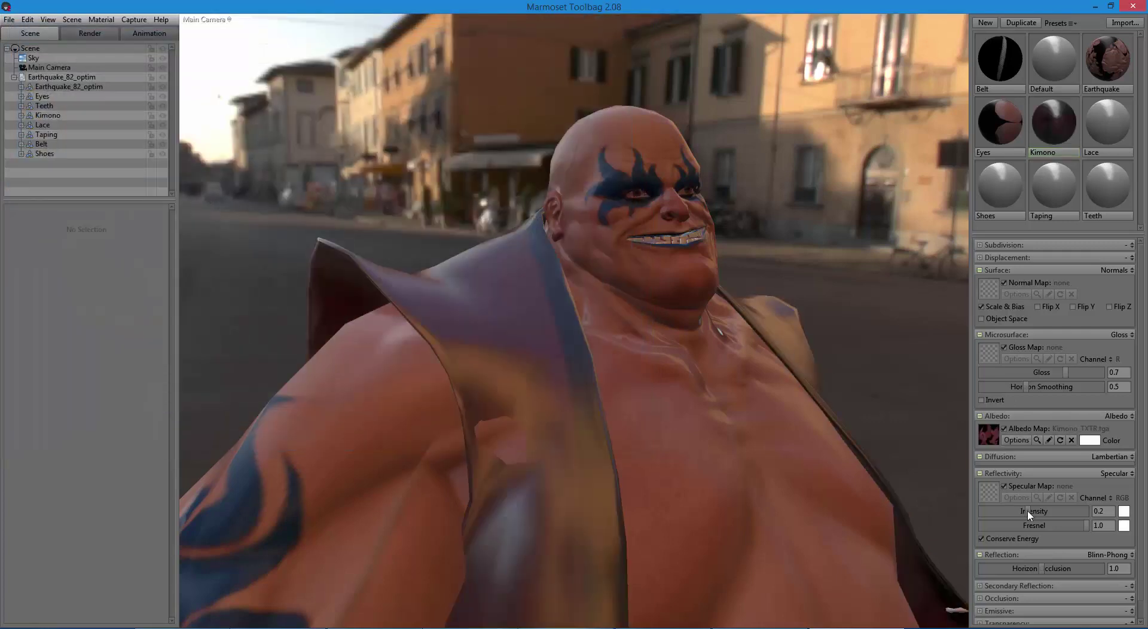
left_click_drag(1026, 510, 999, 514)
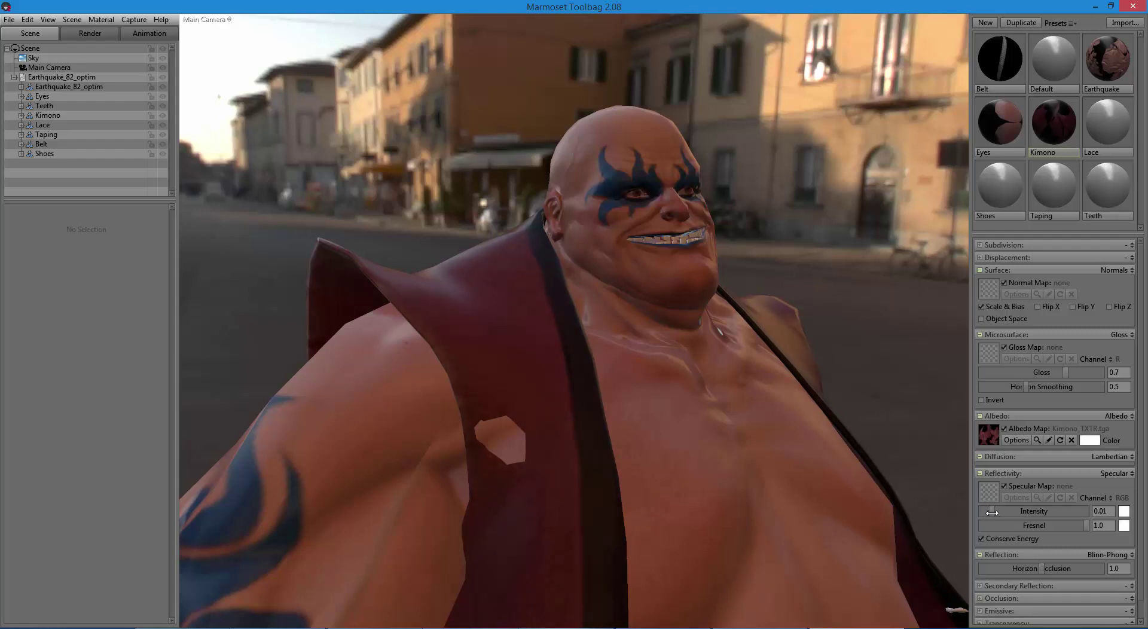
Step: Add Kimono_NM.tga as the kimono normal map and orbit to inspect the deep red cloth
left_click(988, 289)
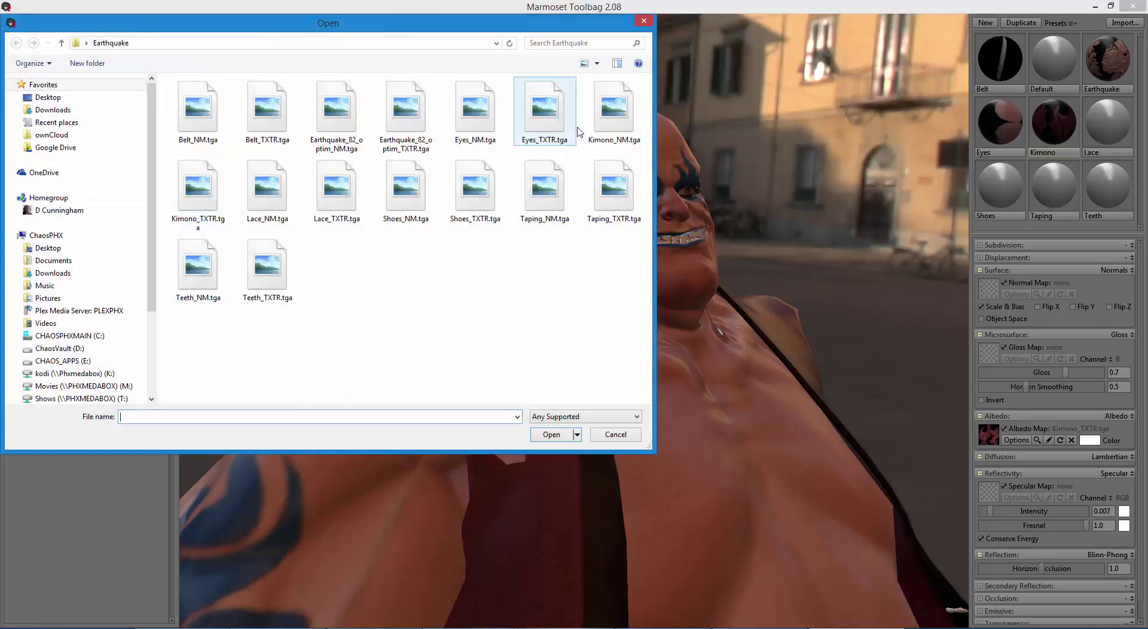
left_click(604, 110)
double_click(595, 107)
left_click_drag(878, 344, 745, 358)
left_click_drag(818, 325, 678, 453)
left_click_drag(686, 446, 924, 237)
Step: Select the Lace material and load Lace_TXTR.tga as its albedo map
left_click(1107, 130)
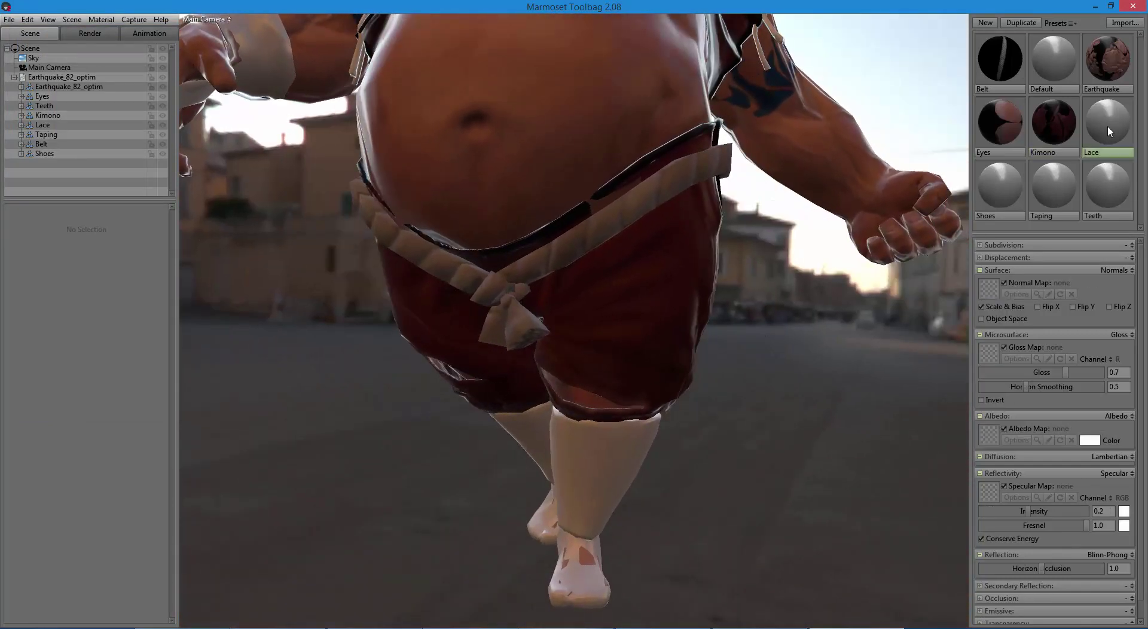
left_click_drag(883, 320, 846, 395)
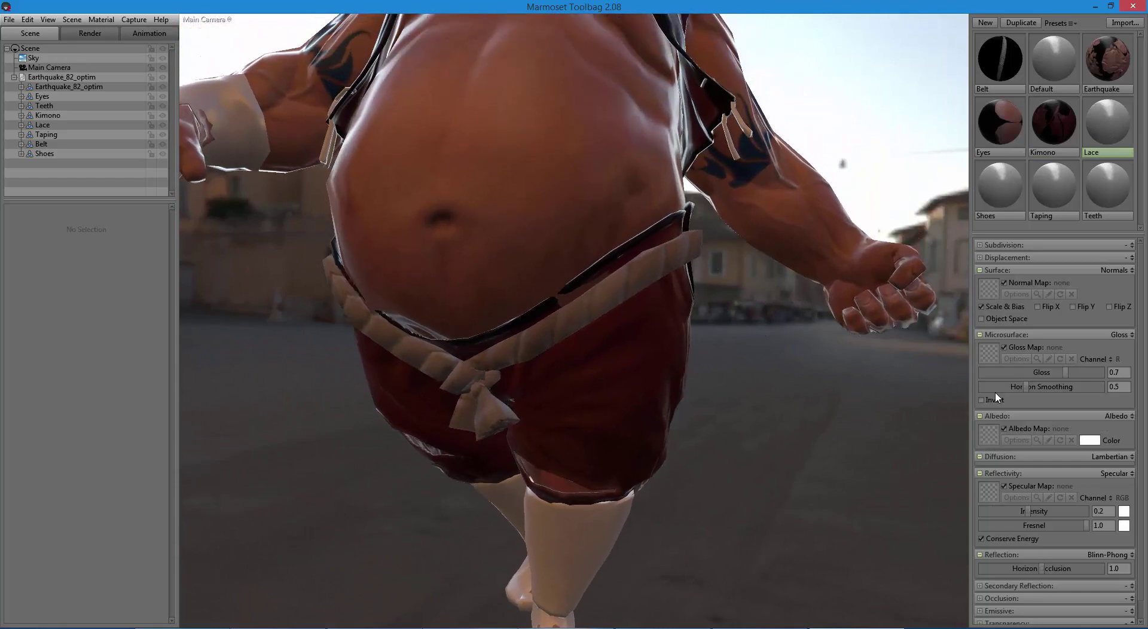
left_click(988, 443)
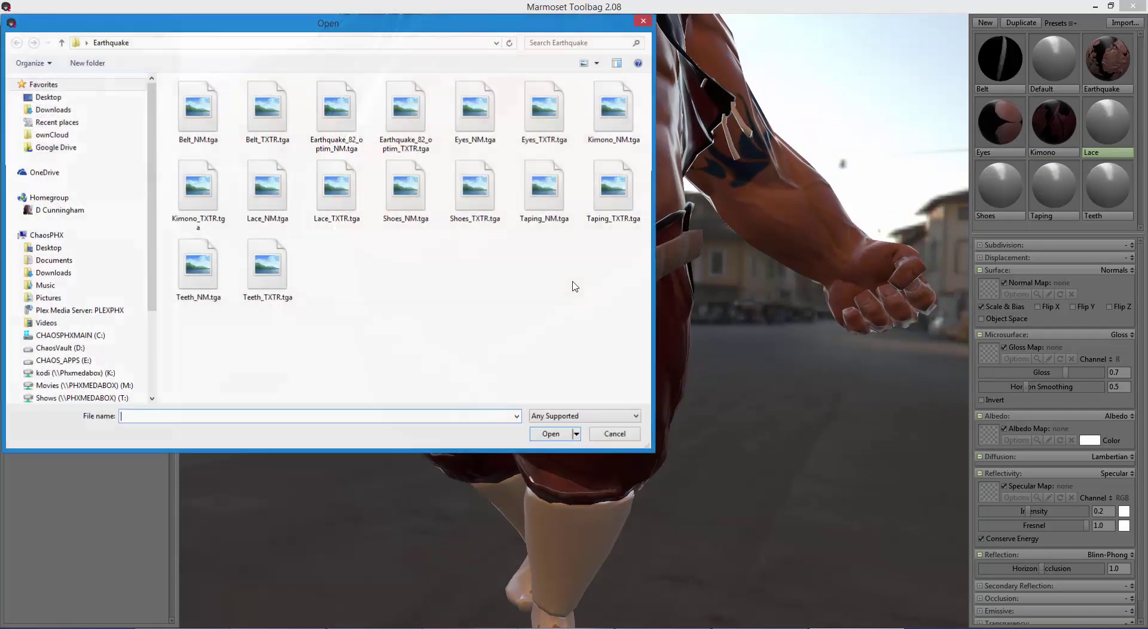
double_click(355, 190)
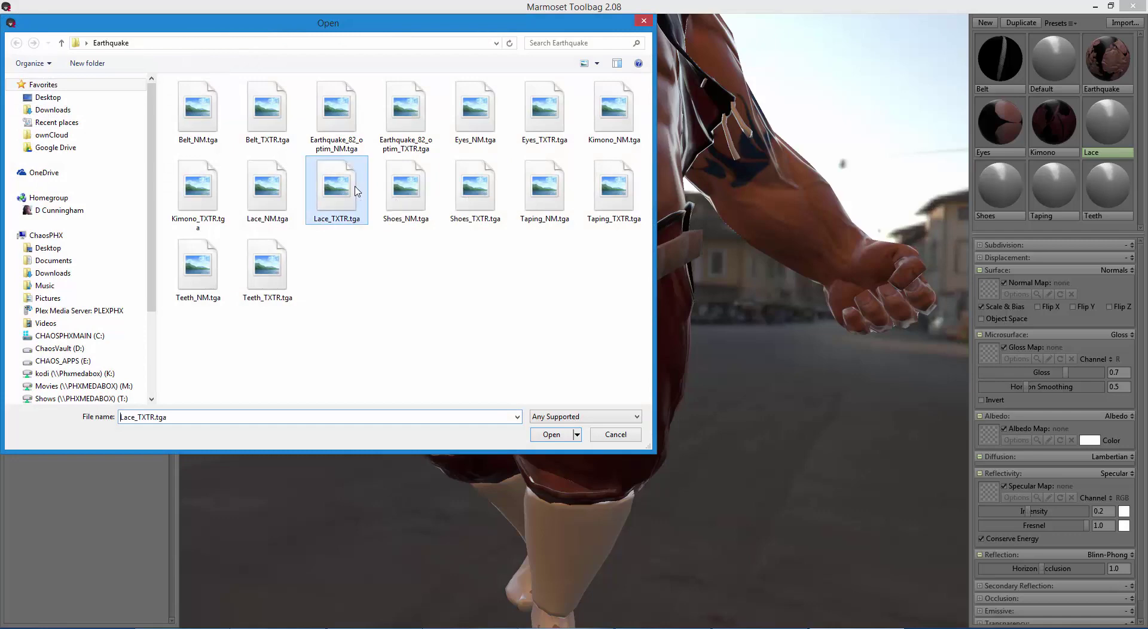
Step: Load Lace_NM.tga into the lace gloss map and lower intensity to 0.002, fresnel 0.03
left_click(988, 352)
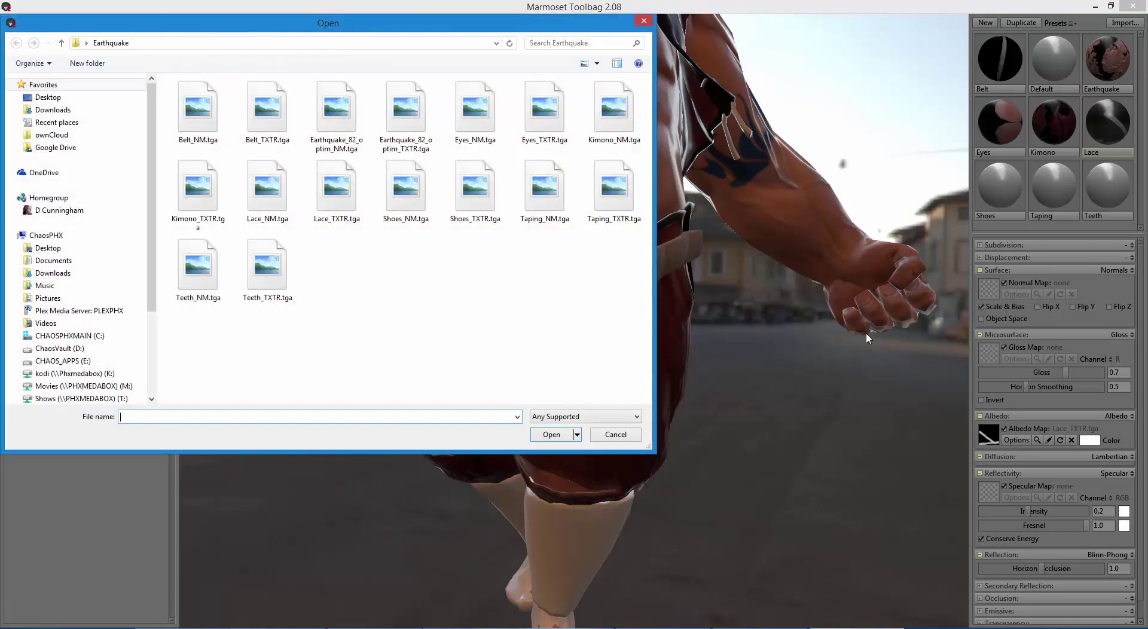
left_click(287, 197)
double_click(287, 197)
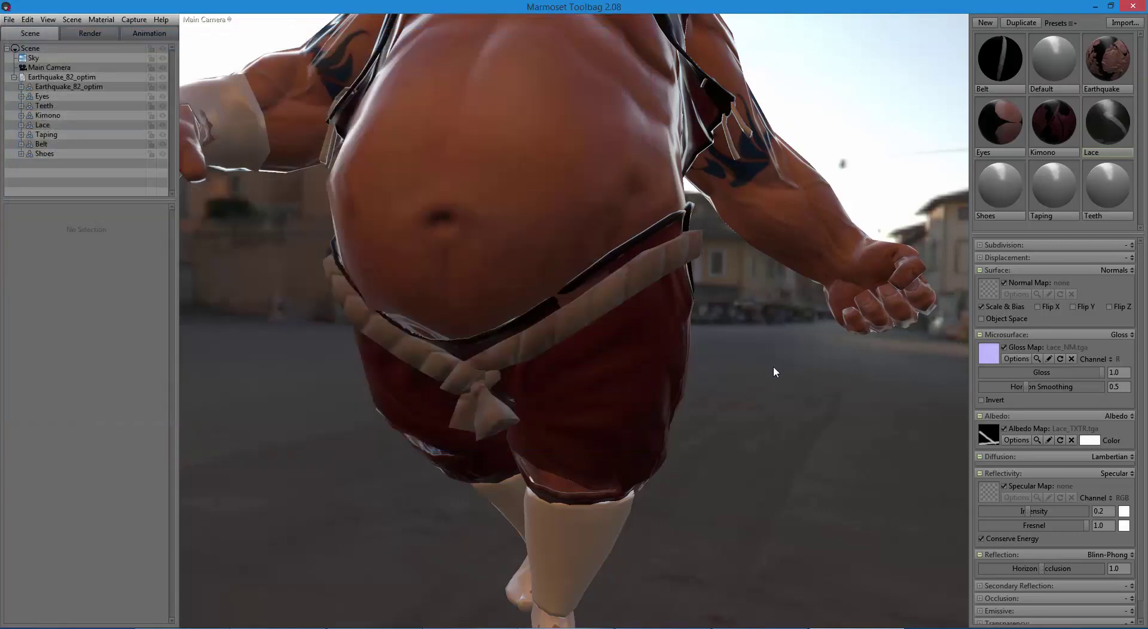
left_click_drag(1029, 511, 992, 525)
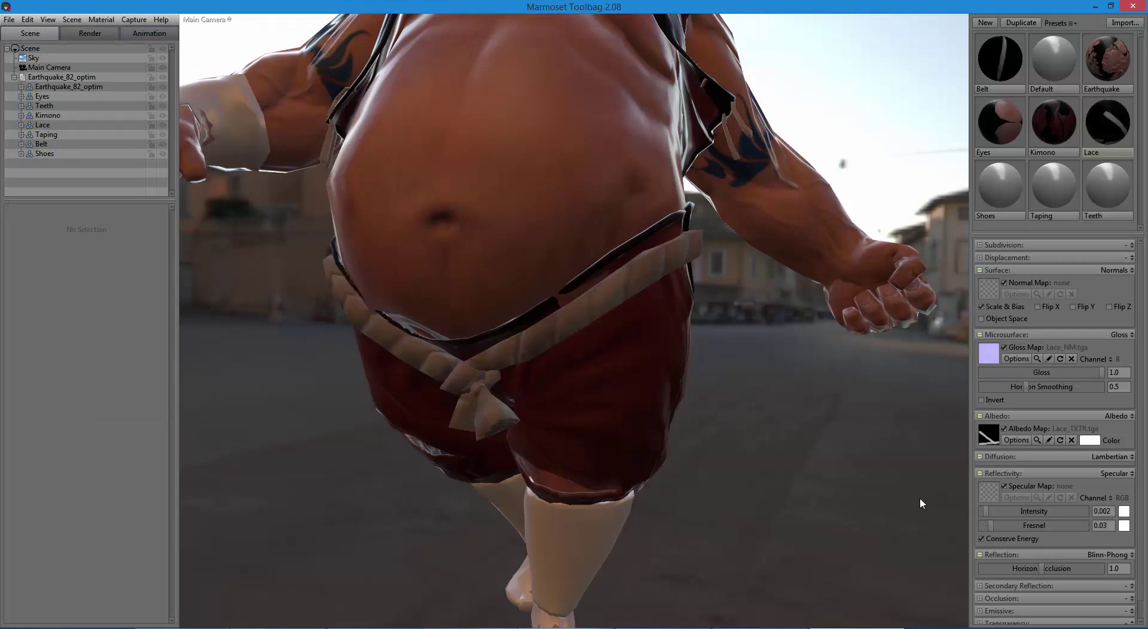
left_click_drag(919, 498, 807, 411)
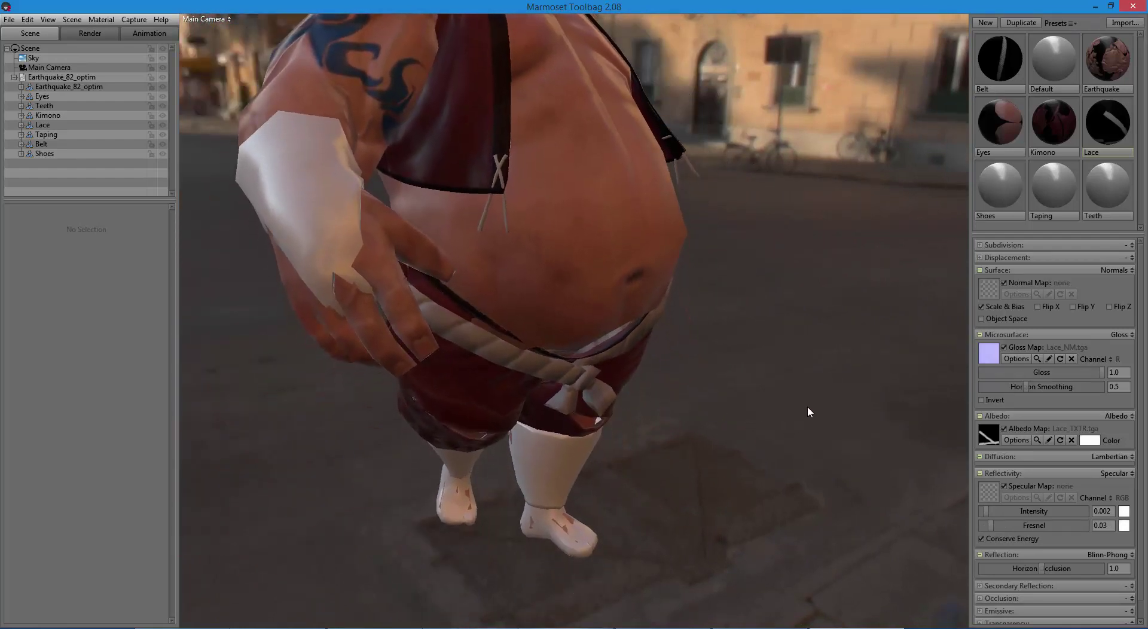
left_click(996, 191)
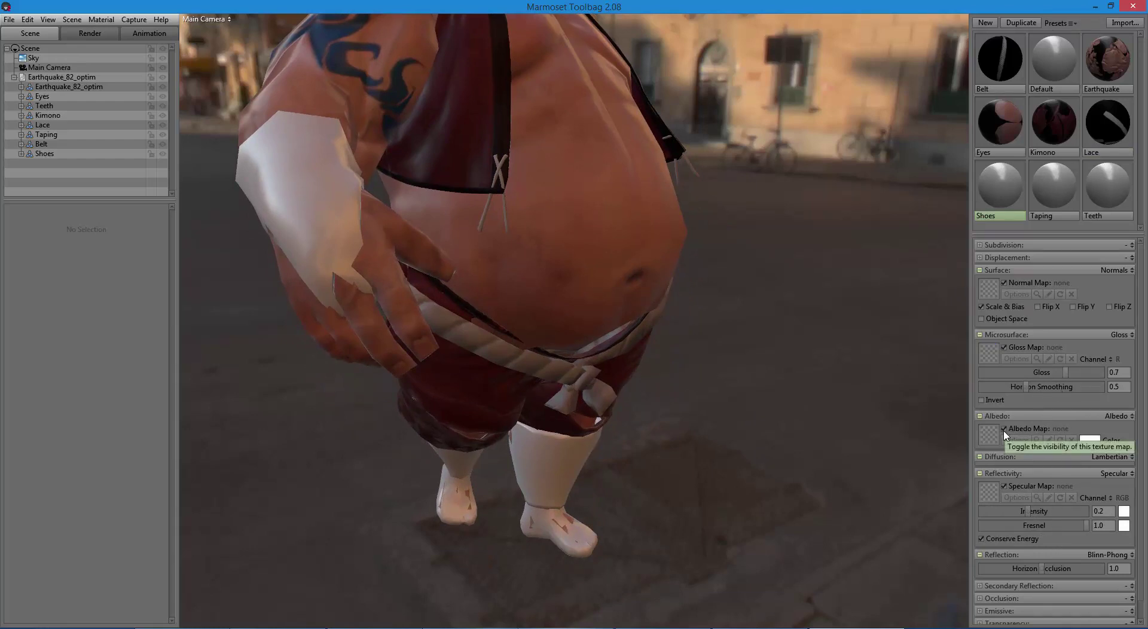
Step: Load Shoes_TXTR.tga as the shoes' albedo and Shoes_NM.tga as their normal map
left_click(991, 441)
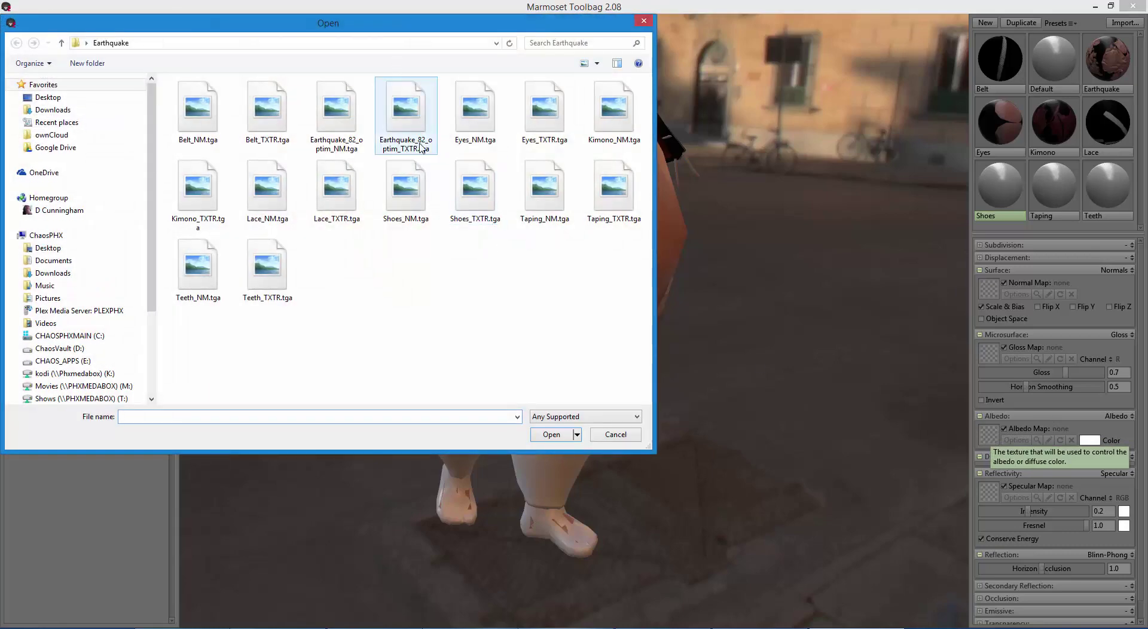
left_click(472, 203)
double_click(473, 202)
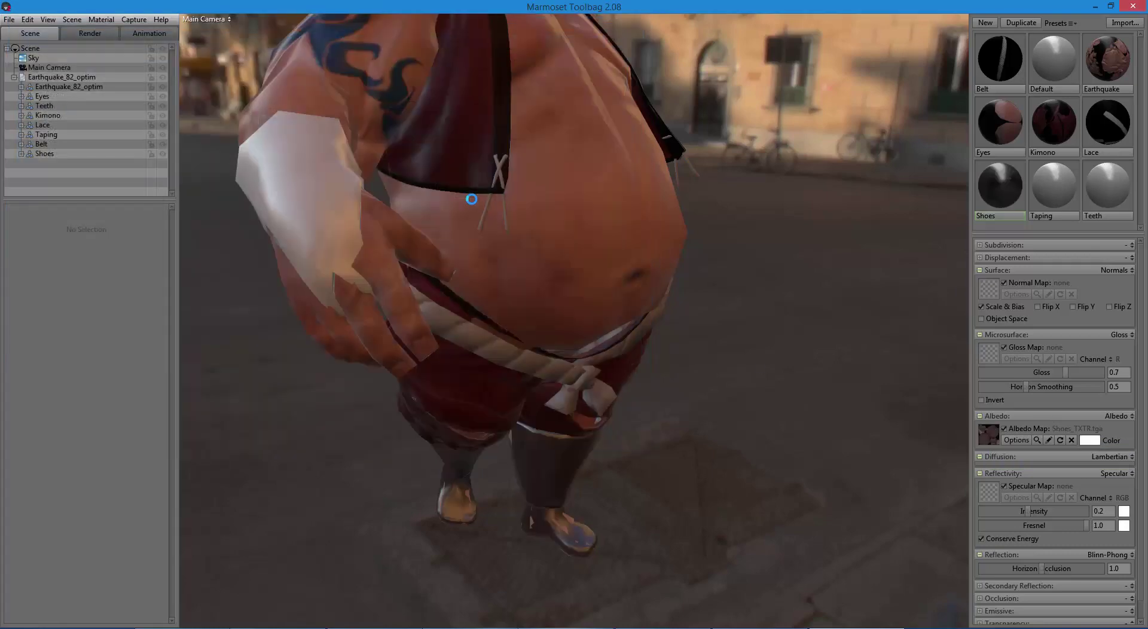
left_click(996, 299)
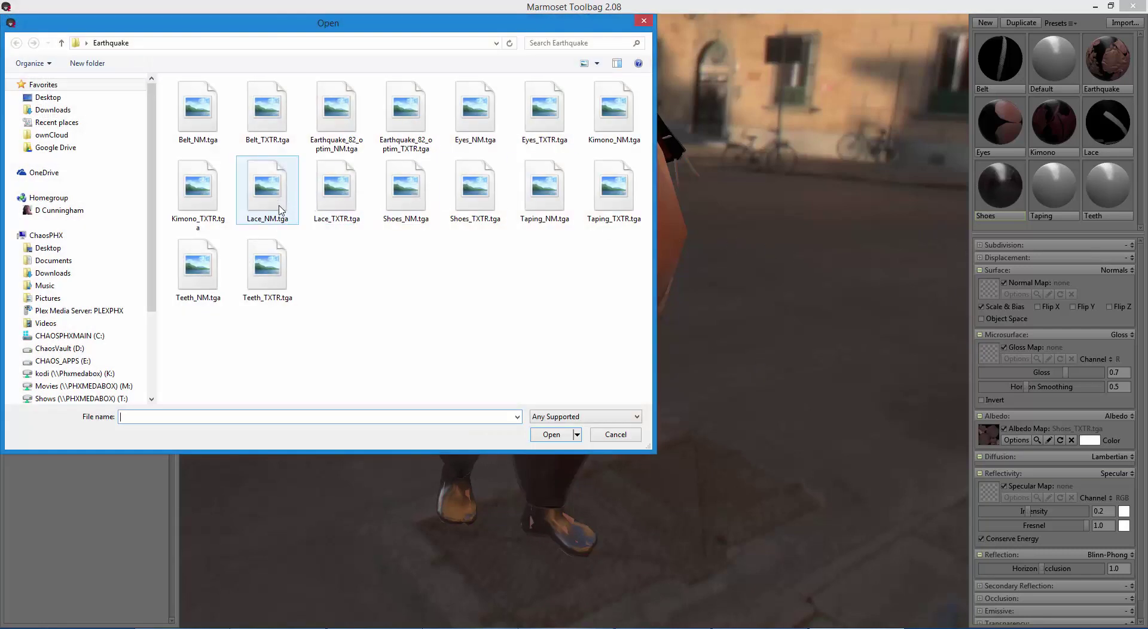
double_click(405, 188)
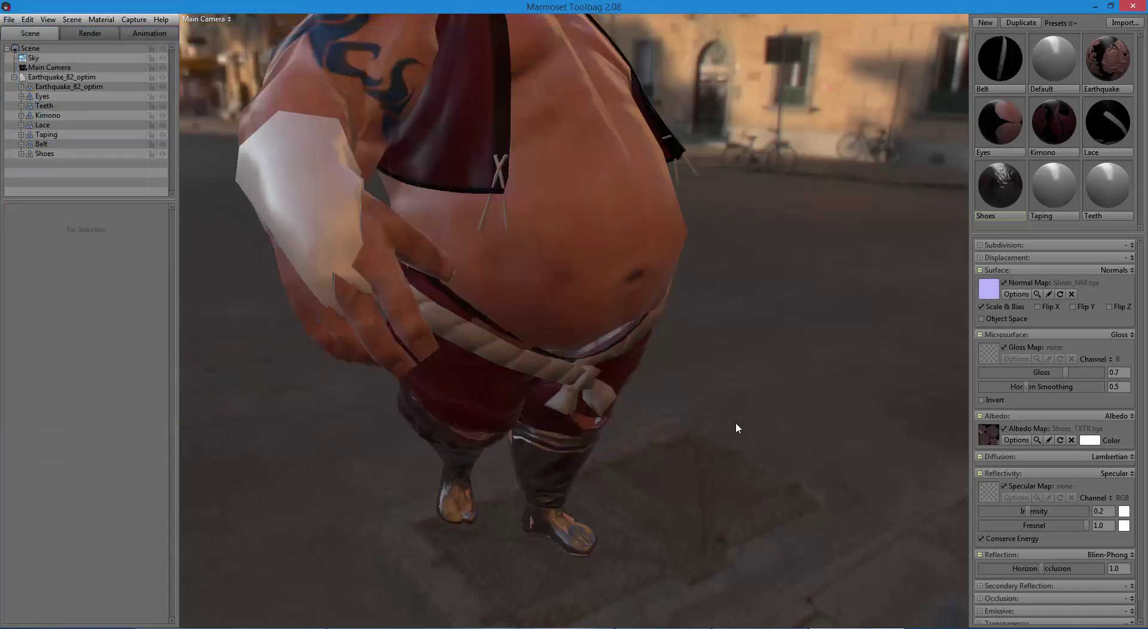
Step: Set the shoes' specular intensity to 0.003 and fresnel to 0.323
mouse_move(1034, 516)
left_mouse_down()
mouse_move(982, 513)
mouse_move(984, 525)
mouse_move(1046, 526)
mouse_move(1030, 525)
left_mouse_up()
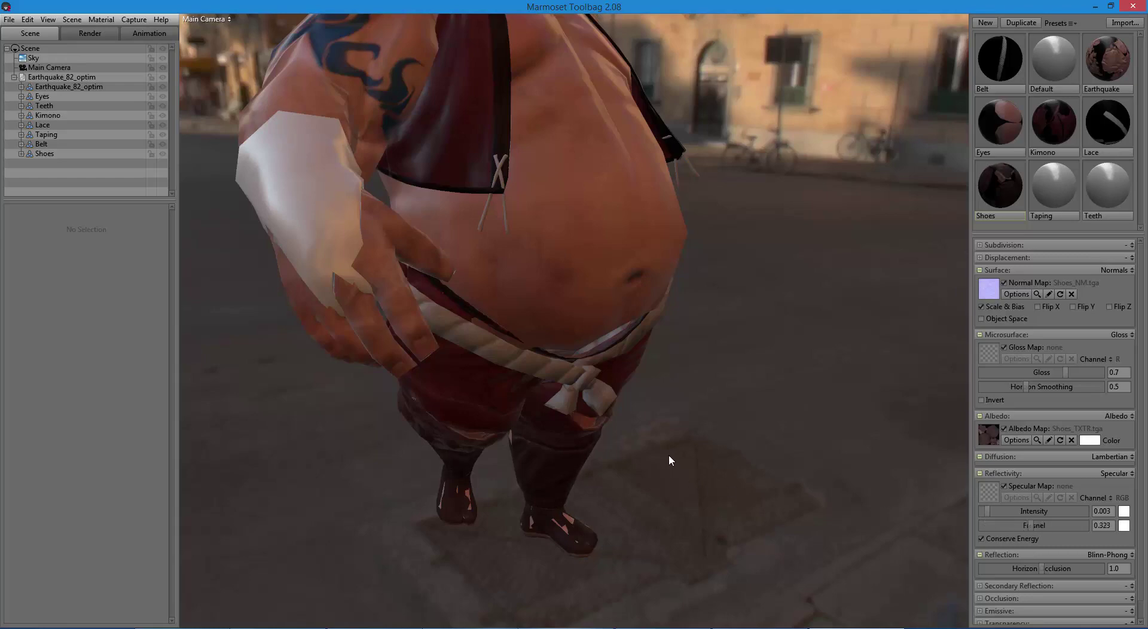
left_click_drag(668, 456, 741, 495)
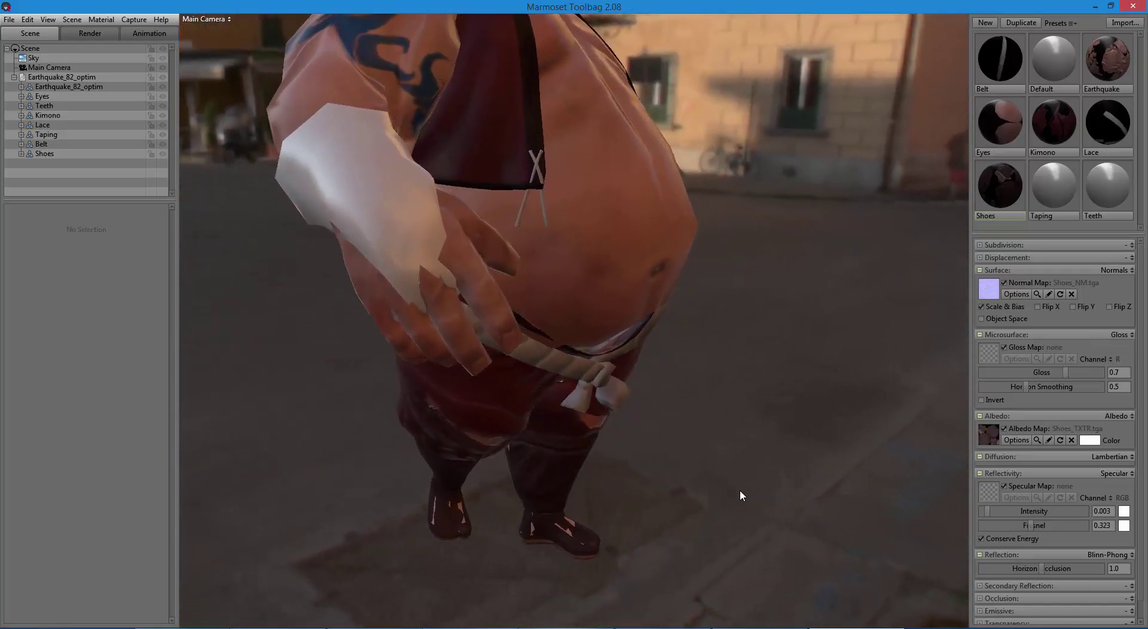
left_click(1093, 201)
left_click_drag(789, 260, 819, 377)
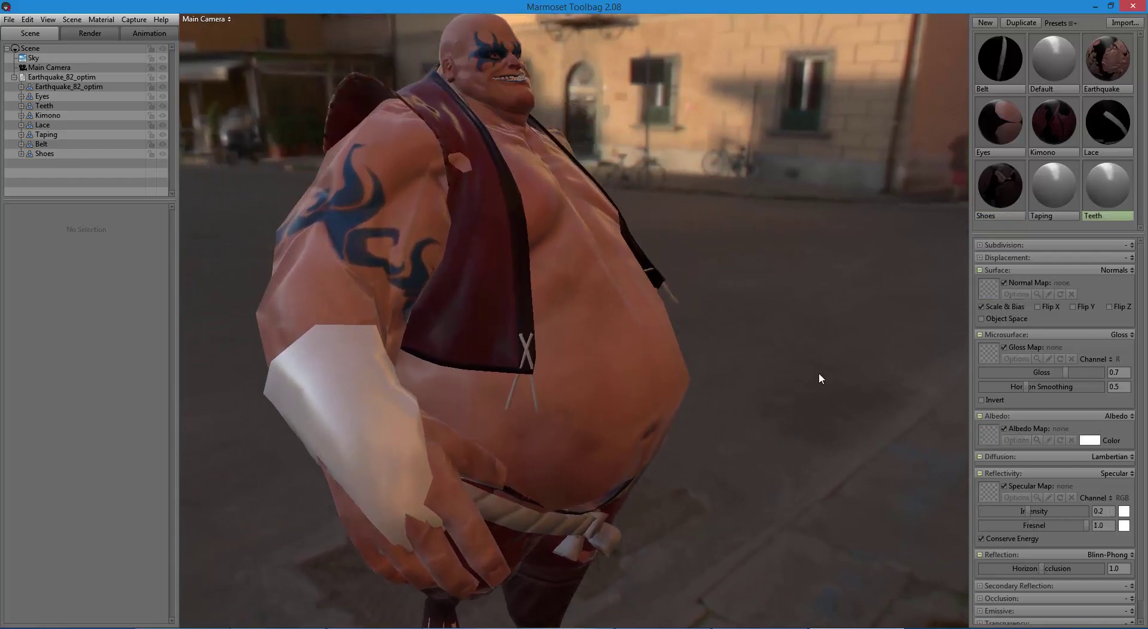
Step: Zero the Teeth specular intensity and load Teeth_TXTR.tga albedo and Teeth_NM.tga normal maps
left_click(985, 491)
left_click(555, 434)
left_click_drag(1028, 514, 987, 525)
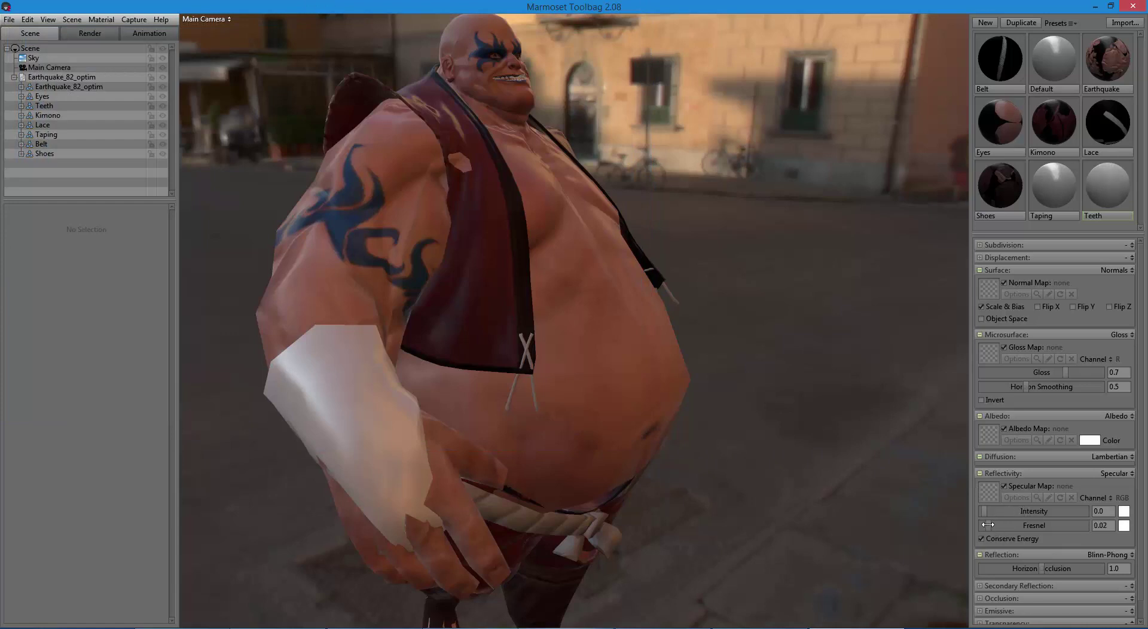
left_click(989, 440)
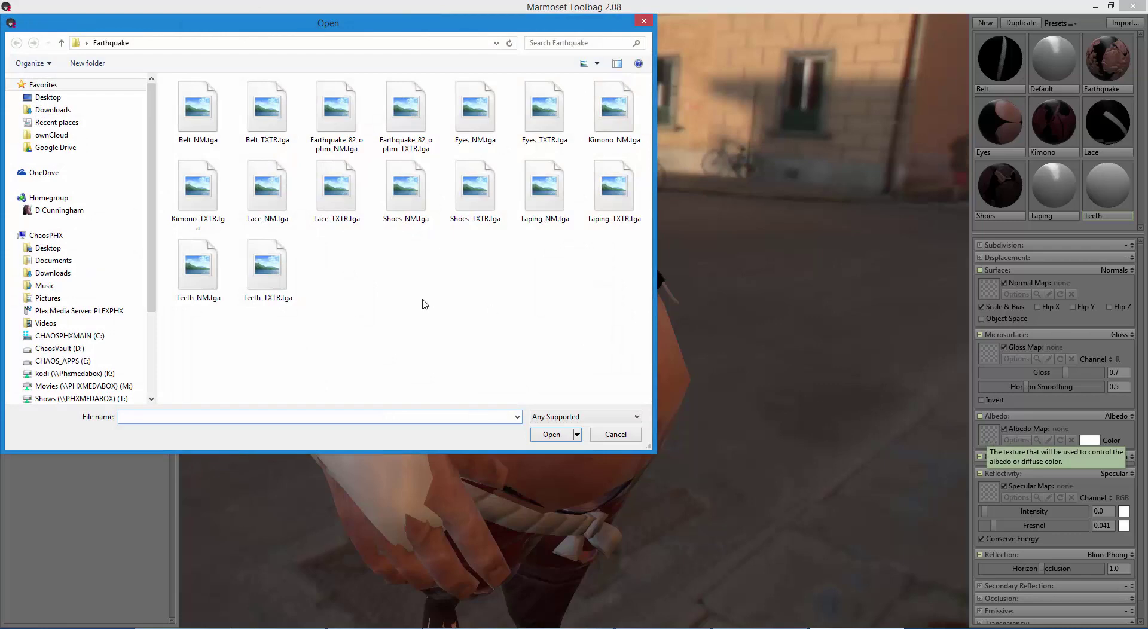
double_click(274, 281)
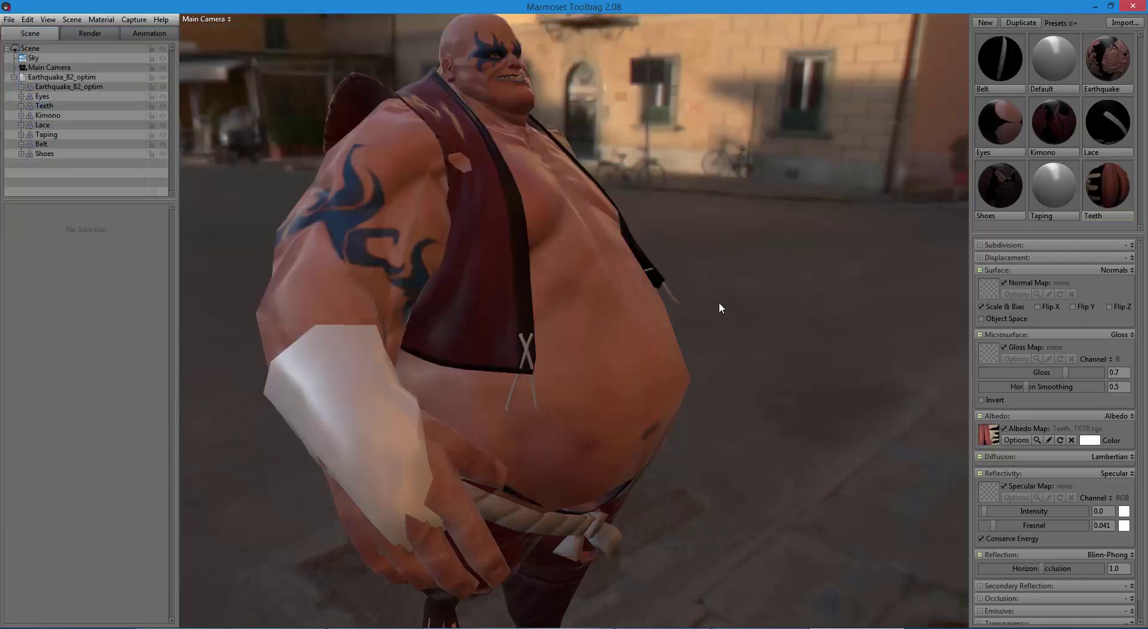
left_click(986, 296)
double_click(210, 277)
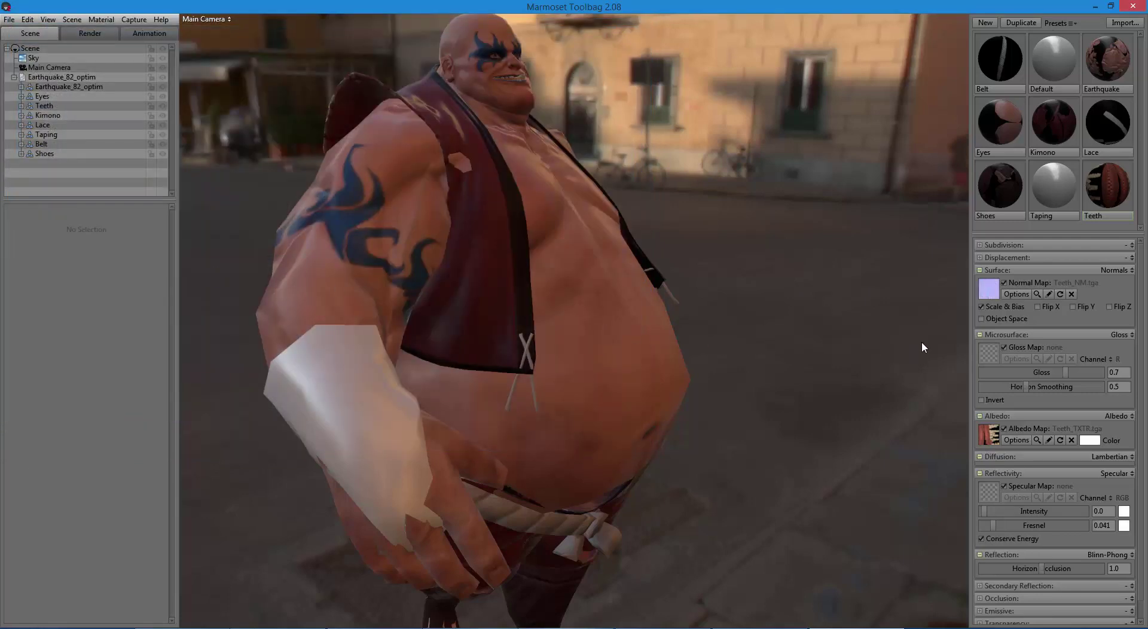
Step: Give Taping the Taping_TXTR.tga albedo, Taping_NM.tga normal map and specular intensity 0.002
left_click(1052, 209)
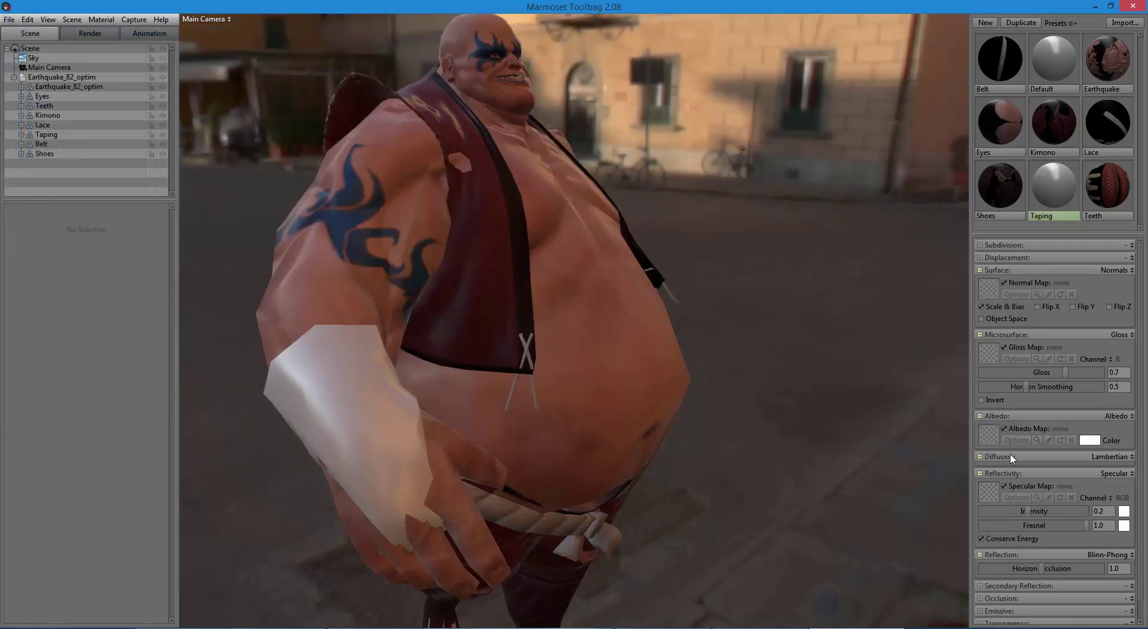
left_click(989, 438)
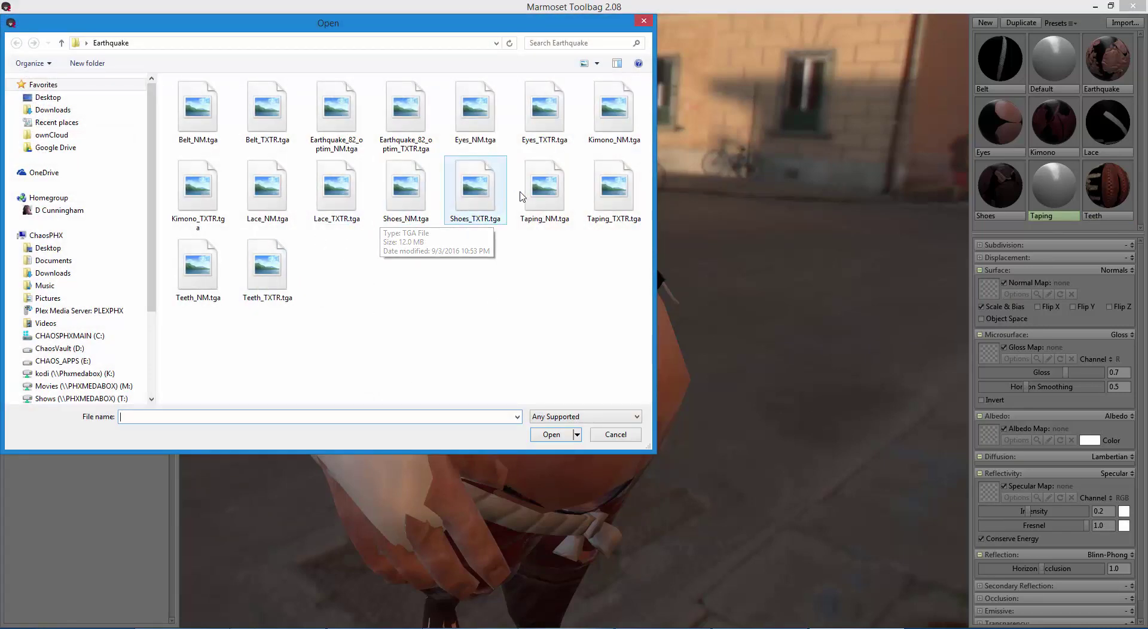
double_click(615, 186)
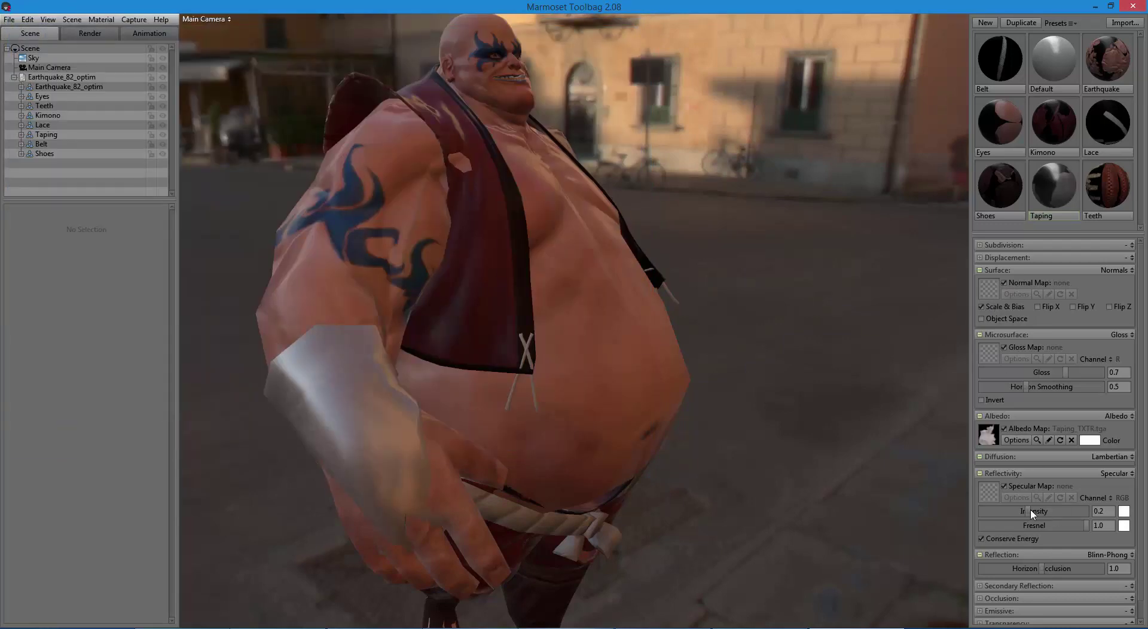
left_click_drag(1032, 513, 988, 512)
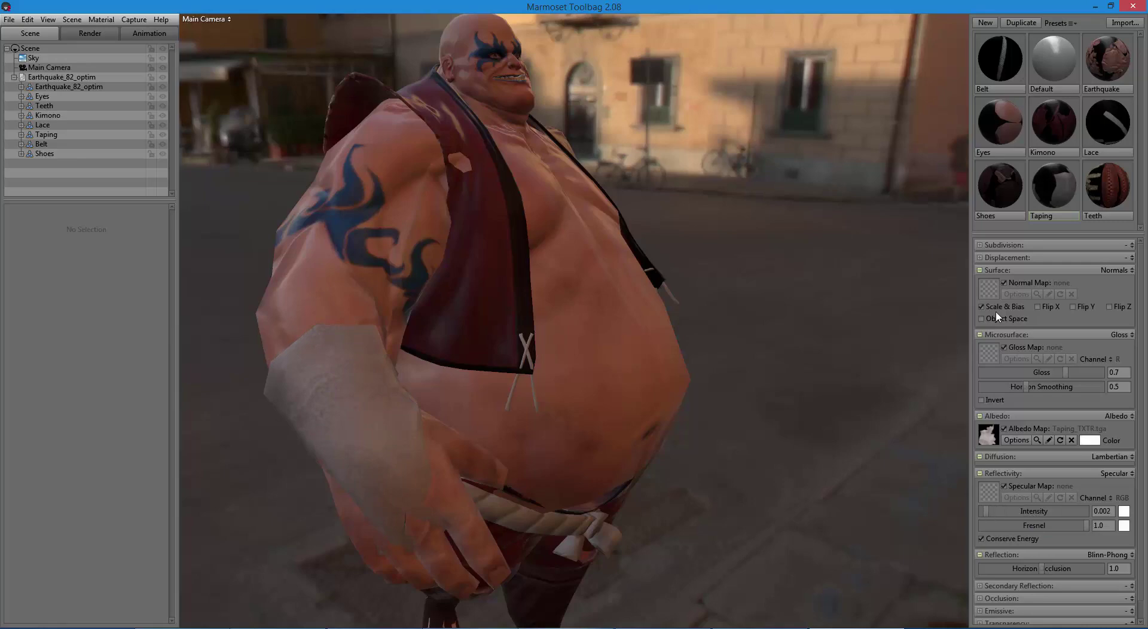
left_click(989, 289)
left_click(540, 203)
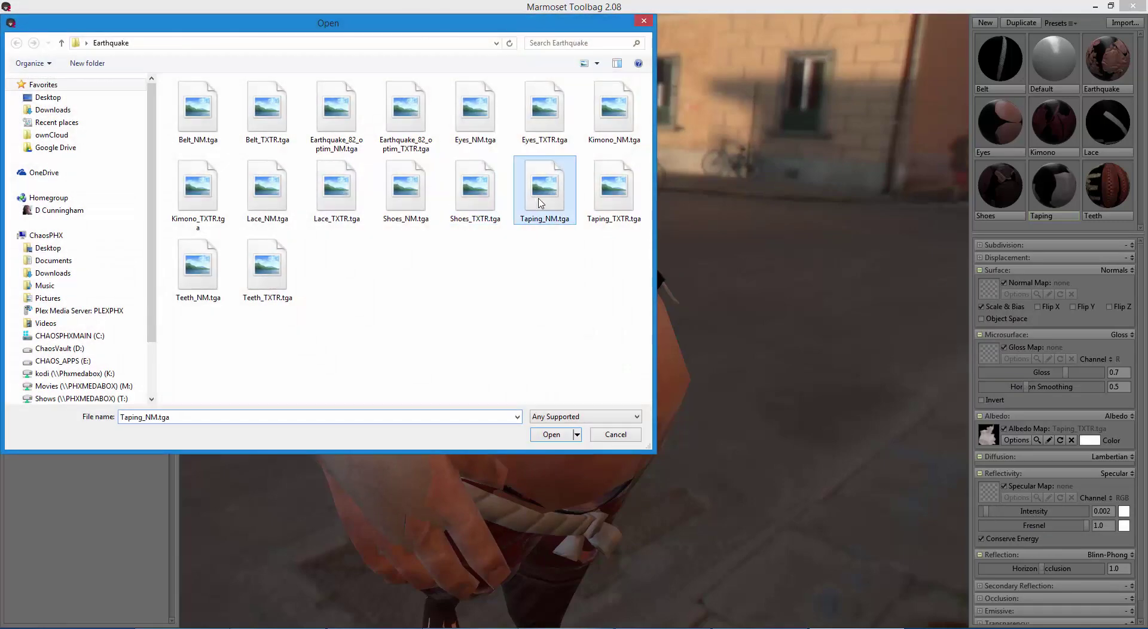
double_click(539, 203)
left_click_drag(769, 358, 253, 380)
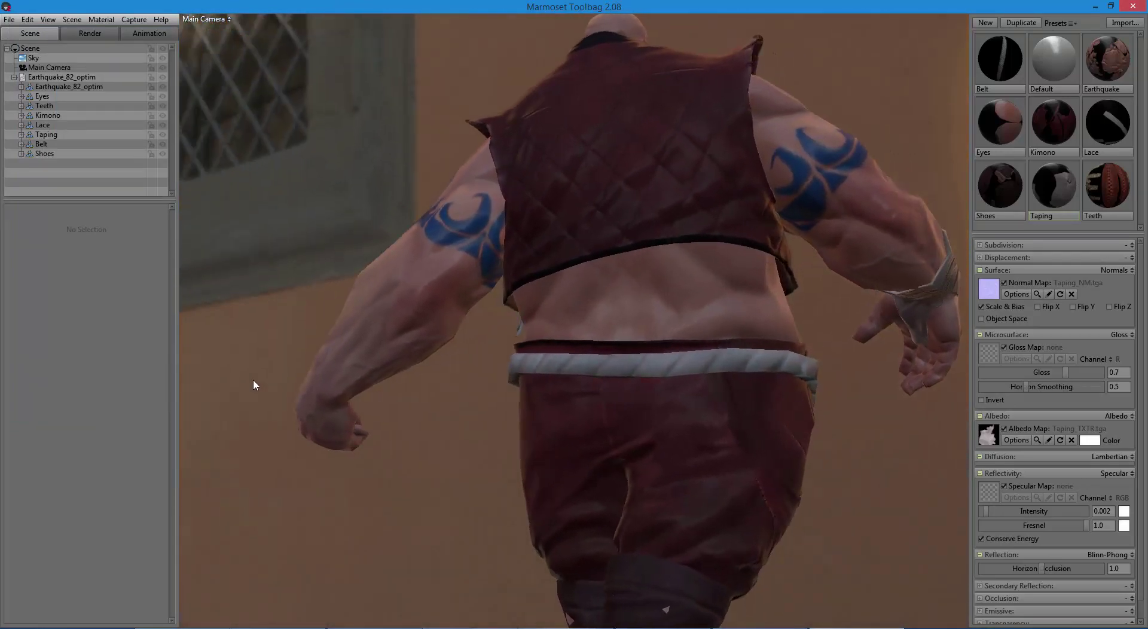
left_click_drag(514, 440, 436, 396)
left_click_drag(793, 472, 769, 414)
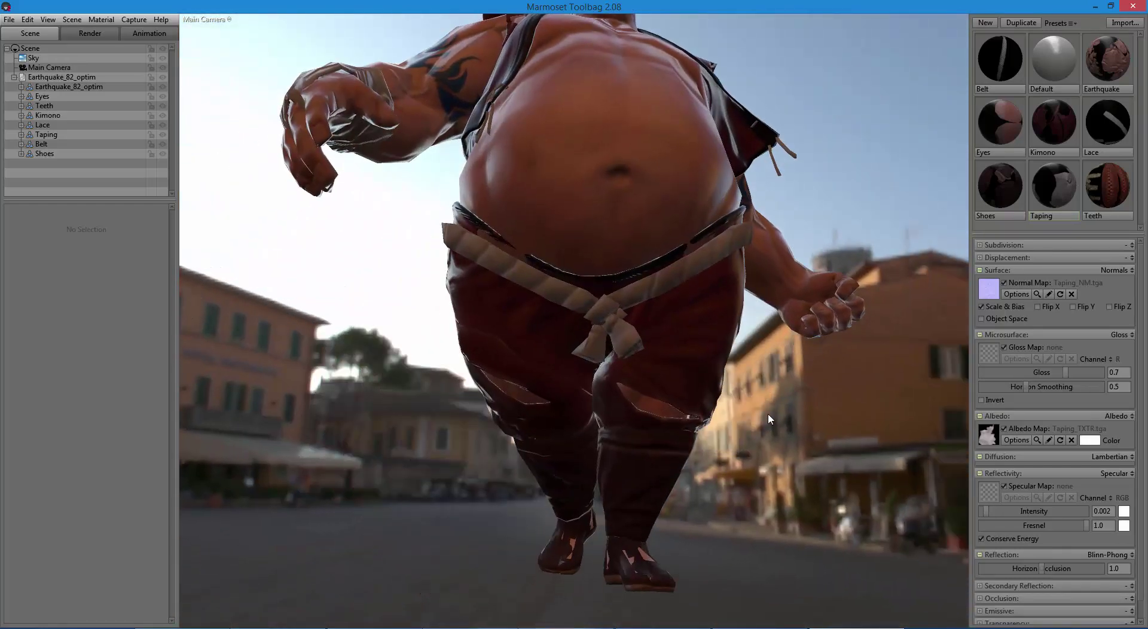
left_click_drag(676, 489, 720, 521)
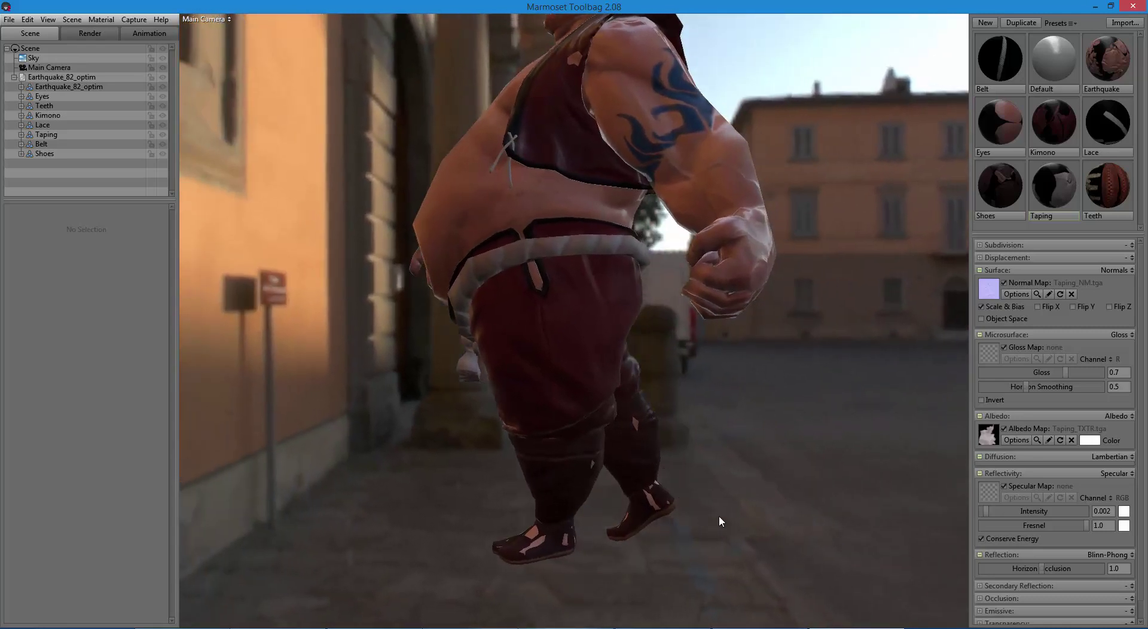
Step: Give the Taping material PN Triangles subdivision at tessellation 11.59, leaving displacement at None
left_click(1131, 245)
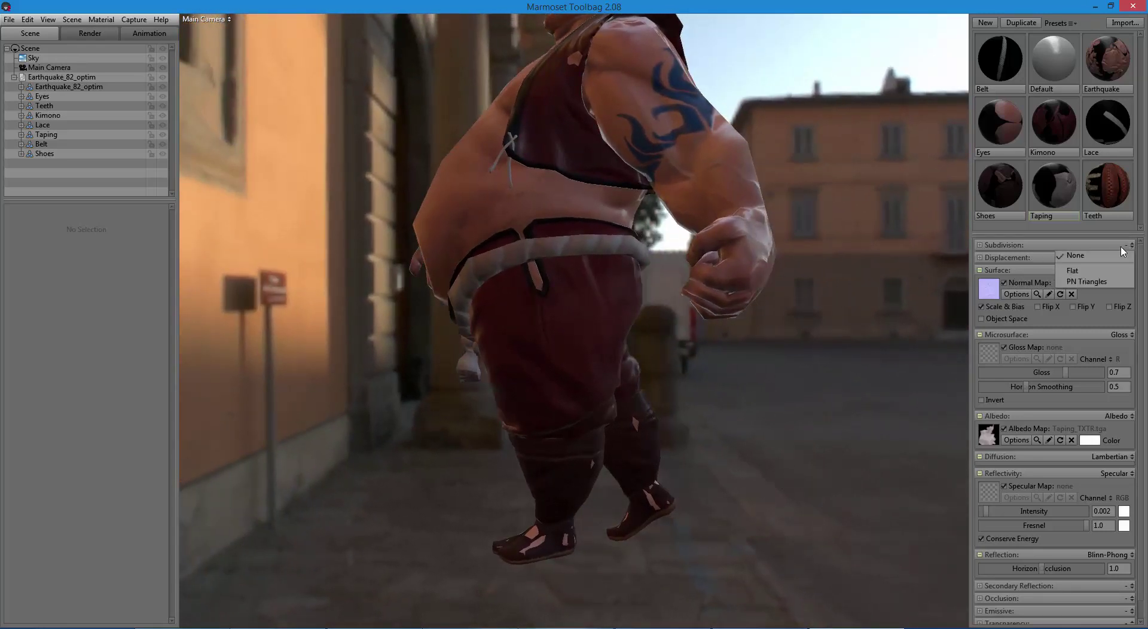
left_click(1024, 247)
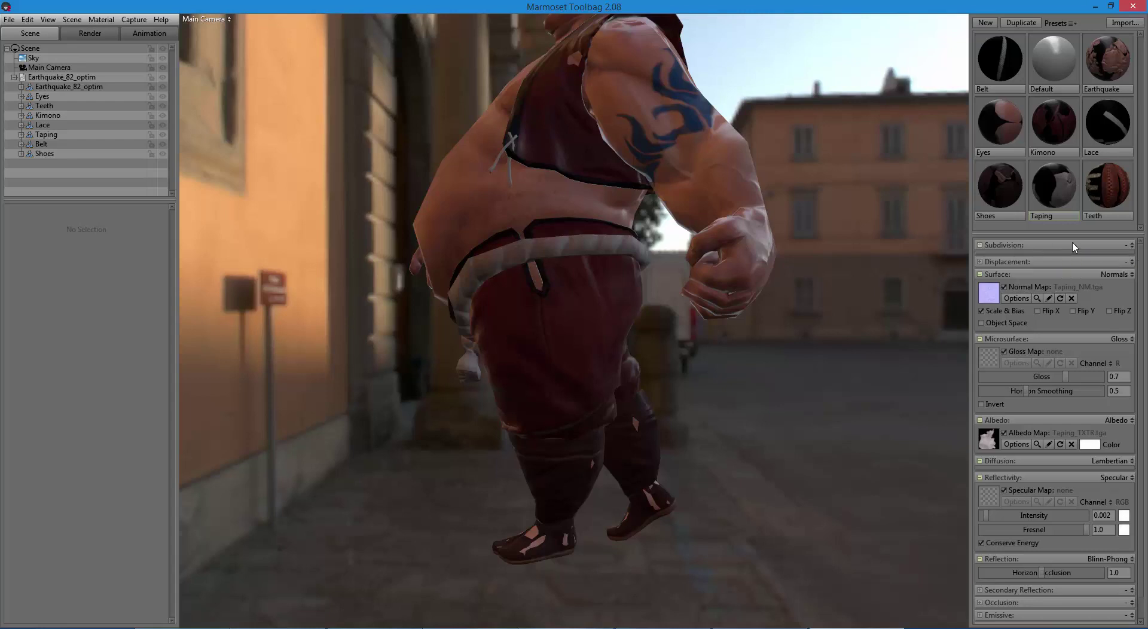
left_click(1134, 246)
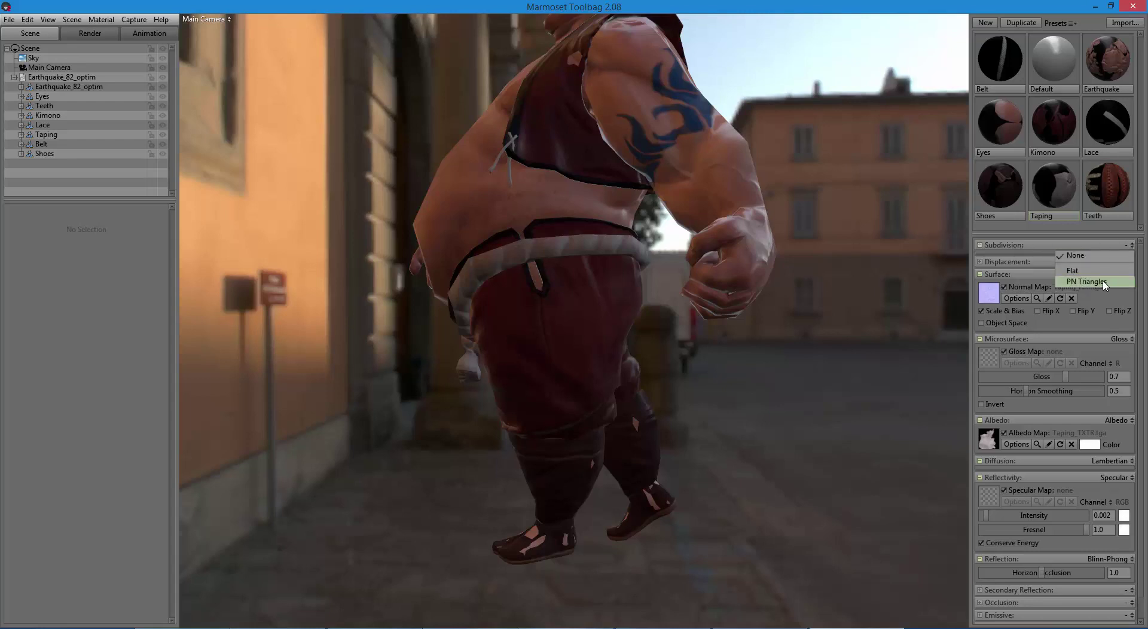
left_click(1103, 281)
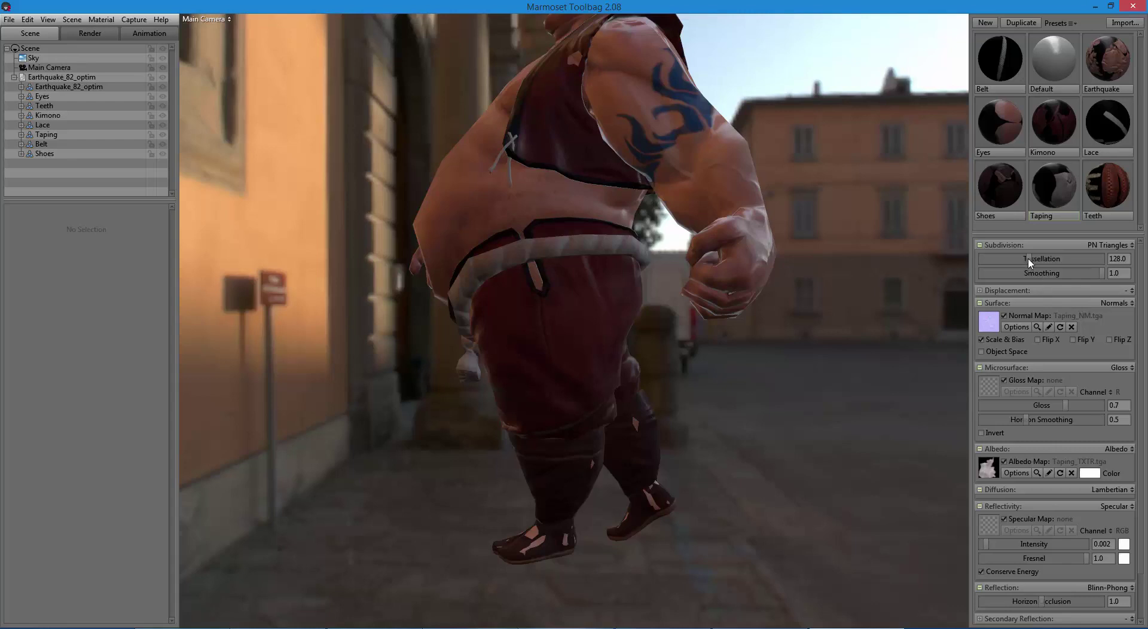
left_click_drag(1029, 262, 1002, 263)
left_click(1132, 291)
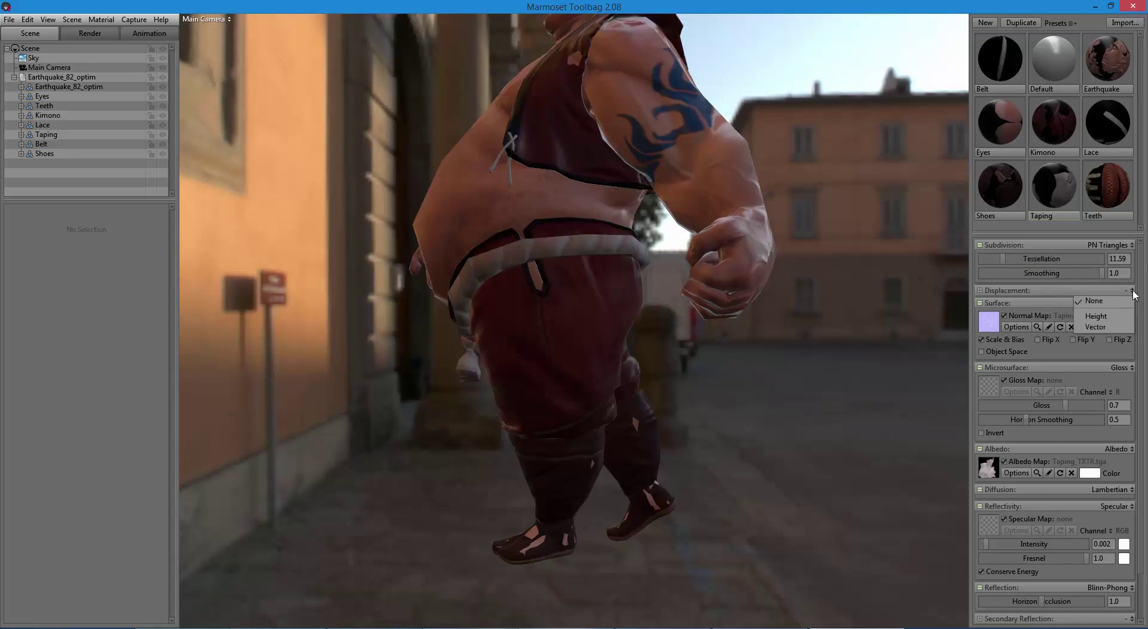
left_click(1105, 275)
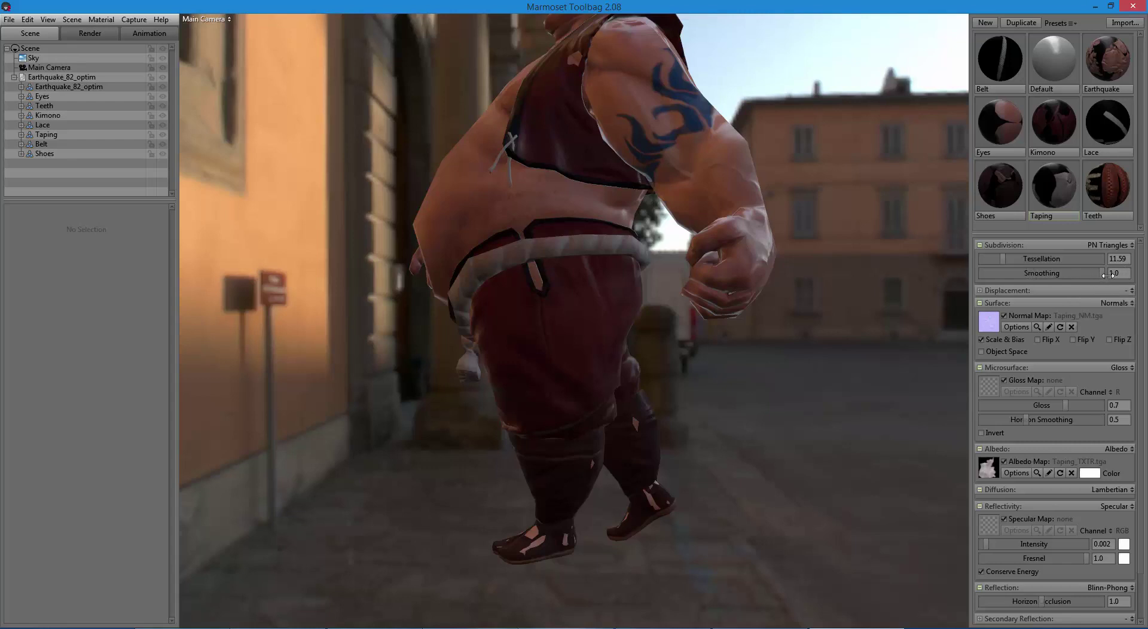
Step: Turn the Taping subdivision off, reframe the character from the front, and rotate the sky slightly
left_click(1129, 247)
left_click(1075, 255)
left_click_drag(783, 442, 901, 454)
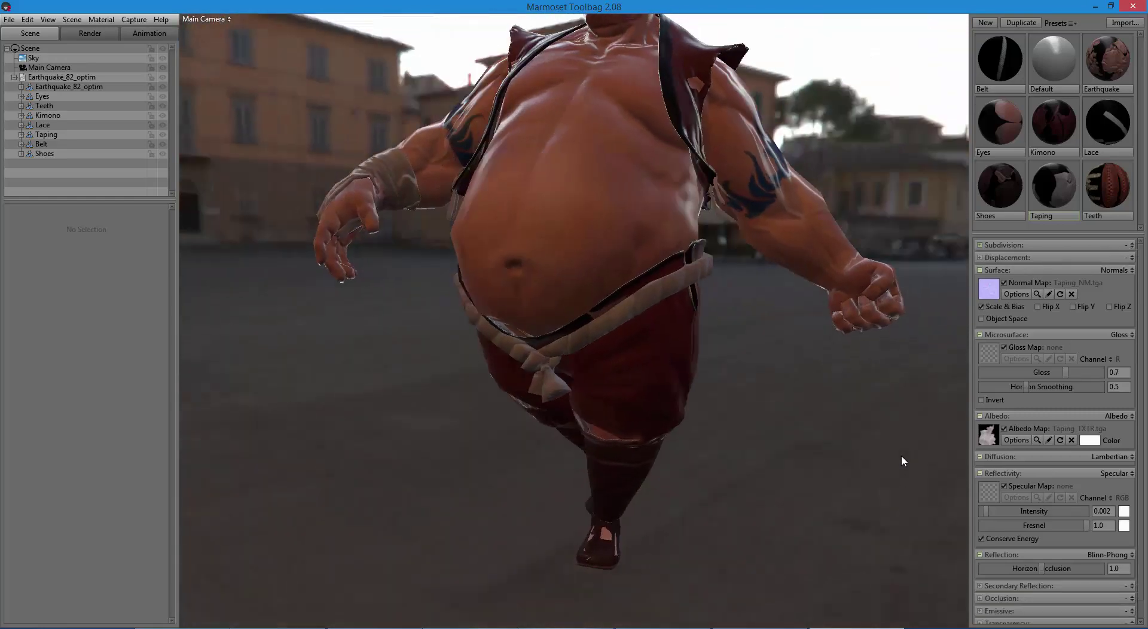
right_click_drag(797, 449, 720, 351)
left_click_drag(720, 351, 745, 361)
right_click_drag(746, 361, 748, 426)
left_click_drag(747, 426, 751, 423, "shift")
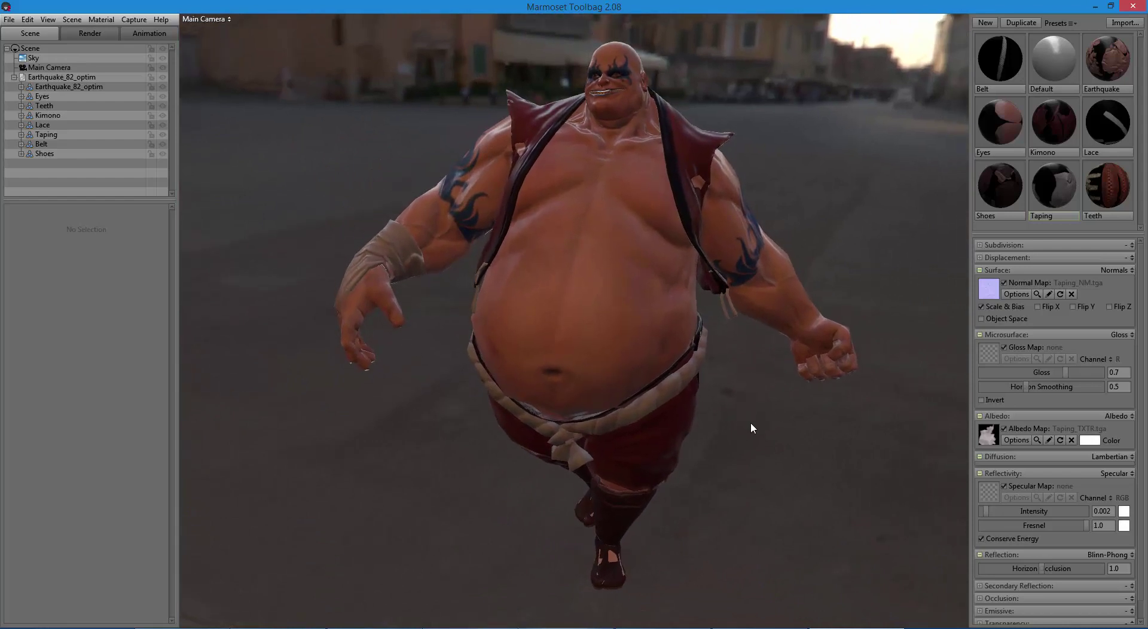
Step: Switch the sky to Bolonga Portico and lower the Earthquake skin's reflectivity intensity
left_click(32, 58)
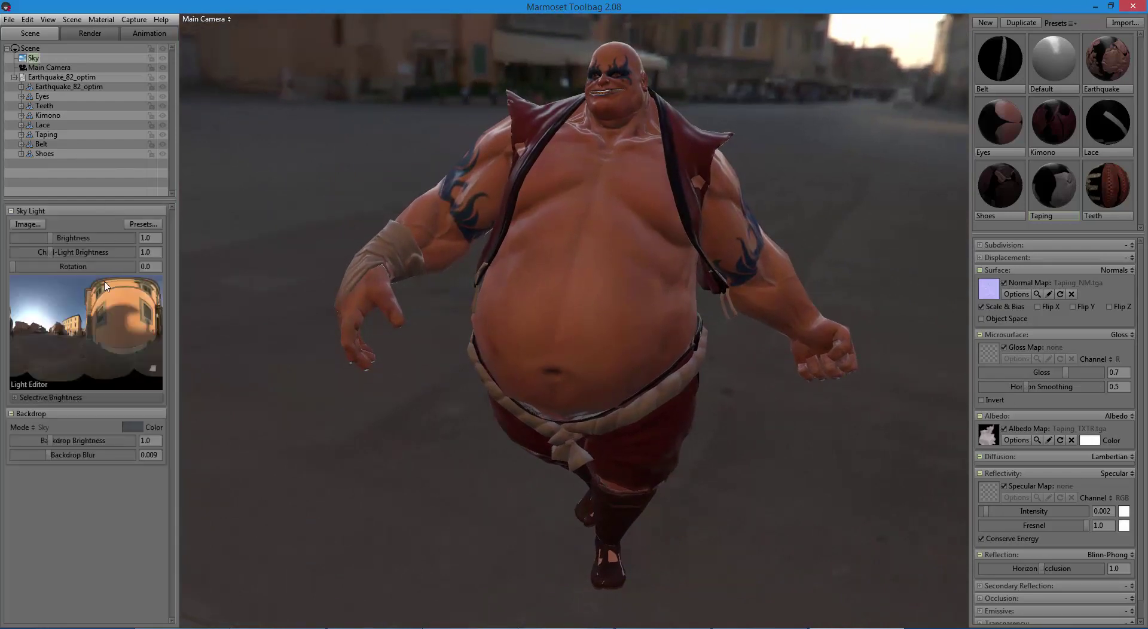
left_click(143, 223)
left_click(200, 429)
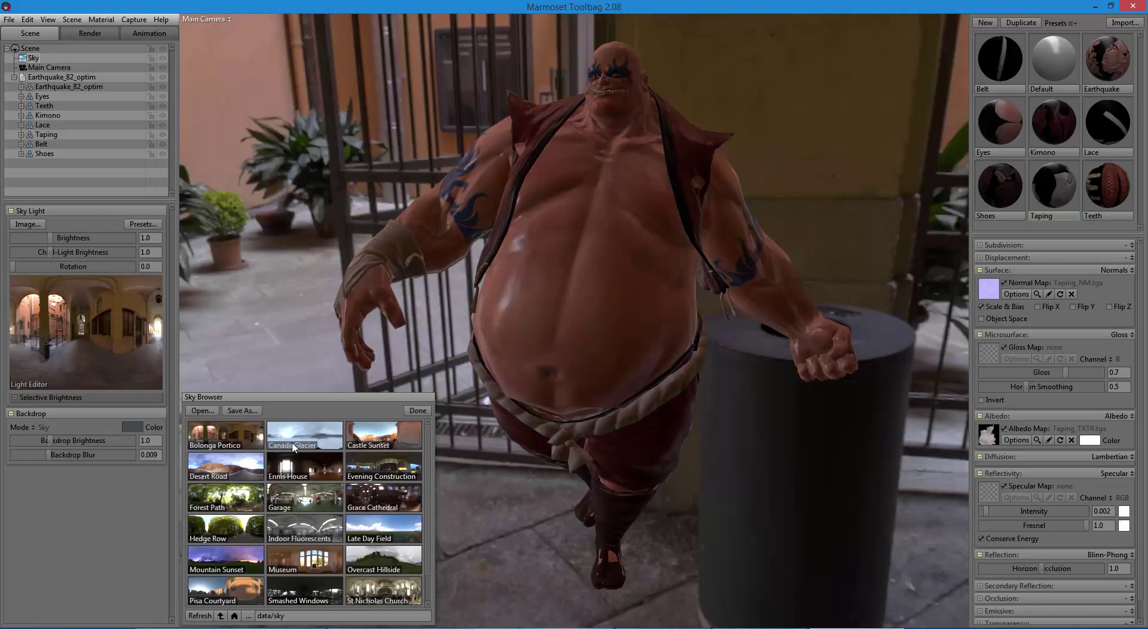
left_click(1113, 72)
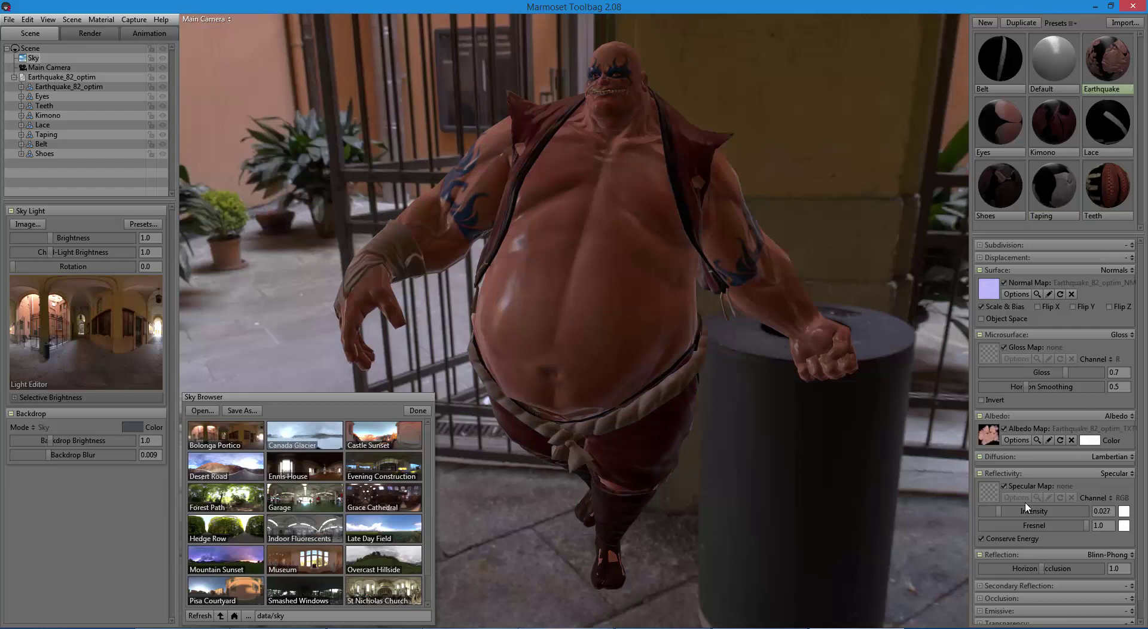
left_click_drag(1002, 511, 992, 512)
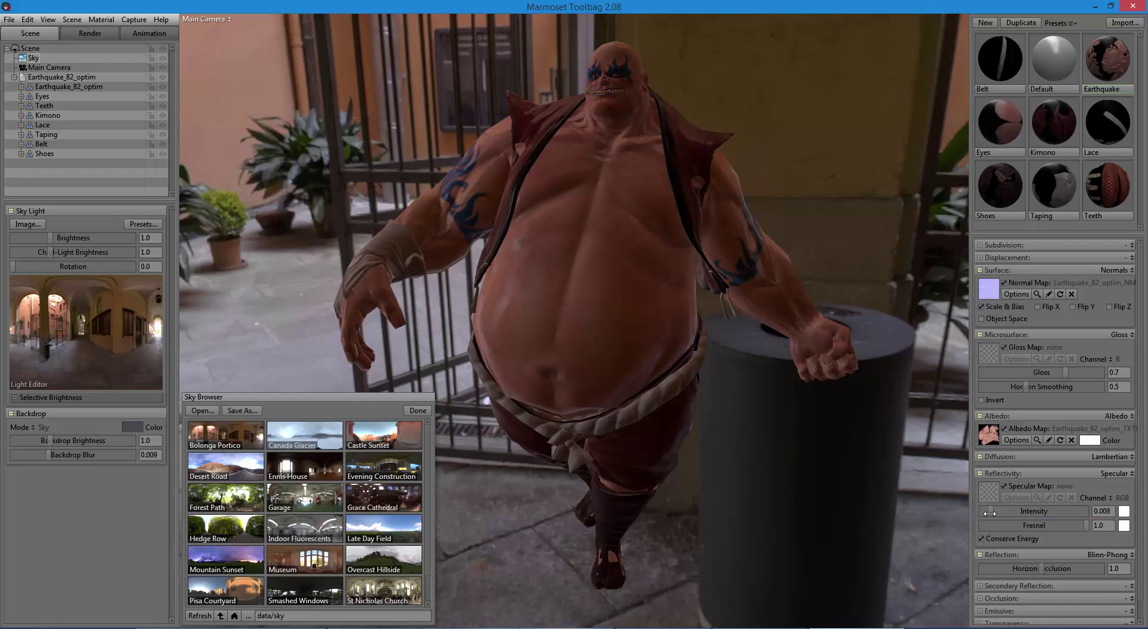
Step: Try the Garage, Grace Cathedral and Late Day Field skies, settling on Overcast Hillside
left_click(290, 508)
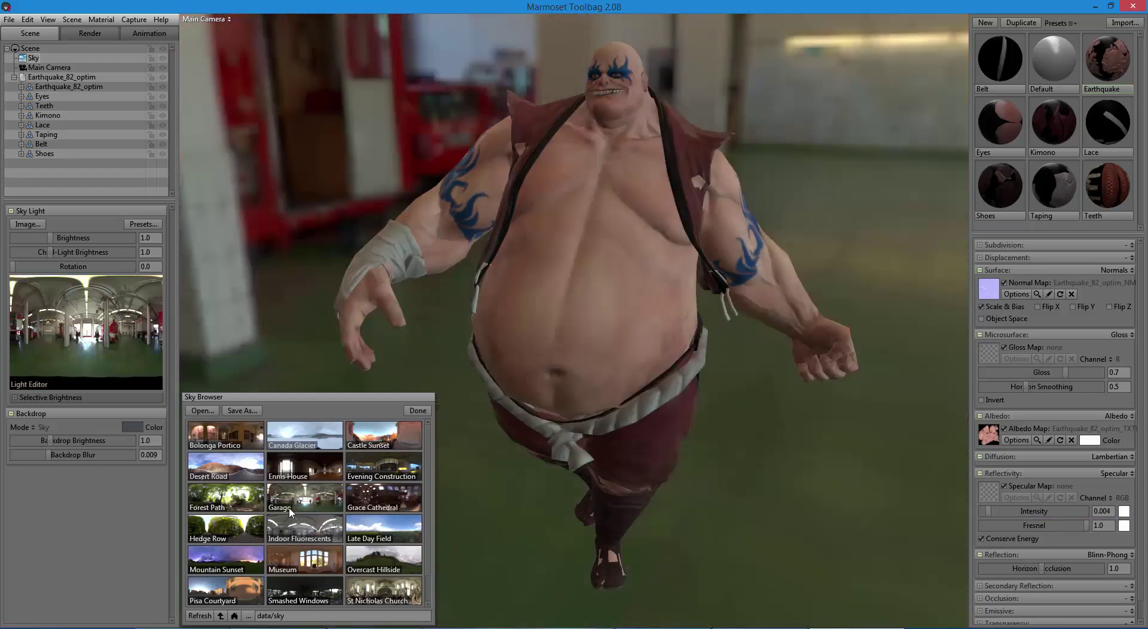
left_click(372, 508)
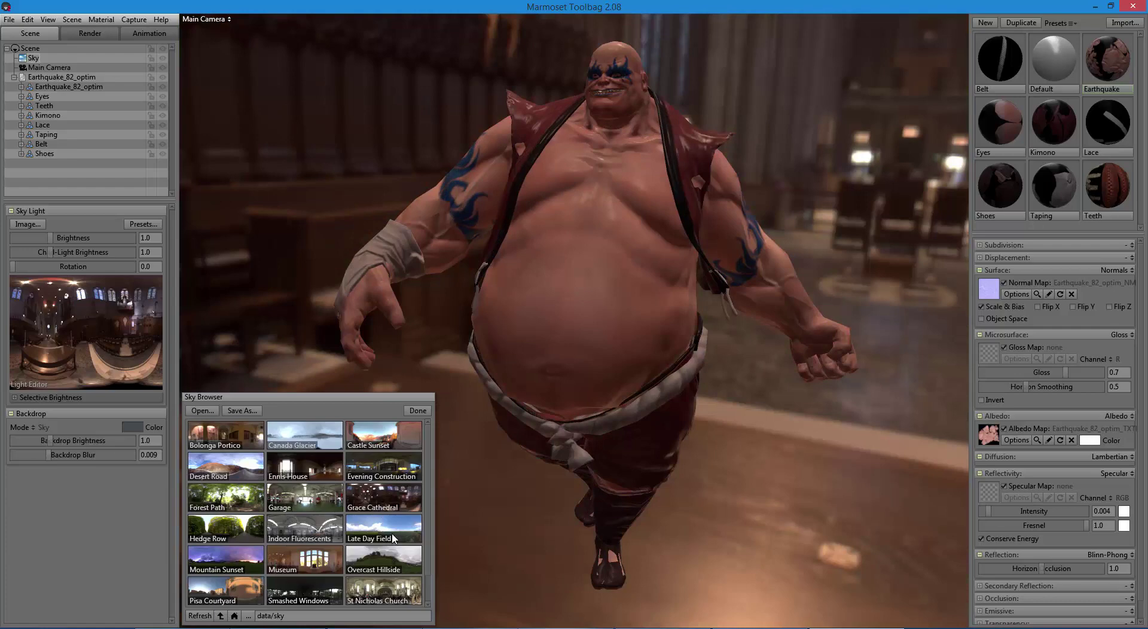
left_click(383, 529)
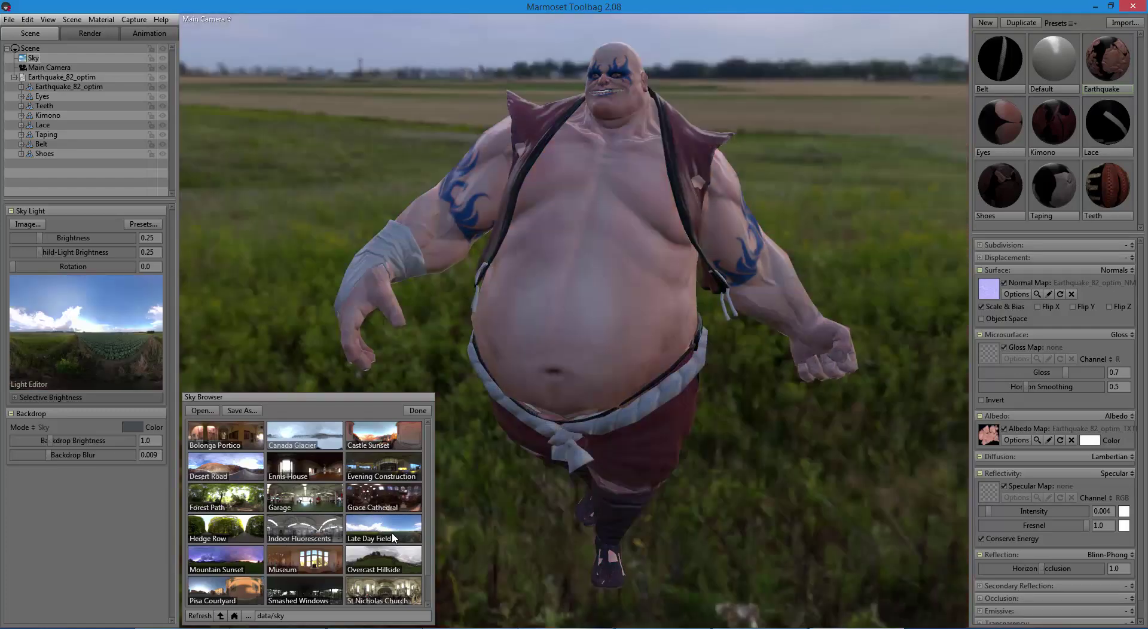
left_click(402, 572)
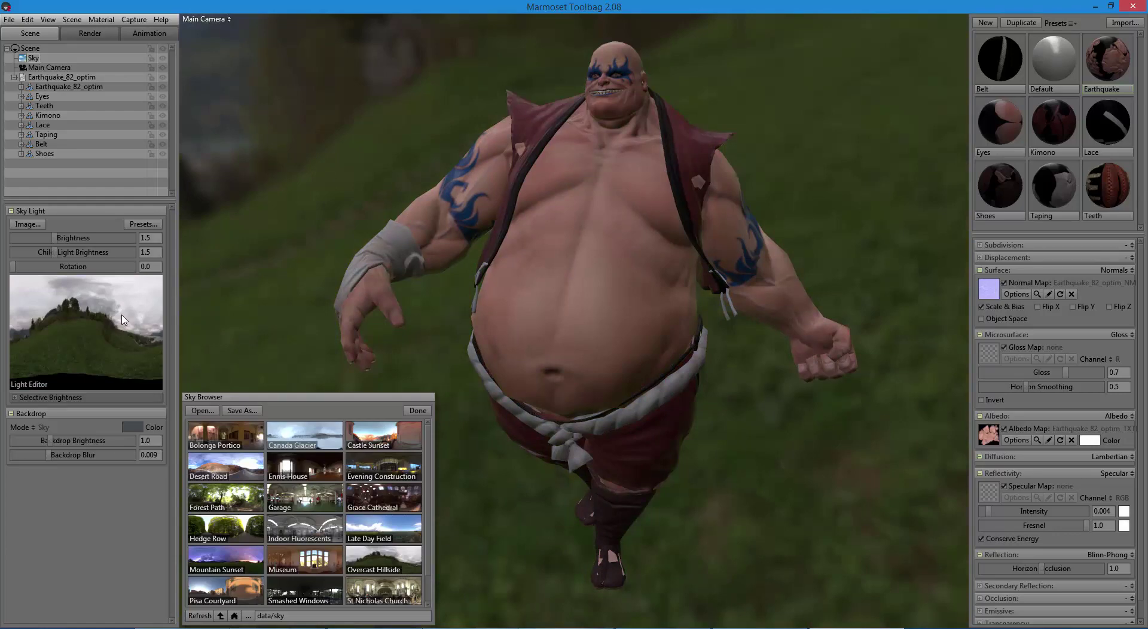
Step: Place two sky lights on the panorama and set child light brightness to 1.139
mouse_move(124, 319)
left_mouse_down()
mouse_move(147, 290)
mouse_move(152, 307)
mouse_move(136, 302)
mouse_move(161, 296)
mouse_move(138, 290)
left_mouse_up()
left_click(52, 333)
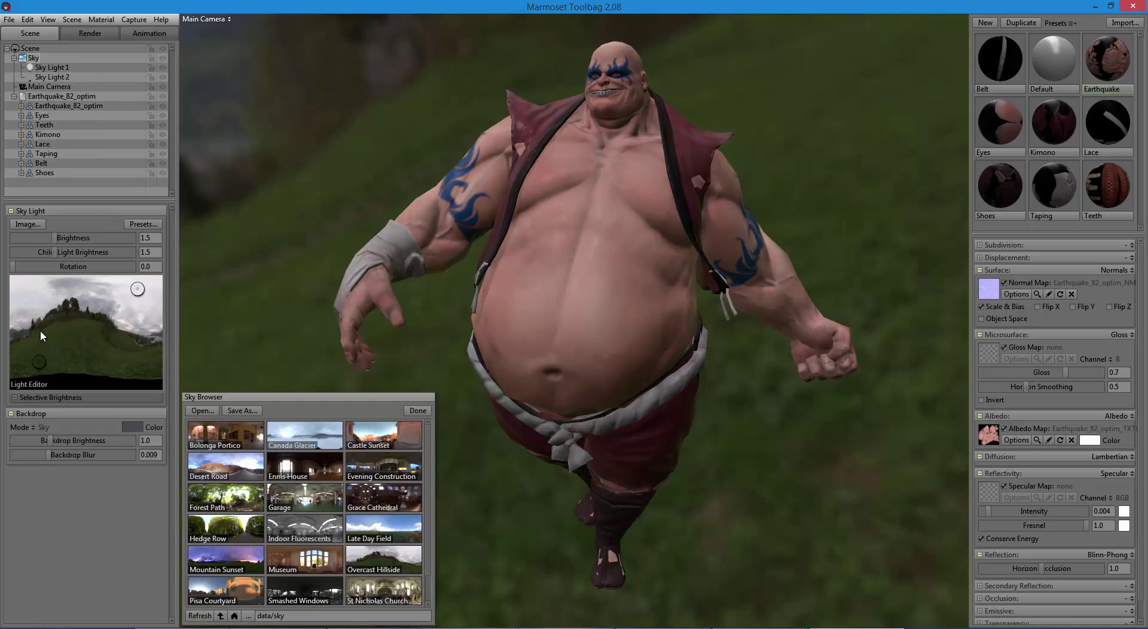
left_click_drag(40, 336, 29, 298)
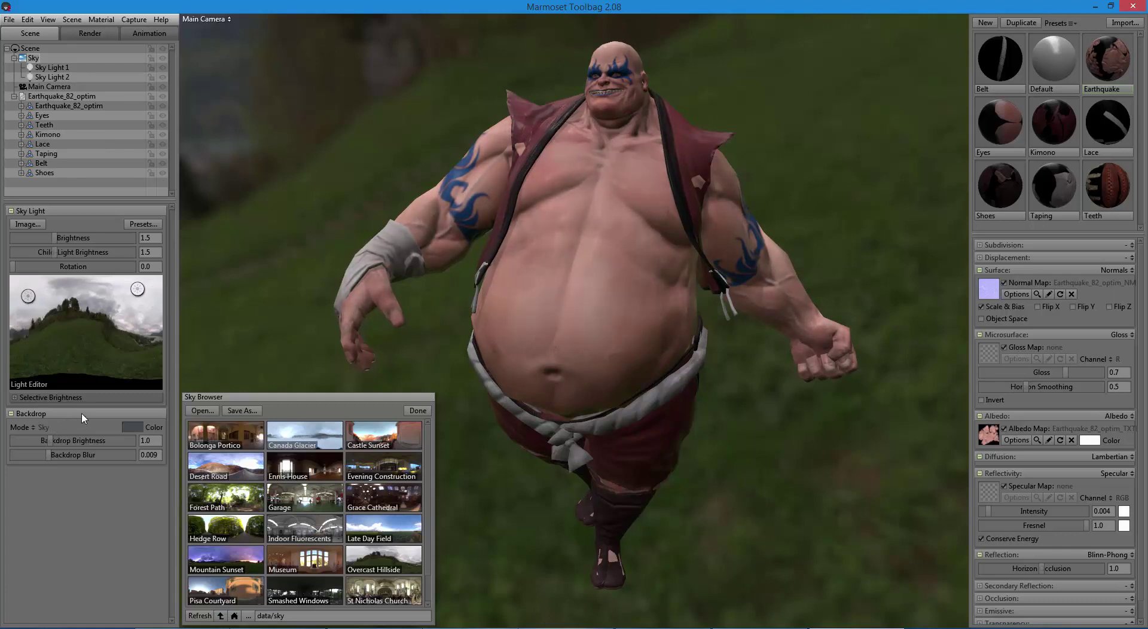
mouse_move(54, 252)
left_mouse_down()
mouse_move(78, 252)
mouse_move(52, 261)
left_mouse_up()
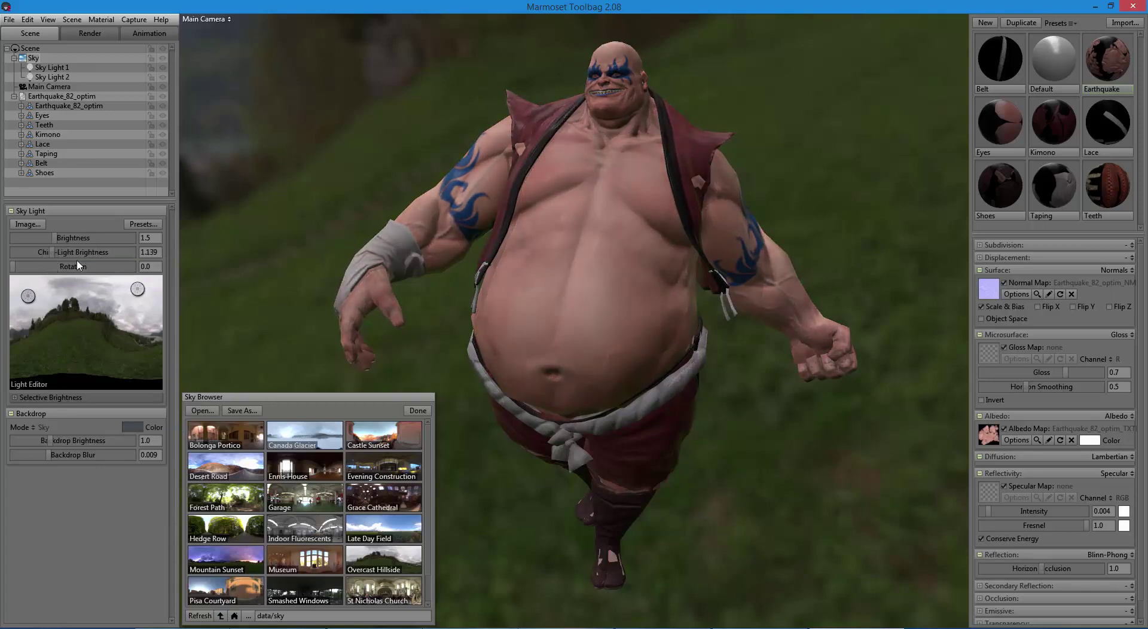
Step: Enable main camera depth of field: focus distance 2.441, reduced near blur, max bokeh size 2.083
left_click(61, 87)
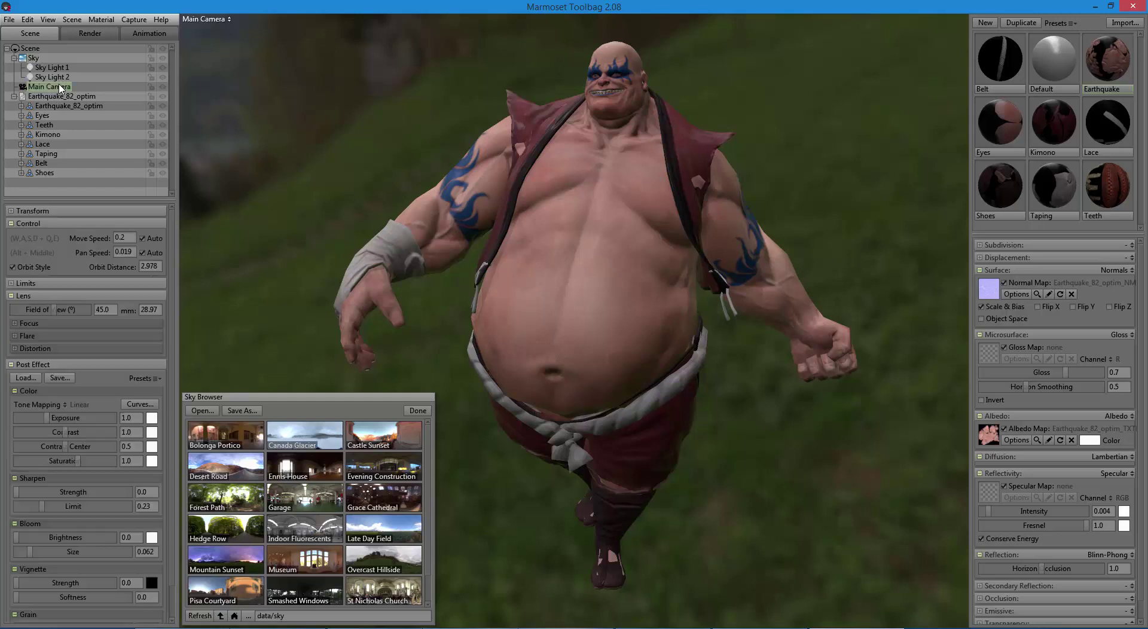
left_click(418, 411)
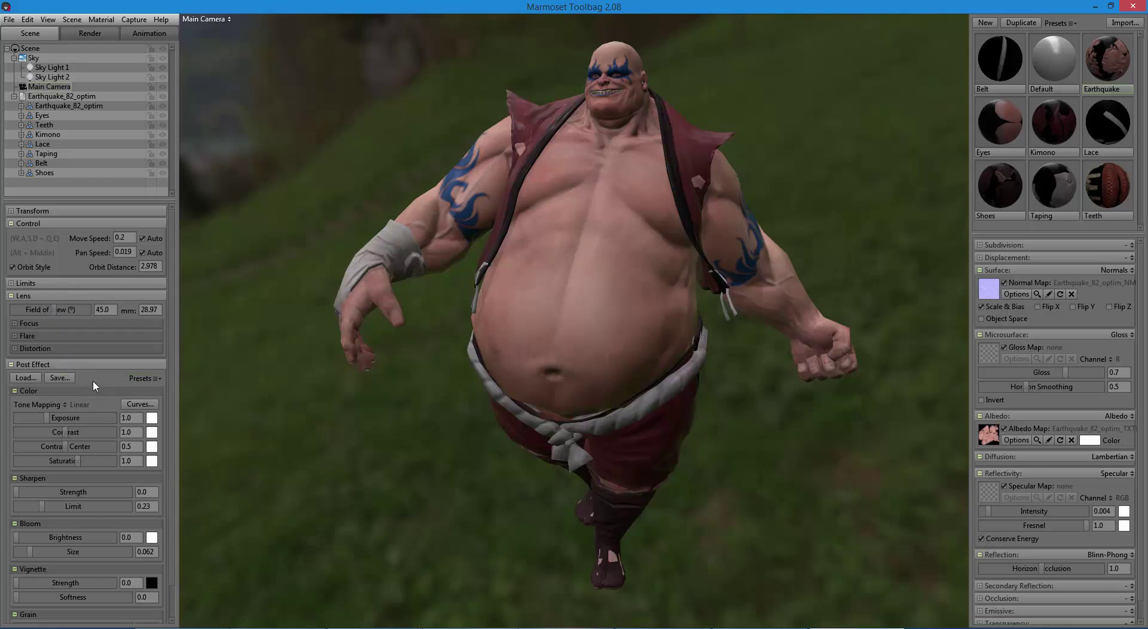
left_click(29, 323)
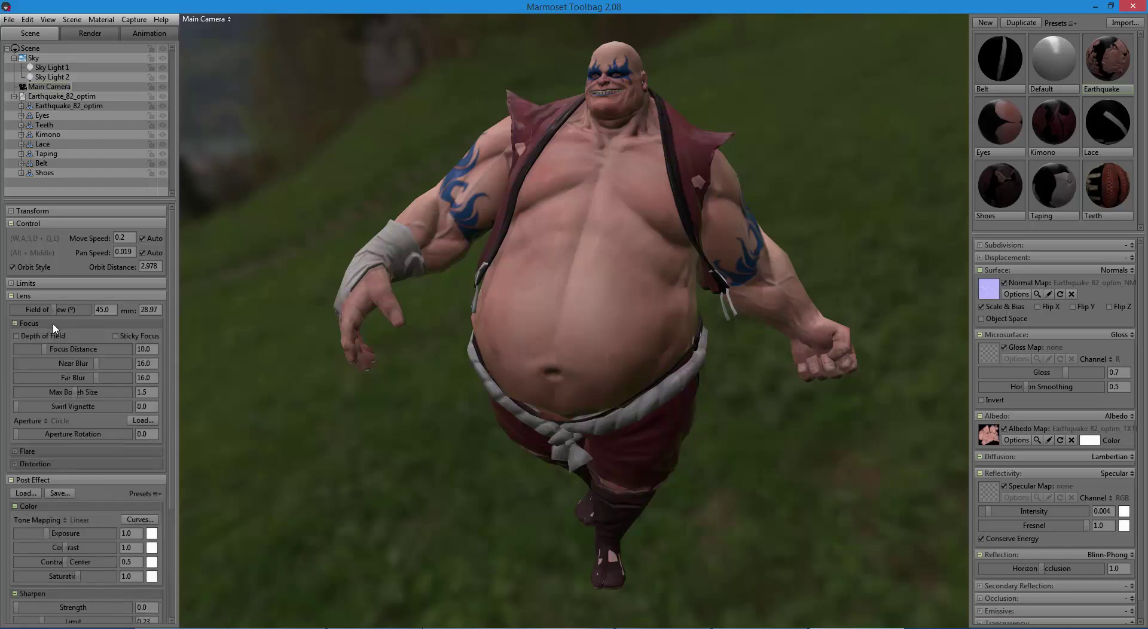
left_click(29, 337)
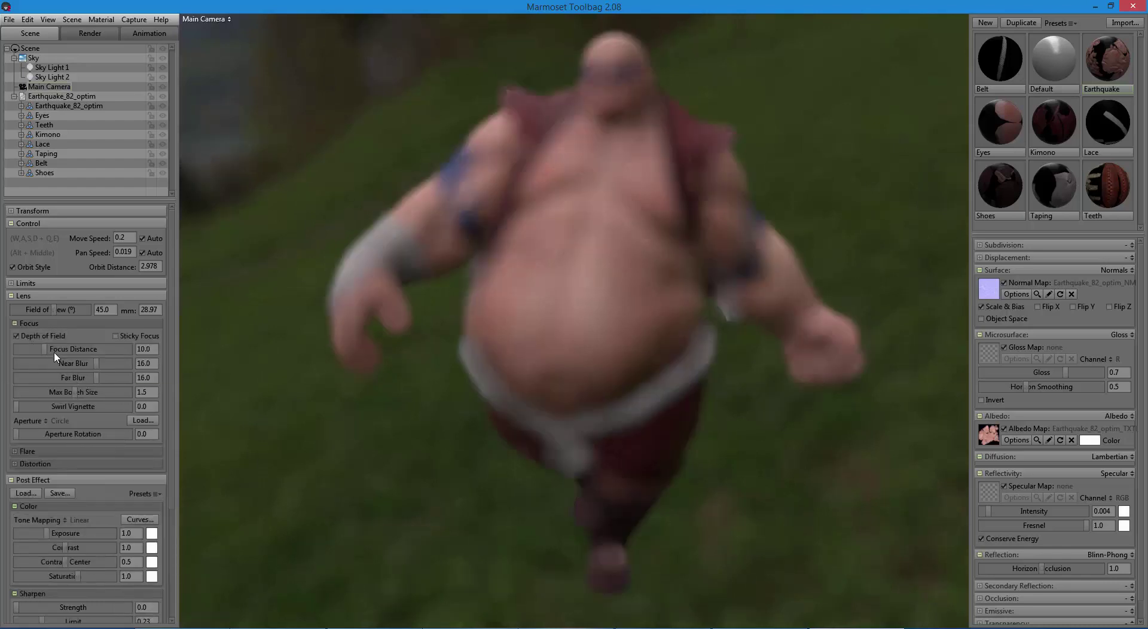
left_click_drag(66, 349, 37, 342)
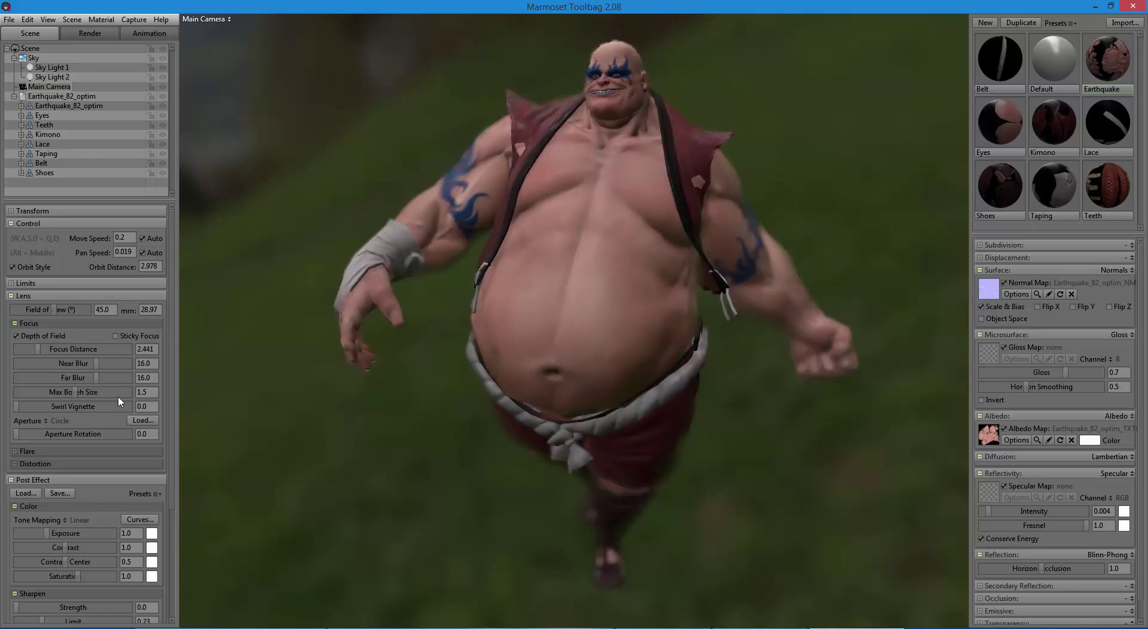
mouse_move(96, 367)
left_mouse_down()
mouse_move(78, 364)
mouse_move(117, 376)
mouse_move(96, 374)
left_mouse_up()
left_click_drag(76, 392, 85, 390)
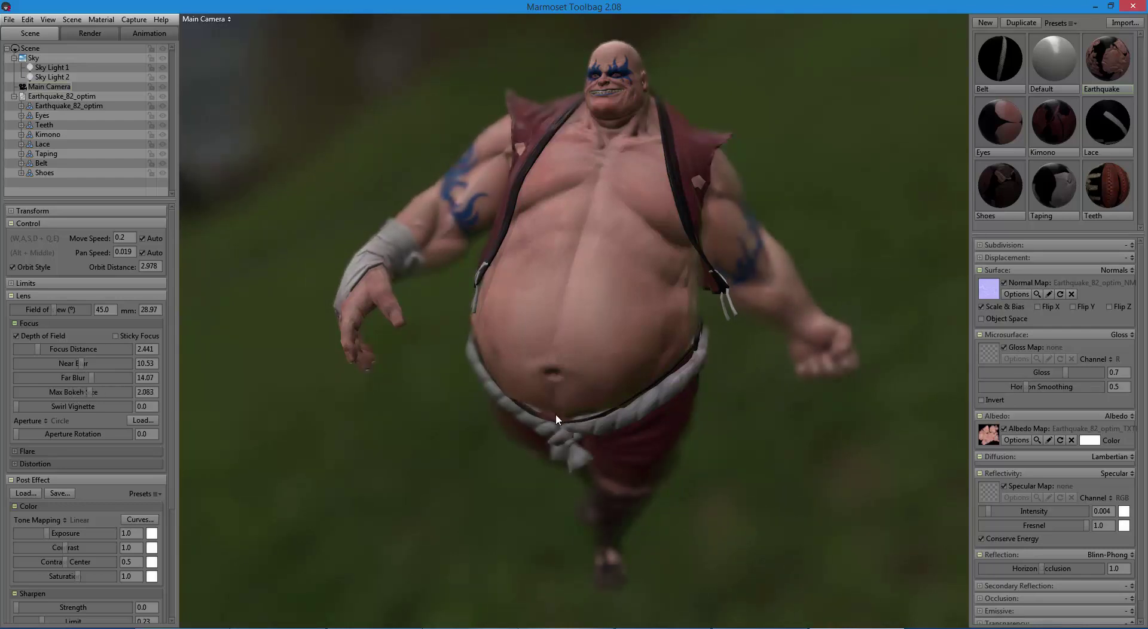
left_click_drag(538, 405, 617, 335)
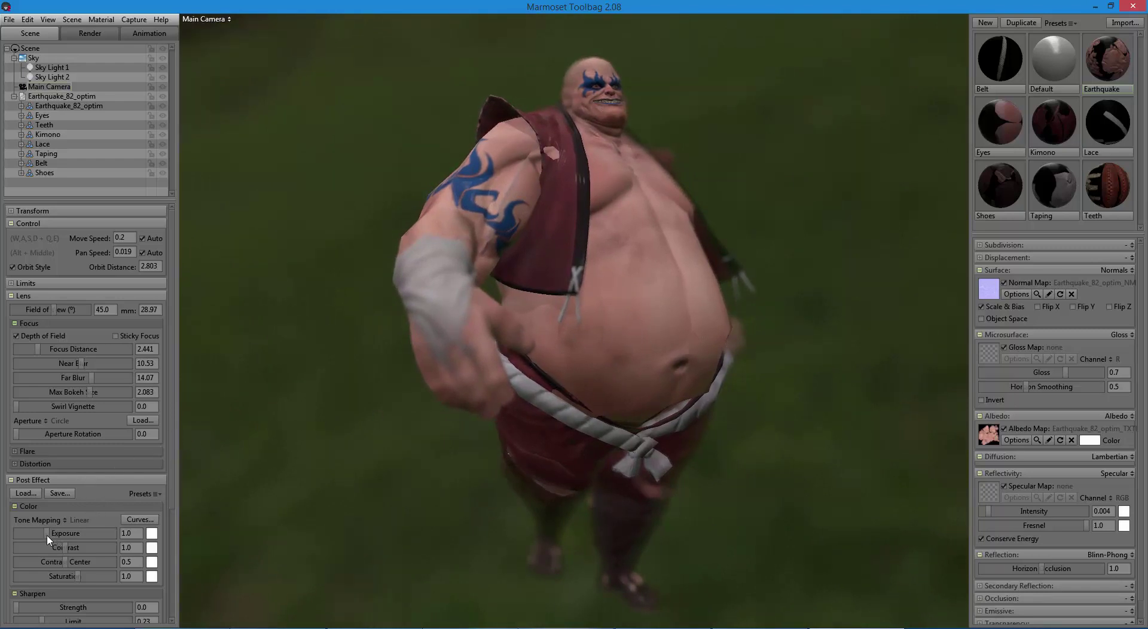
Step: Raise camera exposure to 1.791 and add a vignette of strength 0.589 and softness 0.648
mouse_move(49, 537)
left_mouse_down()
mouse_move(78, 533)
mouse_move(49, 533)
mouse_move(101, 548)
mouse_move(57, 561)
mouse_move(75, 577)
left_mouse_up()
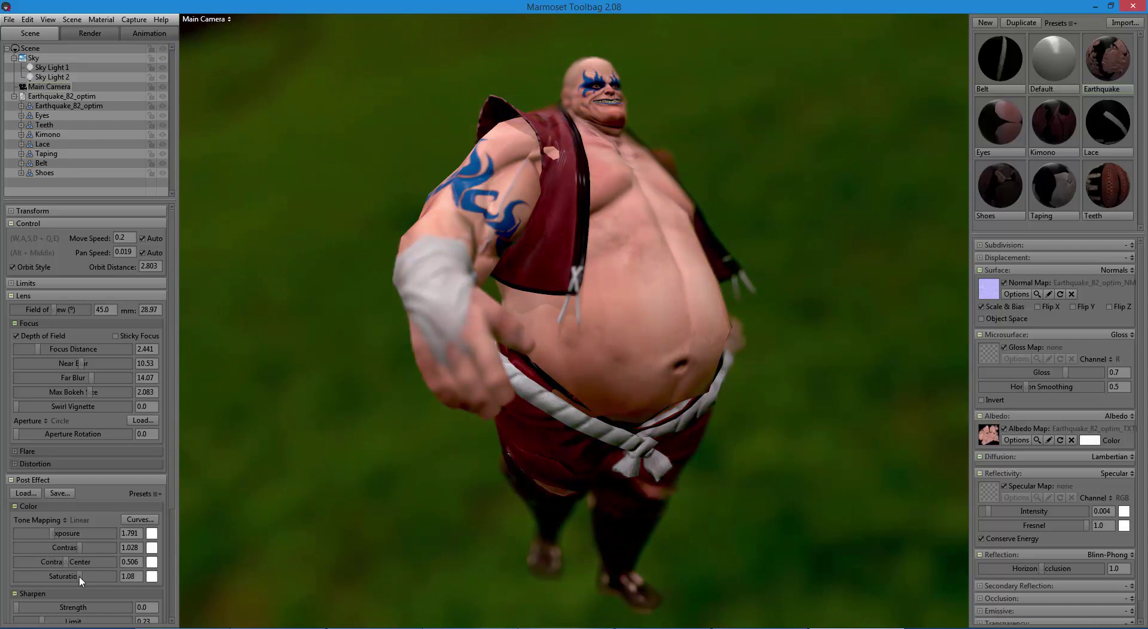
scroll(148, 439, "down", 5)
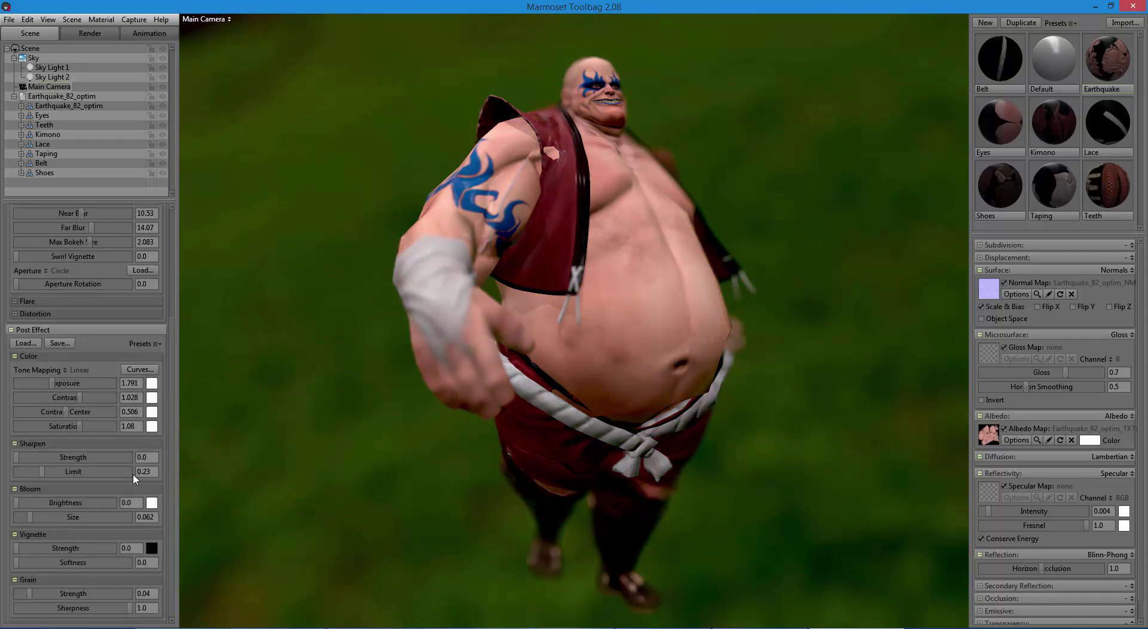
left_click_drag(32, 548, 72, 564)
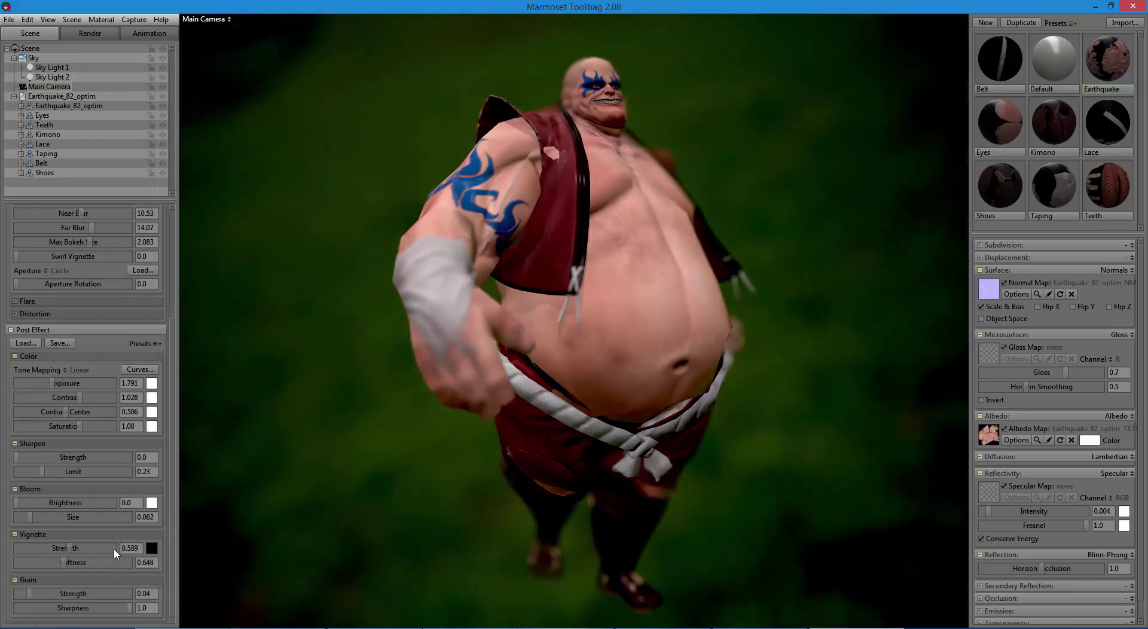
left_click(11, 329)
left_click(11, 283)
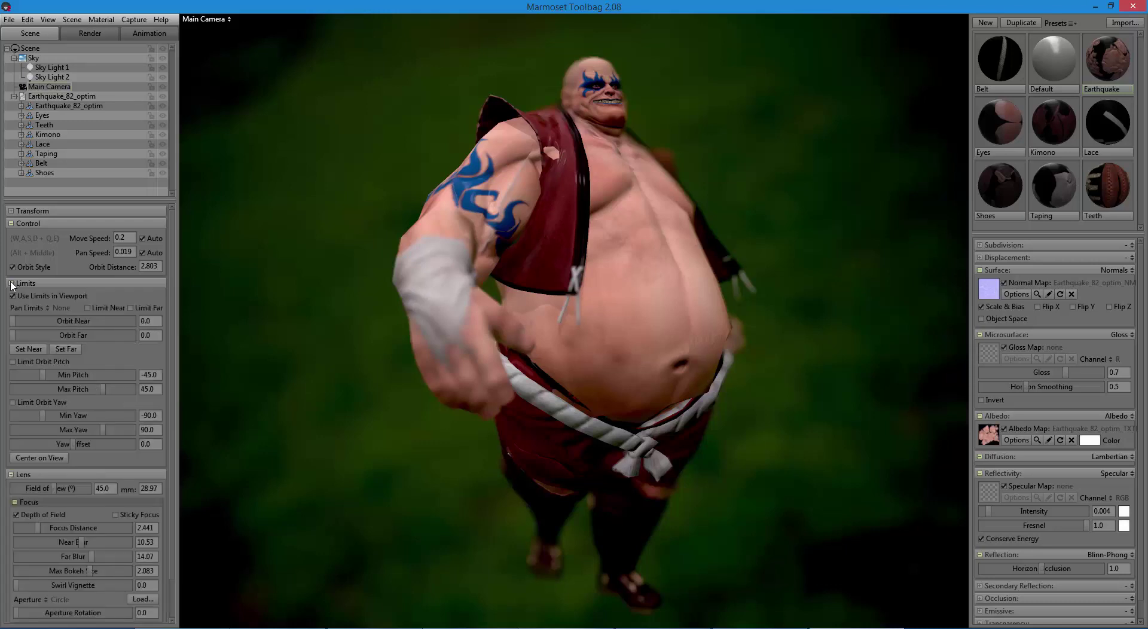
left_click(11, 283)
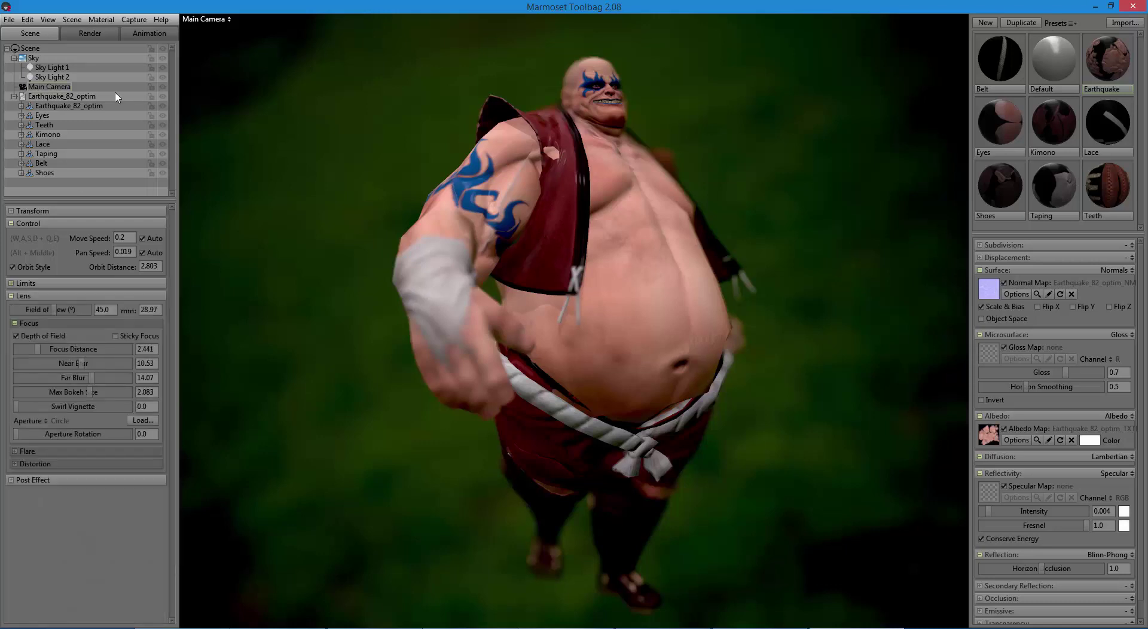
Step: Enable ambient occlusion at strength 3.678 and size 0.031, then show the turntable animation settings
left_click(88, 34)
left_click(34, 148)
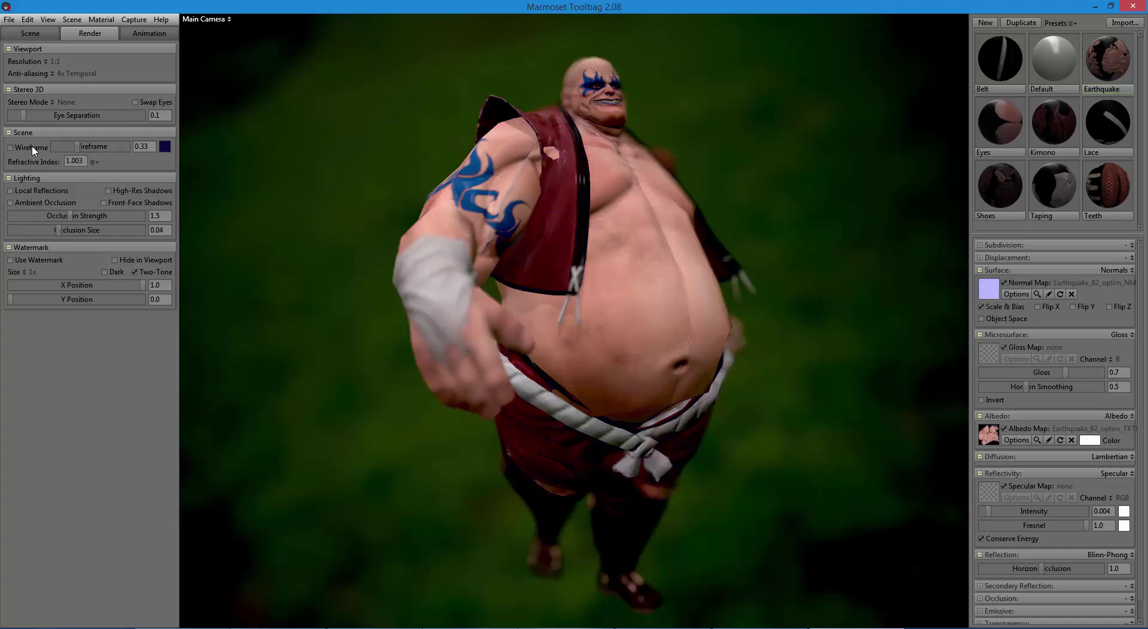
left_click(33, 150)
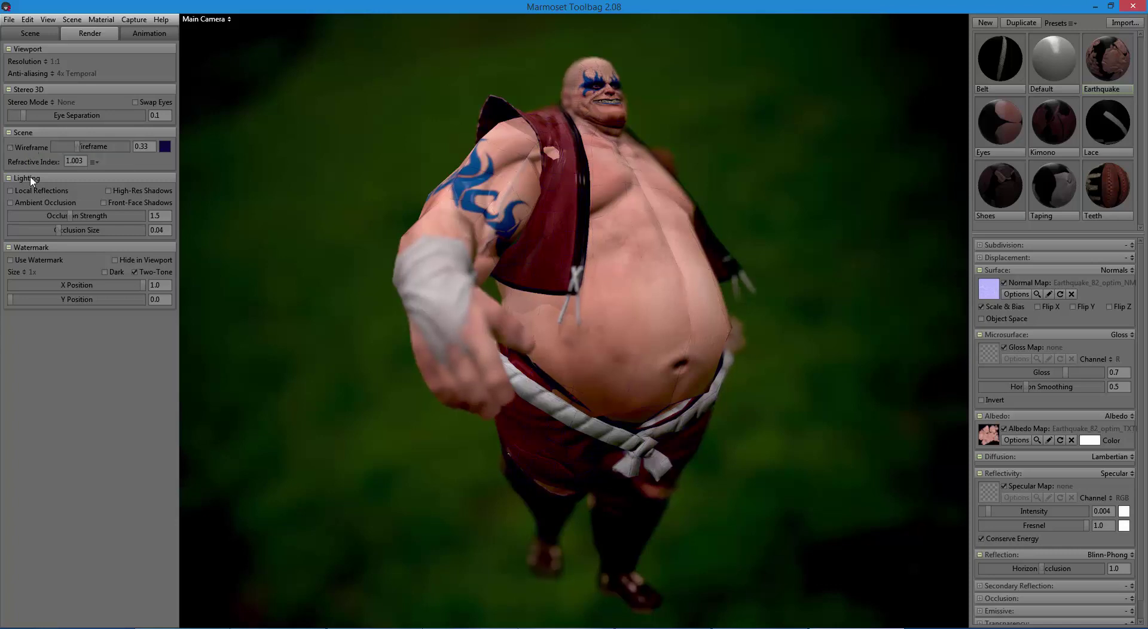
left_click(34, 207)
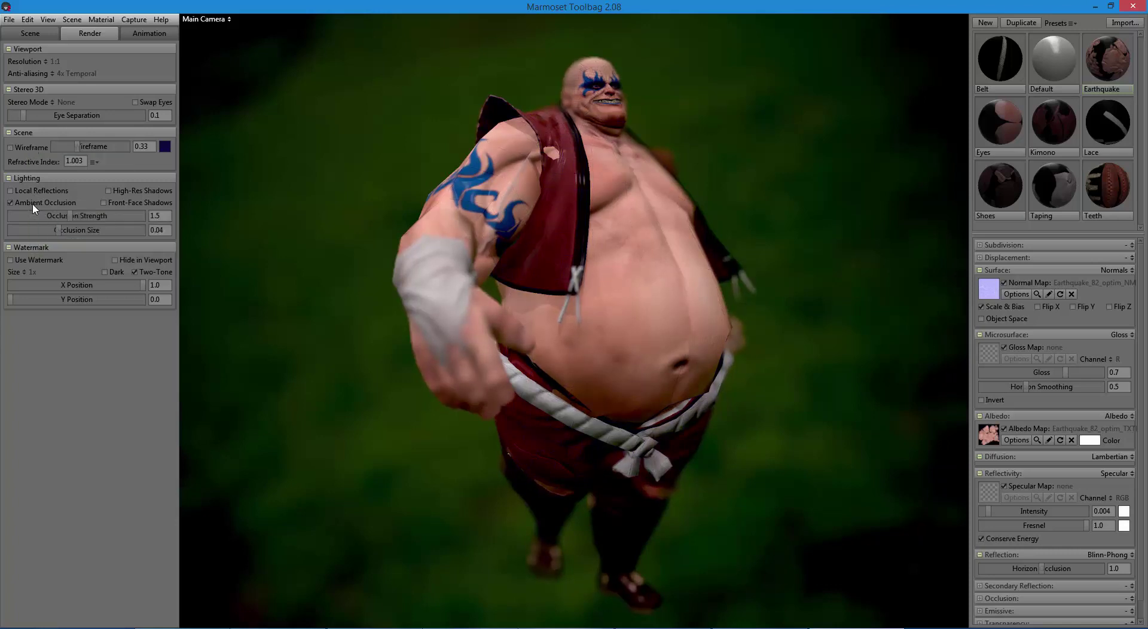
mouse_move(71, 217)
left_mouse_down()
mouse_move(106, 222)
mouse_move(52, 229)
left_mouse_up()
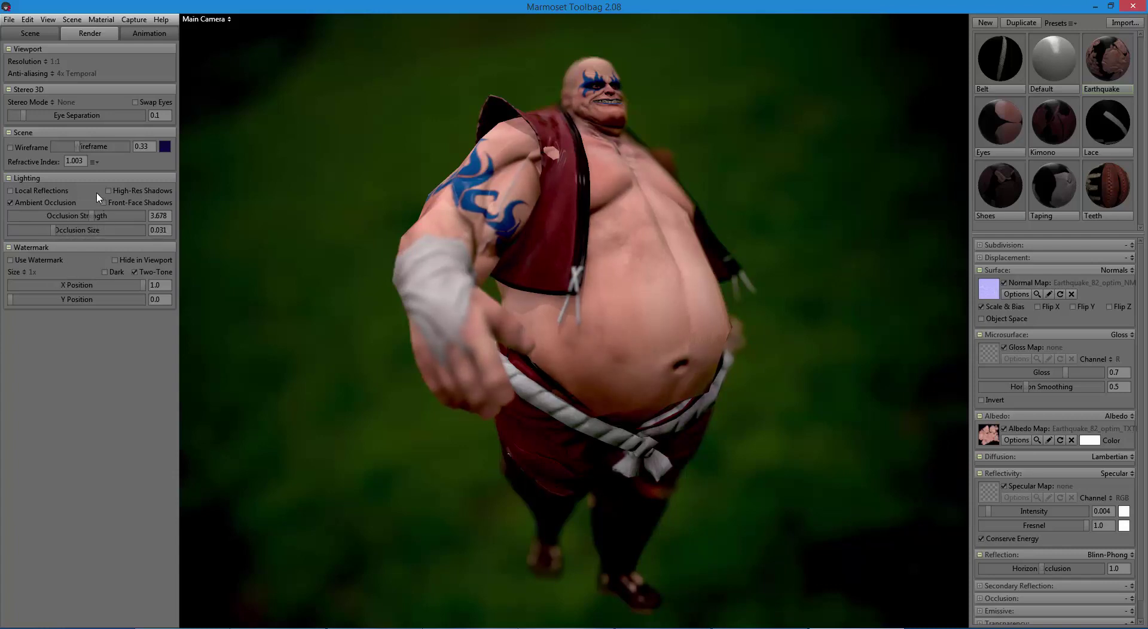
left_click(143, 34)
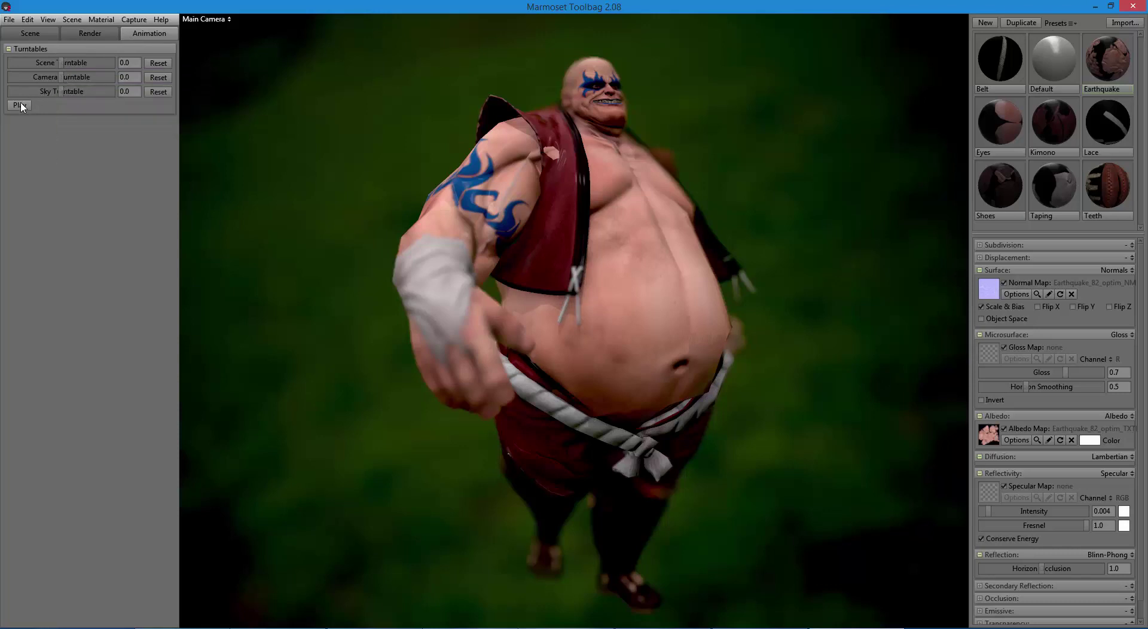
Step: Spin the scene turntable at 18.72 and lower ambient occlusion strength to 0.365
left_click_drag(63, 66, 73, 62)
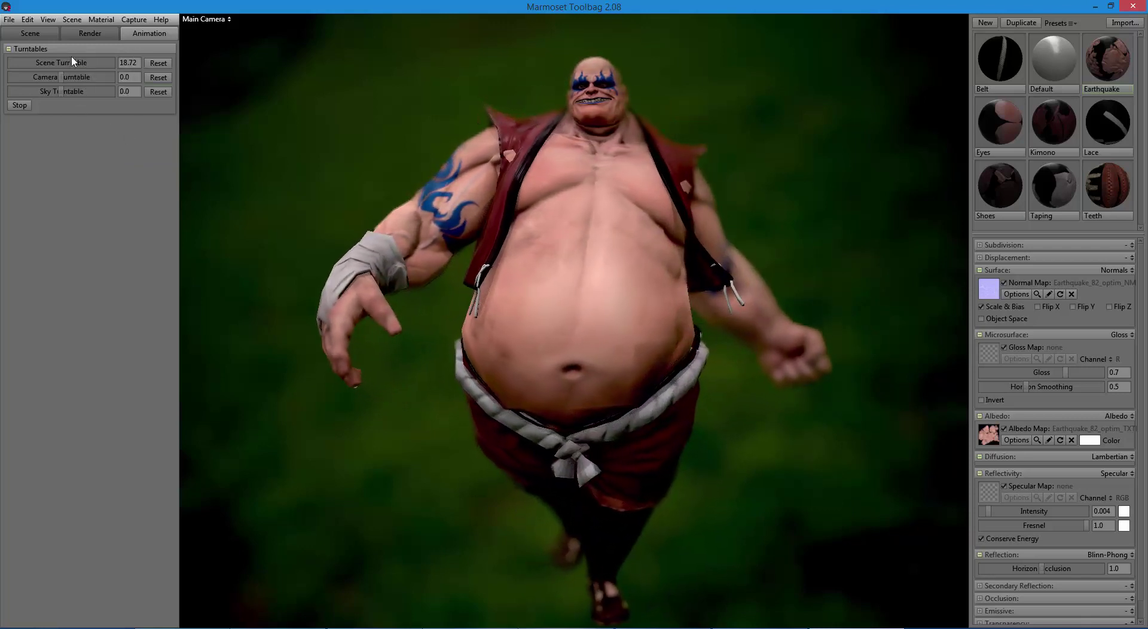
left_click(87, 37)
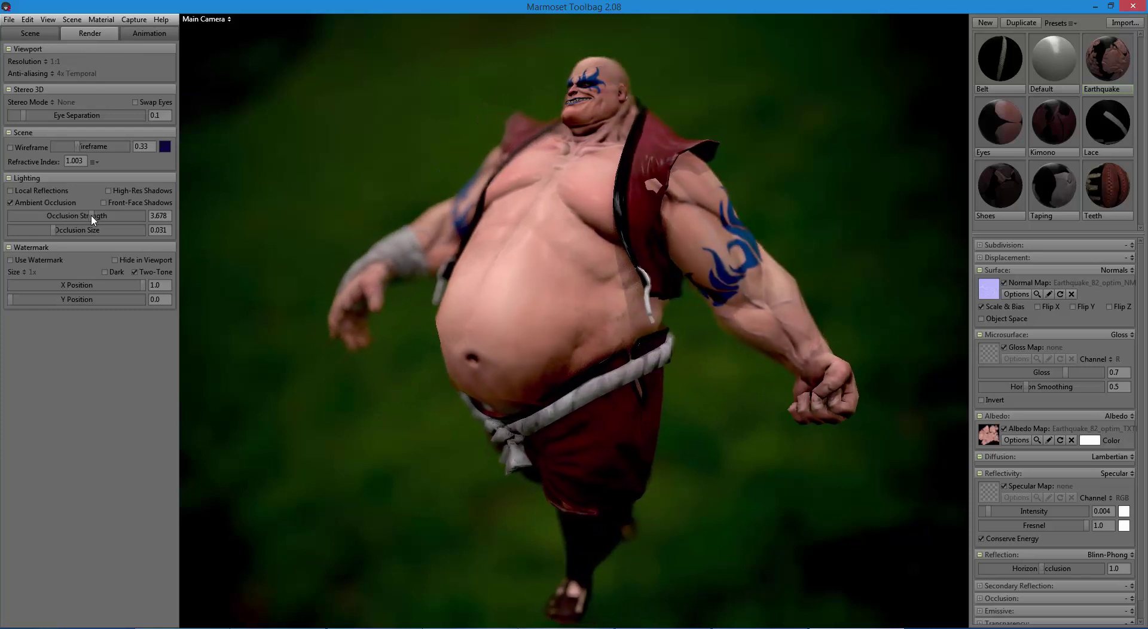
left_click_drag(92, 215, 47, 215)
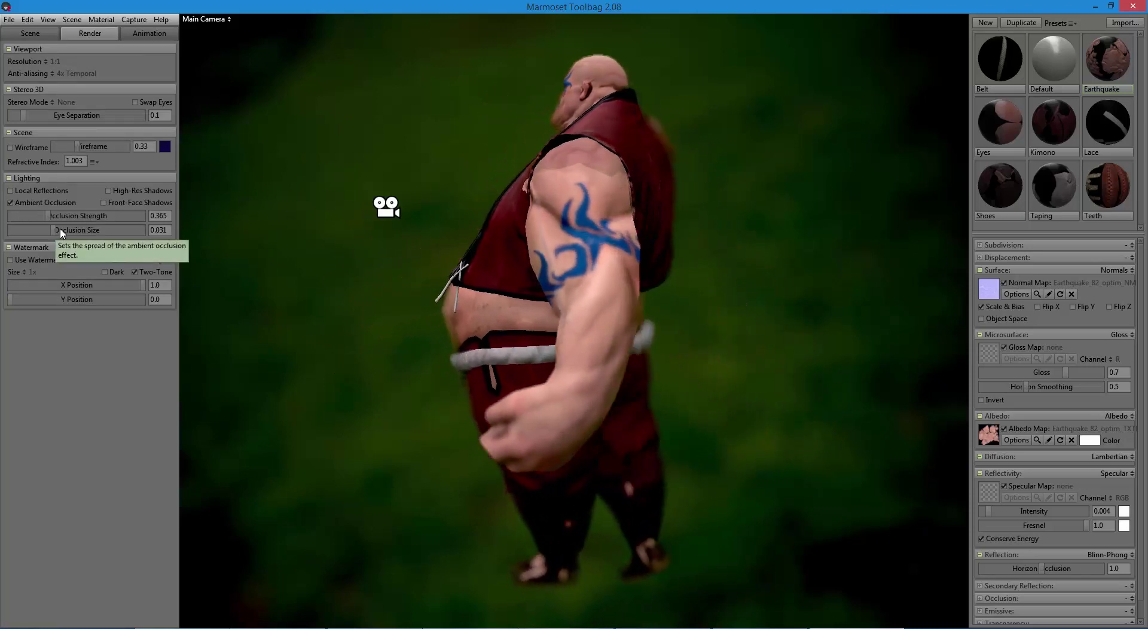
left_click(40, 34)
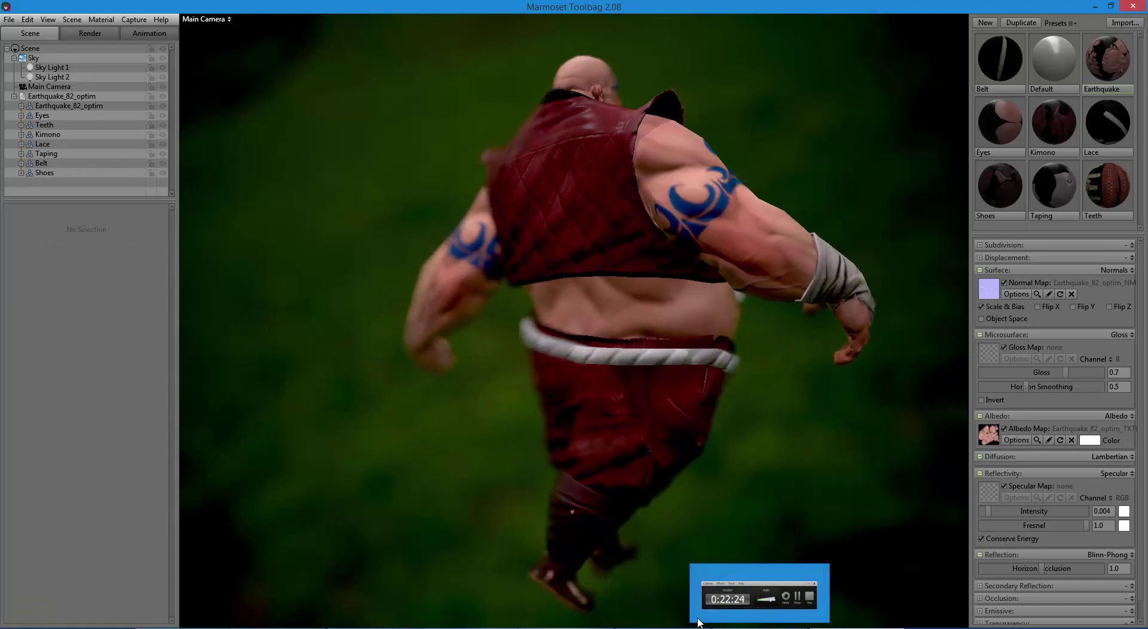
key("alt+Tab")
left_click(601, 319, "alt")
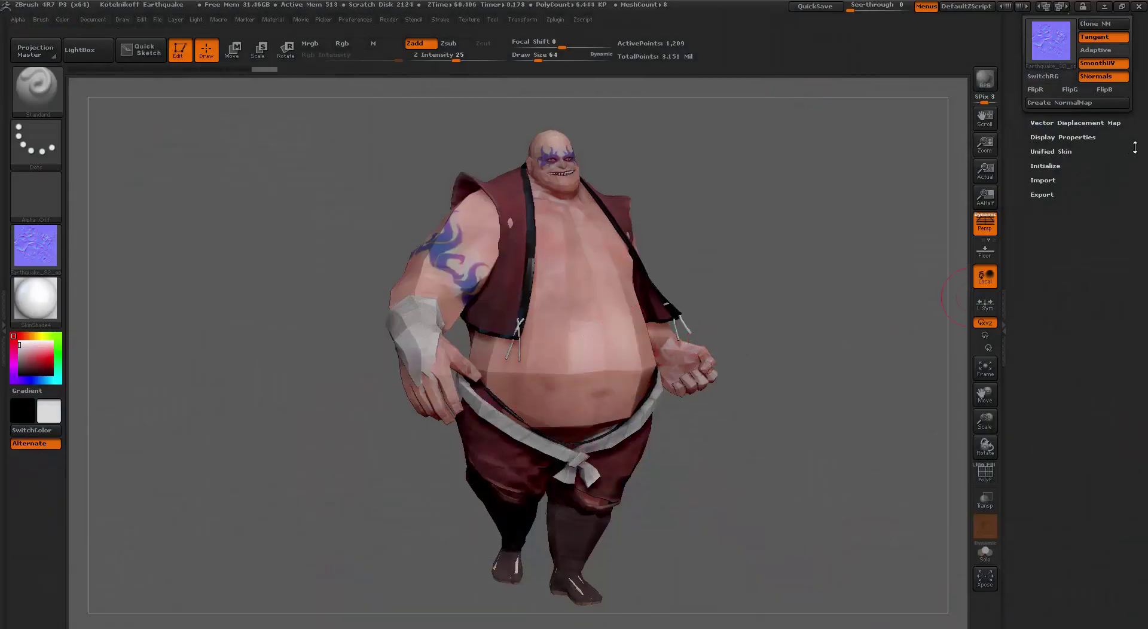
scroll(1093, 156, "up", 5)
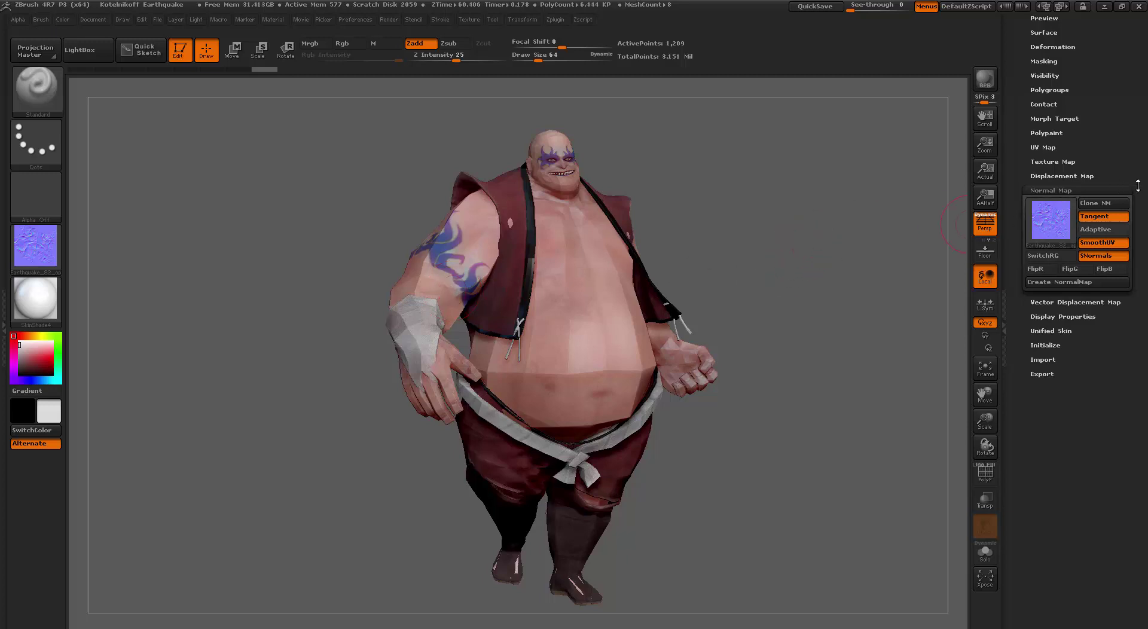
left_click_drag(1139, 185, 1137, 321)
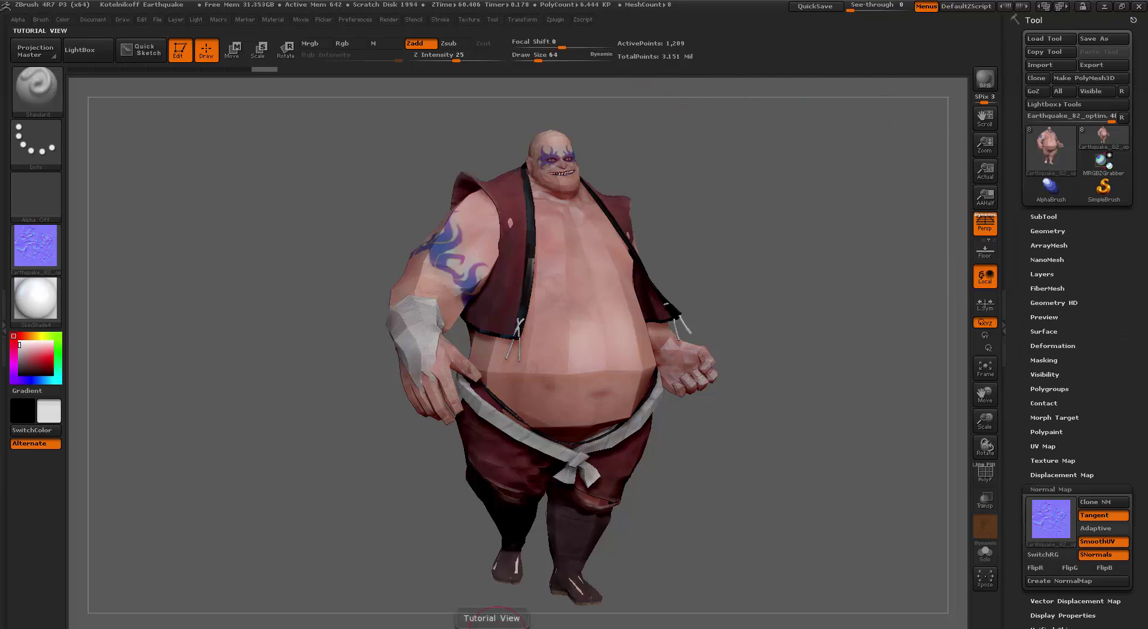
key("alt+Tab")
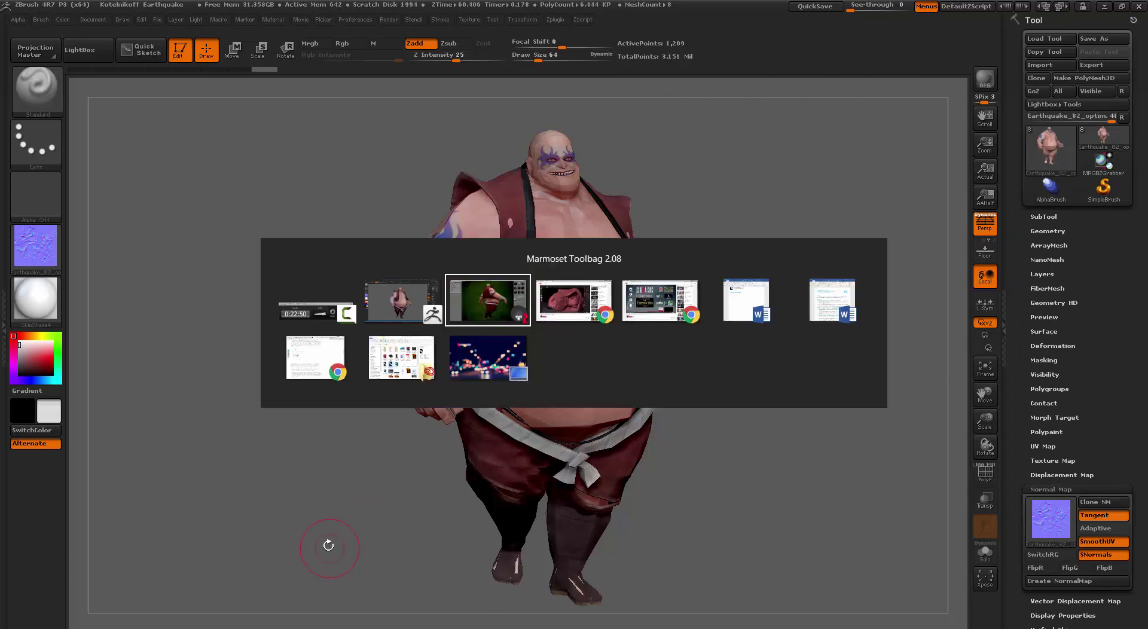
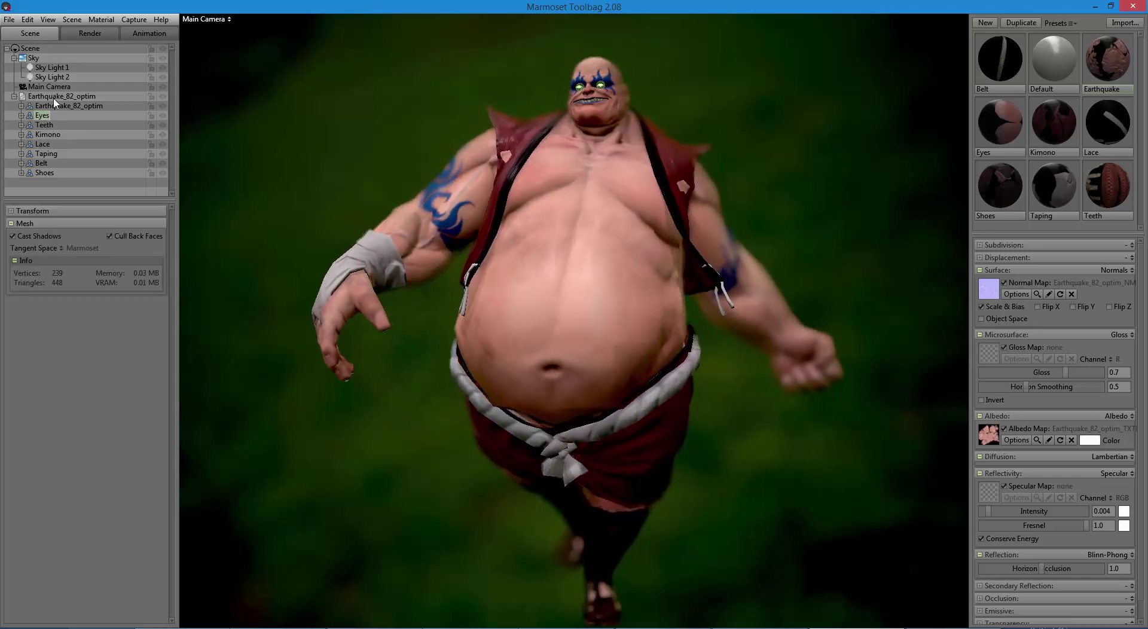
Step: Stop the turntable spin from the Animation tab and return to the Scene tab
left_click(146, 33)
left_click(30, 105)
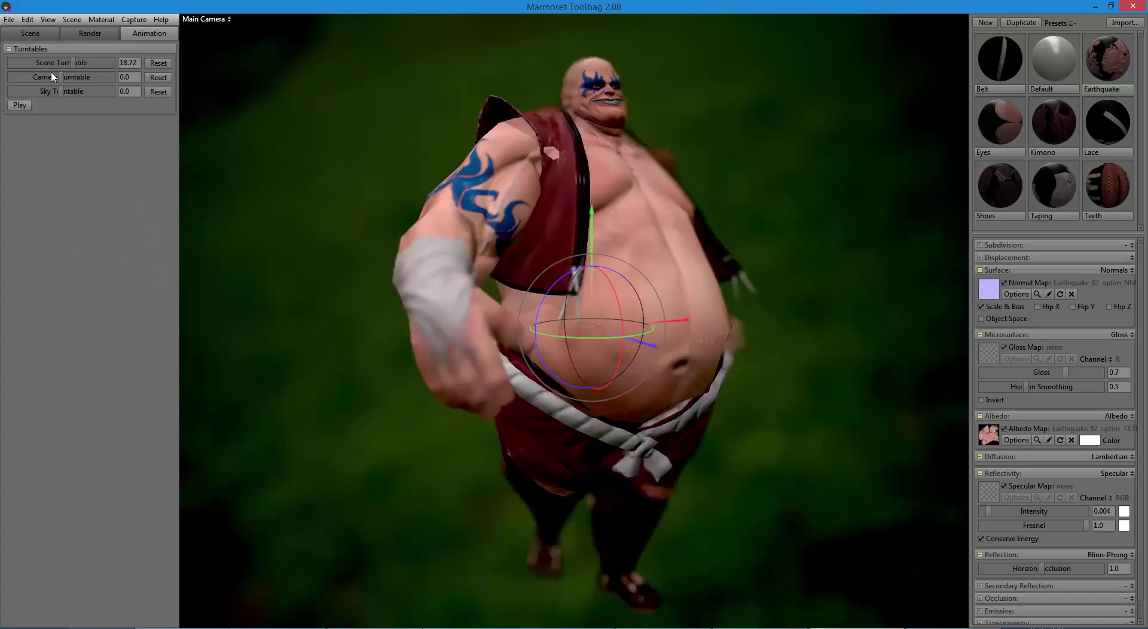
left_click(43, 34)
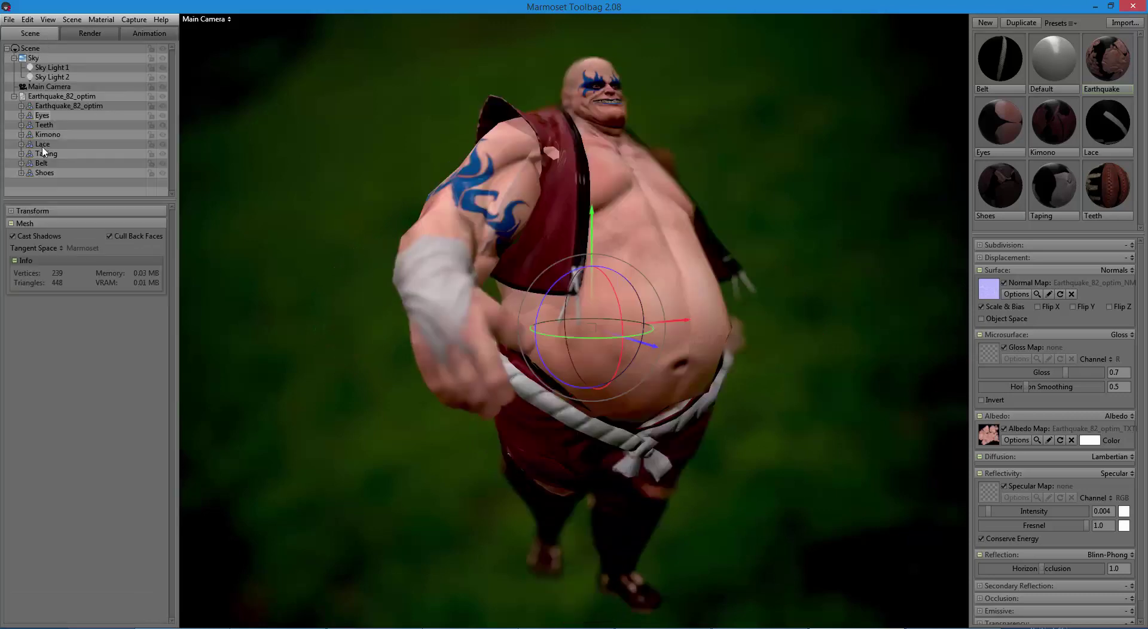
Step: Inspect the Kimono, Shoes and Belt meshes, toggle Cast Shadows, then select the Main Camera
left_click(45, 134)
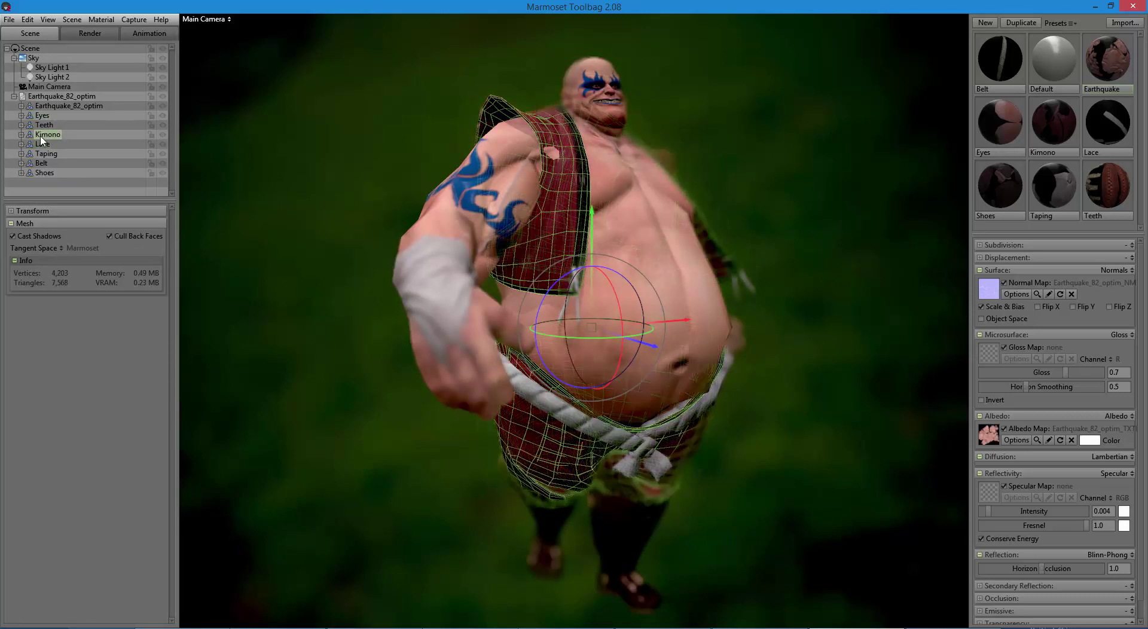
left_click(40, 173)
left_click(40, 164)
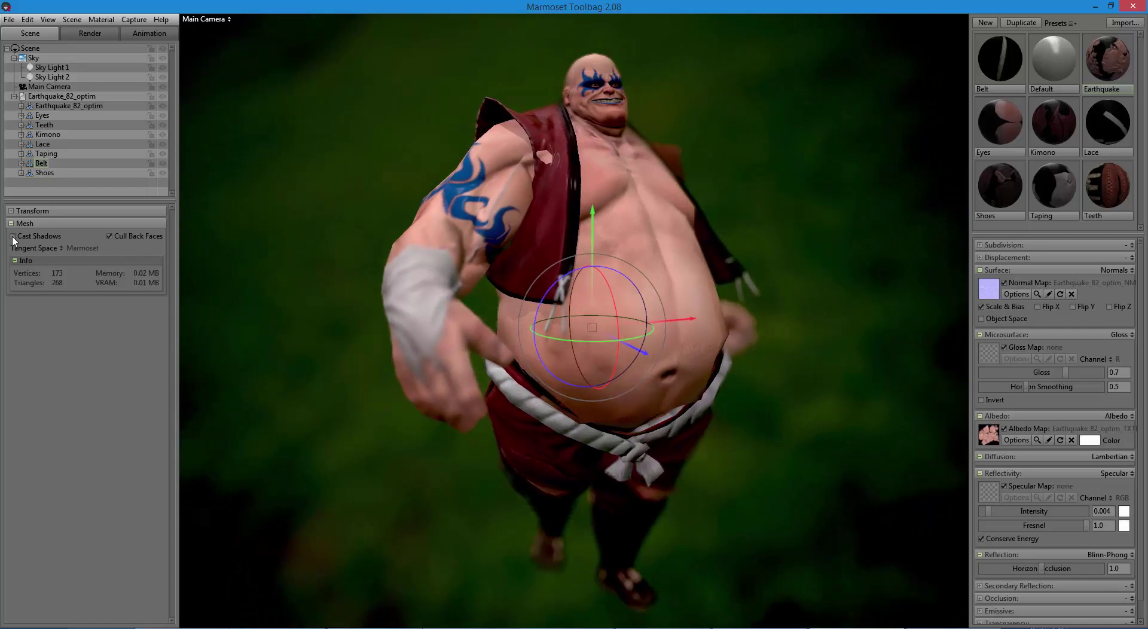
left_click(16, 237)
left_click(42, 86)
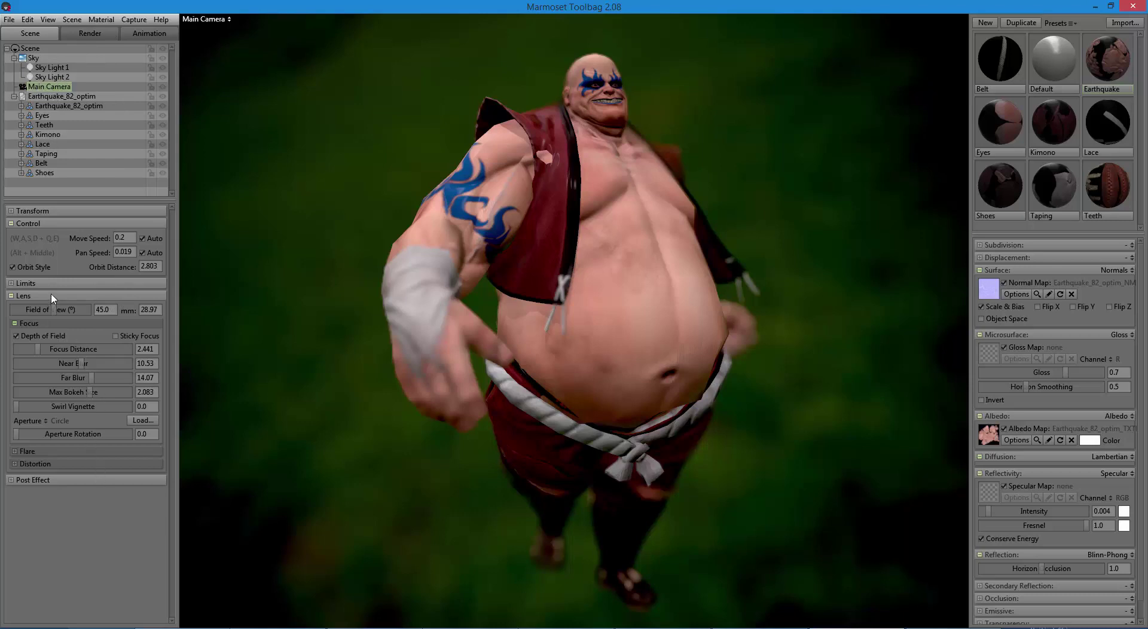
Step: Review the camera's Limits and Transform sections, then enable Local Reflections in the Render settings
left_click(26, 283)
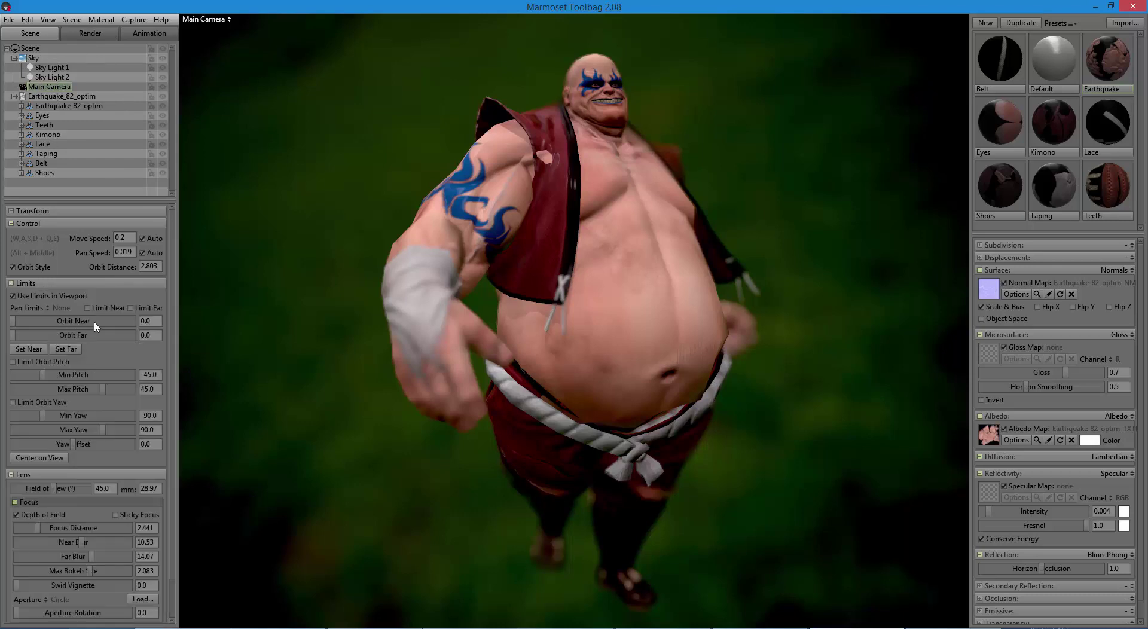
left_click(64, 213)
left_click(147, 35)
left_click(88, 35)
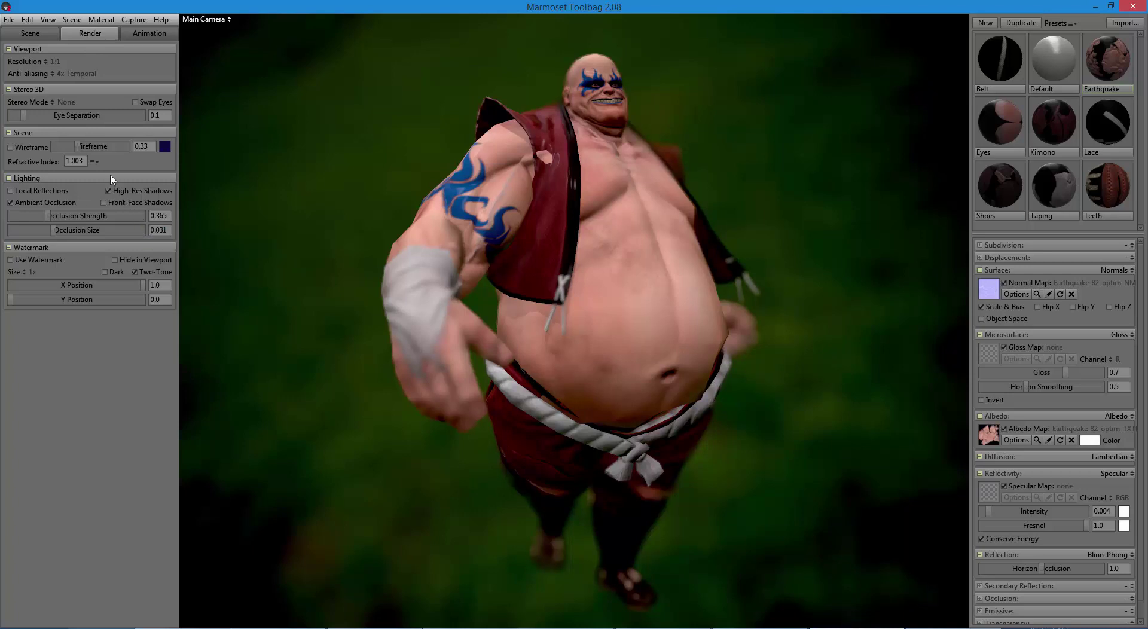
left_click(41, 191)
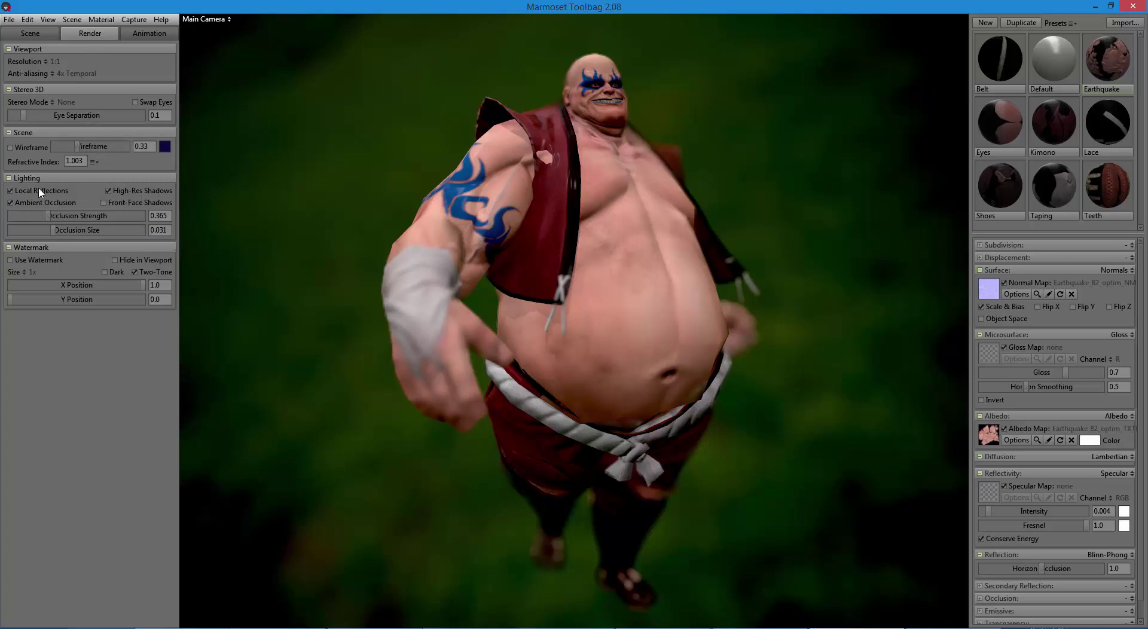
Step: Back on the Scene tab, look through the camera's Limits, Post Effect and Lens sections, collapsing them again
left_click(29, 34)
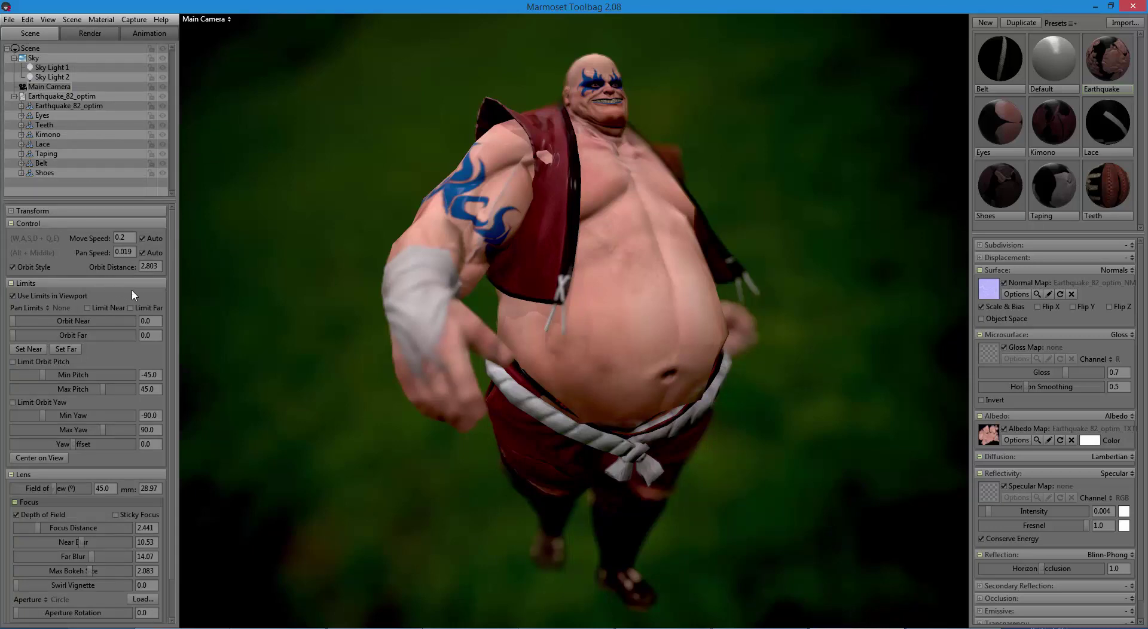
scroll(157, 289, "down", 2)
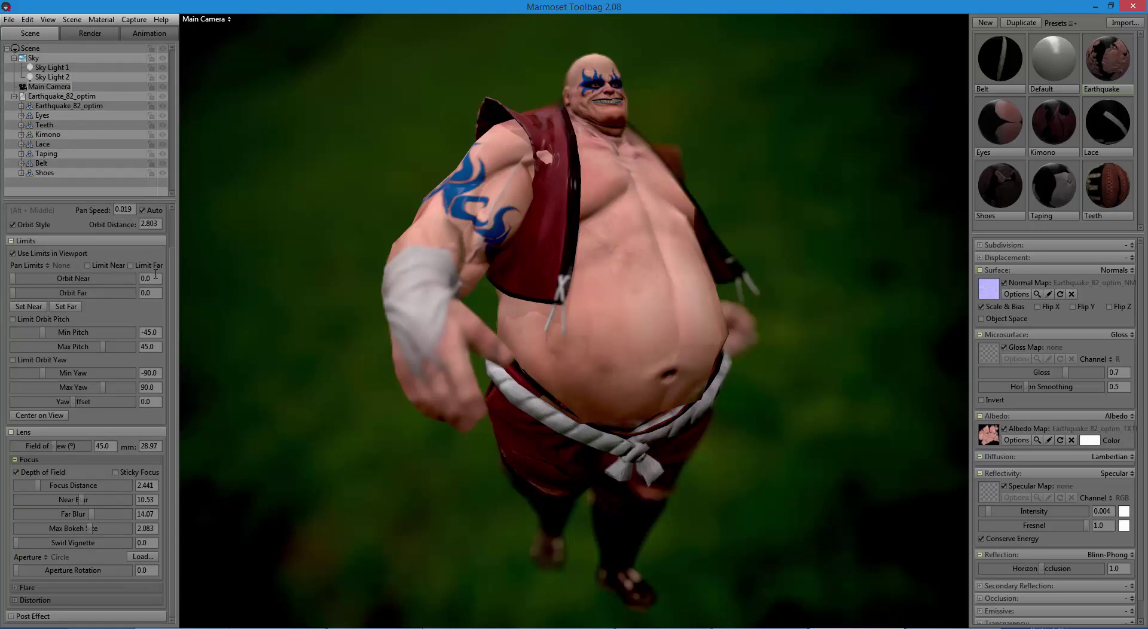
left_click(50, 241)
left_click(67, 481)
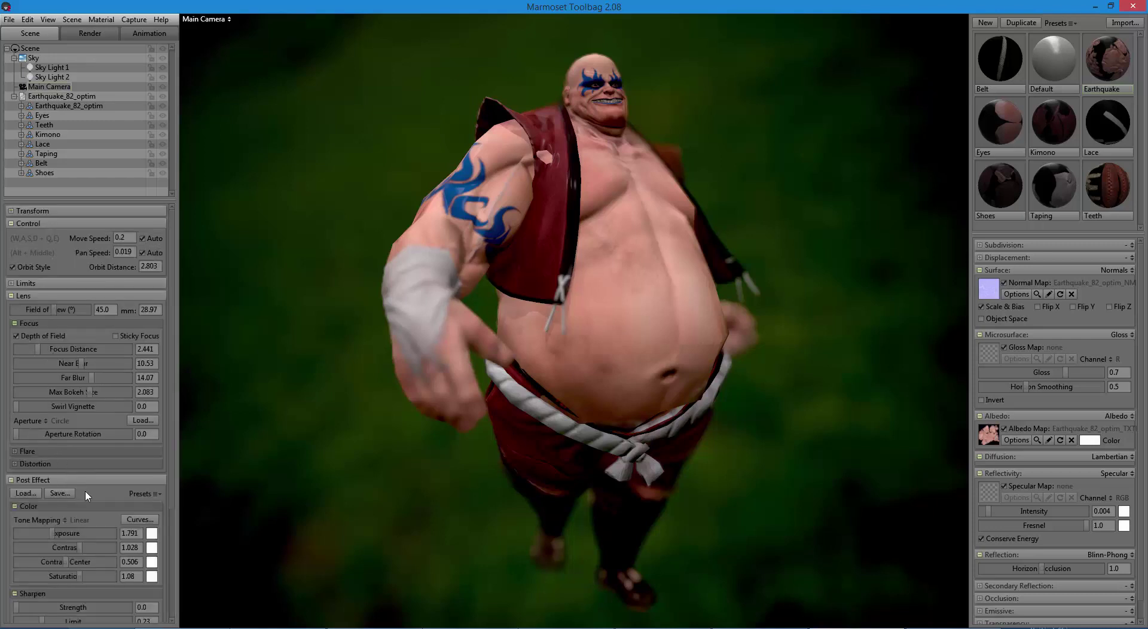
scroll(110, 483, "down", 5)
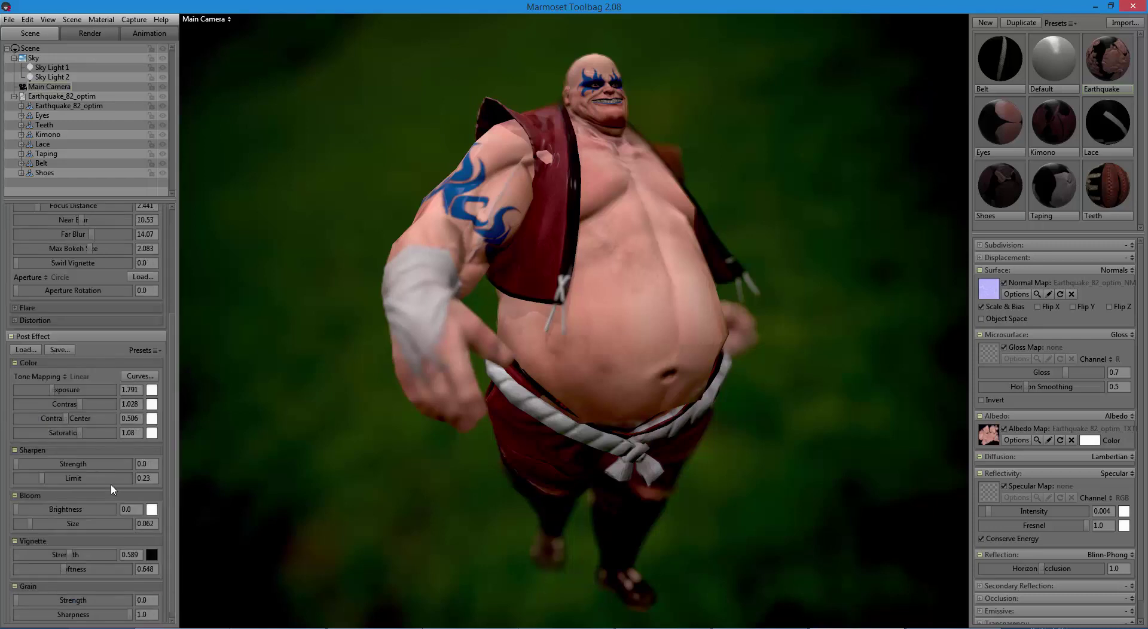
left_click(56, 331)
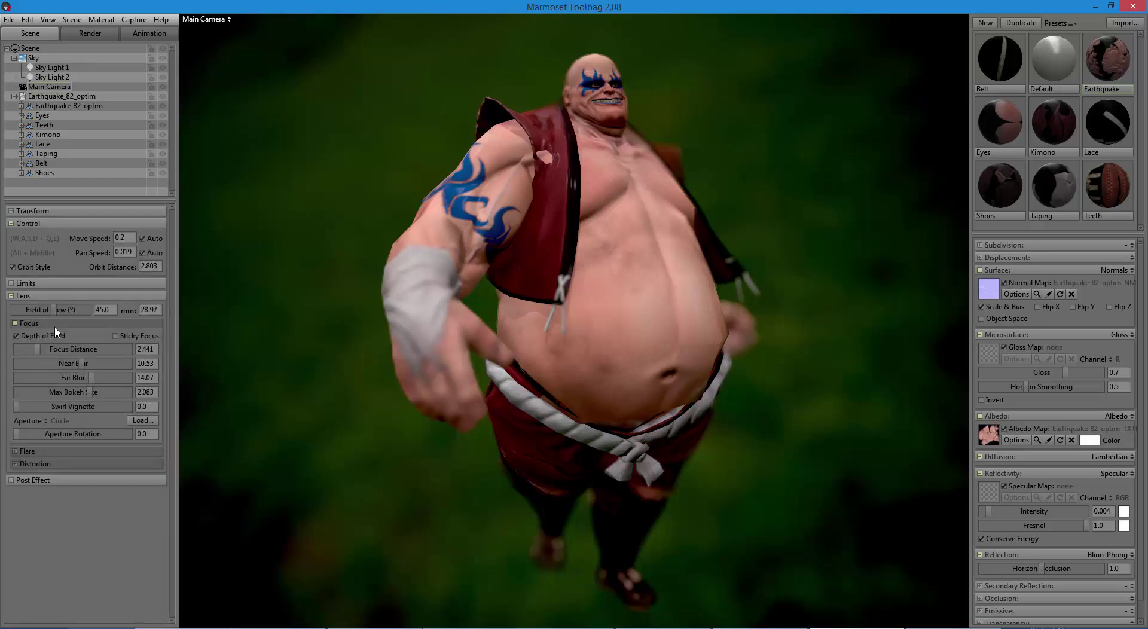
left_click(26, 296)
left_click(29, 285)
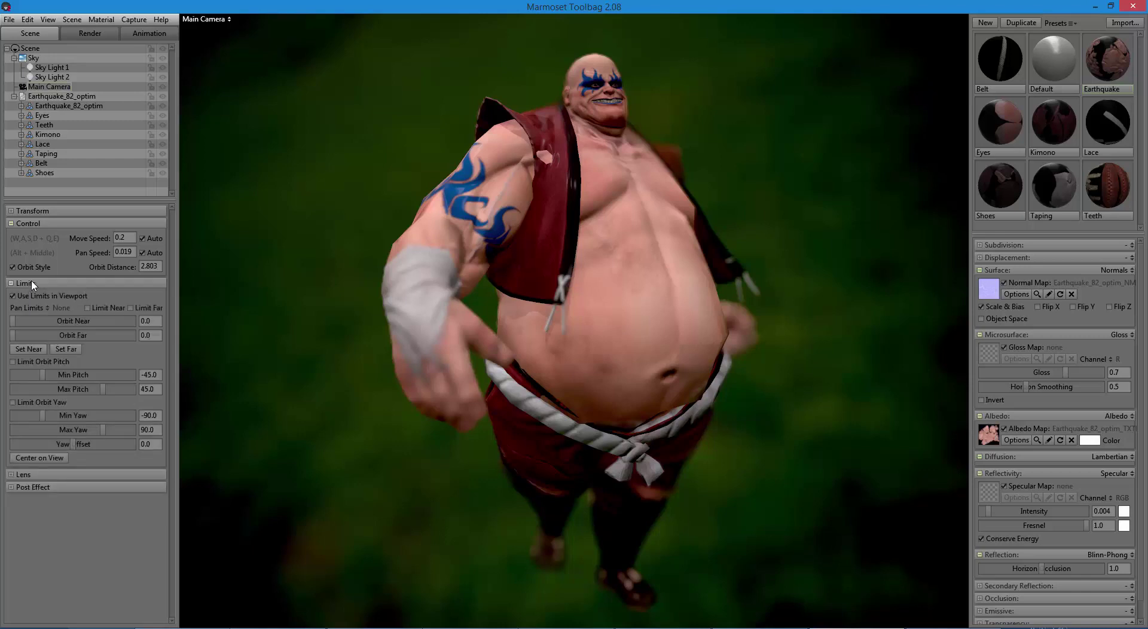
left_click(34, 284)
left_click(35, 298)
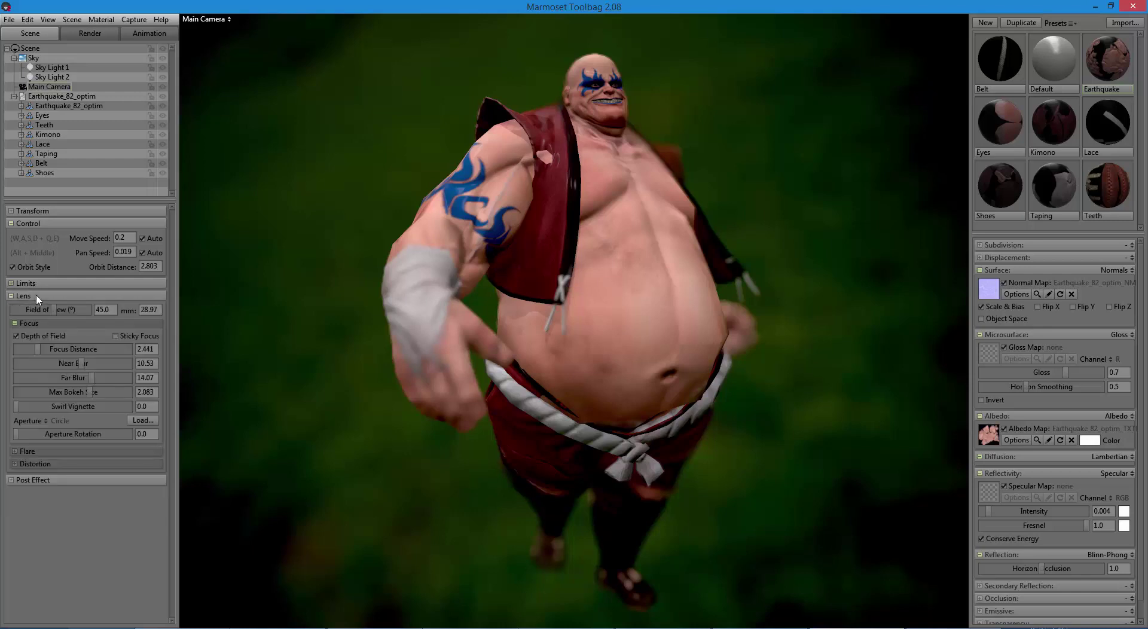
left_click(37, 297)
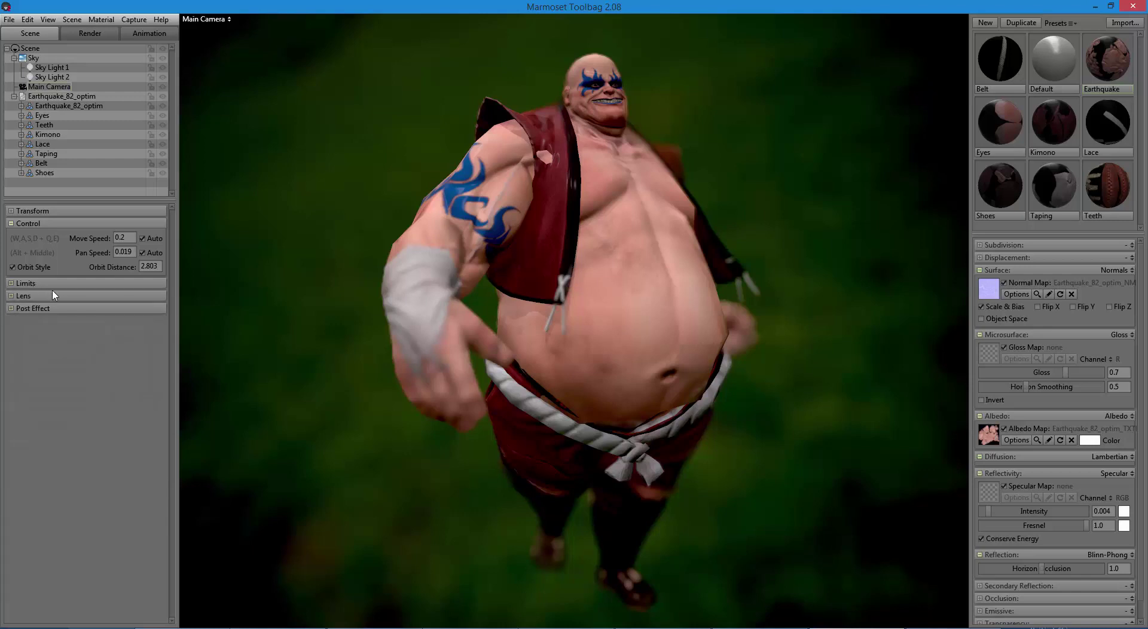
Step: Add a new light to the scene with Scene > New Light
left_click(71, 20)
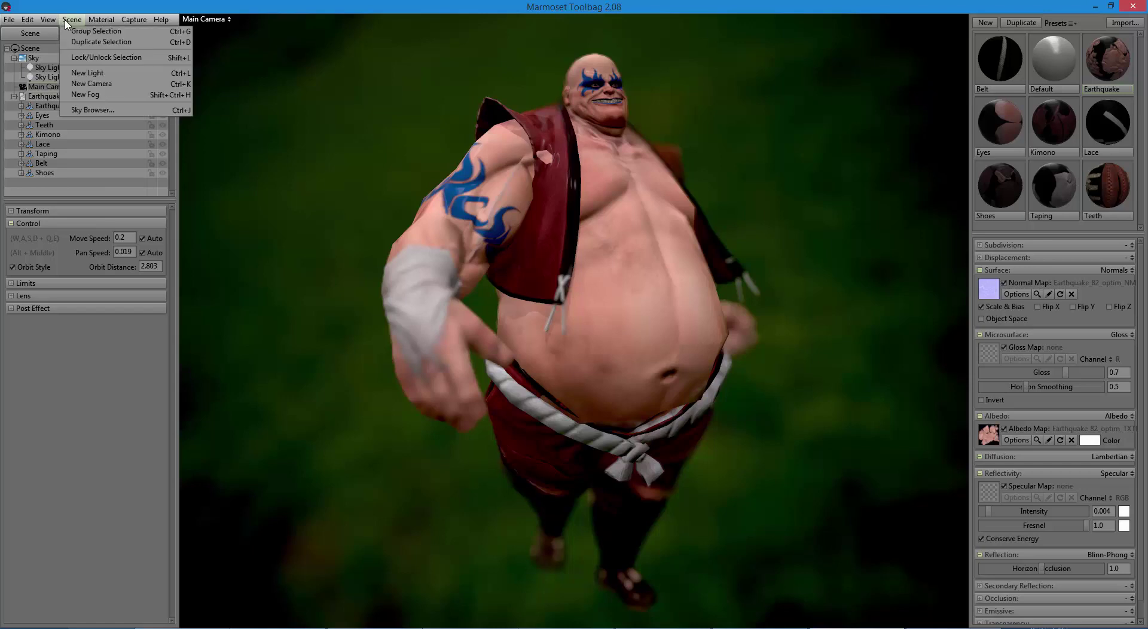
mouse_move(43, 22)
left_click(71, 74)
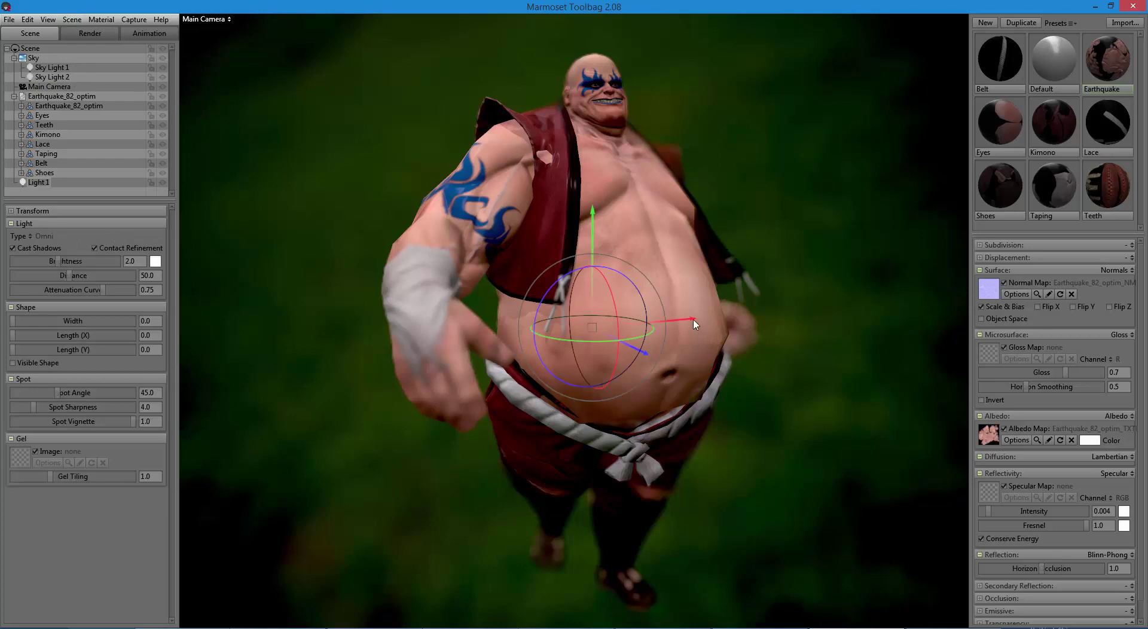
Step: Move Light 1 beside the wrestler's raised arm at shoulder height and open its colour swatch
left_click_drag(693, 324, 473, 338)
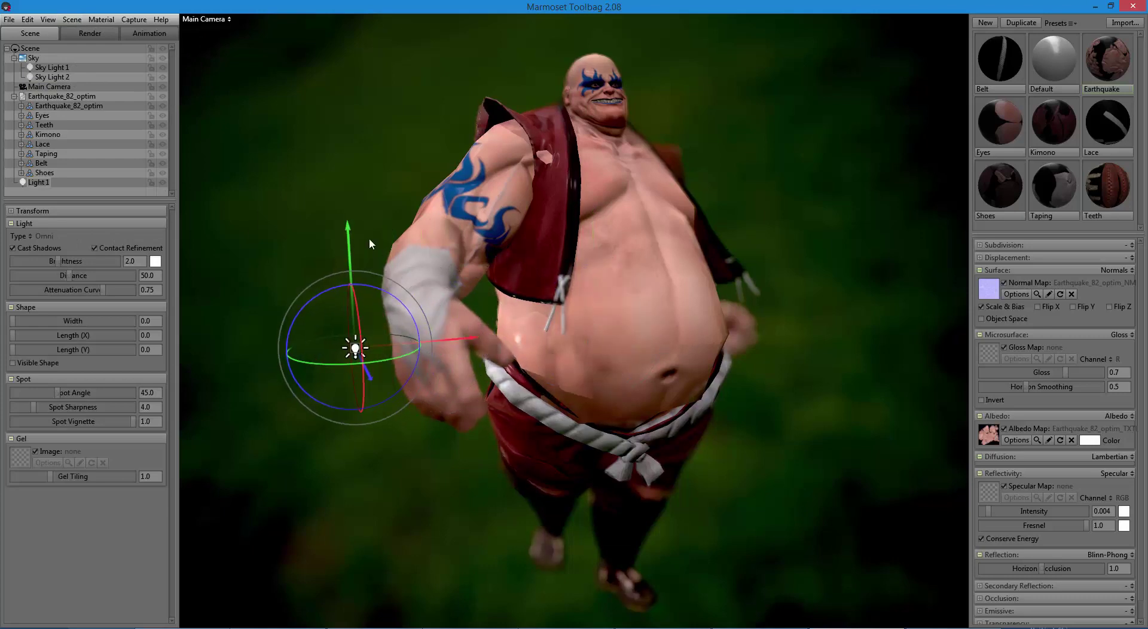
left_click_drag(347, 232, 346, 68)
left_click_drag(362, 206, 413, 215)
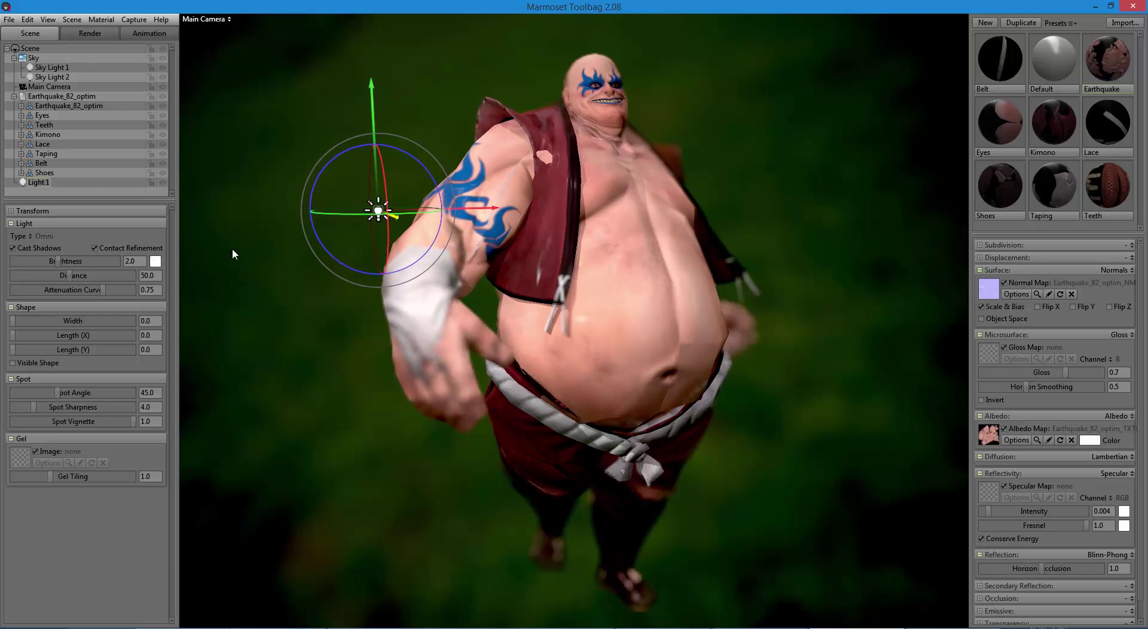
left_click(157, 262)
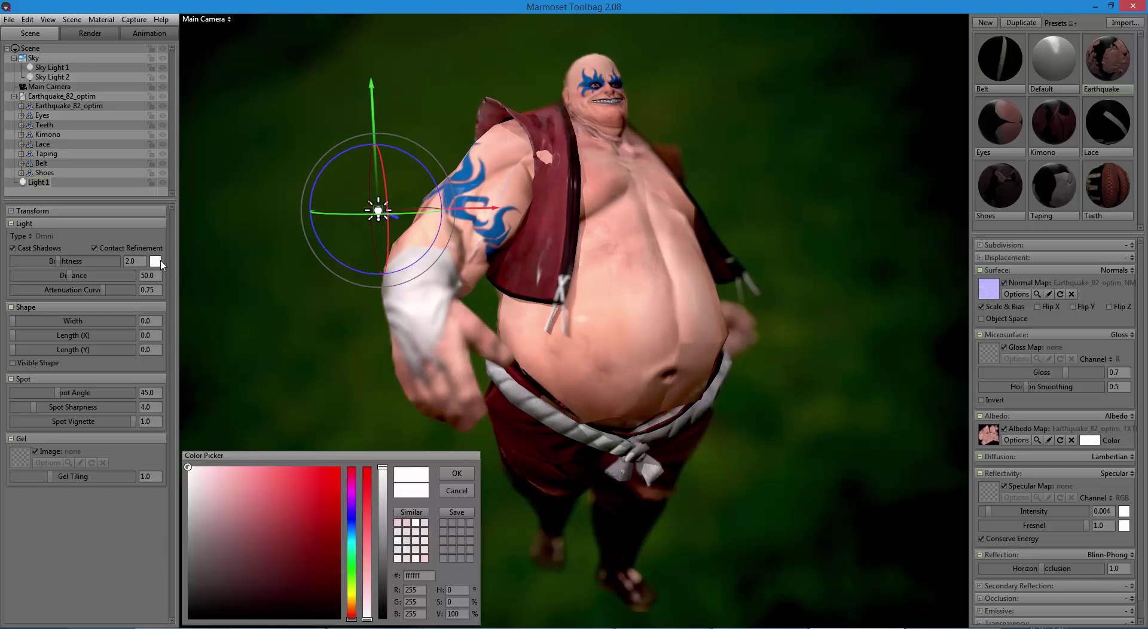
Step: Pick a saturated blue for Light 1's colour and confirm it
left_click(352, 518)
mouse_move(320, 531)
left_mouse_down()
mouse_move(319, 480)
mouse_move(298, 473)
mouse_move(332, 476)
left_mouse_up()
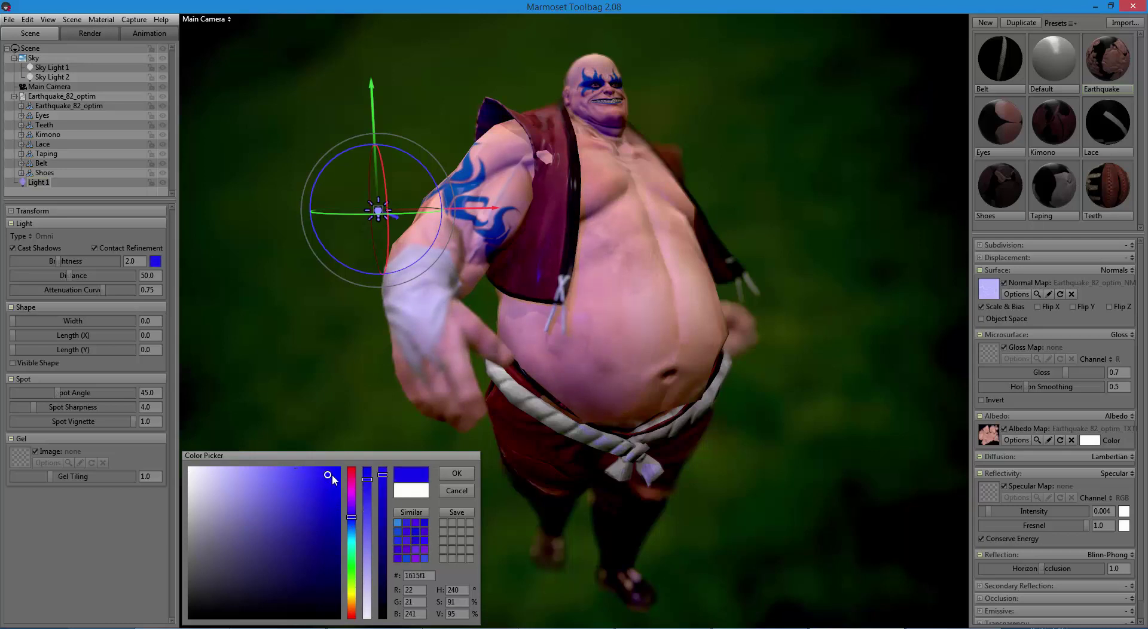
left_click(456, 474)
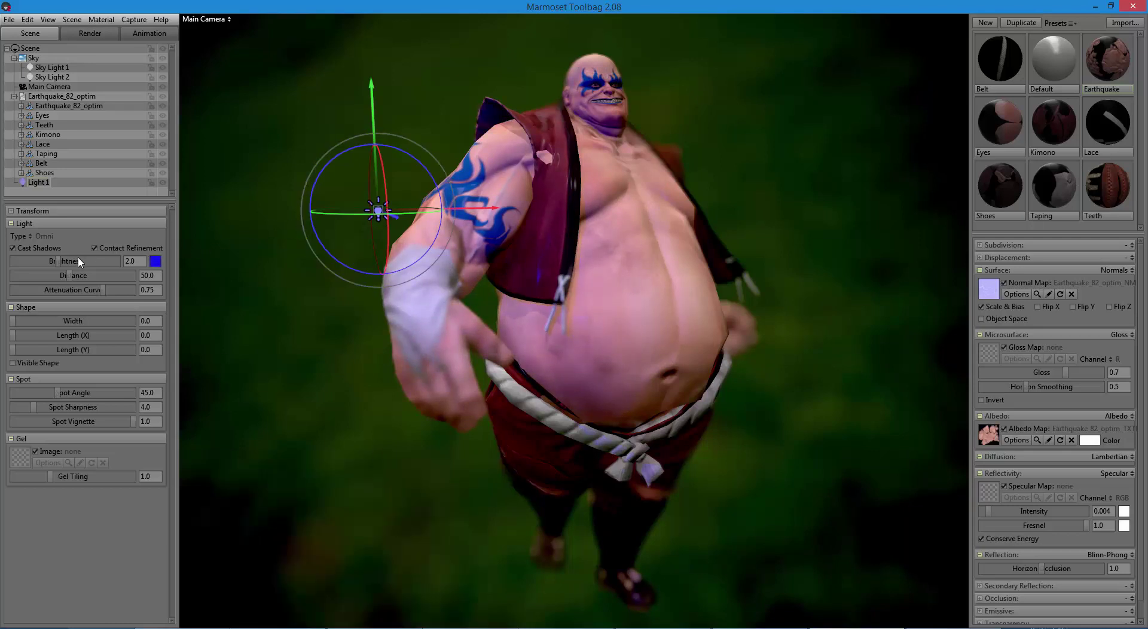
Step: Set Light 1's brightness to 7.208 and distance to 128.7, and adjust its width
left_click_drag(60, 263, 77, 261)
mouse_move(72, 274)
left_mouse_down()
mouse_move(99, 275)
mouse_move(57, 275)
mouse_move(116, 276)
mouse_move(85, 276)
left_mouse_up()
left_click_drag(58, 319, 1, 318)
Step: Look through the light Type list and the Gel image browser, leaving both unchanged
left_click(30, 237)
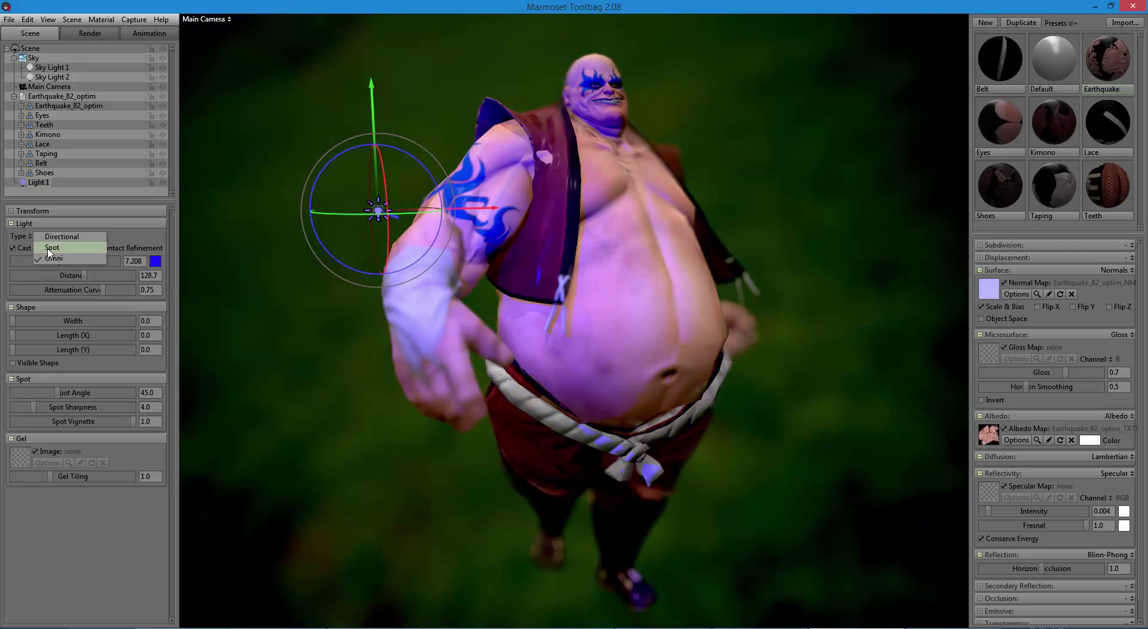
left_click(104, 532)
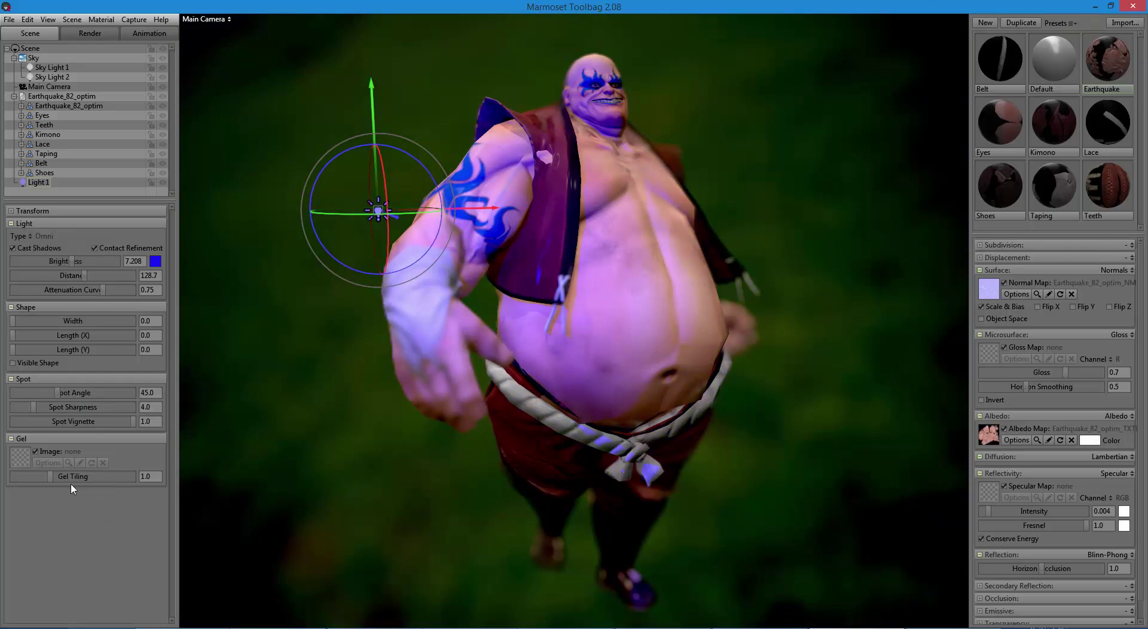
left_click(27, 464)
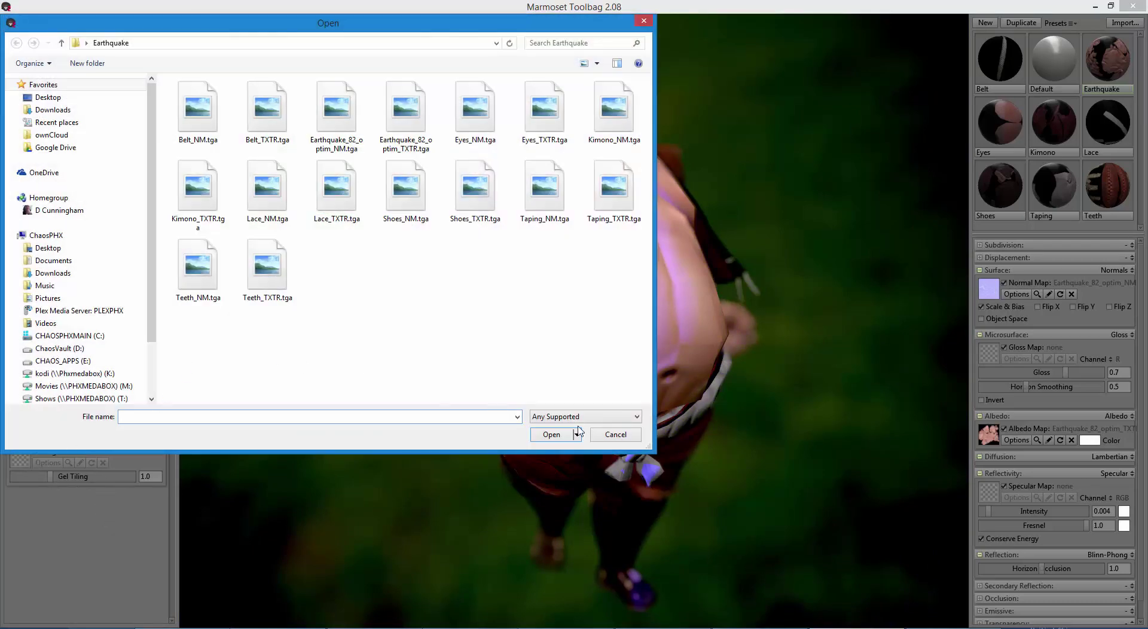
left_click(615, 434)
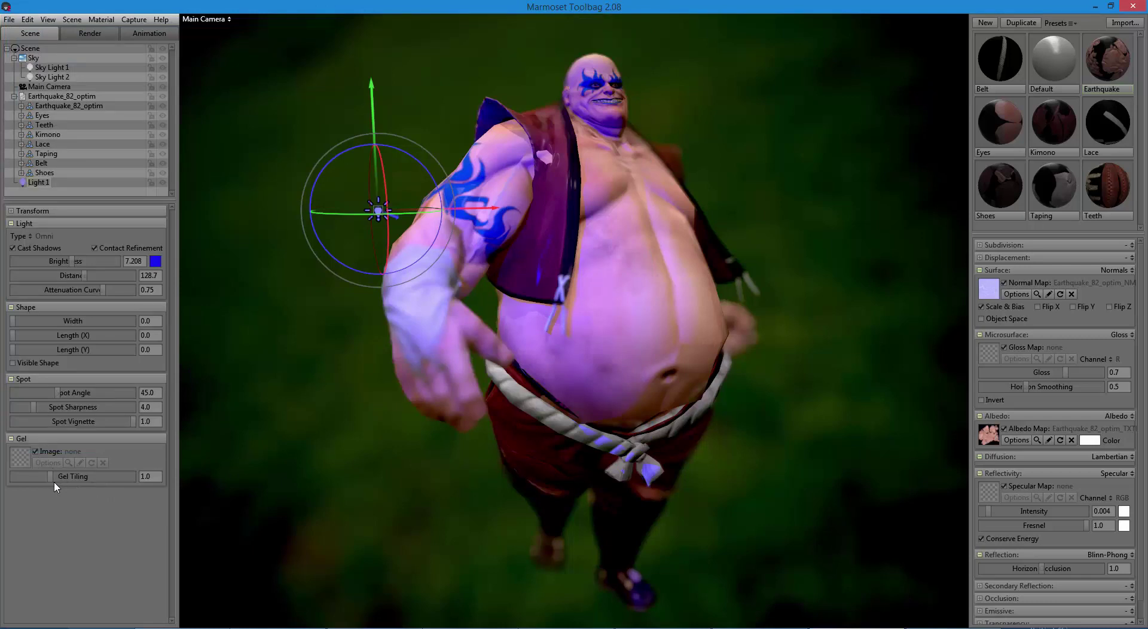
Step: Set gel tiling to 0.206, enable contact refinement, distance 84.78 and attenuation curve 0.594
left_click_drag(58, 478, 30, 478)
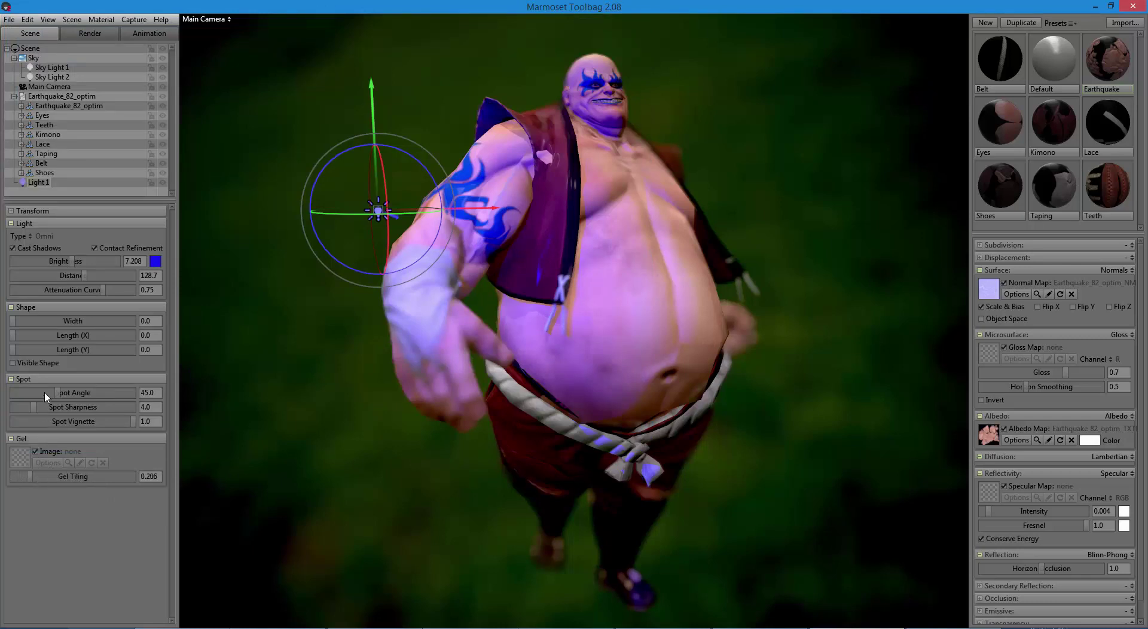
left_click(110, 251)
mouse_move(89, 278)
left_mouse_down()
mouse_move(111, 275)
mouse_move(78, 279)
mouse_move(86, 291)
mouse_move(23, 291)
mouse_move(85, 289)
left_mouse_up()
left_click(33, 211)
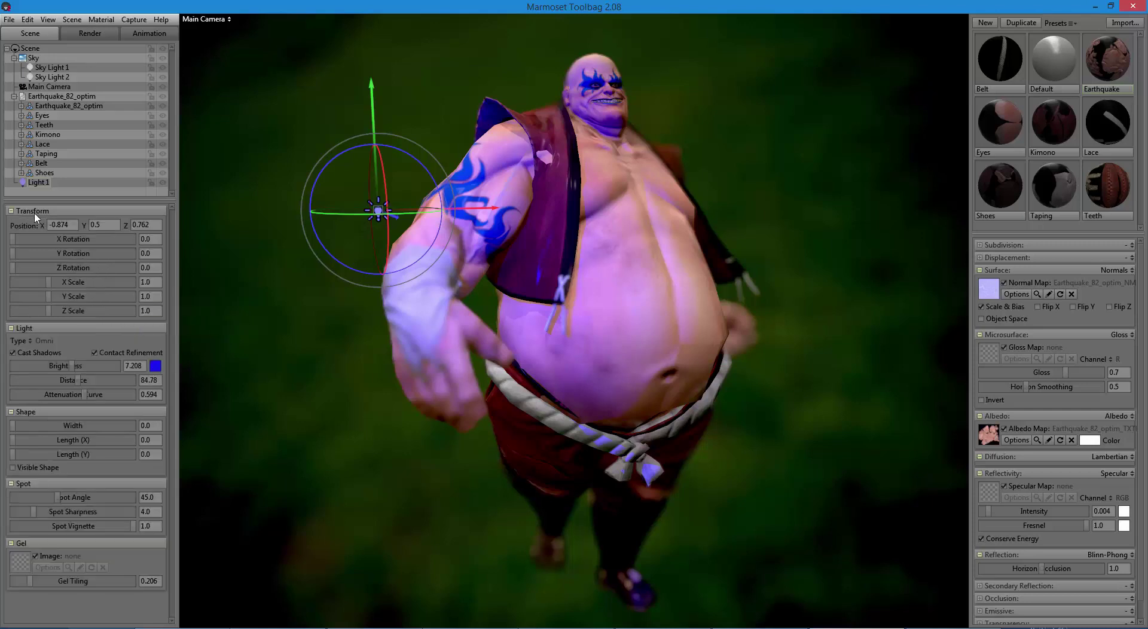
left_click(33, 211)
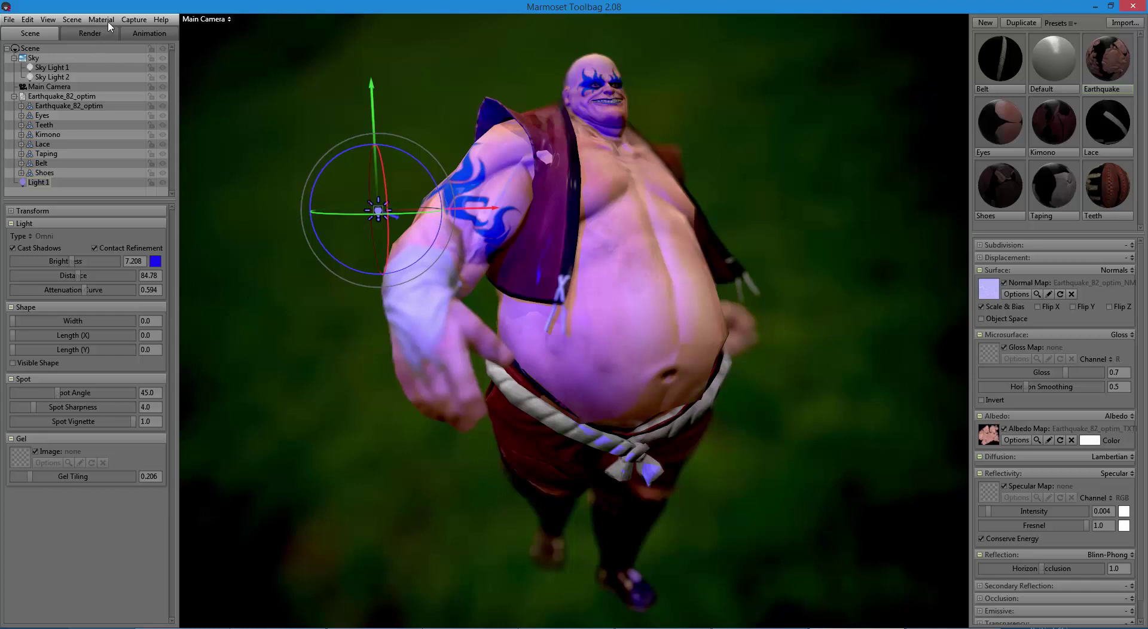
left_click(122, 21)
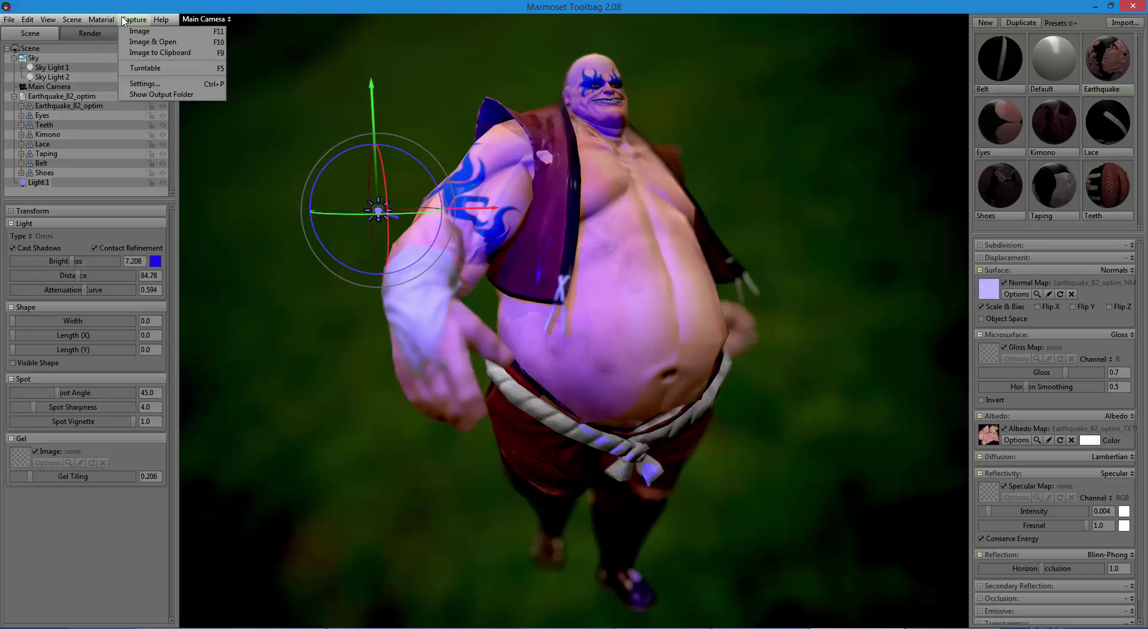
Step: Start the turntable animation playing
left_click(91, 37)
left_click(150, 36)
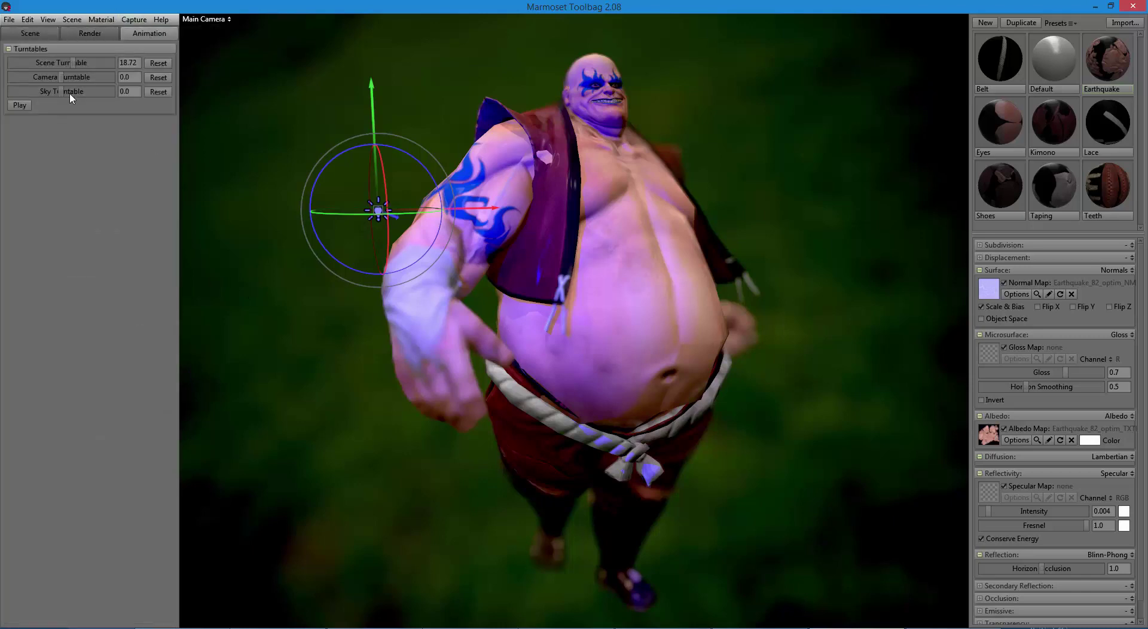
left_click(20, 105)
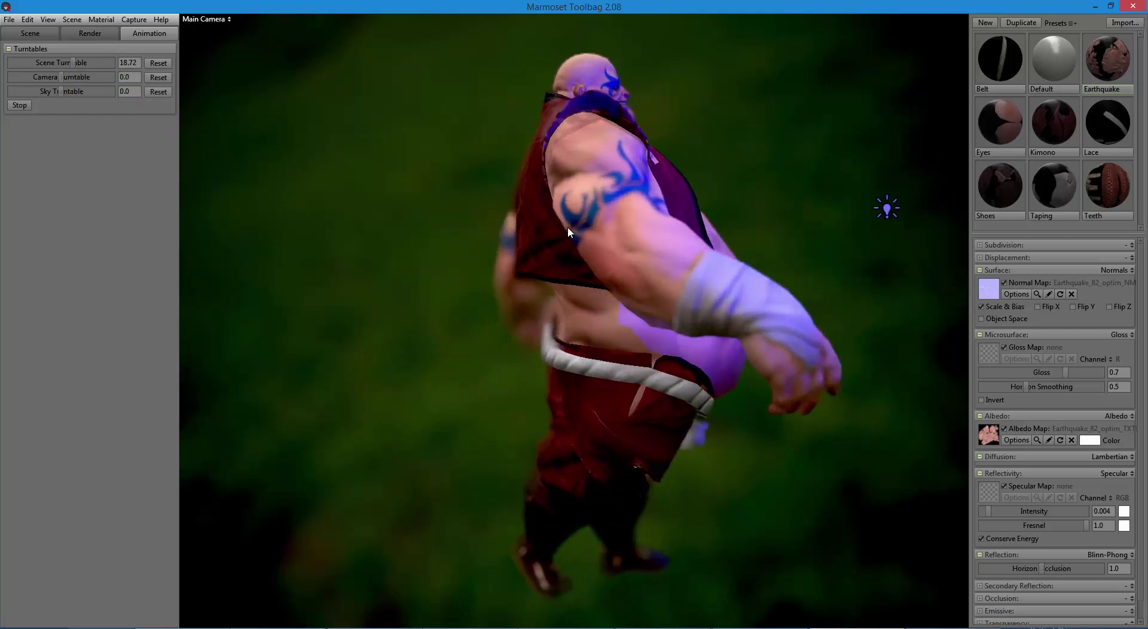
Step: Try camera orbit and sky rotation speeds, then reset scene, sky and camera turntables to zero
left_click(159, 63)
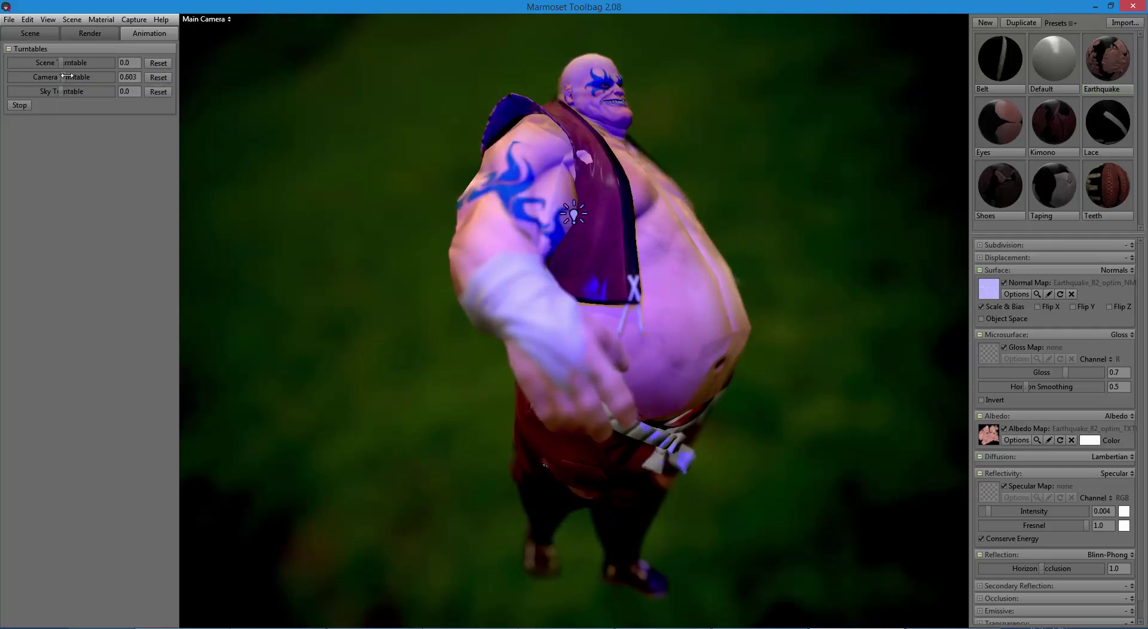
left_click_drag(64, 78, 68, 74)
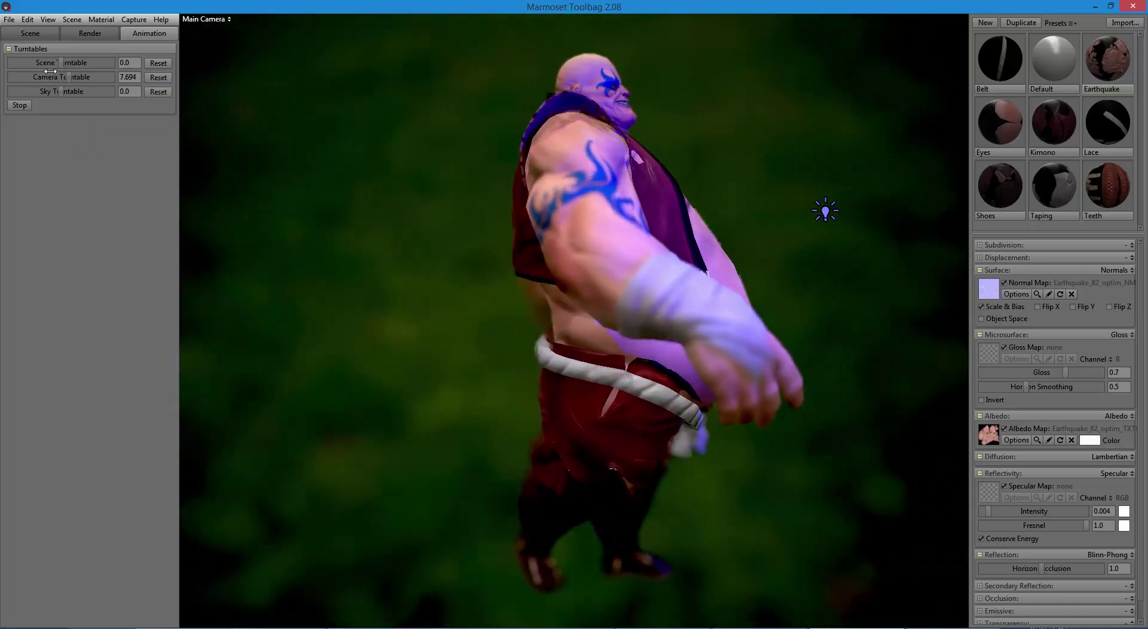
mouse_move(68, 74)
left_mouse_down()
mouse_move(45, 70)
mouse_move(67, 71)
mouse_move(76, 91)
left_mouse_up()
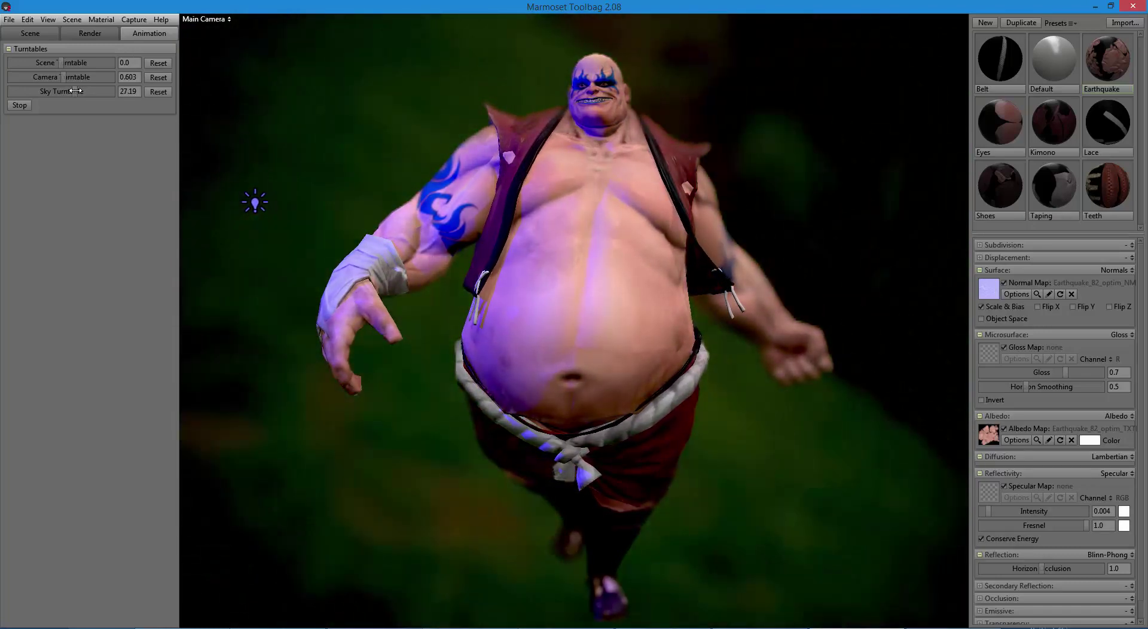
left_click_drag(70, 90, 53, 63)
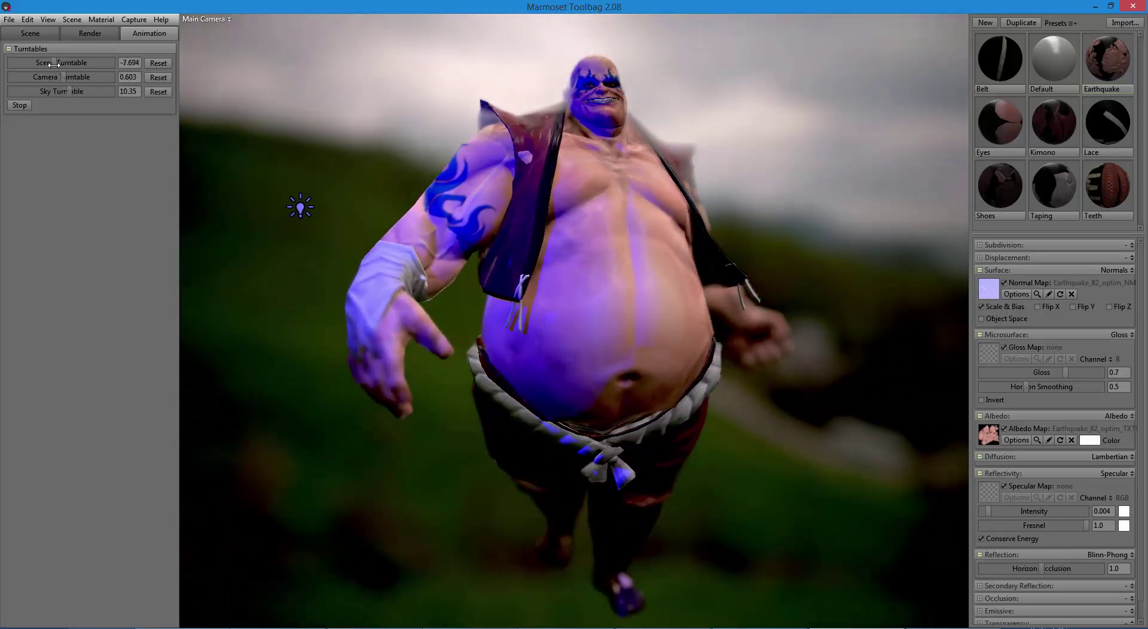
left_click(159, 63)
left_click(158, 92)
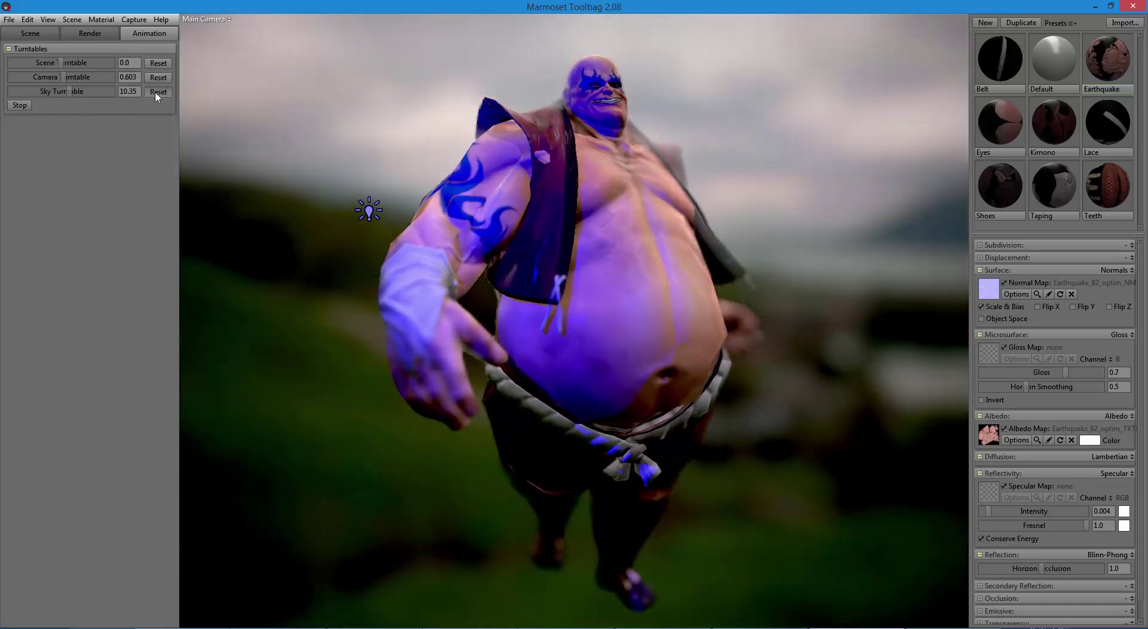
left_click(152, 79)
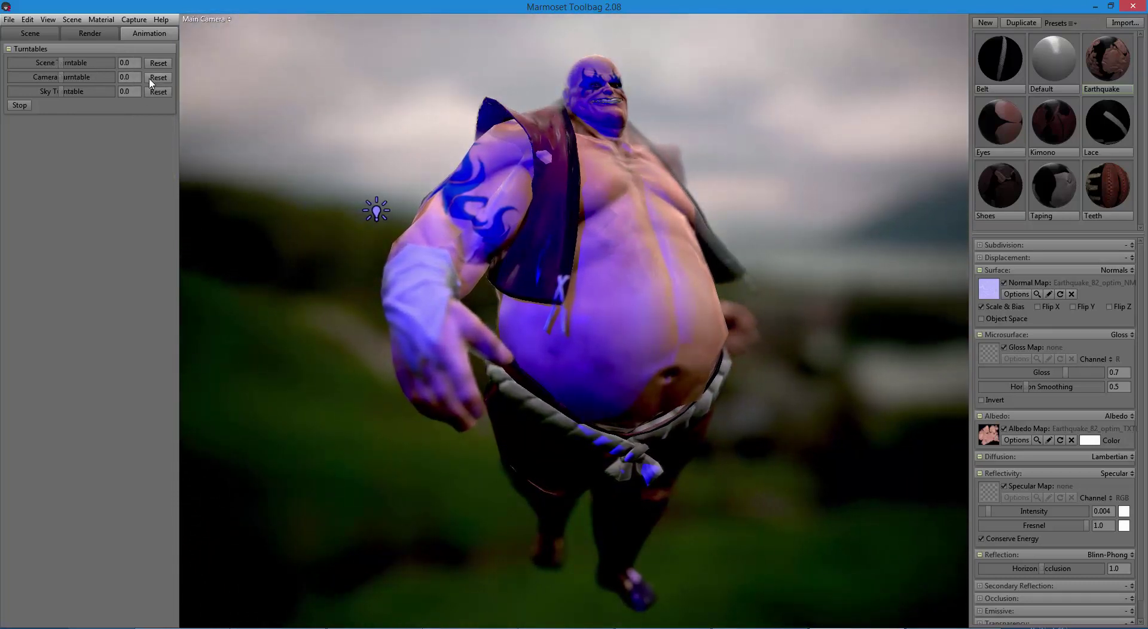
Step: Spin the scene turntable at 13.4 and turn on the wireframe overlay in Render settings
left_click_drag(60, 64, 71, 58)
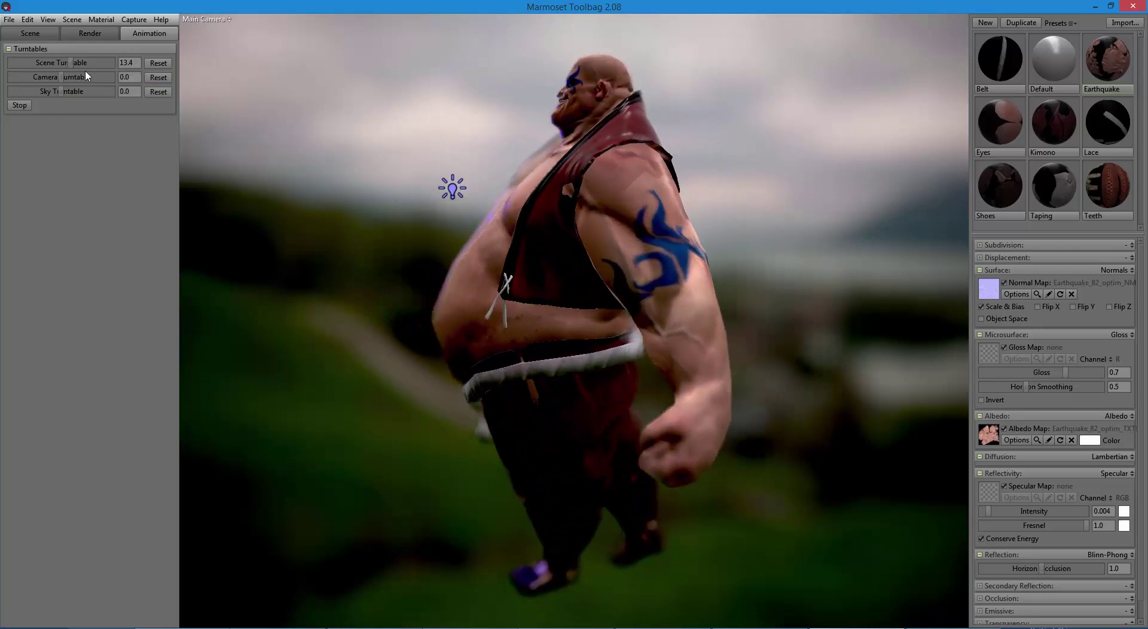
left_click(90, 33)
left_click(10, 147)
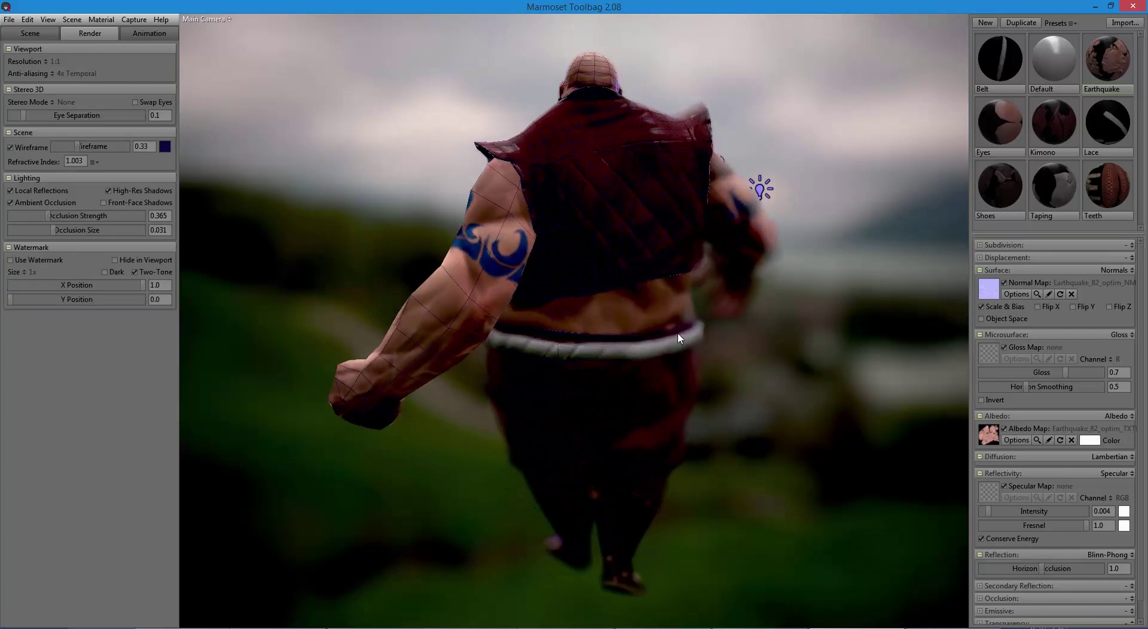
Step: Expand the Main Camera's Post Effect and Lens sections and lower the far blur
left_click(42, 36)
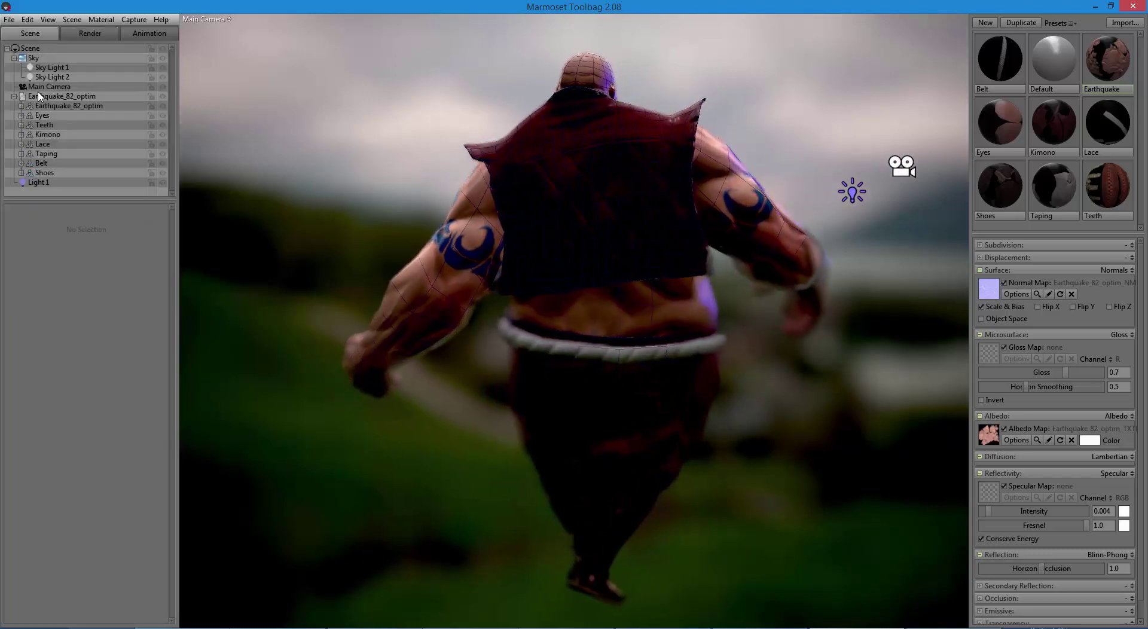
left_click(71, 295)
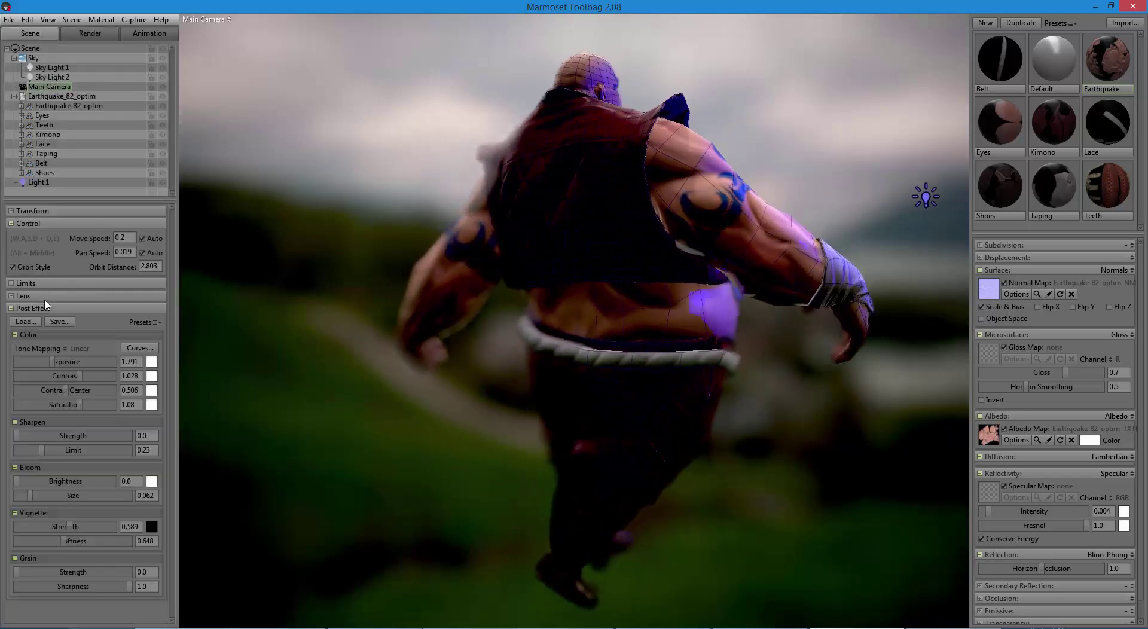
left_click(54, 480)
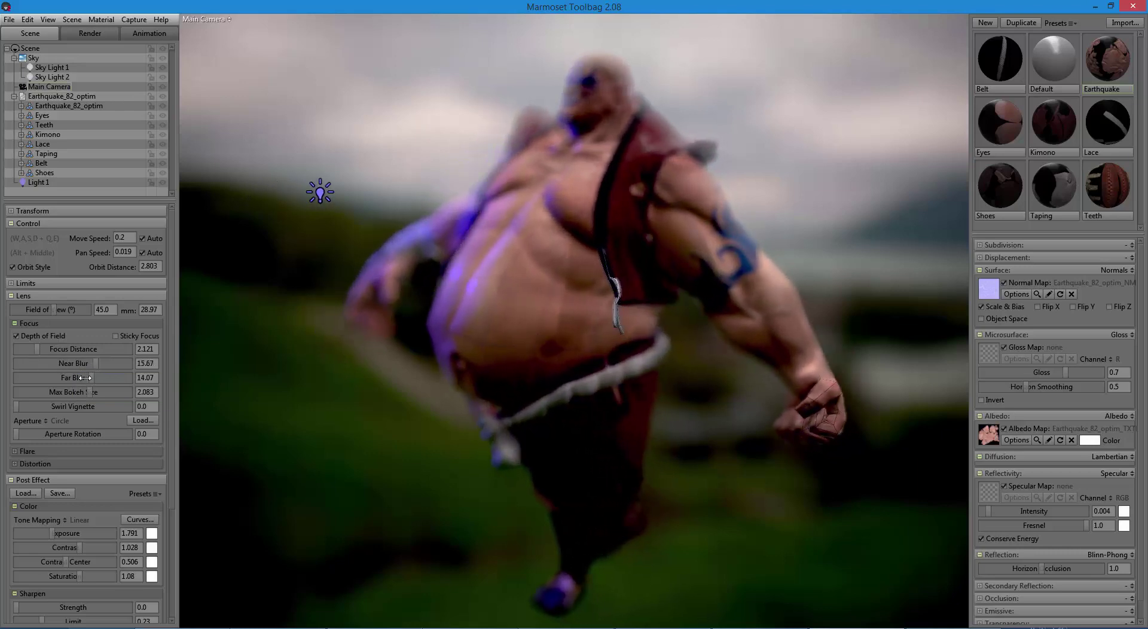
left_click_drag(85, 377, 46, 373)
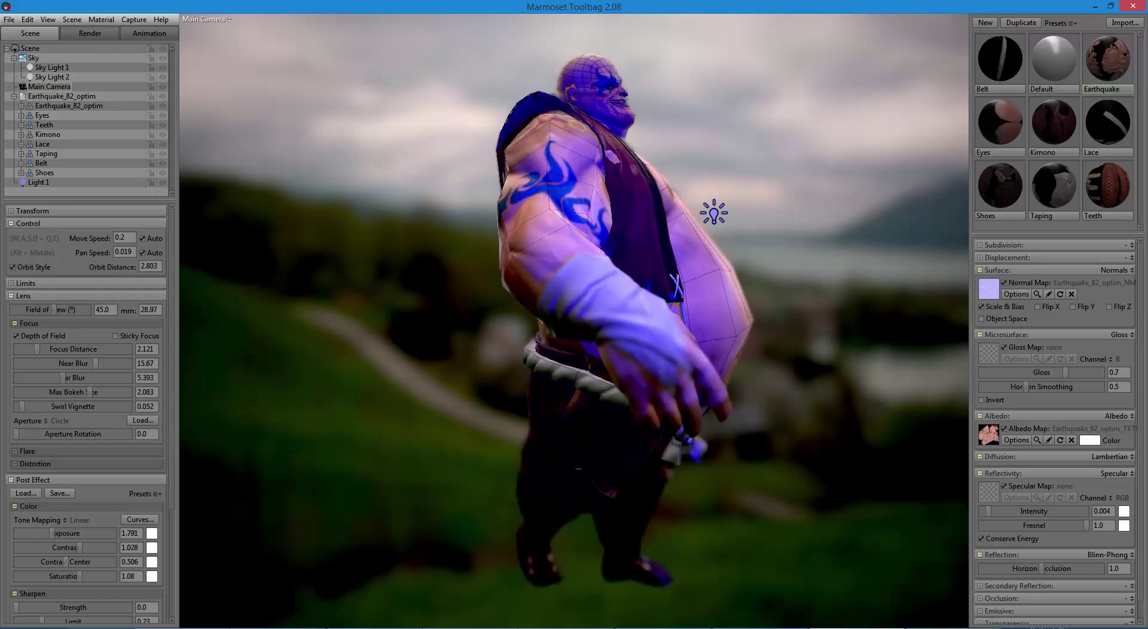
Step: Add a lens flare with strength 3.473 and threshold 2.105
left_click(78, 451)
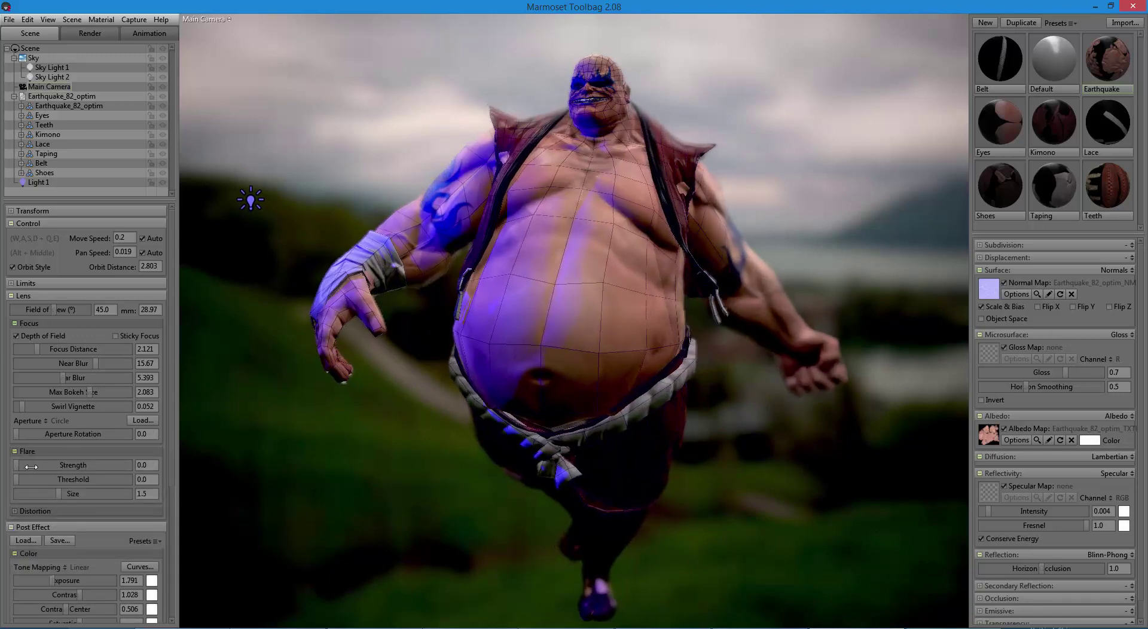
mouse_move(39, 466)
left_mouse_down()
mouse_move(61, 465)
mouse_move(50, 479)
mouse_move(67, 479)
mouse_move(40, 480)
mouse_move(56, 466)
left_mouse_up()
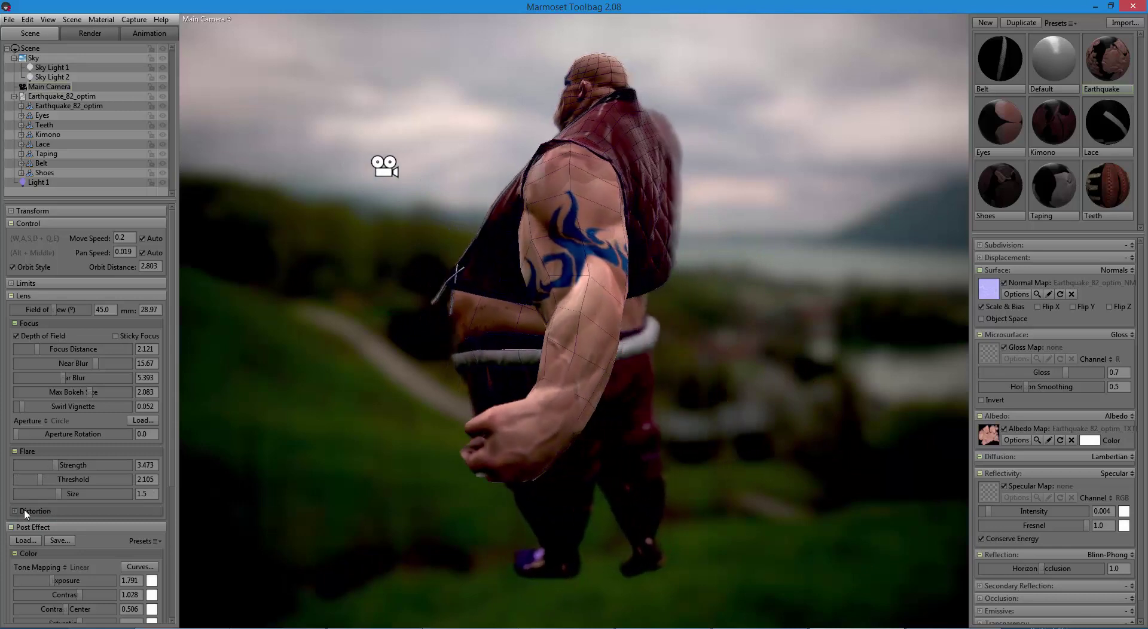
left_click(54, 512)
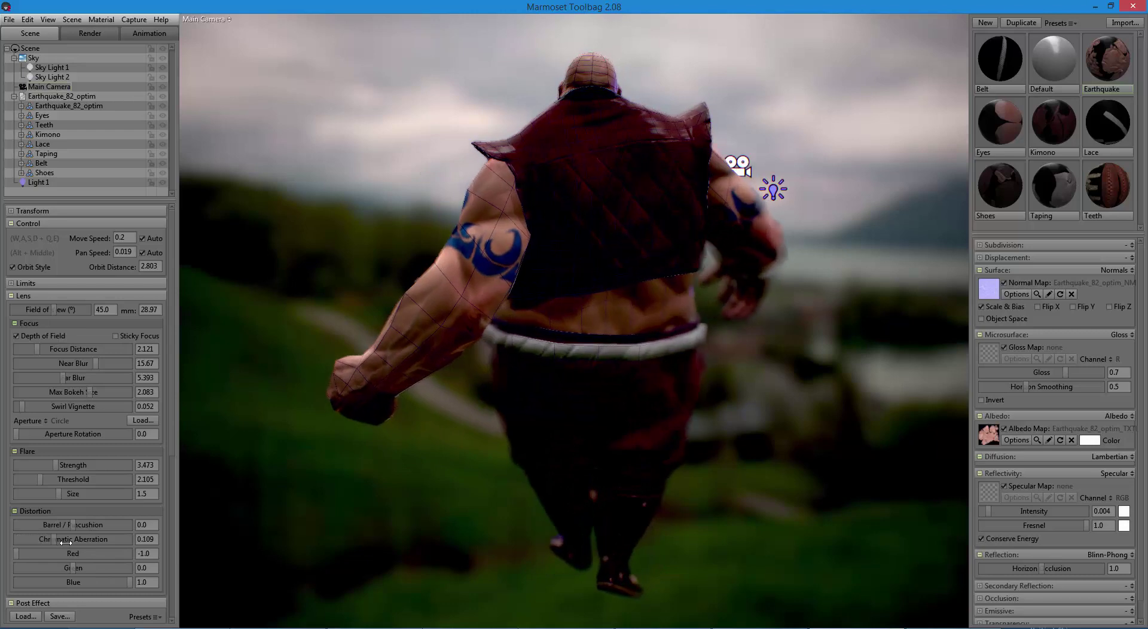
Step: Raise the camera's Chromatic Aberration slider to 0.432
left_click_drag(109, 545, 91, 545)
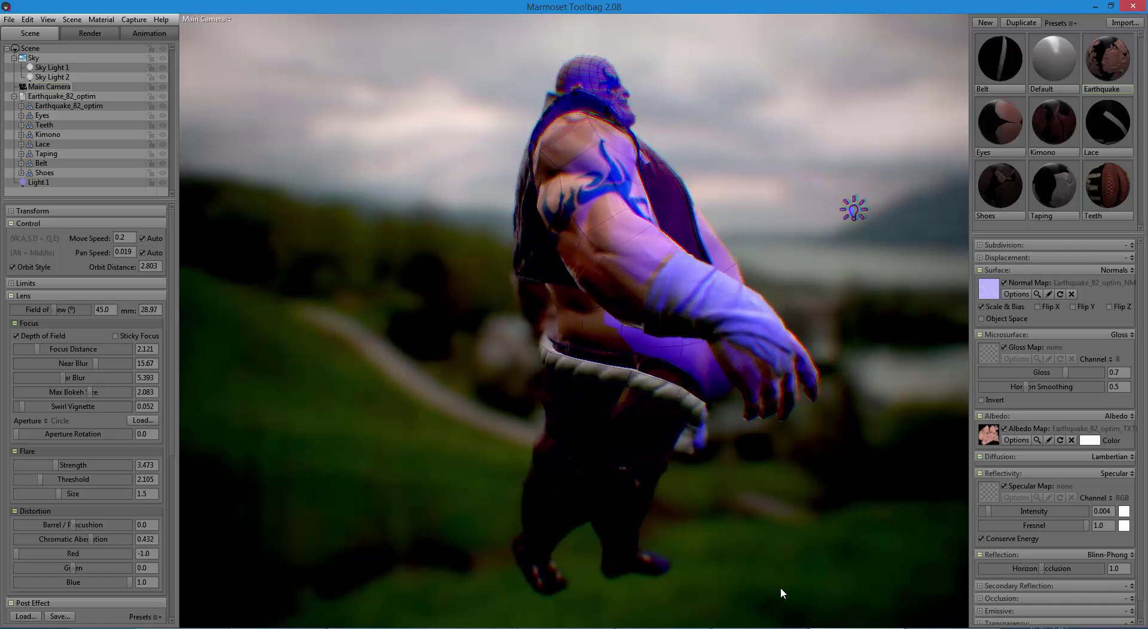
key("super+e")
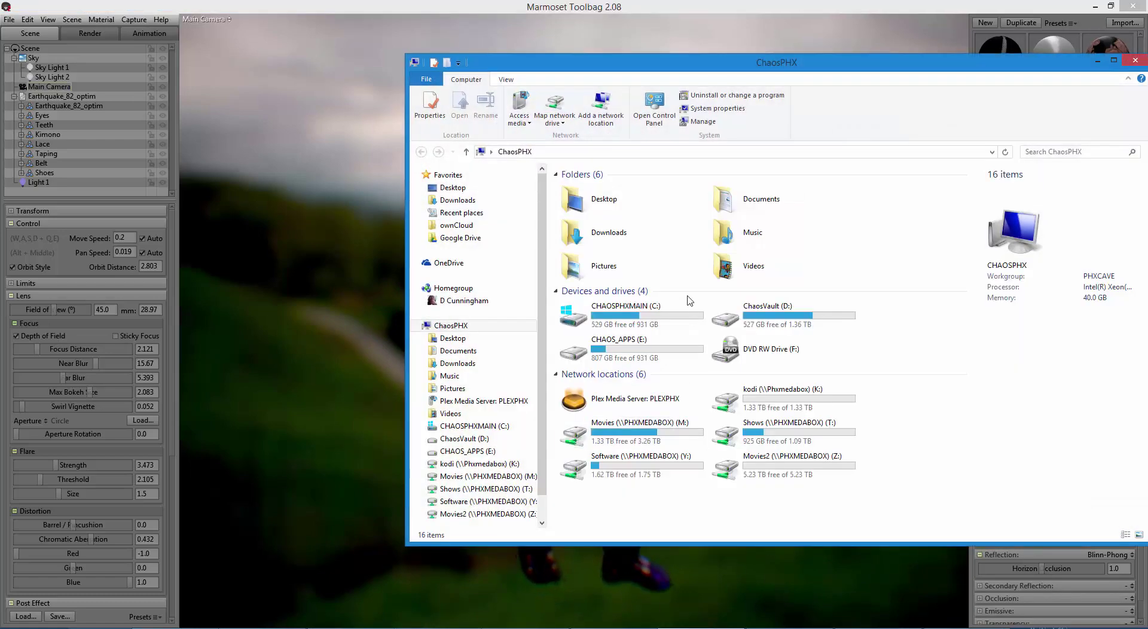
left_click(453, 189)
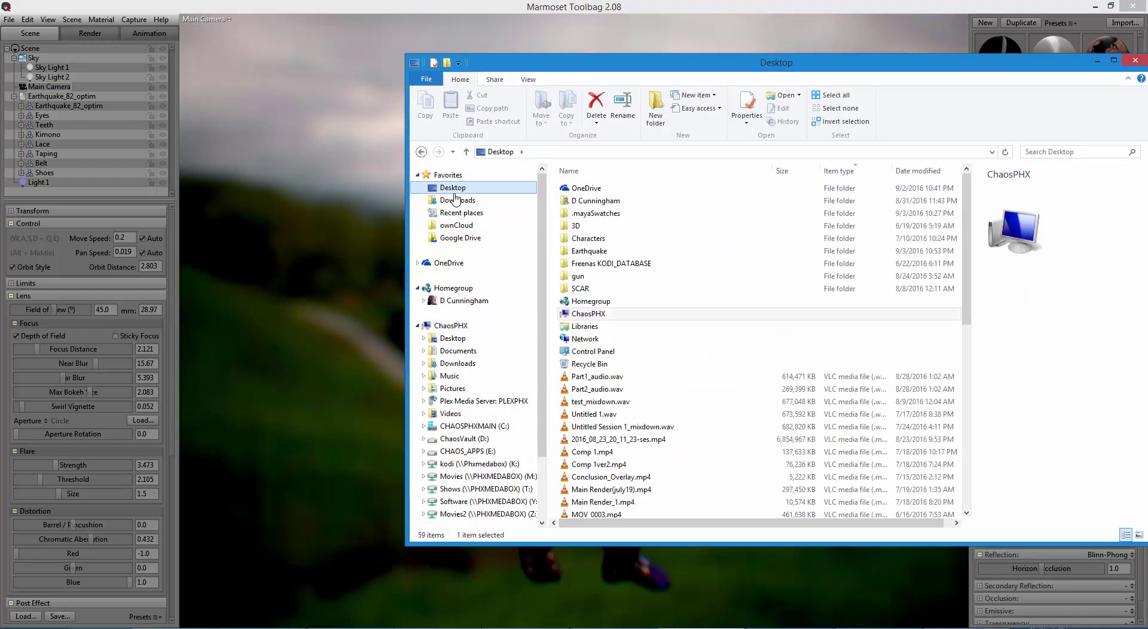
double_click(589, 251)
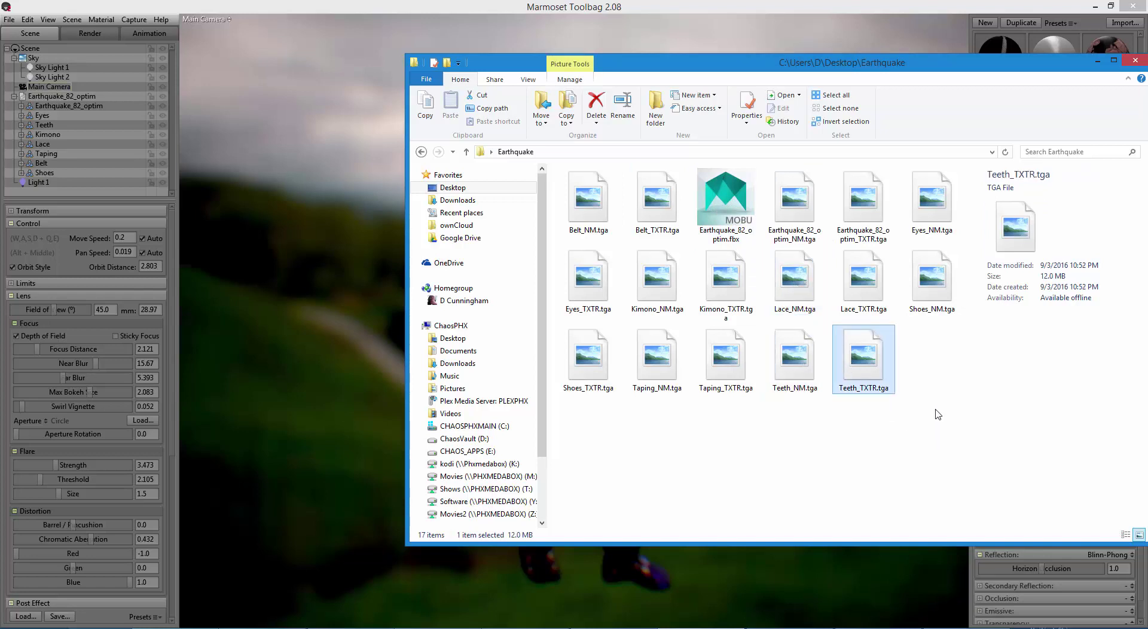
left_click_drag(938, 415, 580, 192)
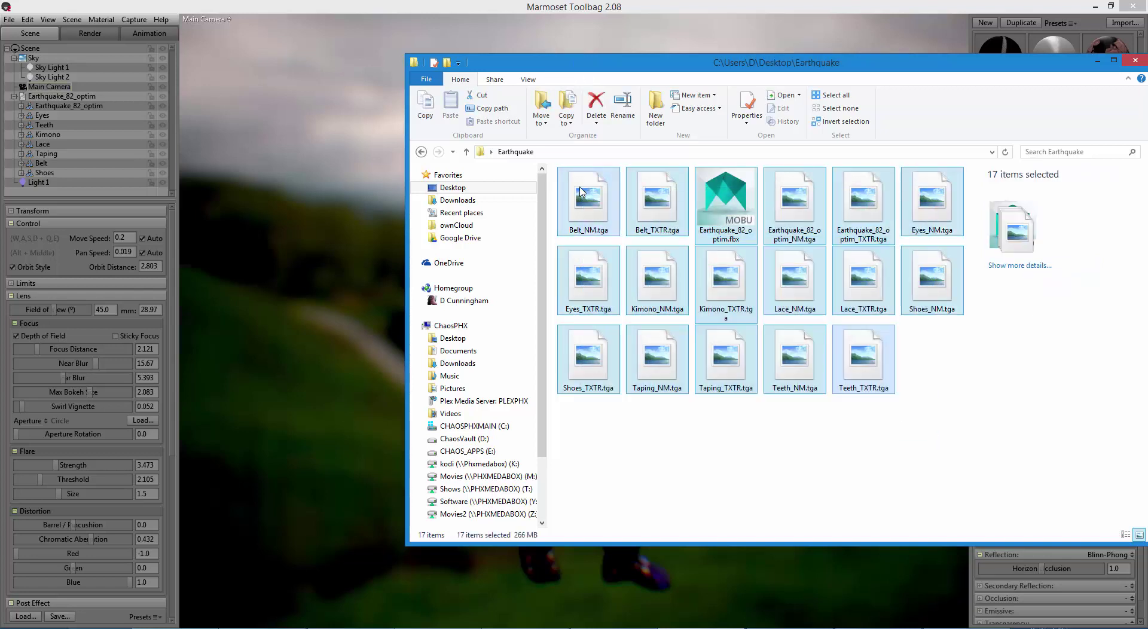
left_click(862, 434)
left_click(1098, 60)
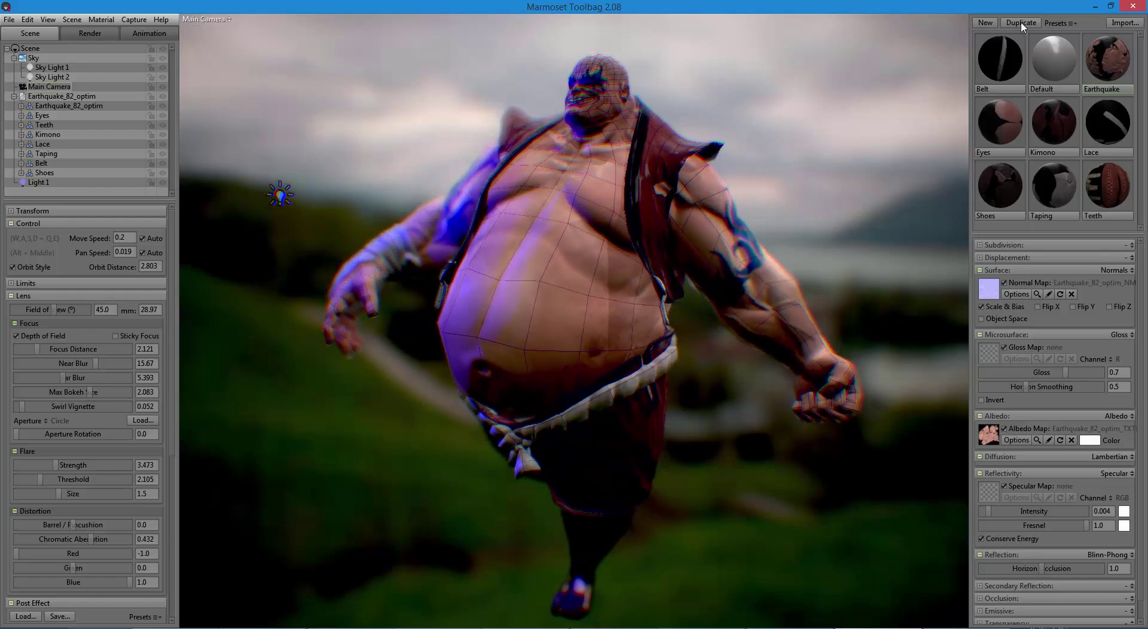
Step: Check the material Presets list, then open the material Import browser on the Earthquake folder
left_click(1067, 25)
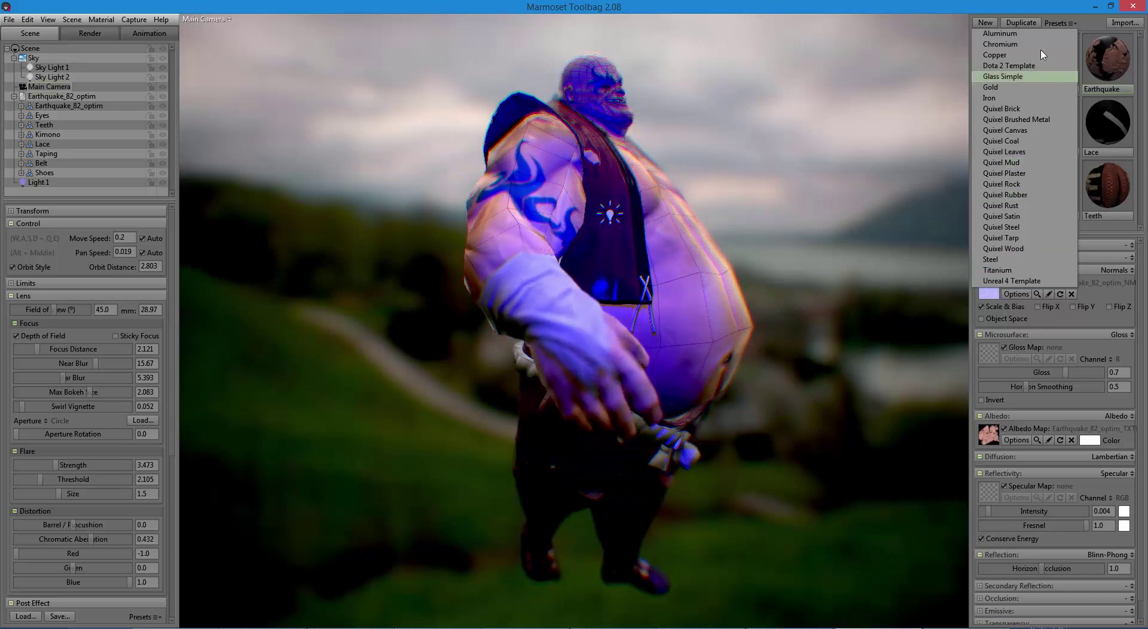
left_click(1059, 26)
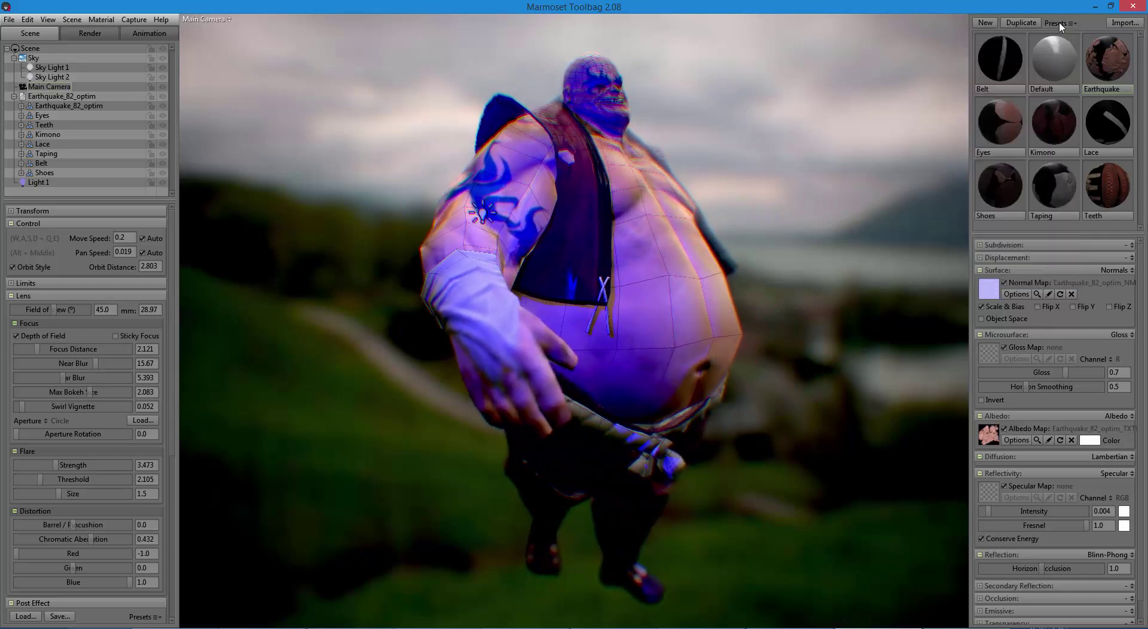
left_click(1116, 27)
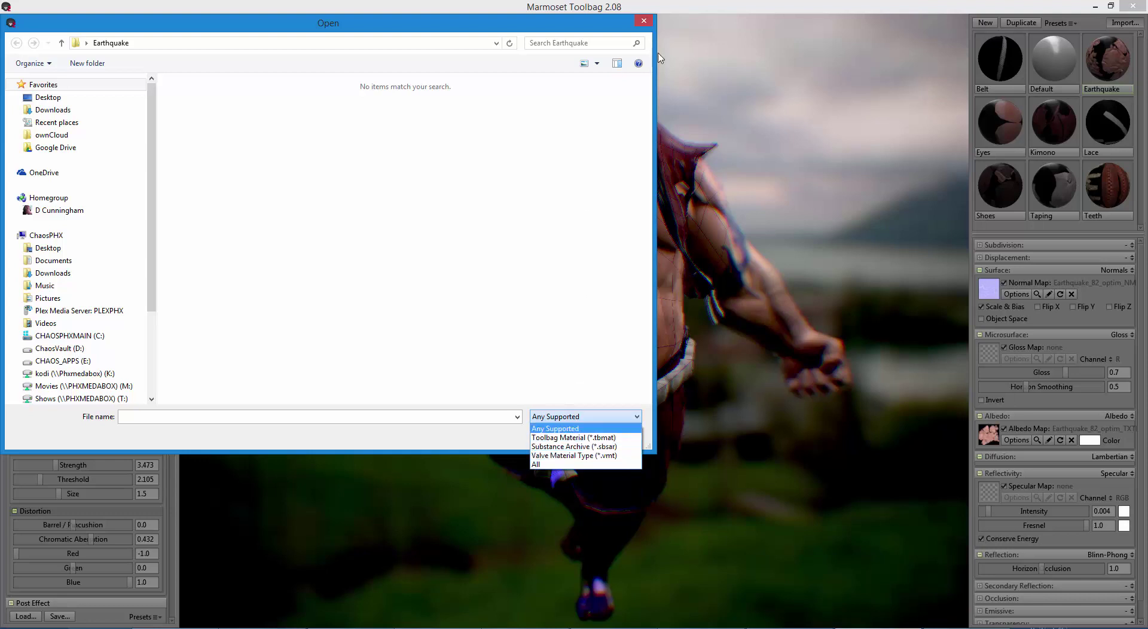
Step: Cancel the Open dialog and stop the turntable so the sumo rests facing front
left_click(638, 24)
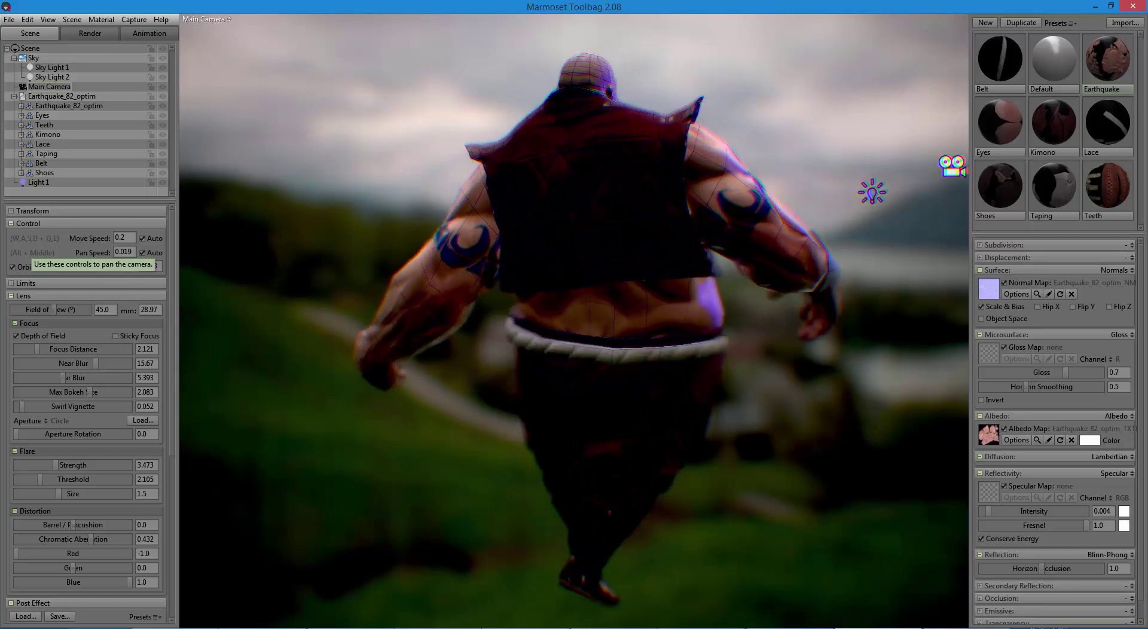
left_click(149, 37)
left_click(20, 105)
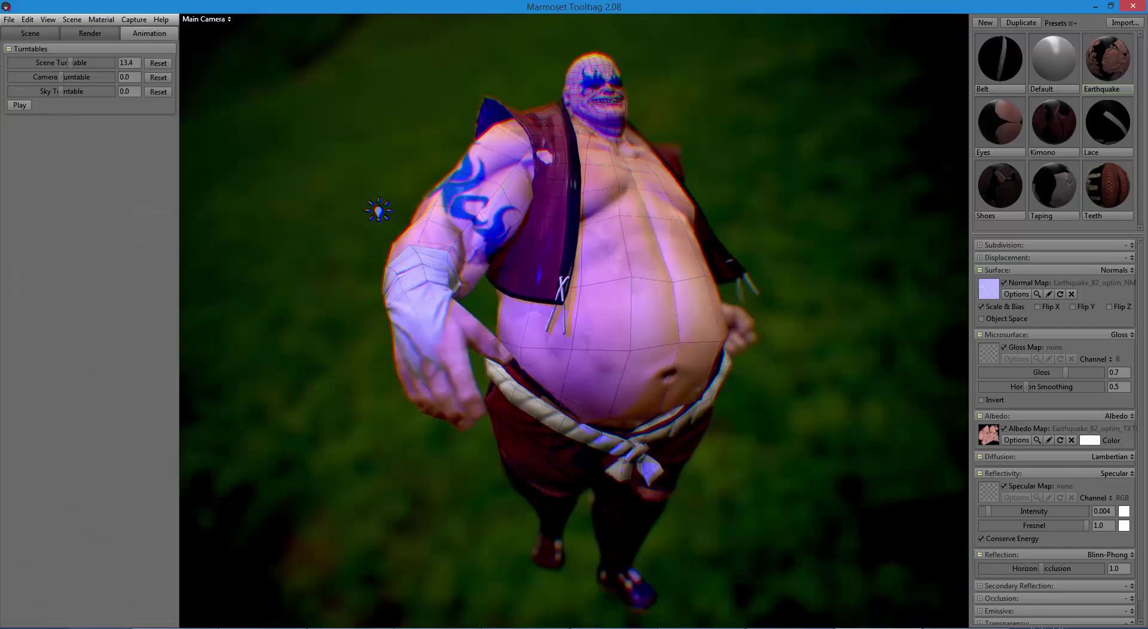